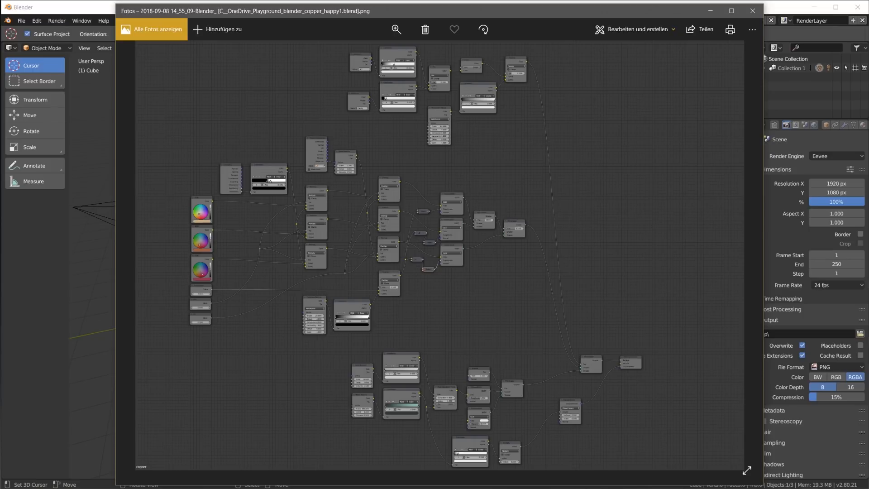
Dismiss the node tree image, switch to the browser and examine the copper patina reference photos of the curly-haired bust and peacock feathers.
left_click(713, 12)
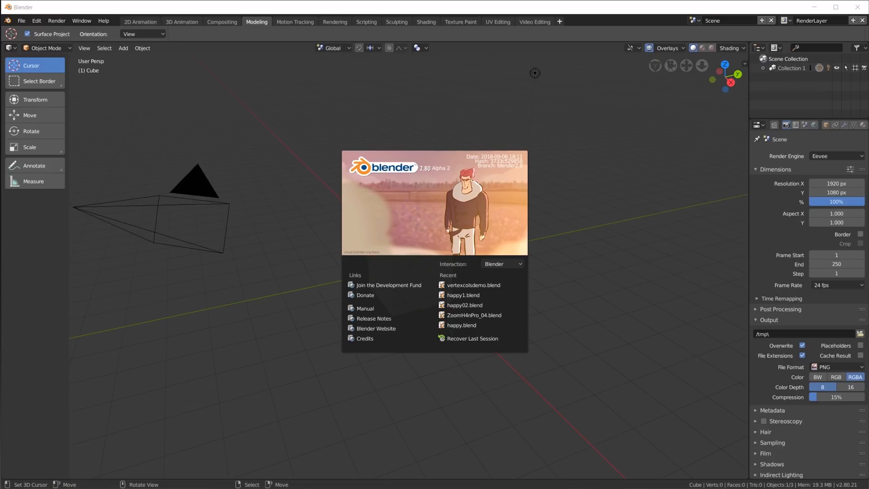
key("alt+Tab")
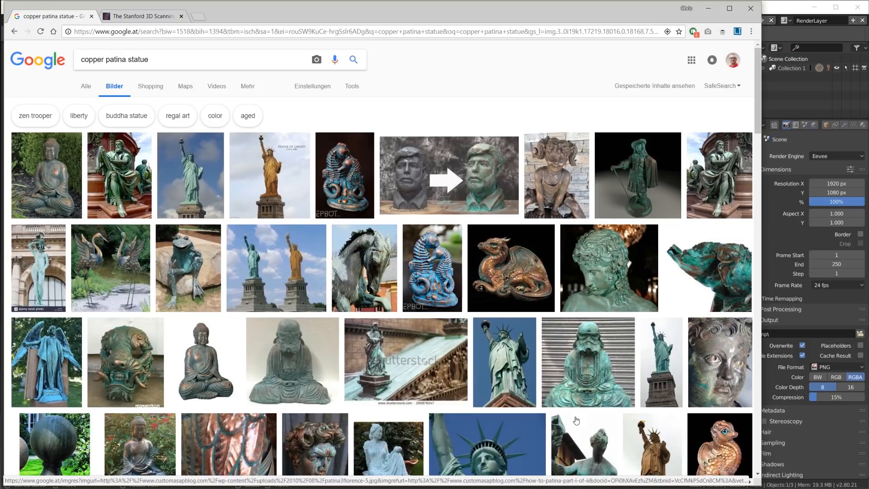
scroll(577, 419, "down", 3)
left_click(310, 348)
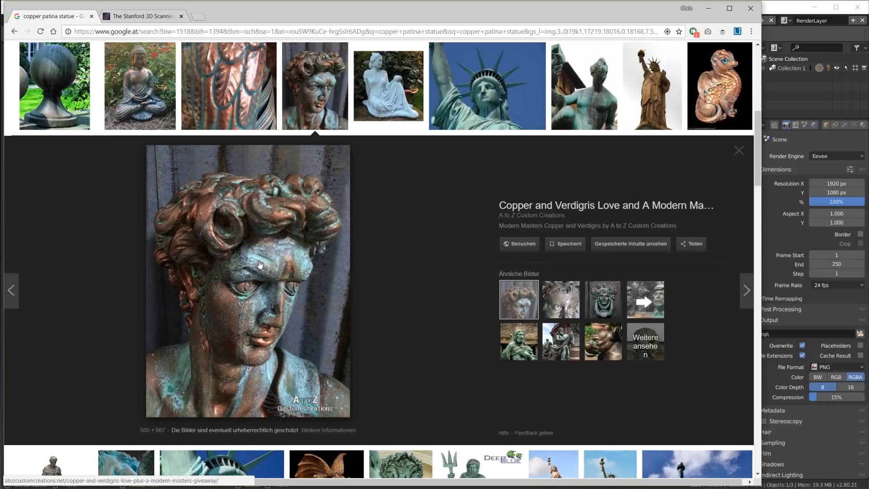
left_click(229, 90)
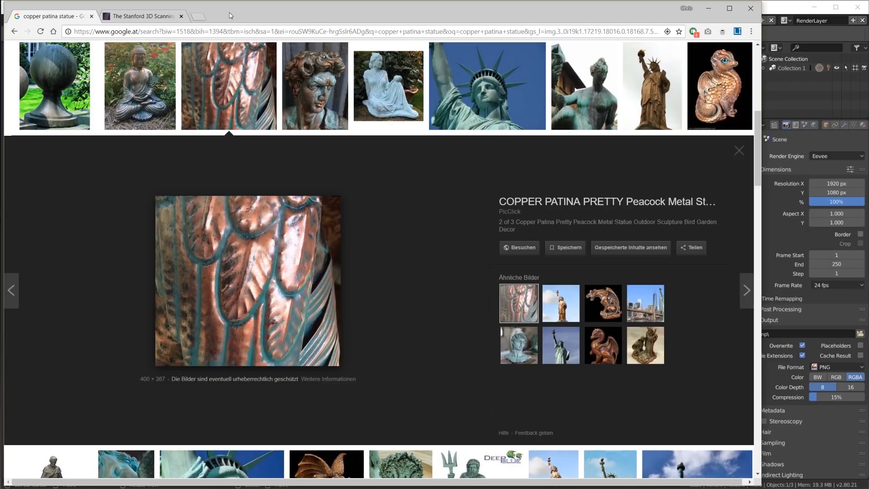
Find the Happy Buddha entry and its happy_recon.tar.gz reconstruction on The Stanford 3D Scanning Repository page, then return to Blender.
left_click(147, 18)
scroll(254, 195, "up", 15)
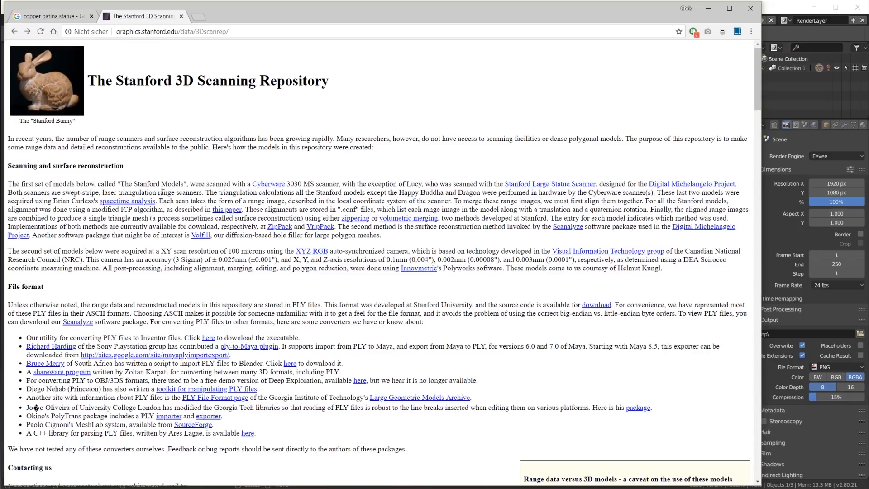
scroll(158, 208, "down", 8)
scroll(158, 208, "down", 19)
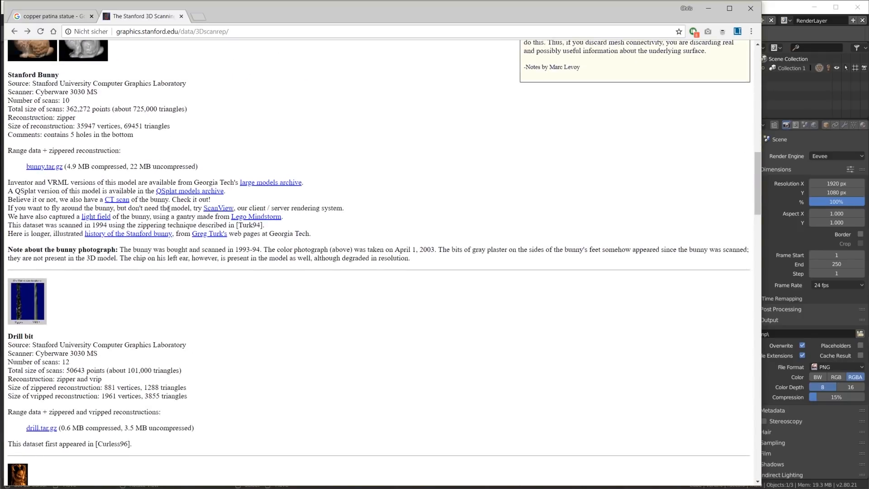
scroll(168, 210, "up", 3)
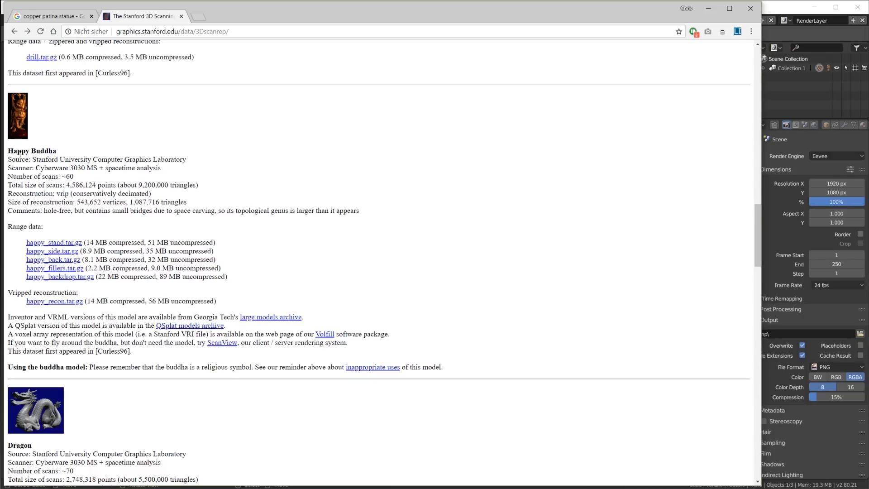
left_click(55, 306)
left_click(708, 8)
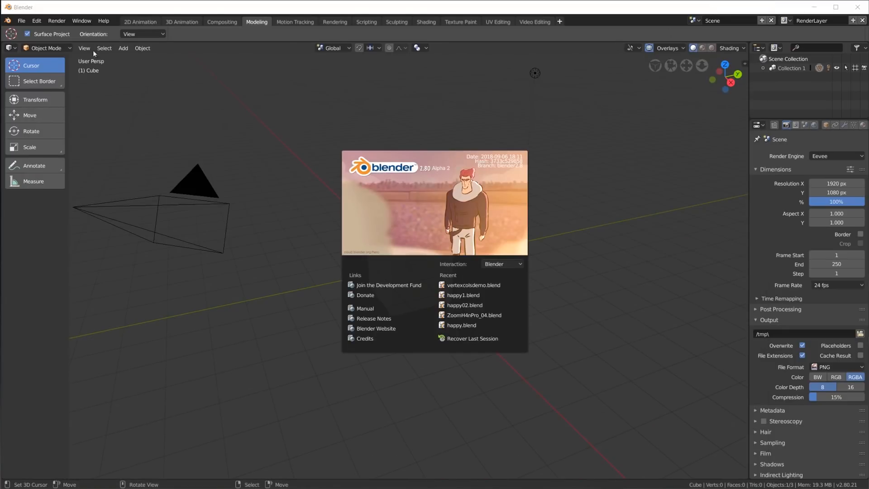
left_click(34, 23)
left_click(21, 20)
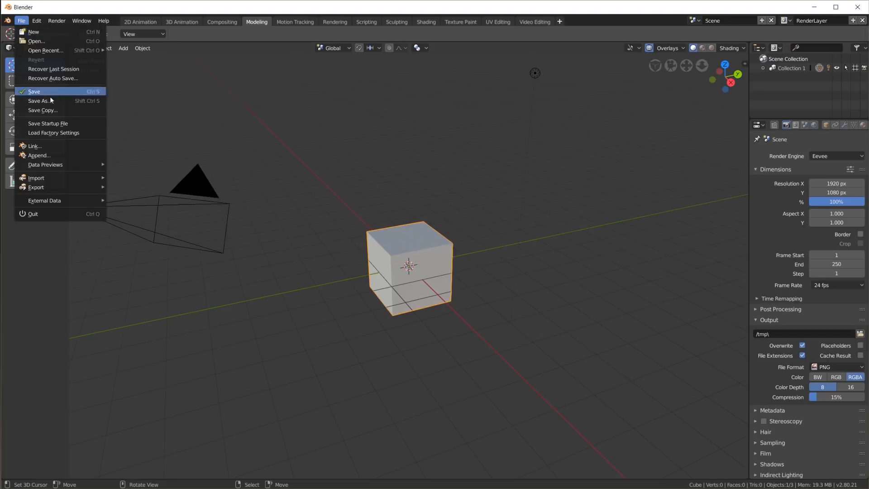
mouse_move(63, 178)
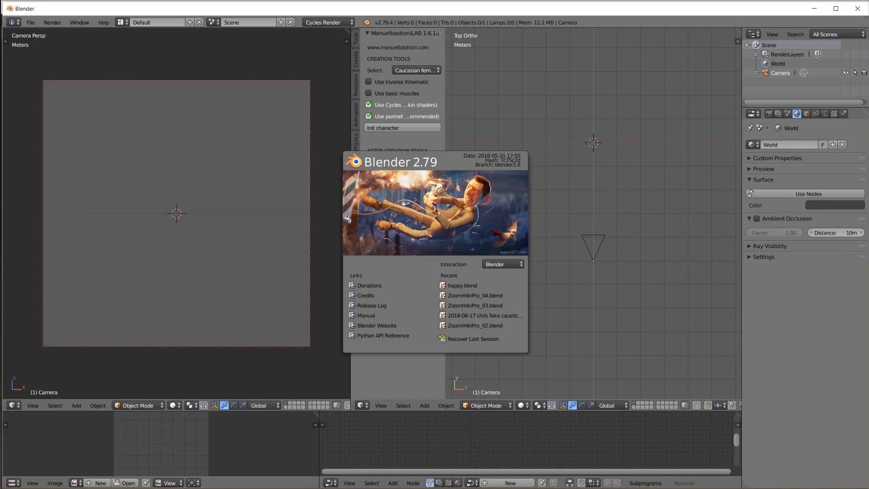
In Blender 2.79, import the Stanford PLY file happy_vrip.ply from the 2018-09-07 copper folder.
left_click(31, 21)
left_click(30, 22)
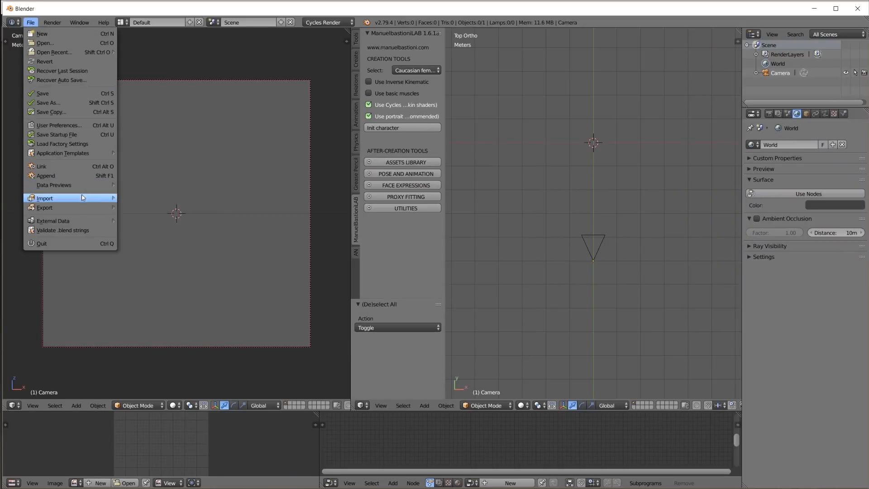
mouse_move(83, 198)
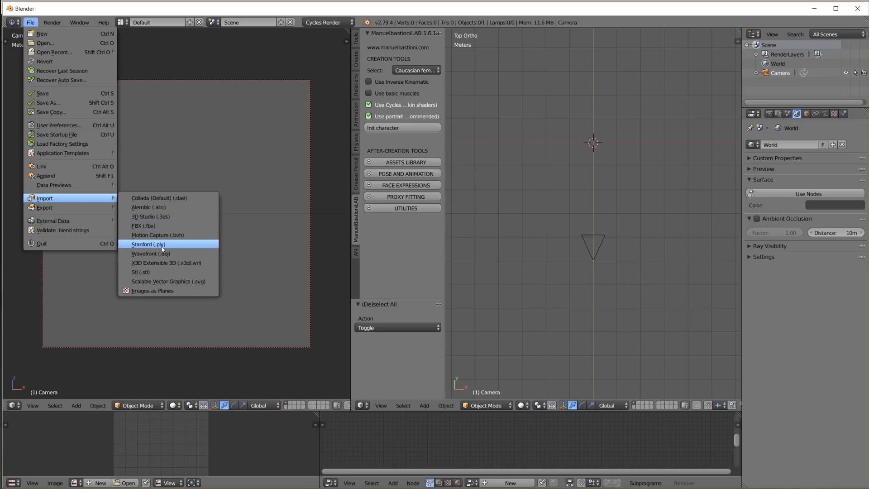
left_click(148, 244)
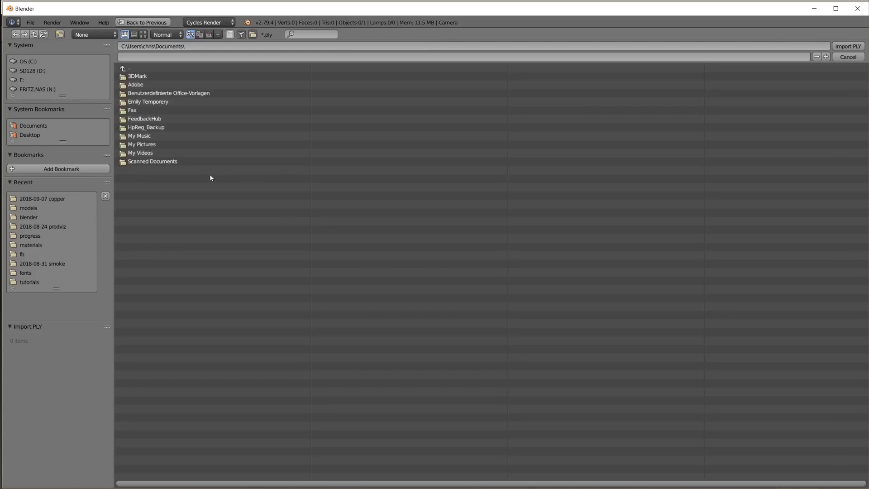
left_click(45, 199)
left_click(145, 76)
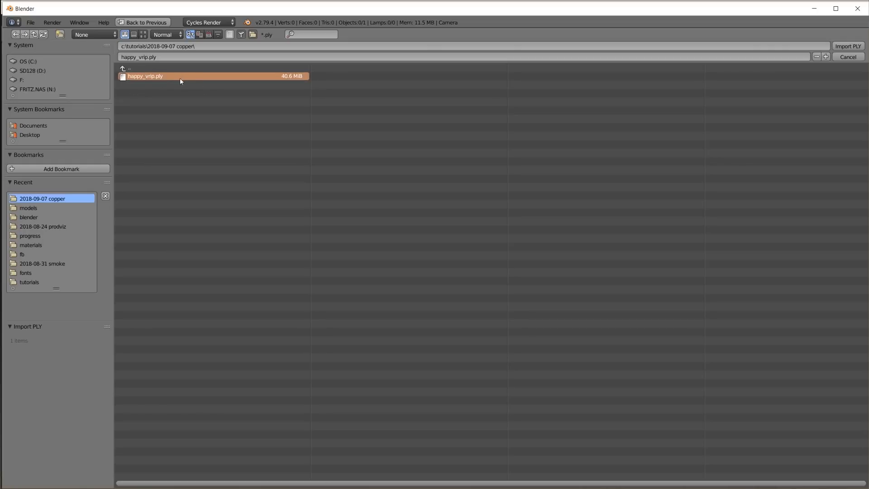
left_click(852, 47)
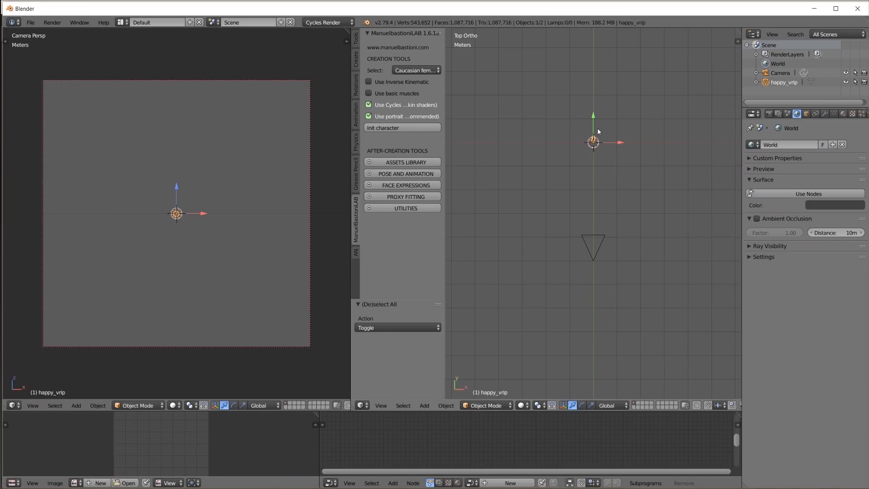
Rotate the imported Buddha statue 90° about the global X axis so it stands upright.
scroll(599, 130, "up", 7)
middle_click_drag(617, 78, 621, 343, "shift")
scroll(617, 204, "up", 4)
middle_click_drag(626, 155, 596, 240, "shift")
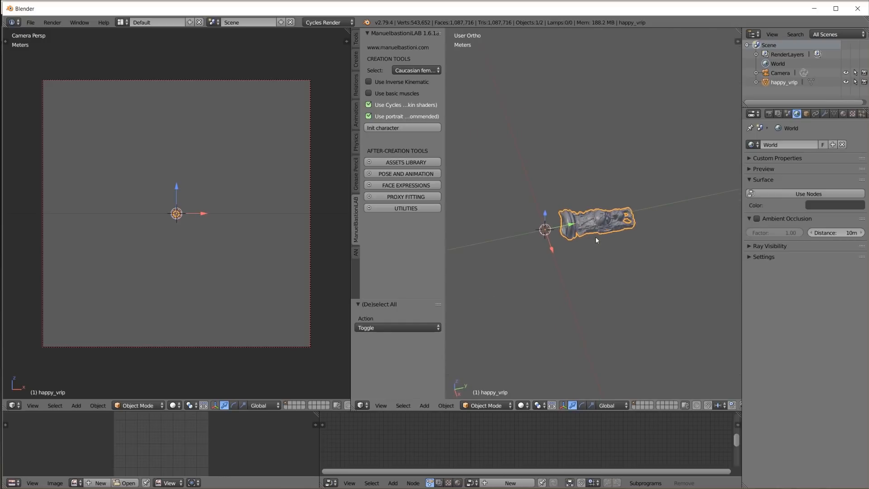
key("r")
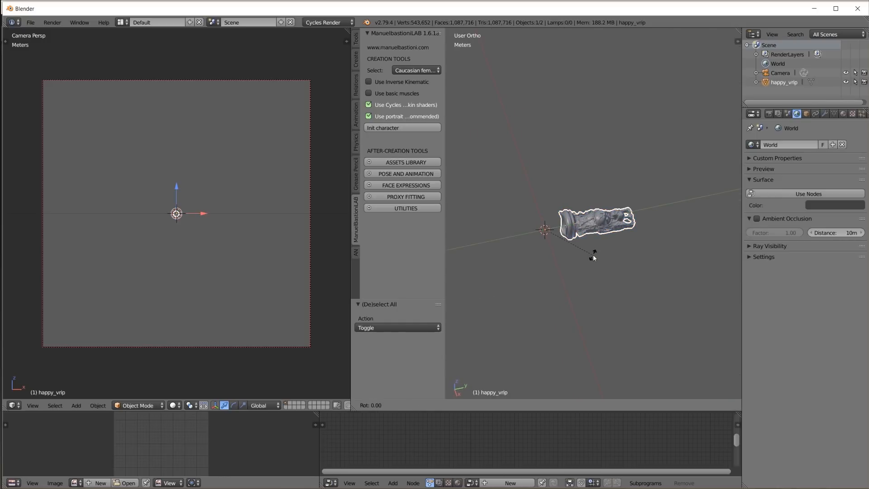
type("x90")
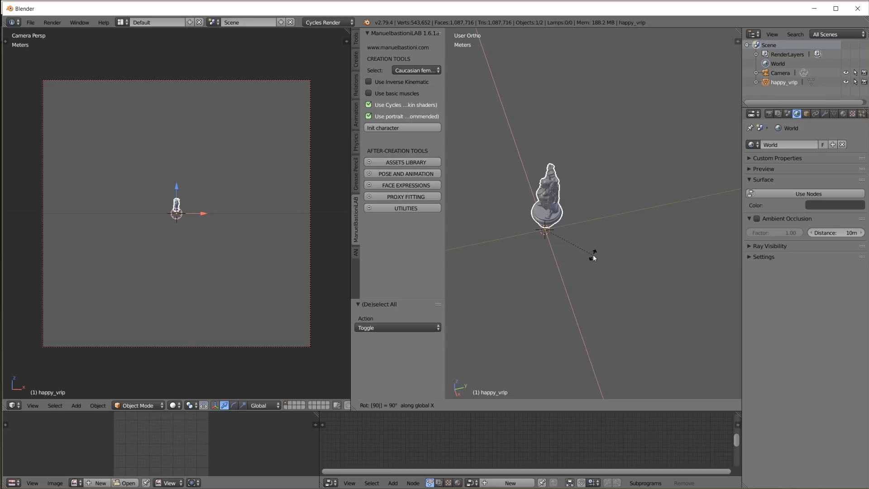
key("Return")
Lower the statue about 5.6 cm along Z, then raise it about 6.24 mm to rest its base at the world origin.
middle_click_drag(576, 211, 621, 196)
left_click_drag(588, 194, 590, 216)
key("KP_1")
key("KP_Decimal")
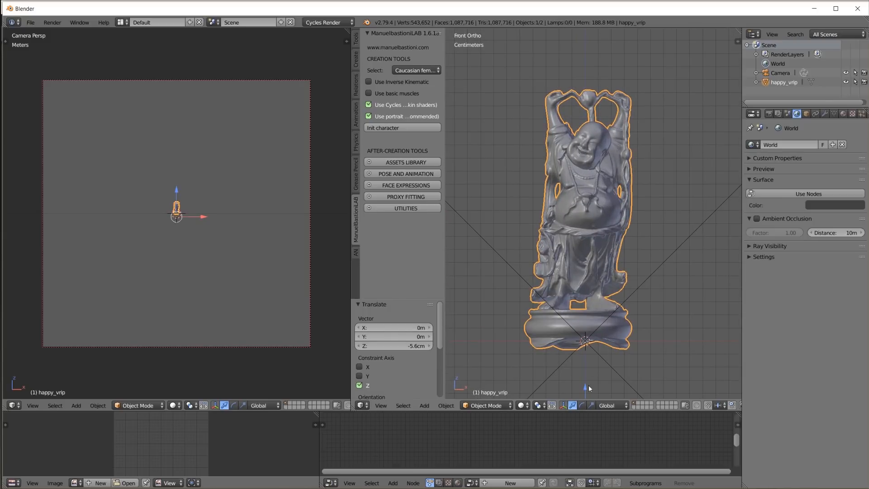
key("g")
key("z")
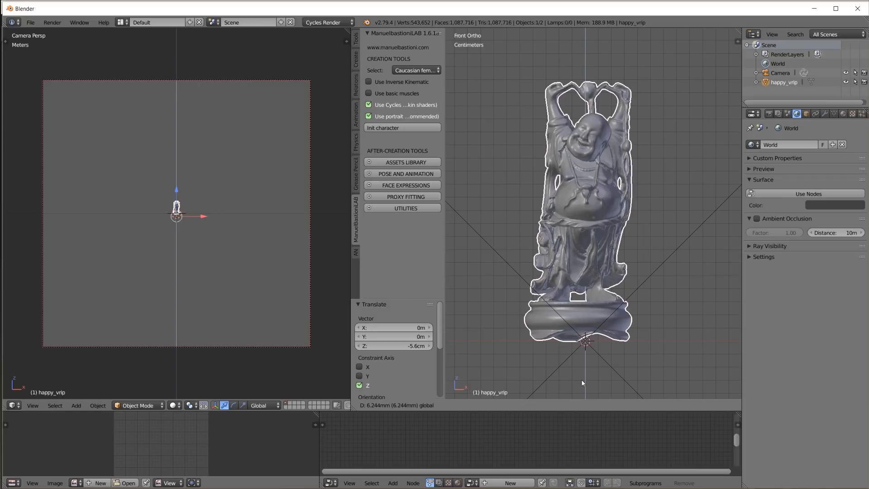
left_click(581, 382)
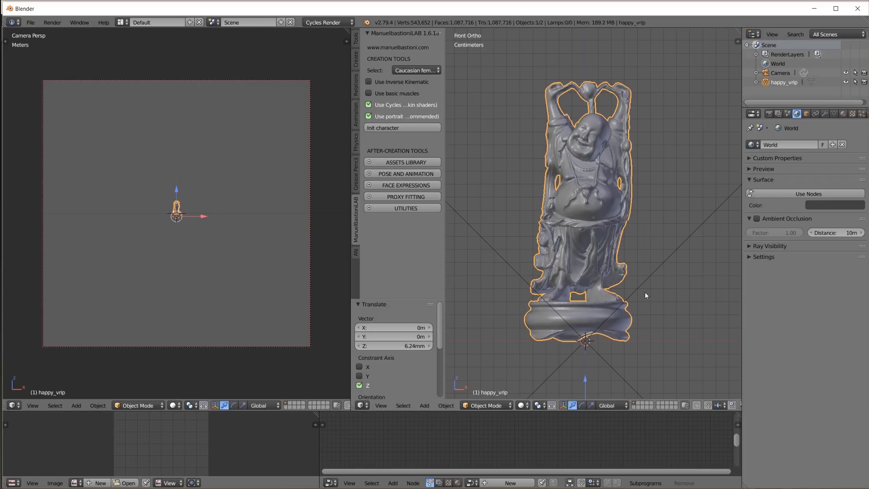
Set the statue's origin to the 3D cursor.
scroll(647, 299, "down", 3, "shift")
left_click(446, 406)
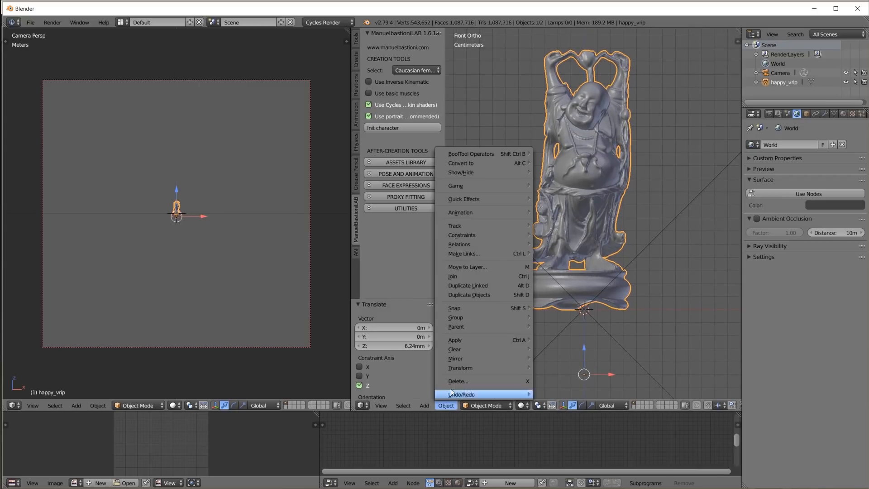
mouse_move(463, 368)
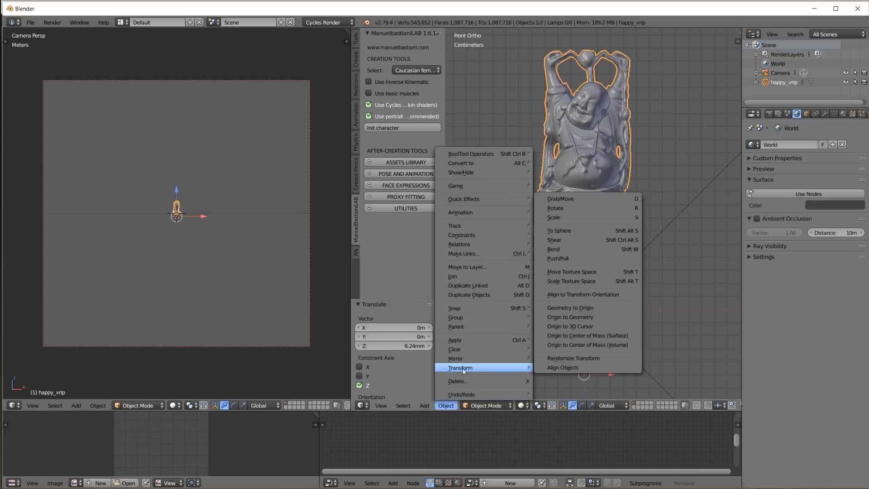
left_click(590, 326)
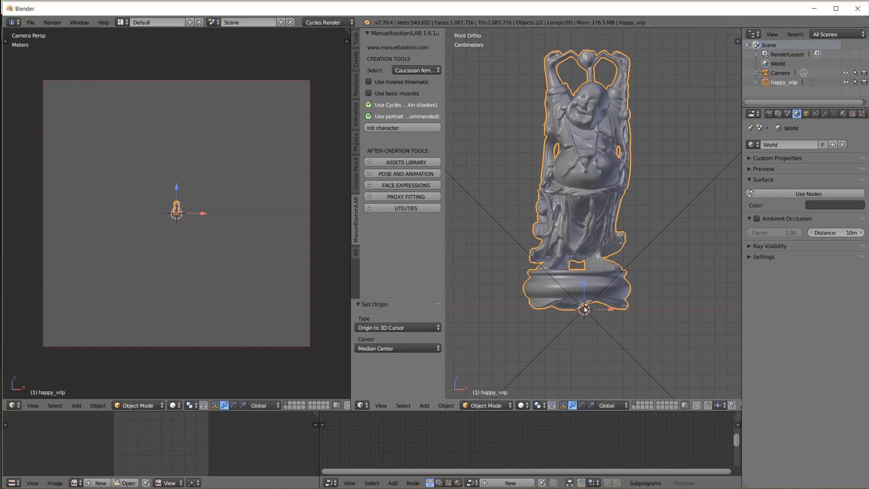
Scale the statue uniformly by a factor of 10.
middle_click_drag(683, 243, 642, 260)
scroll(624, 259, "down", 5)
scroll(624, 259, "up", 2)
scroll(624, 259, "down", 2)
middle_click_drag(641, 222, 637, 277, "shift")
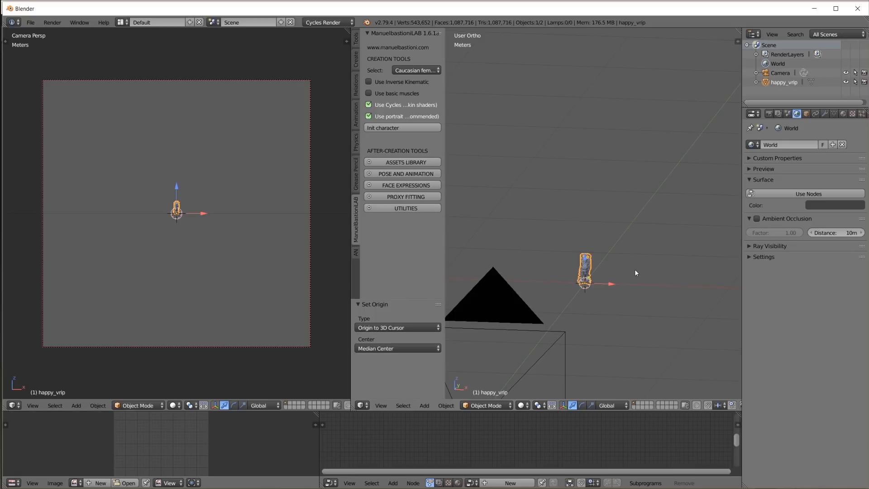
type("s10")
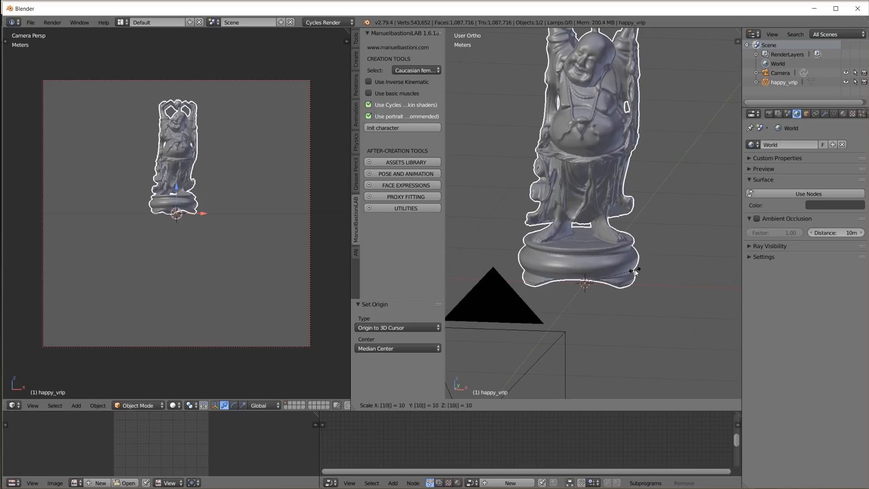
key("Return")
Raise the camera along Z and move it about 2.32 m along Y toward the statue to frame the whole figure.
scroll(635, 269, "down", 4)
middle_click_drag(629, 254, 562, 249)
right_click(509, 248)
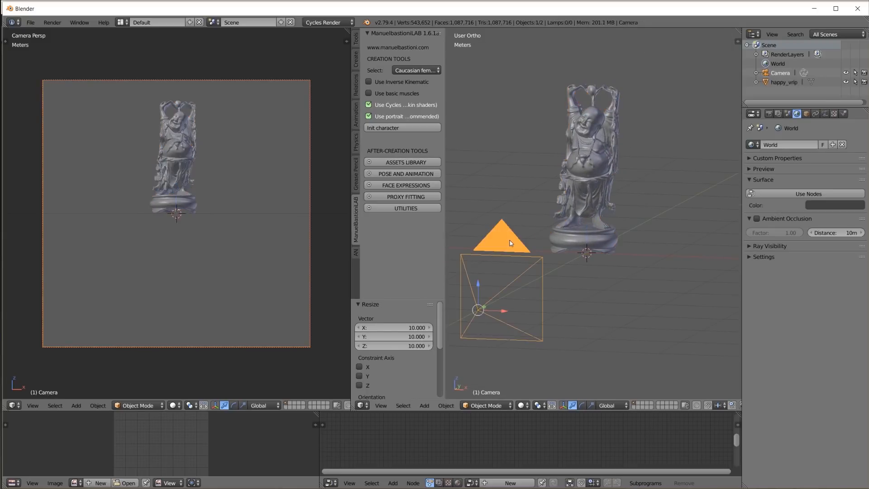
left_click_drag(479, 284, 487, 204)
key("KP_7")
scroll(602, 289, "down", 2)
middle_click_drag(610, 300, 618, 199, "shift")
left_click_drag(601, 236, 610, 172)
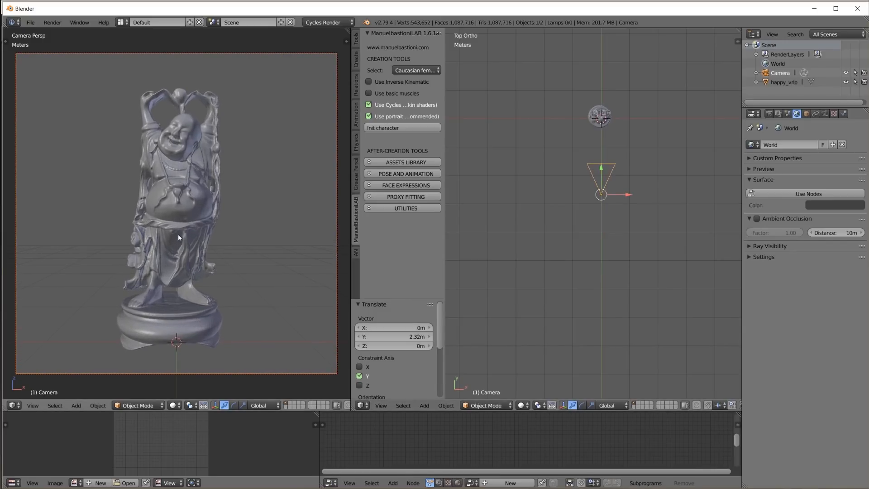
scroll(178, 234, "down", 1)
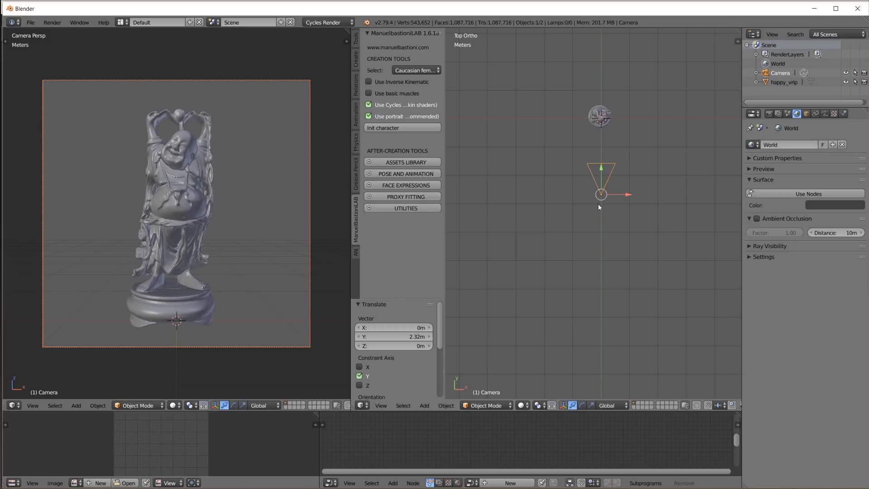
Select the Buddha statue and add a Decimate modifier to it.
middle_click_drag(608, 200, 606, 135)
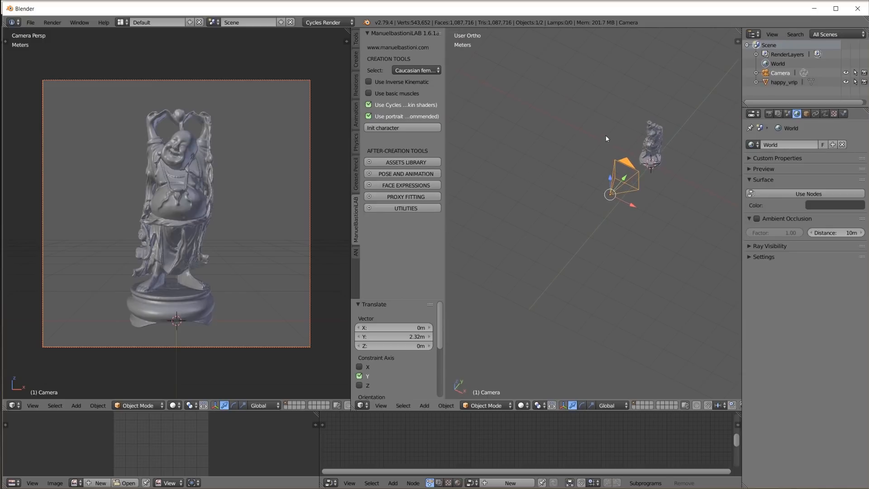
middle_click_drag(673, 167, 612, 215, "shift")
scroll(598, 222, "up", 8)
right_click(611, 205)
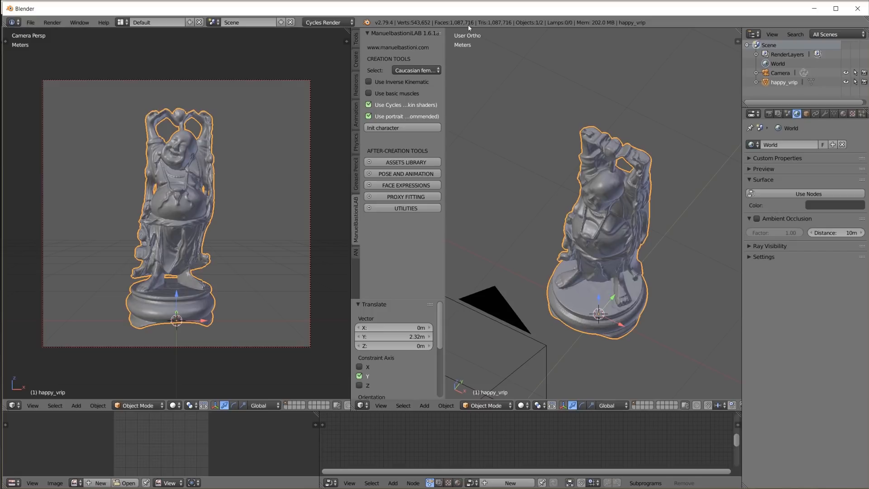
scroll(645, 219, "up", 3)
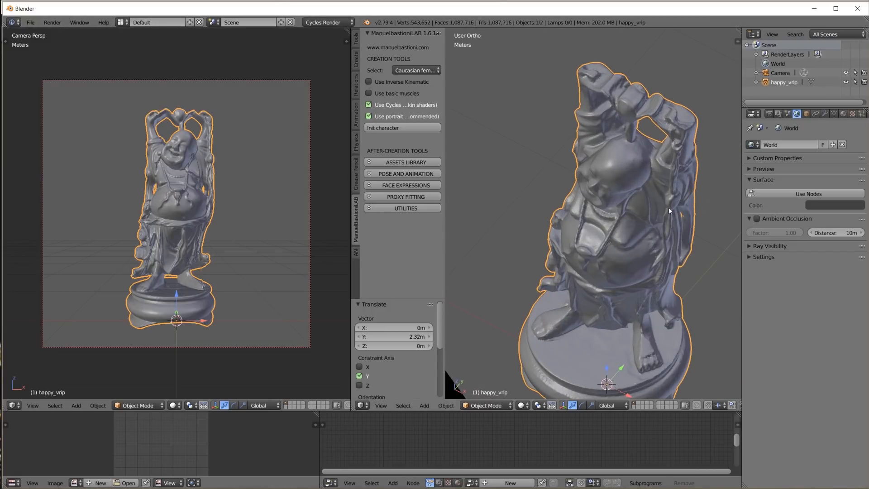
left_click(825, 114)
left_click(785, 144)
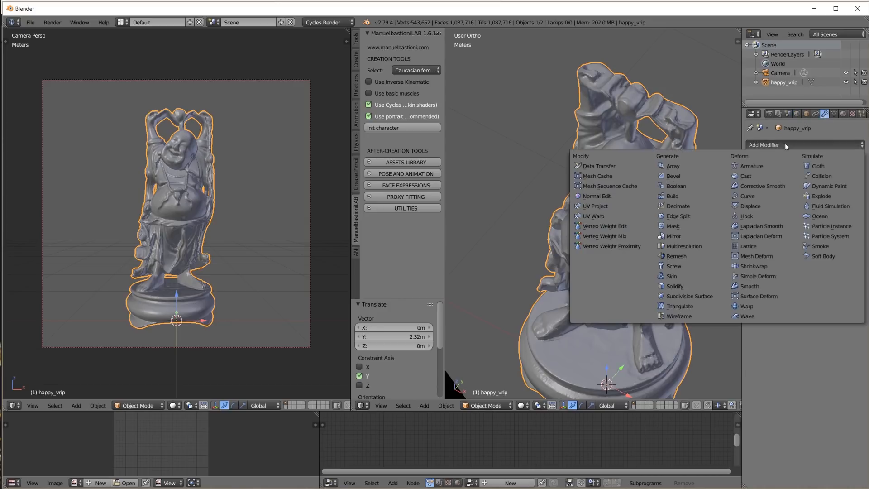
left_click(678, 206)
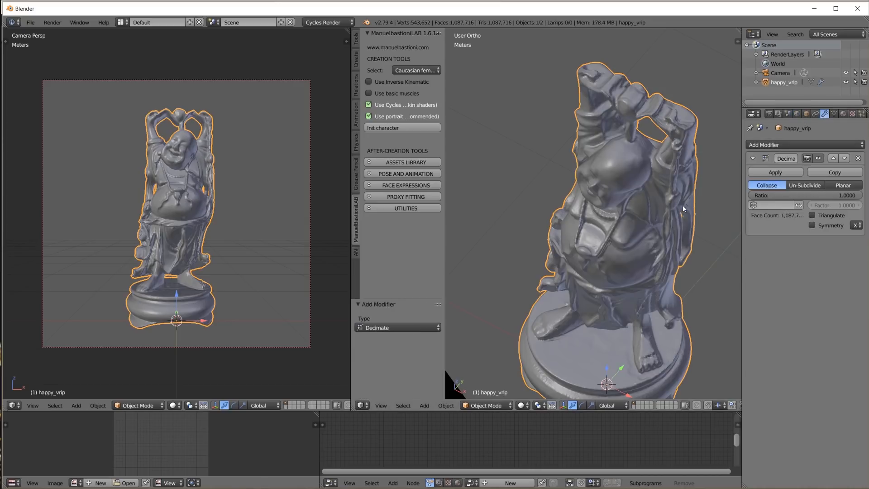
Set the Decimate ratio to 0.1 in Collapse mode and apply the modifier to the statue.
left_click(798, 196)
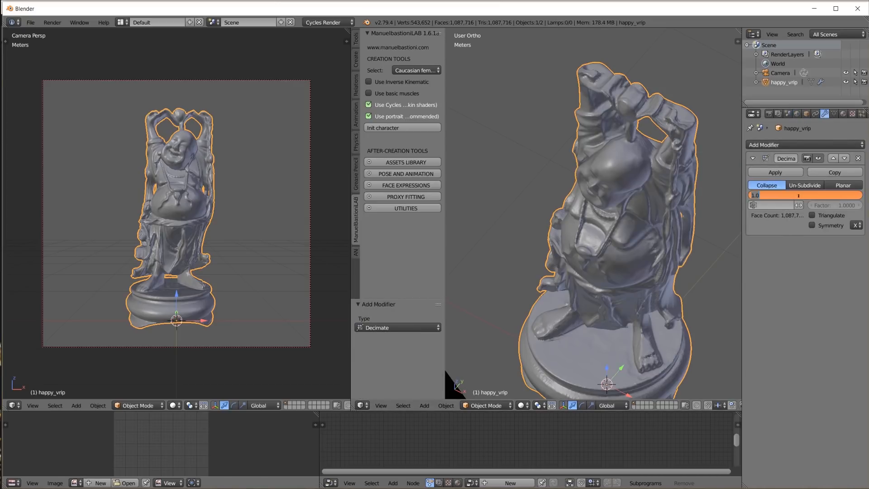
key("BackSpace")
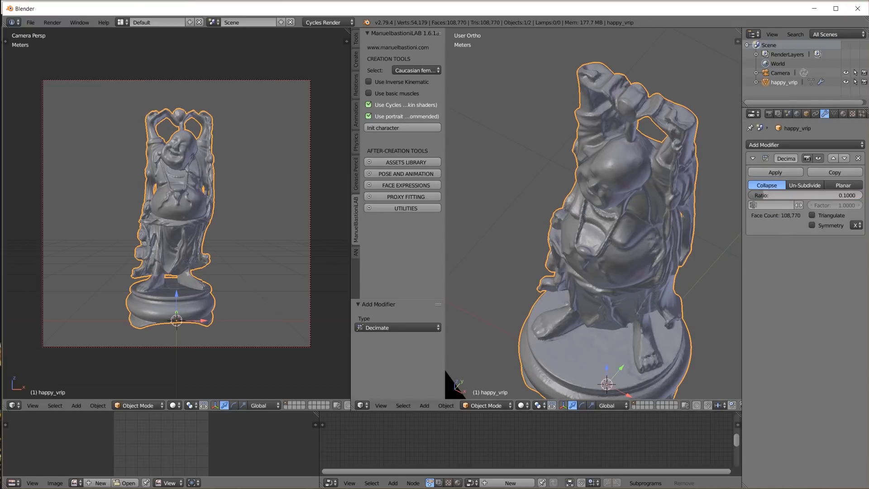
left_click(782, 173)
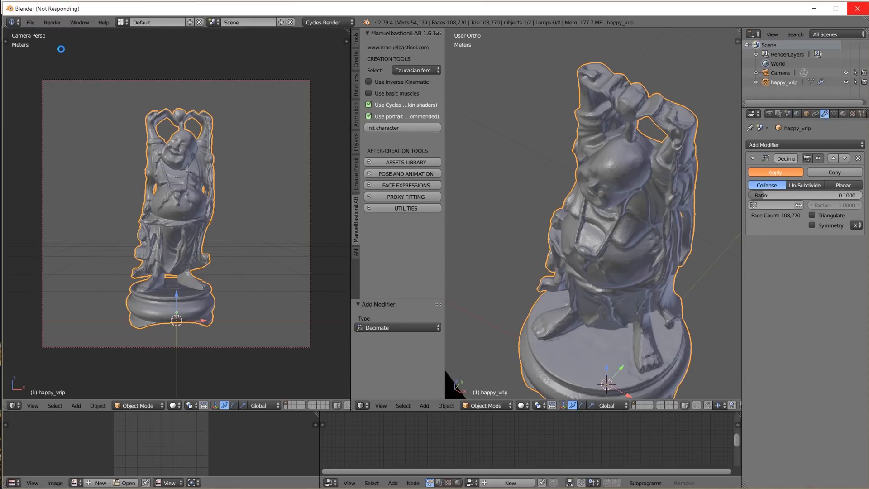
Save the scene as happy.blend in the 2018-09-07 copper folder, overwriting the existing file.
left_click(30, 23)
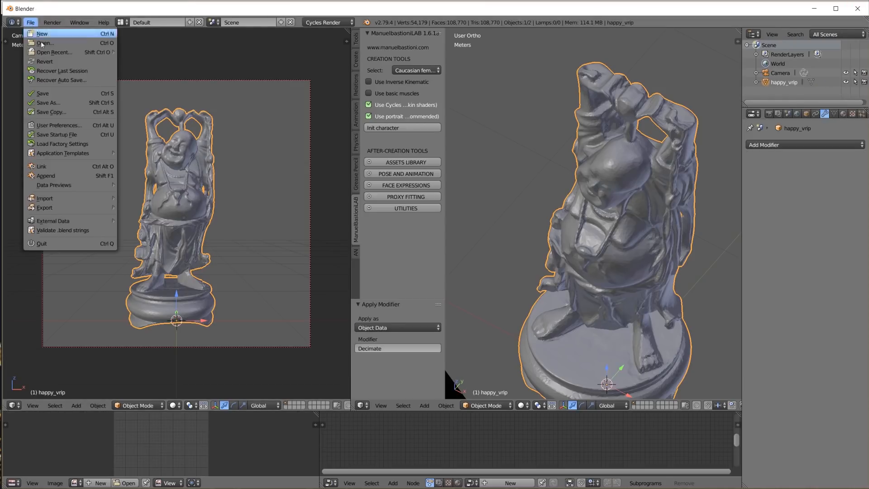
left_click(69, 102)
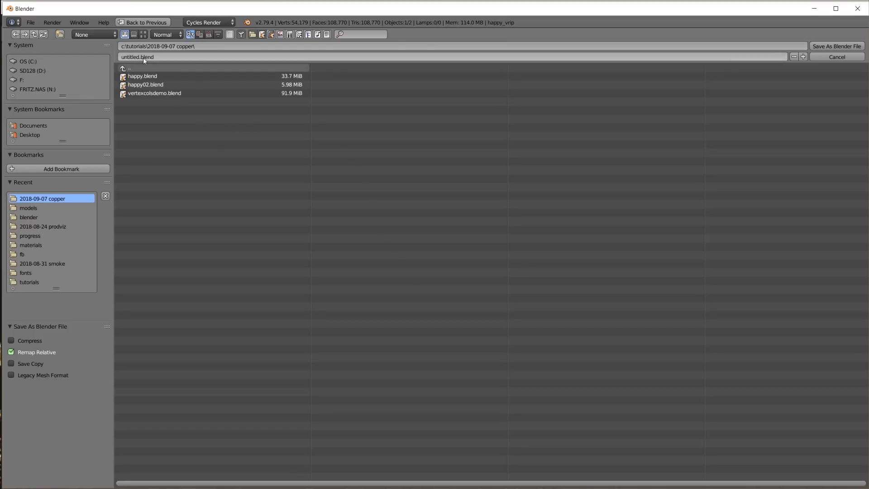
key("BackSpace")
left_click(143, 76)
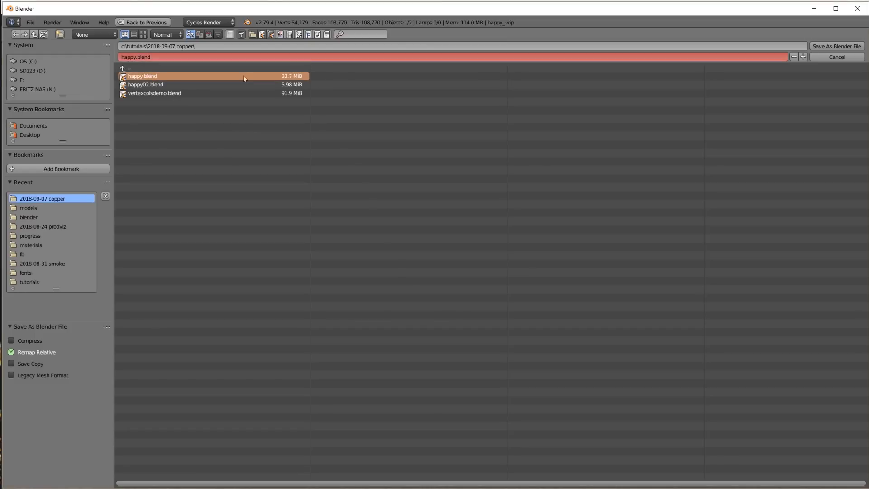
left_click(837, 46)
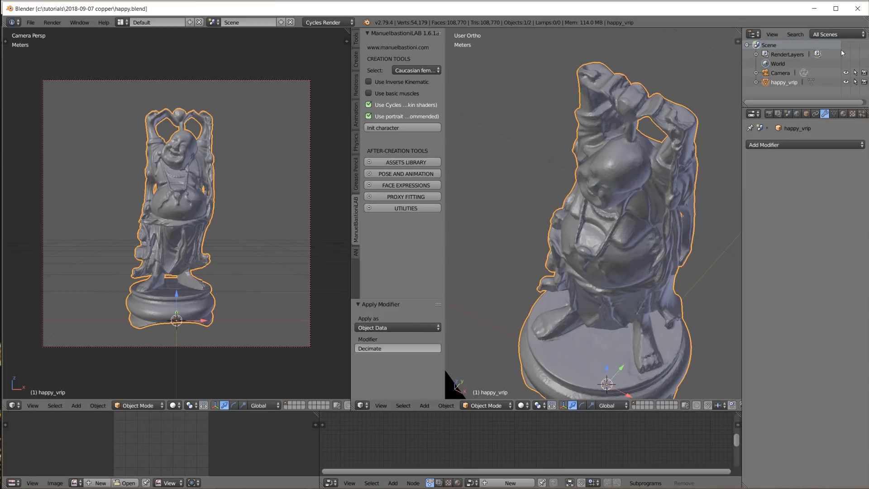
Switch to the Blender 2.80 window and check its version on the splash screen.
left_click(814, 11)
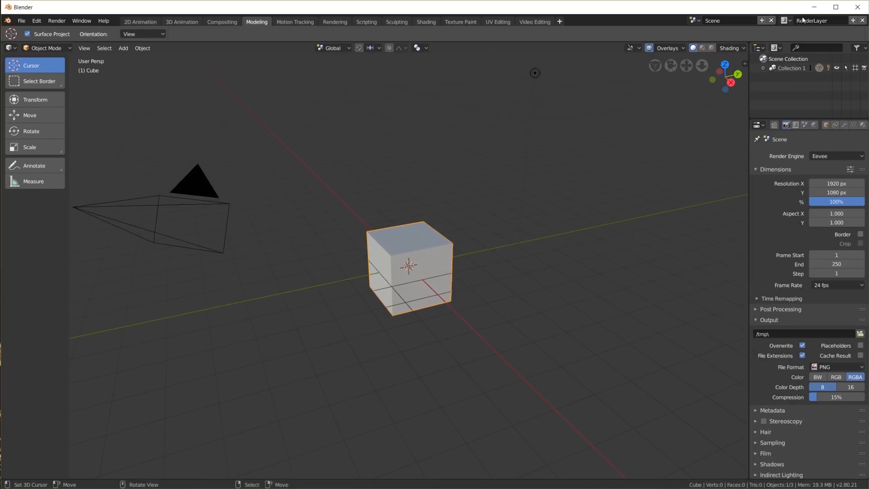
left_click(103, 21)
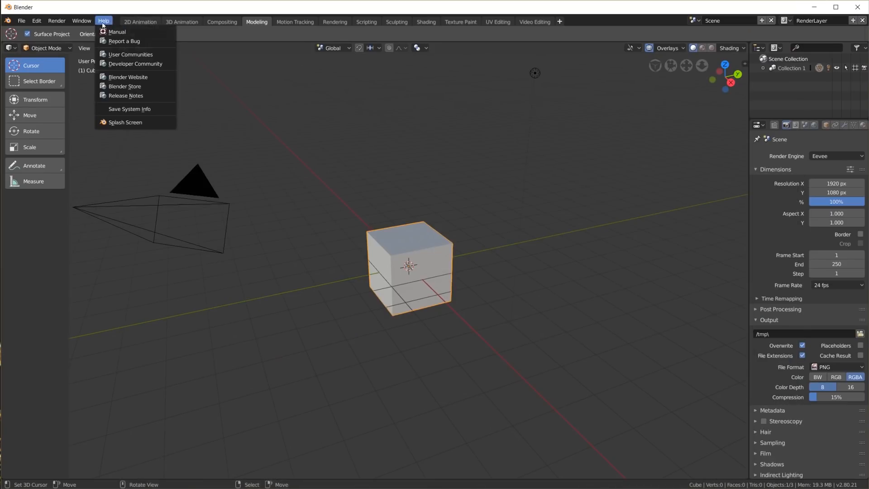
left_click(149, 120)
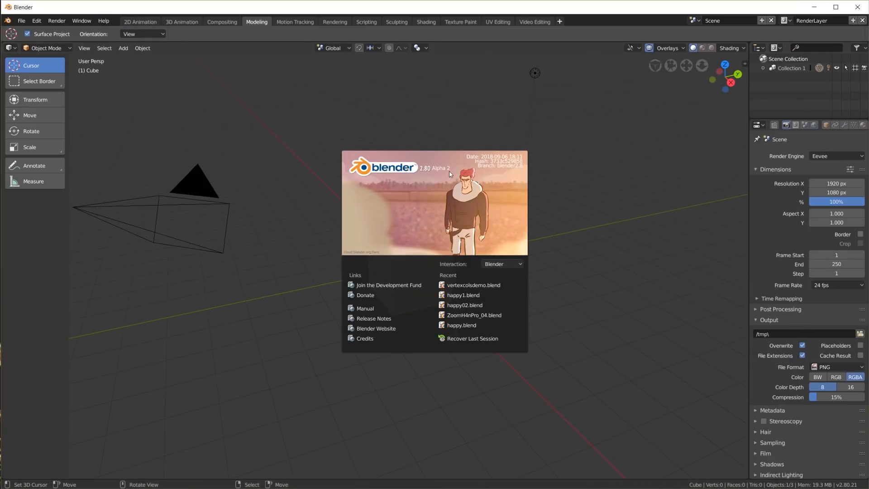
left_click(266, 171)
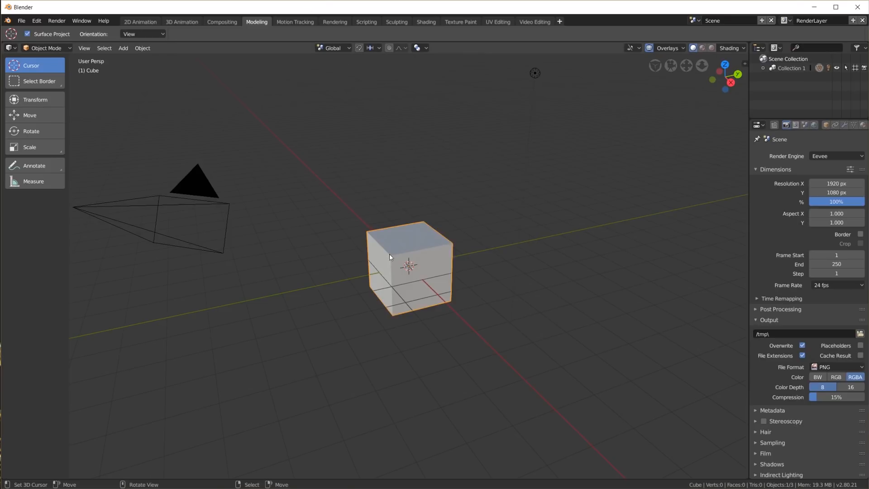
Delete all default objects, including the cube, camera and lamp, from the scene.
scroll(390, 255, "down", 2)
scroll(411, 267, "up", 1)
key("a")
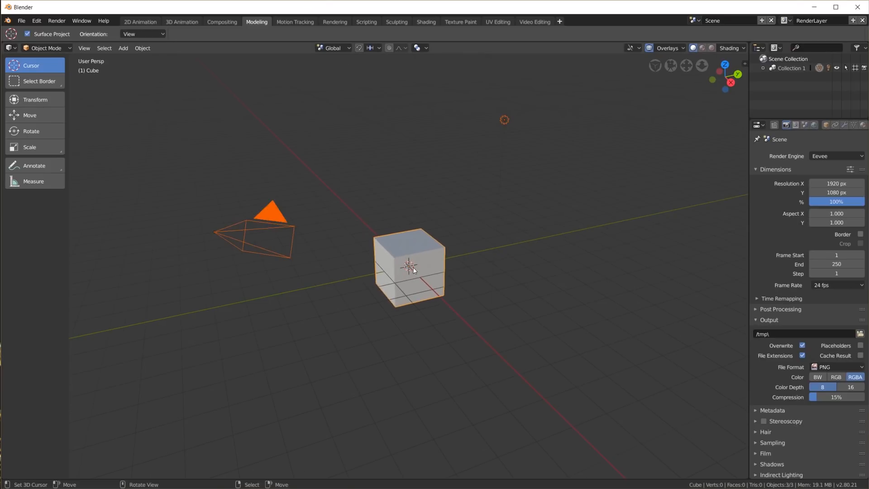
key("x")
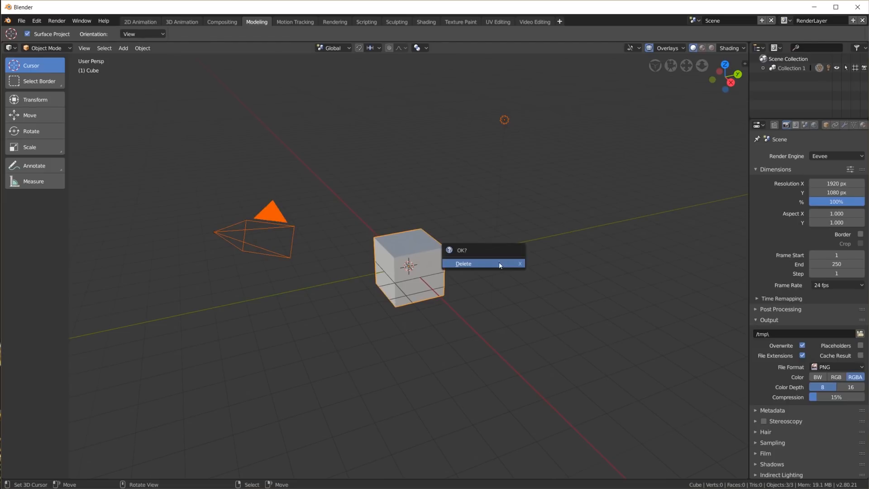
left_click(486, 263)
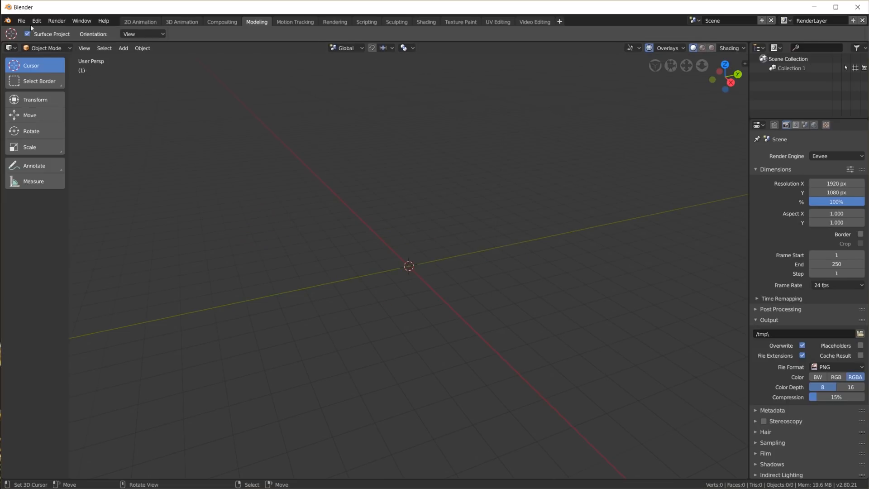
Append the Camera and happy_vrip objects from happy.blend in the 2018-09-07 copper folder.
left_click(19, 21)
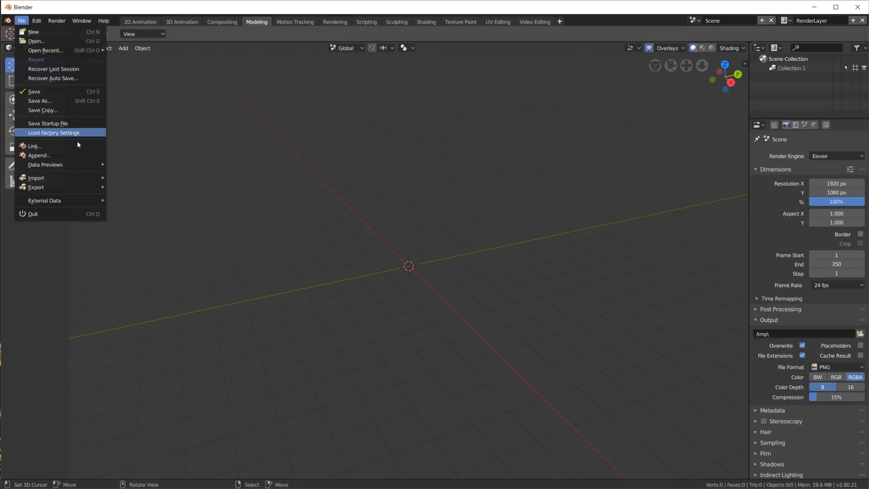
left_click(70, 155)
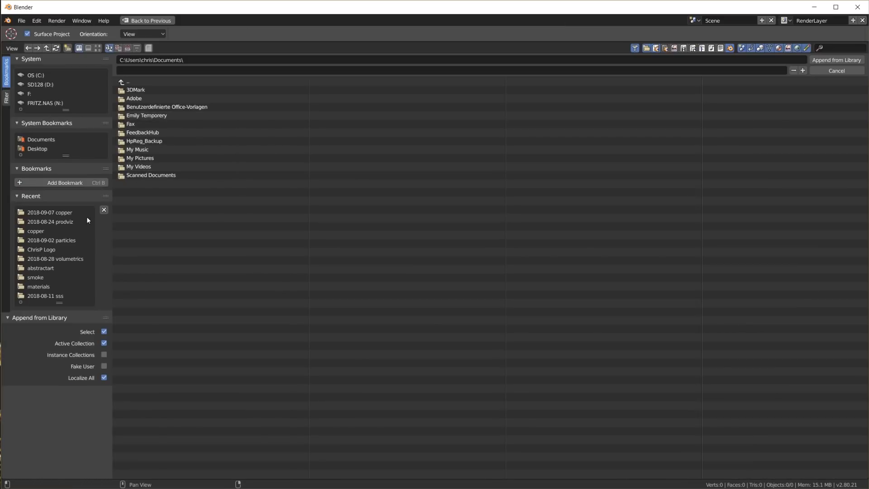
left_click(65, 213)
double_click(145, 88)
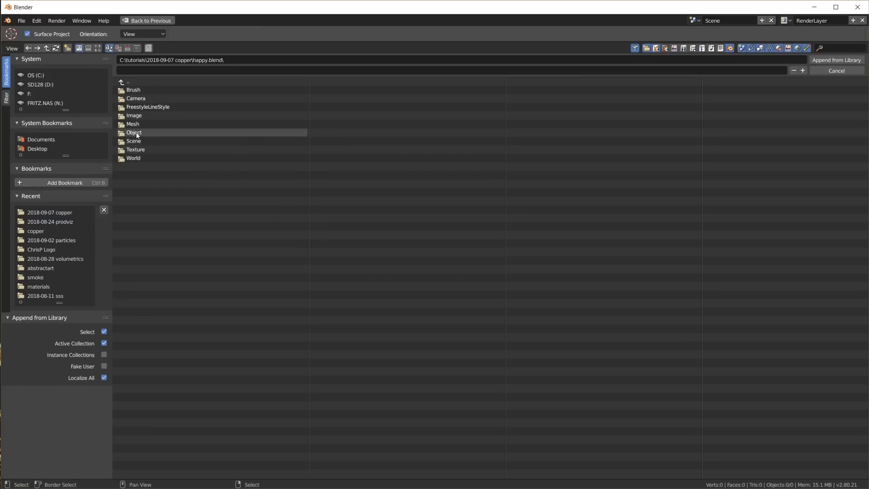
double_click(138, 135)
left_click(141, 89)
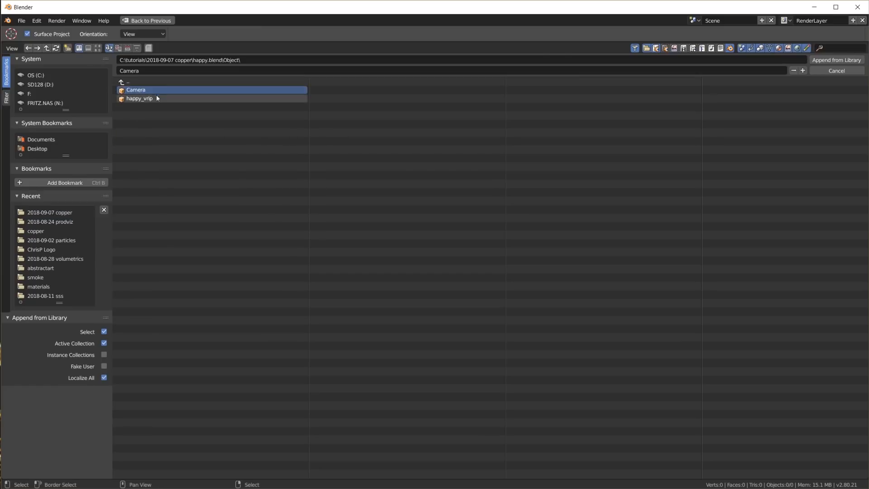
left_click(147, 99, "shift")
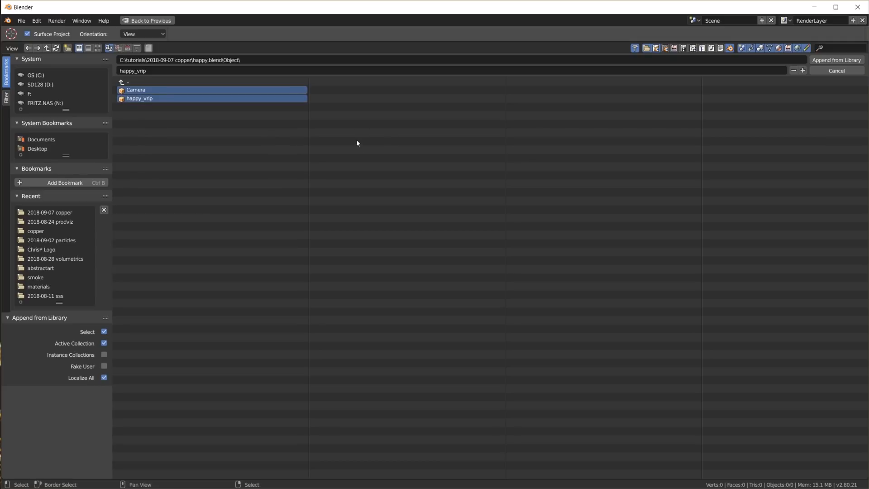
left_click(836, 60)
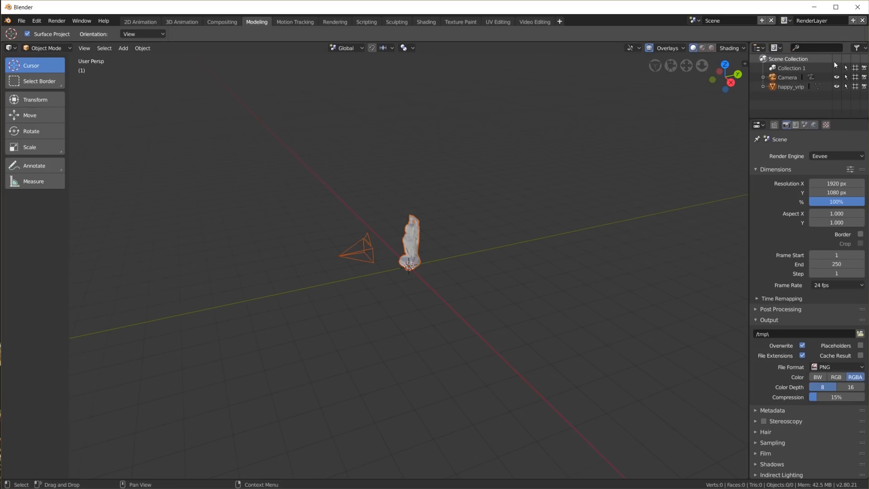
Split the 3D view into two side-by-side viewports of similar width and narrow one toolbar to a single column of icons.
scroll(430, 267, "up", 5)
middle_click_drag(430, 267, 509, 270)
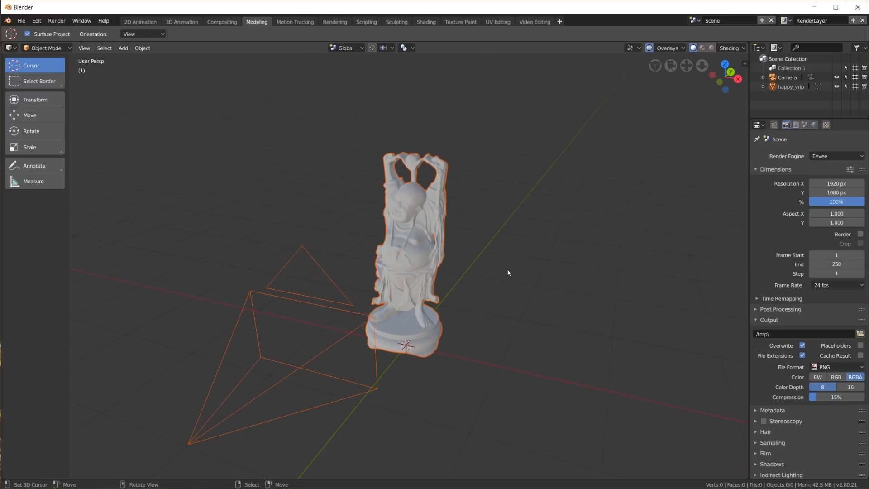
left_click_drag(721, 48, 283, 70)
left_click_drag(68, 201, 25, 205)
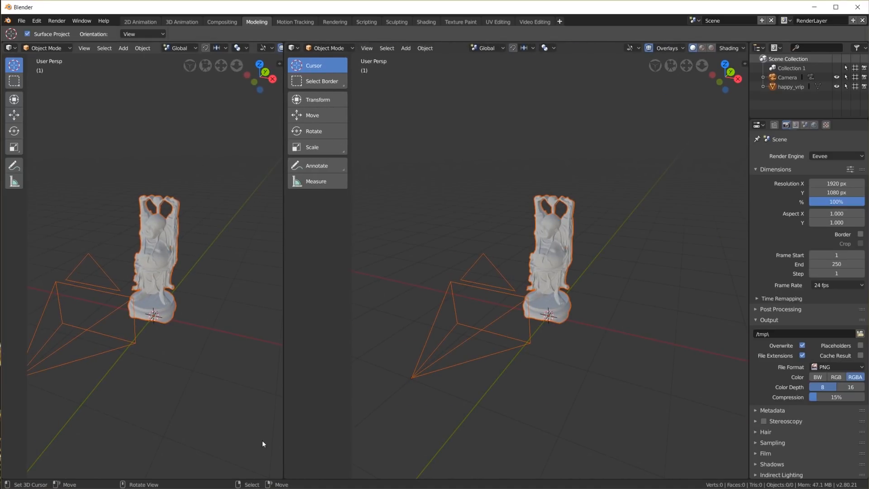
scroll(260, 425, "up", 2)
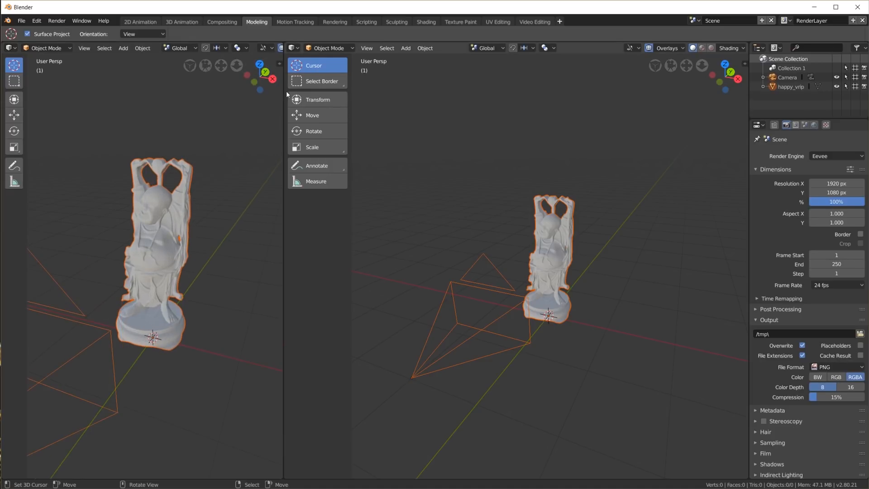
left_click_drag(285, 91, 377, 90)
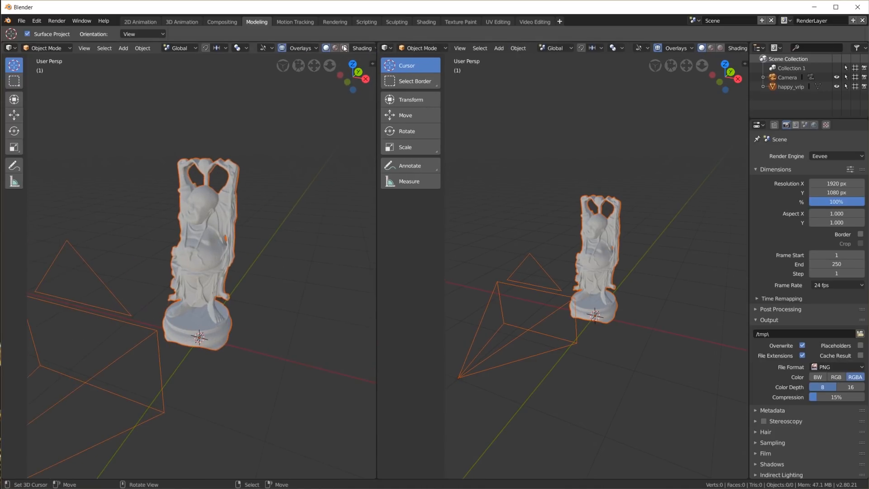
Show the camera view with rendered shading in the viewport that has the single-column toolbar.
key("KP_0")
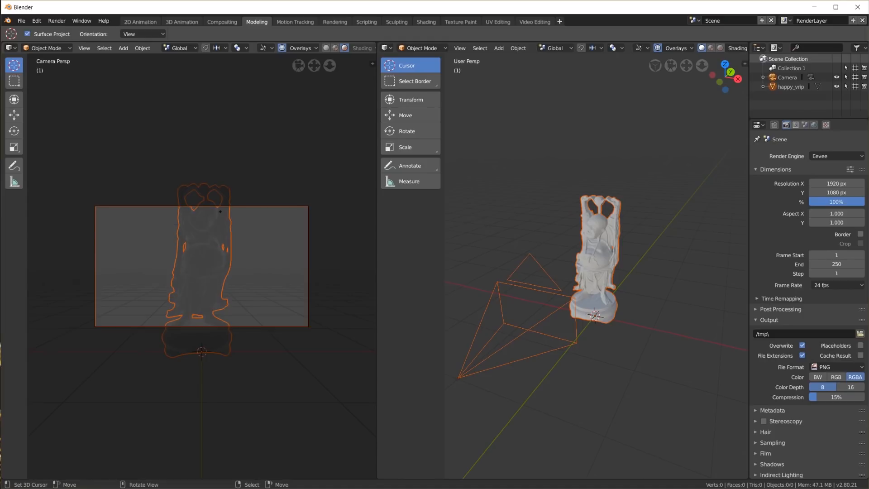
scroll(220, 211, "up", 3)
scroll(221, 214, "down", 2)
scroll(222, 216, "up", 1)
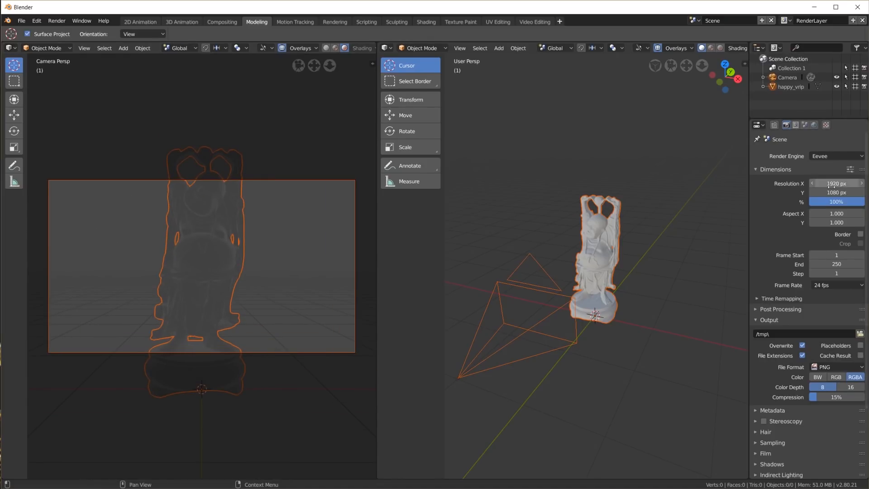
Set the render resolution to 1000 × 1000 px and collapse all render settings sections.
left_click_drag(835, 184, 835, 183)
type("1000")
key("Return")
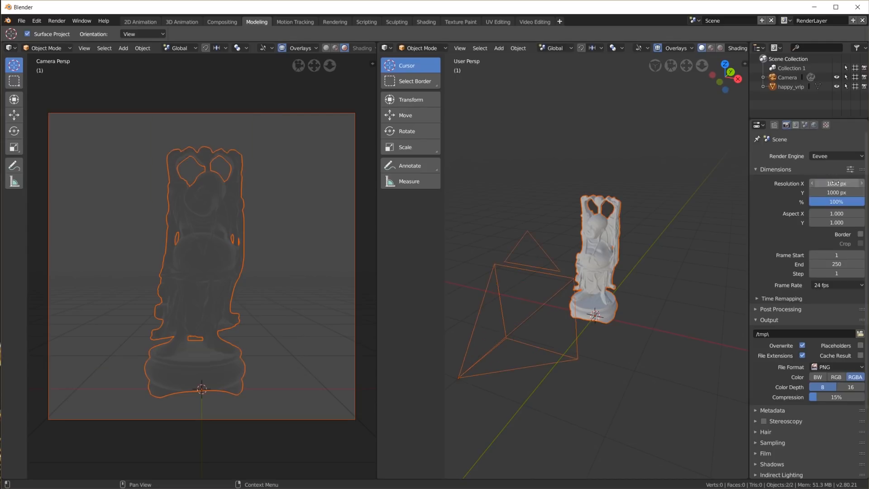
left_click(756, 170)
left_click(756, 190)
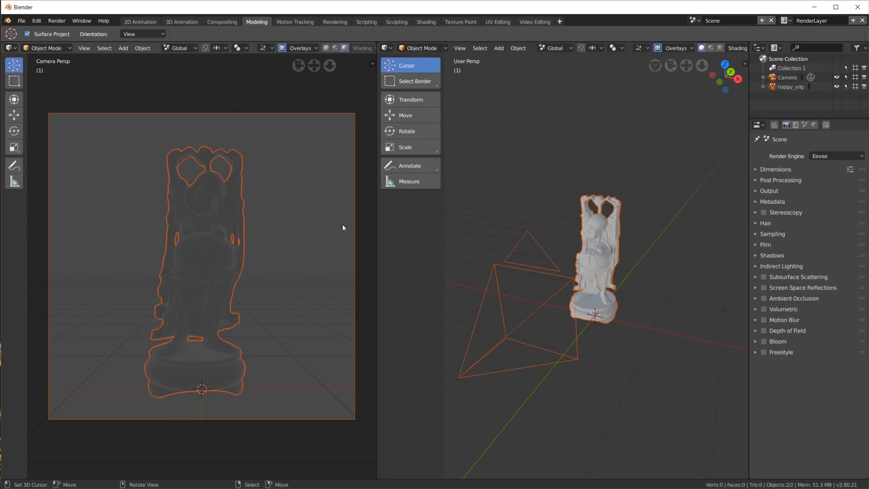
Narrow the camera viewport slightly and fit the camera frame to it.
left_click_drag(376, 214, 343, 216)
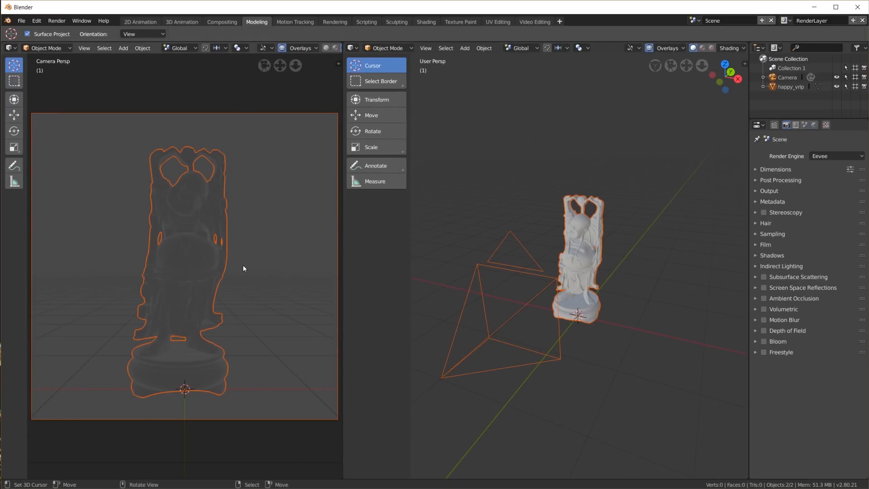
key("Home")
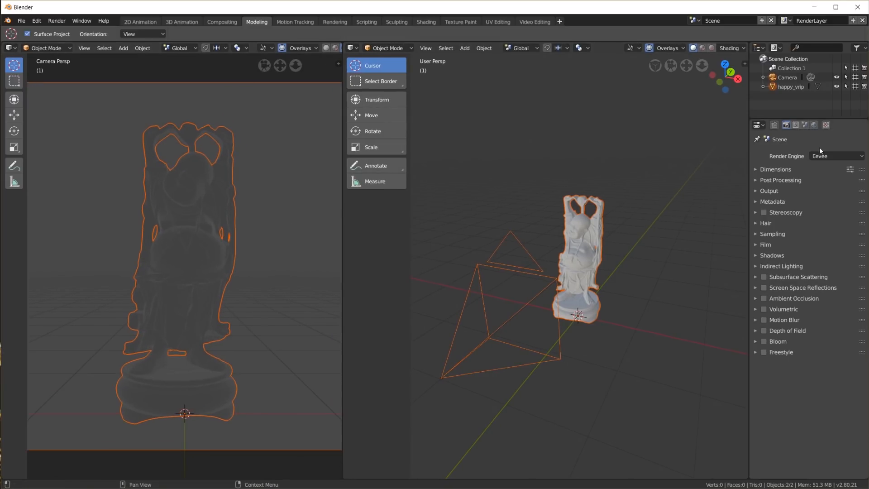
Enable nodes for the world and assign an Environment Texture to the background color.
left_click(814, 124)
left_click(794, 183)
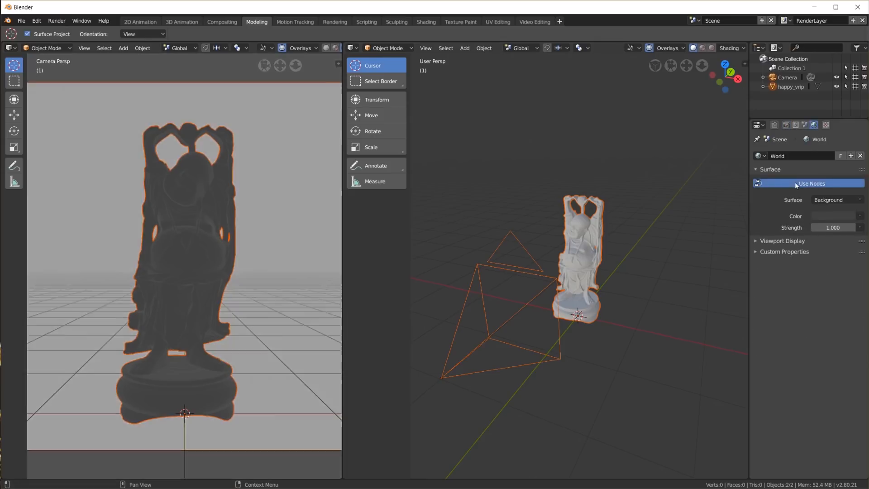
left_click(860, 216)
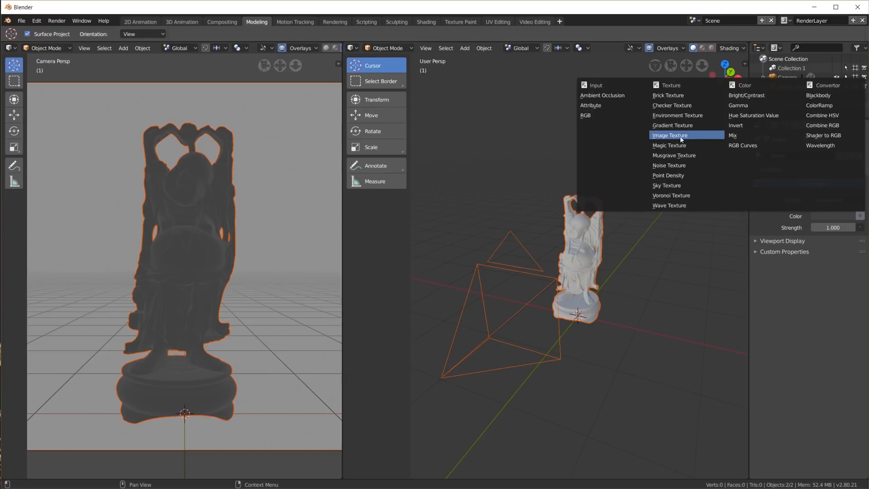
key("Return")
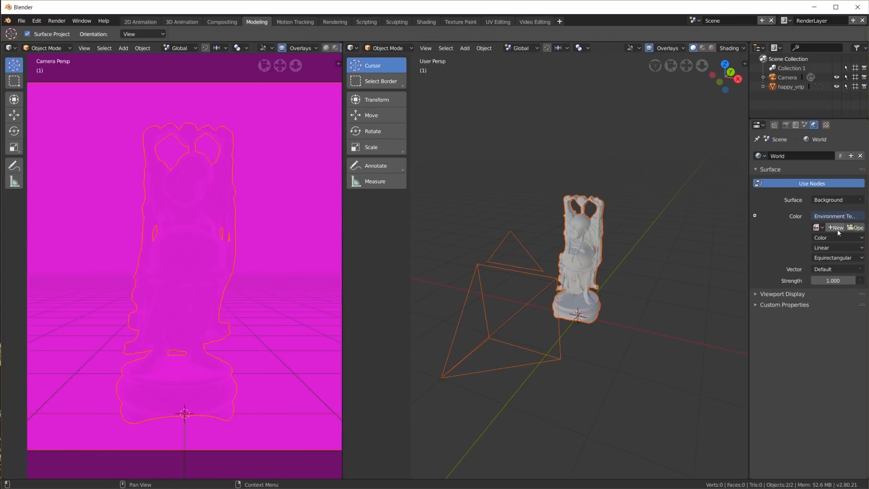
Load ruins.hdr from the 2018-09-07 copper folder as the world's environment image.
left_click(855, 228)
left_click(66, 213)
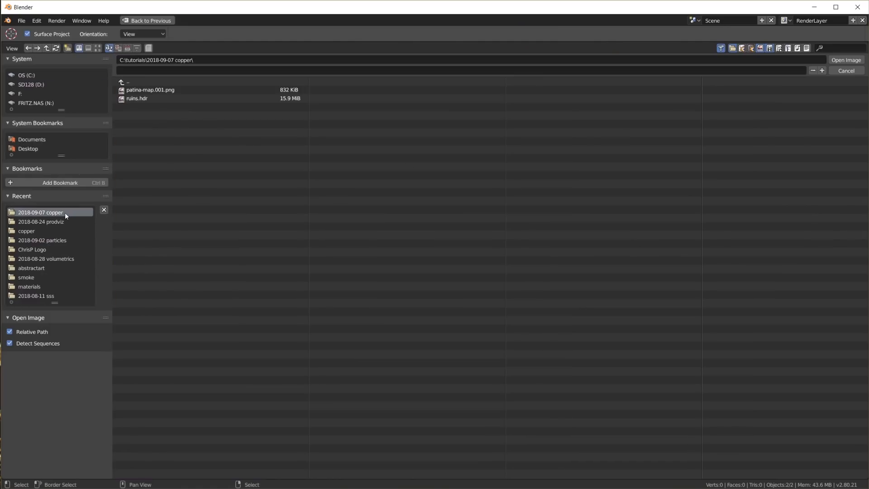
left_click(162, 99)
left_click(855, 62)
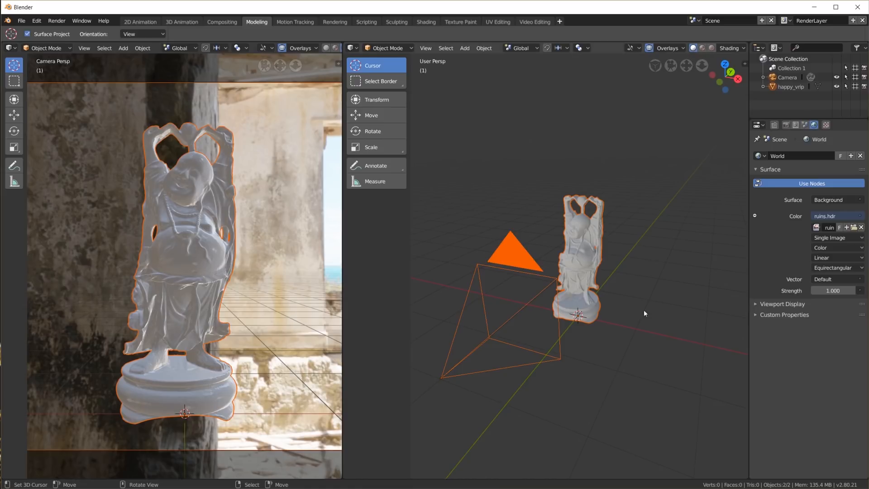
Reduce the user-perspective viewport's toolbar to a single column of icons and widen the properties editor slightly.
left_click_drag(410, 281, 375, 283)
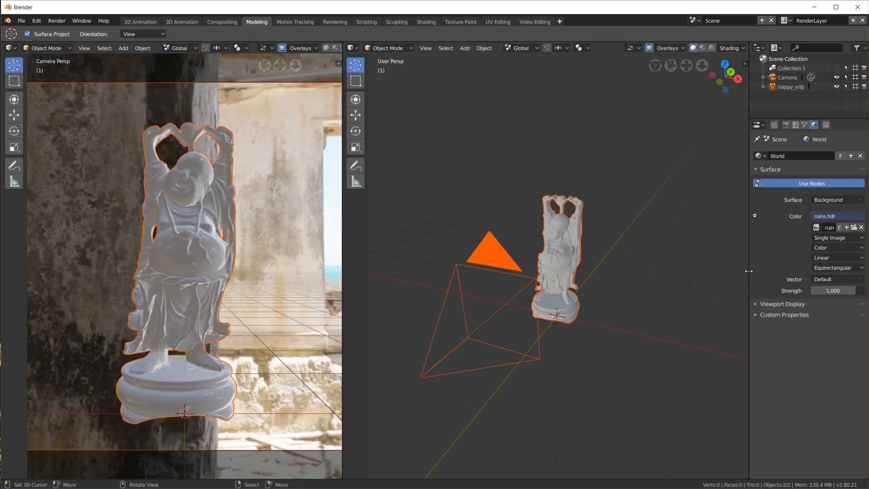
left_click_drag(749, 271, 725, 271)
scroll(202, 246, "down", 3)
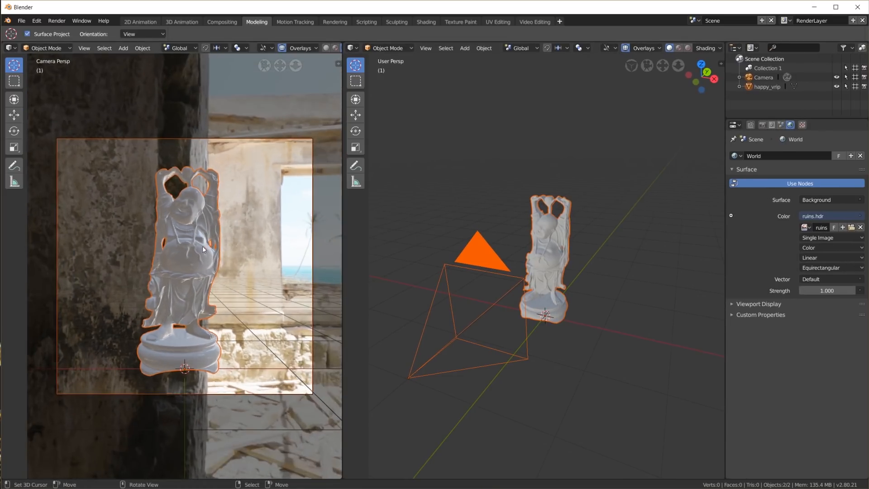
middle_click_drag(260, 232, 241, 239)
scroll(222, 235, "up", 3)
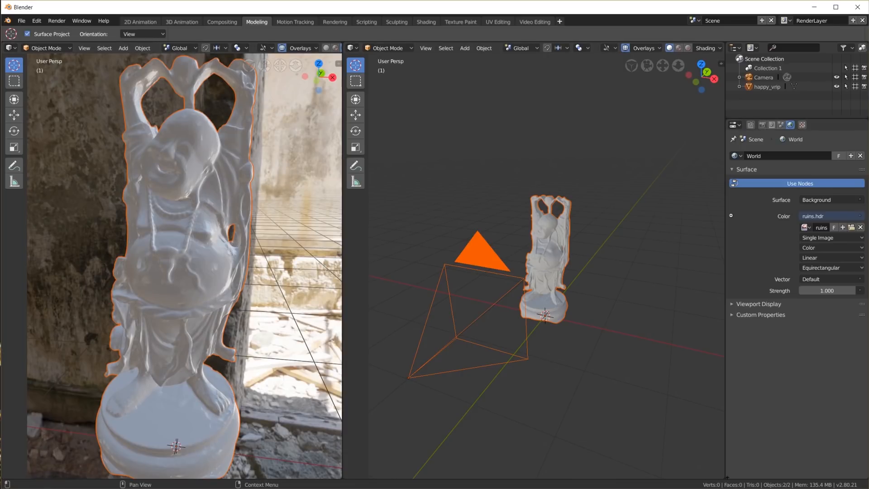
Split the user-perspective viewport into two stacked areas, make the lower one a Shader Editor without its sidebar, and widen both areas slightly.
left_click_drag(721, 476, 709, 143)
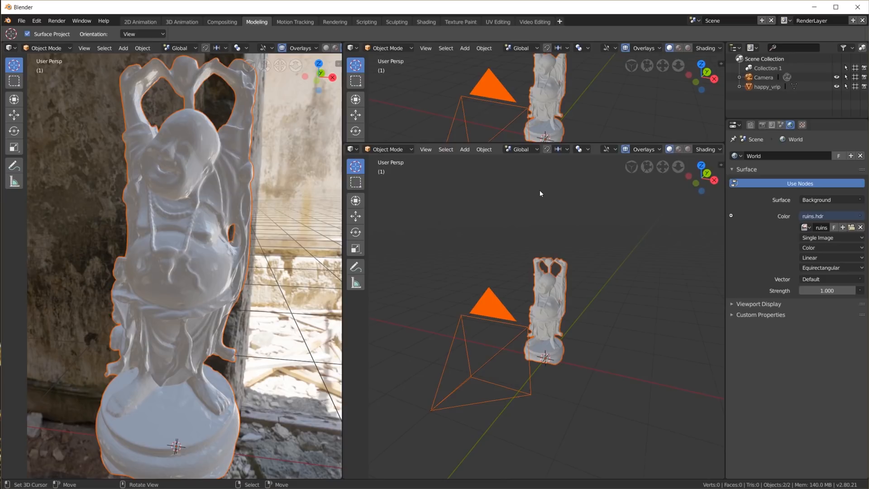
left_click(353, 149)
left_click(377, 88)
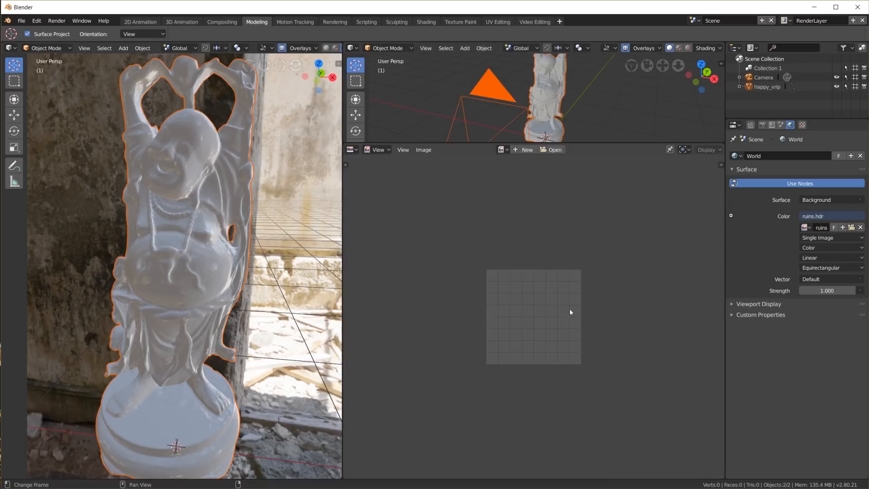
left_click(352, 150)
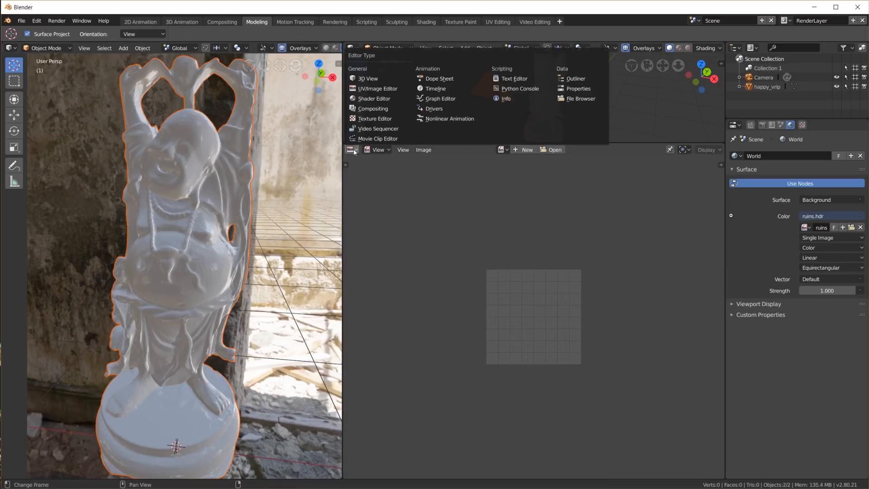
left_click(379, 99)
key("n")
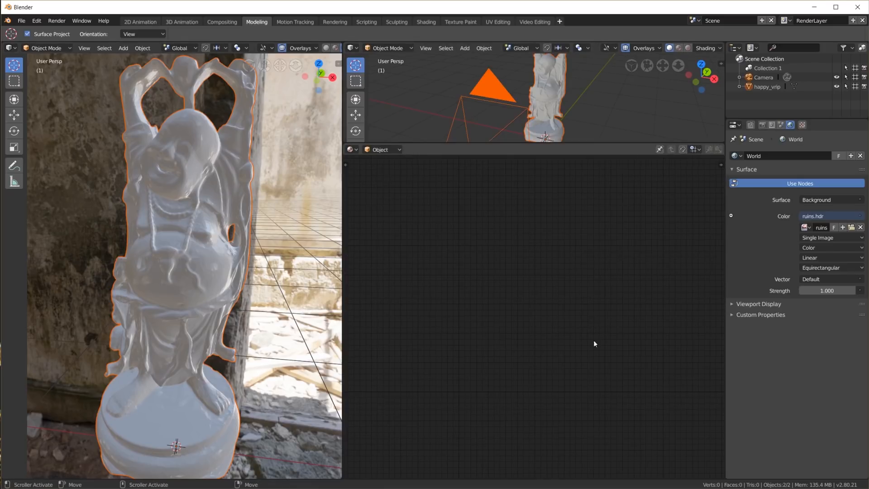
left_click_drag(724, 319, 749, 322)
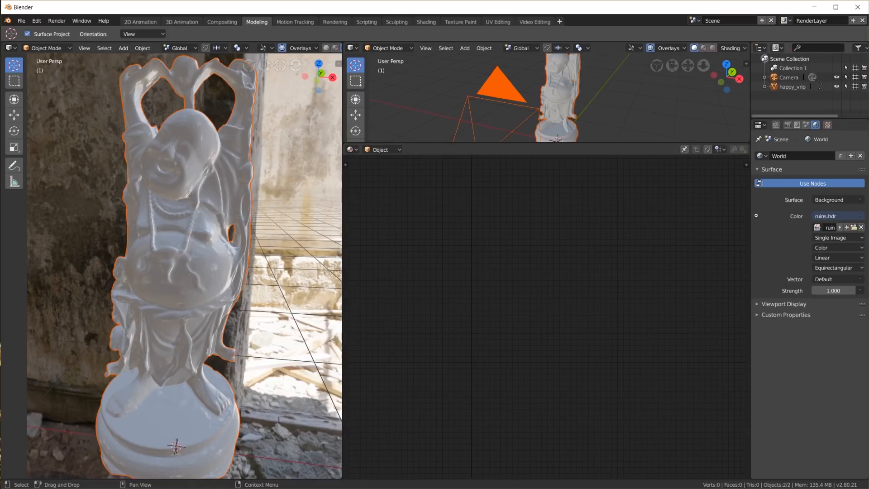
Select only the Buddha statue and give it a new material.
left_click(553, 103)
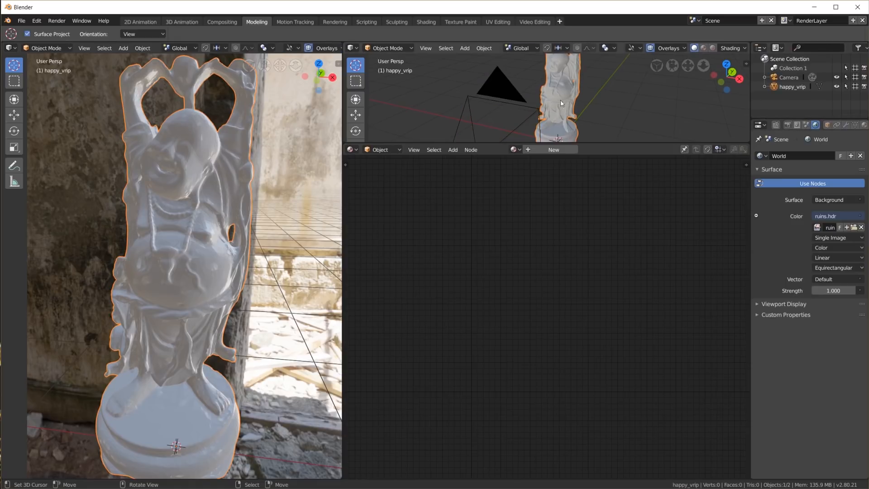
left_click(835, 125)
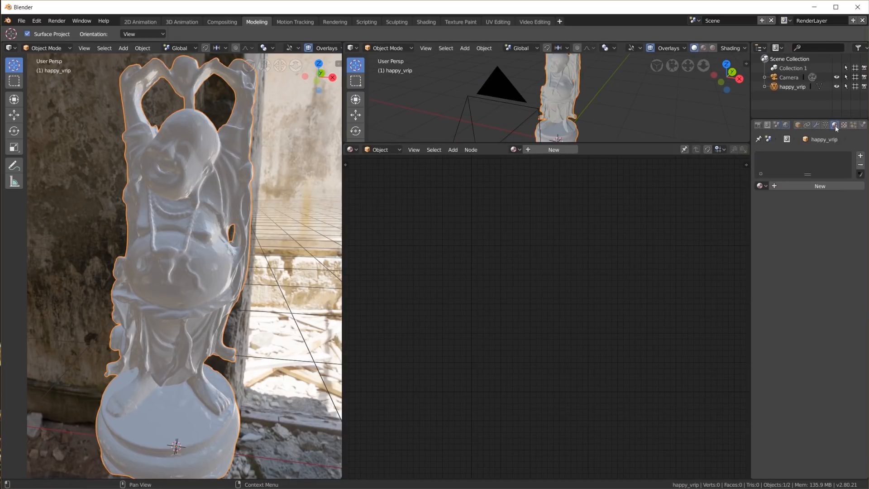
left_click(808, 185)
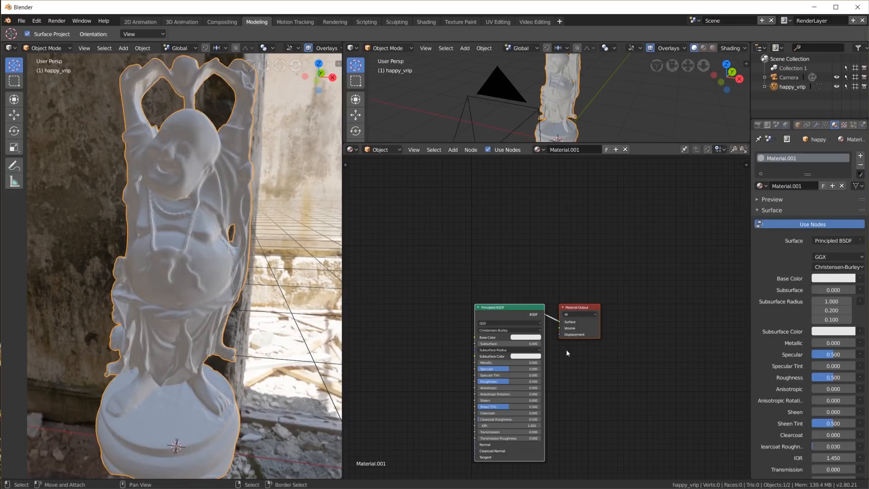
scroll(611, 344, "up", 4)
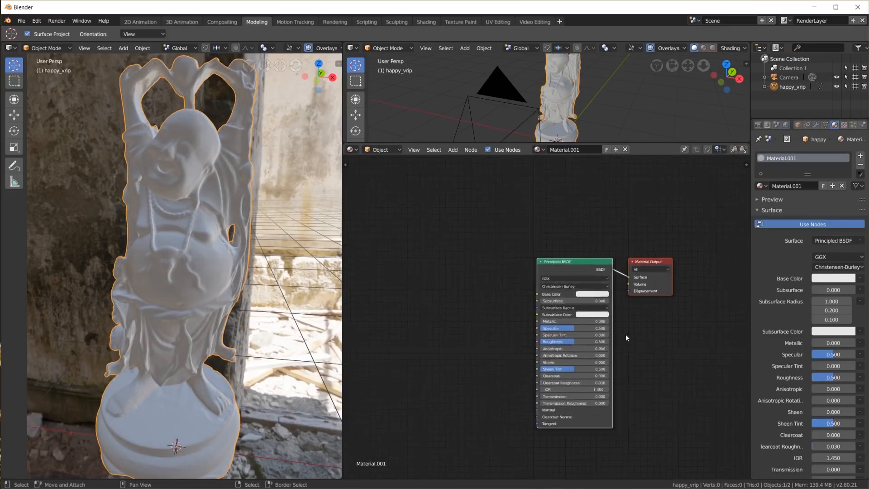
scroll(646, 353, "down", 2)
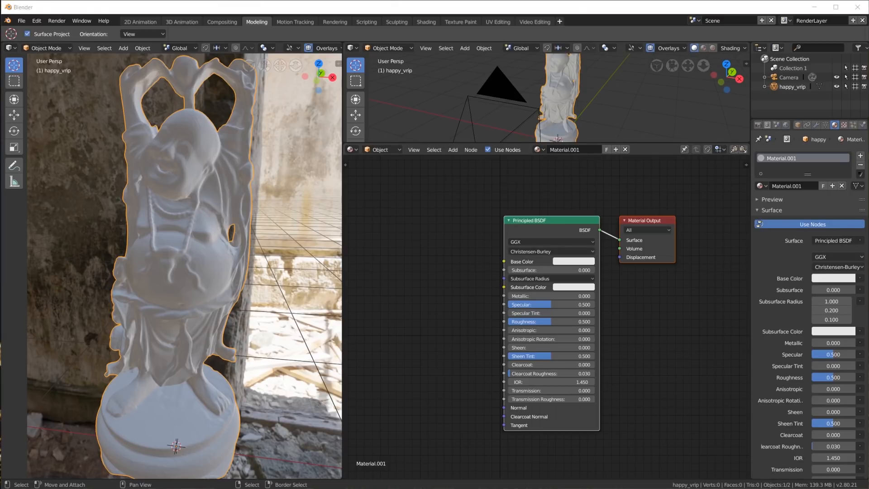
Move the Principled BSDF node slightly away from the Material Output and set its Metallic value to 1.
left_click_drag(572, 221, 563, 220)
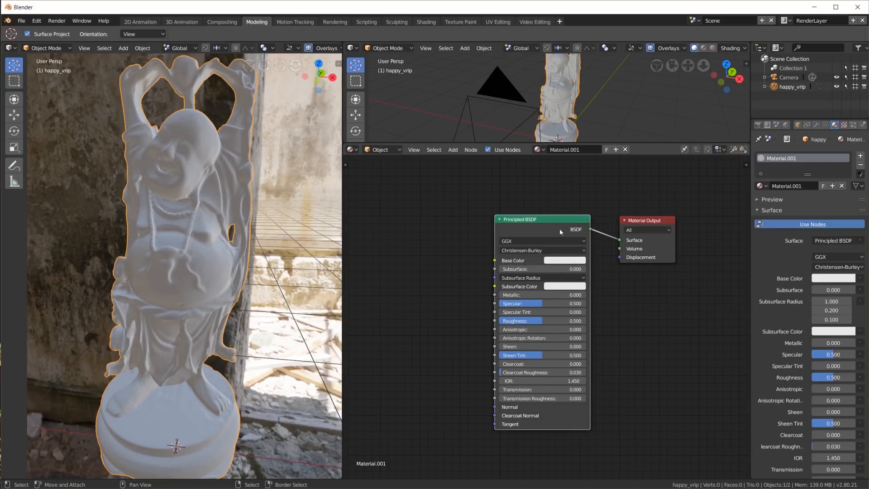
middle_click_drag(545, 377, 607, 385)
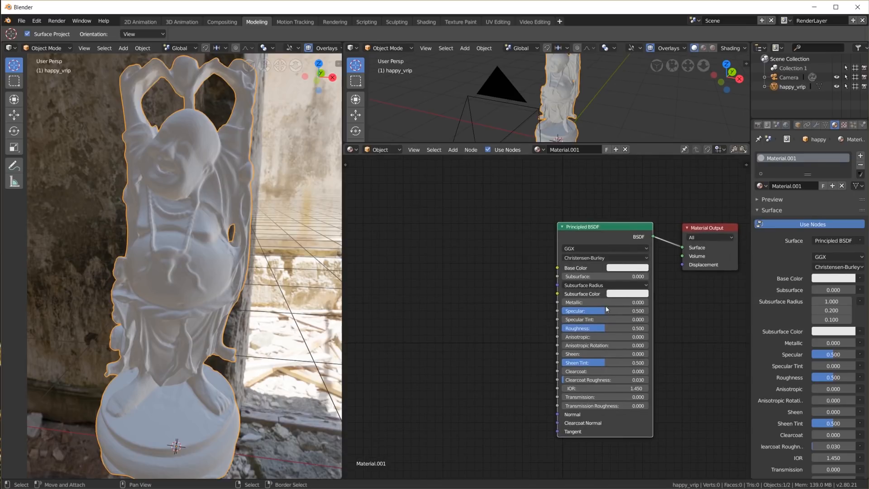
left_click(588, 302)
type("1")
key("Return")
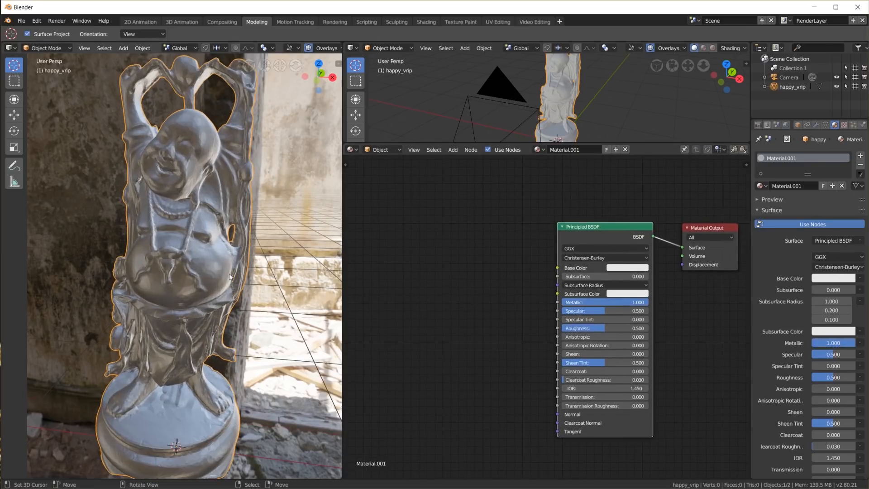
middle_click_drag(265, 273, 218, 258)
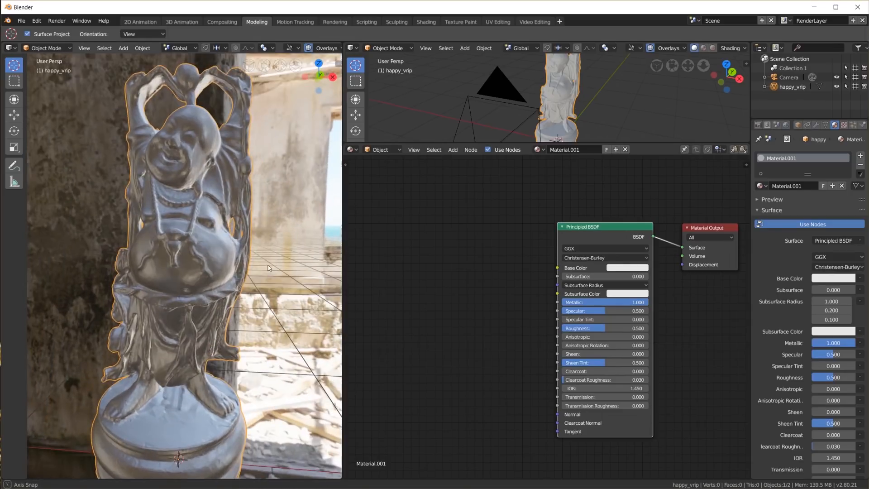
scroll(251, 183, "down", 1)
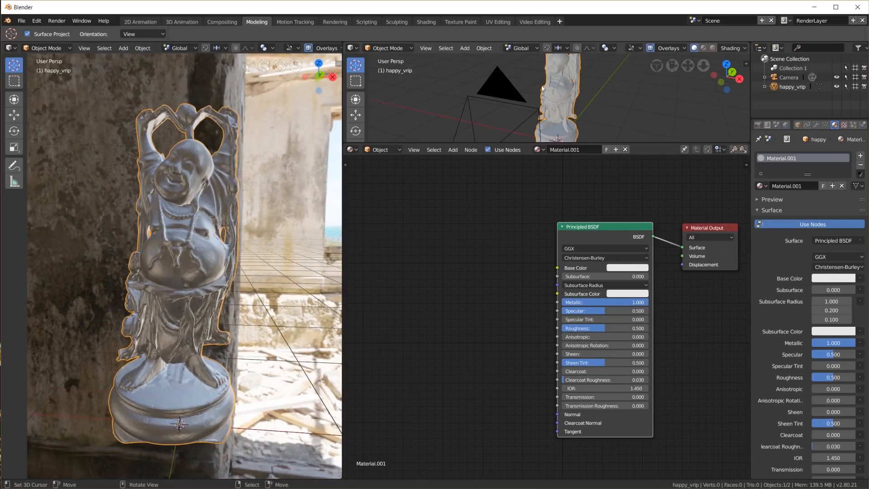
Enlarge the 3D viewport above the Shader Editor and add a plane scaled up into a large floor beneath the statue.
scroll(530, 108, "down", 4)
left_click_drag(564, 145, 564, 313)
scroll(594, 198, "up", 2)
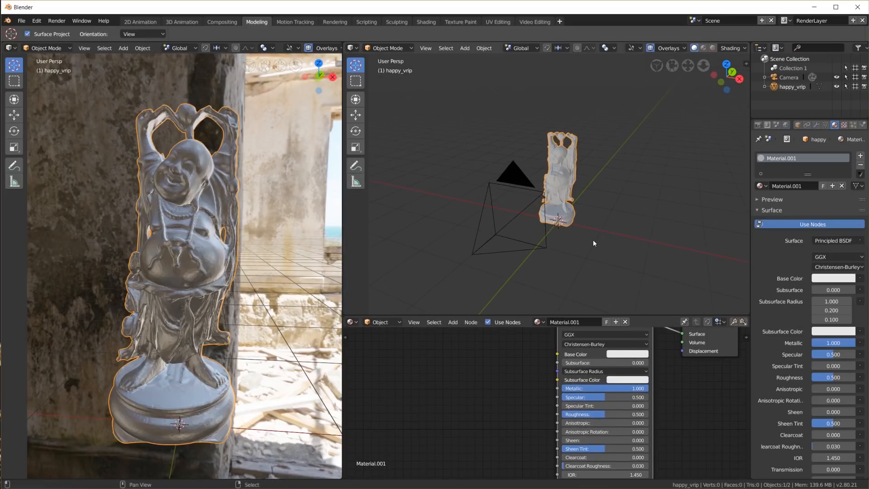
key("shift+a")
left_click(659, 240)
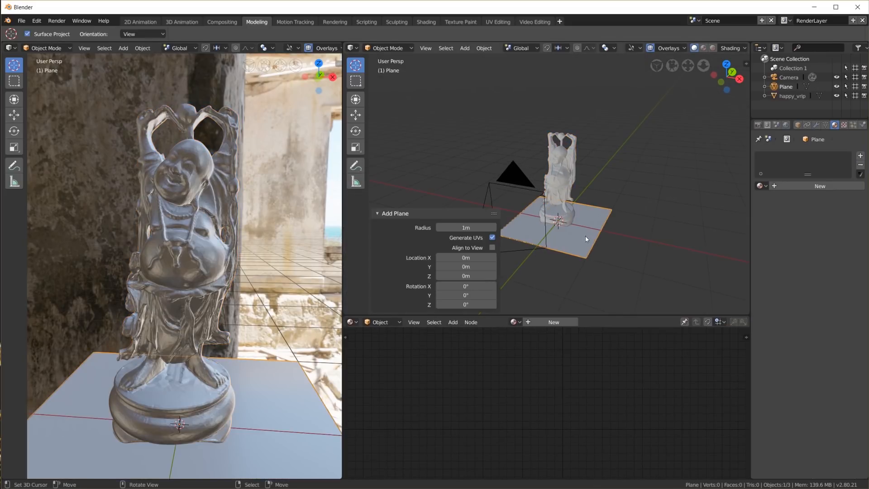
key("s")
left_click(671, 263)
Extrude the plane's edge behind the statue 5.5 m upward along Z to form a back wall.
key("Tab")
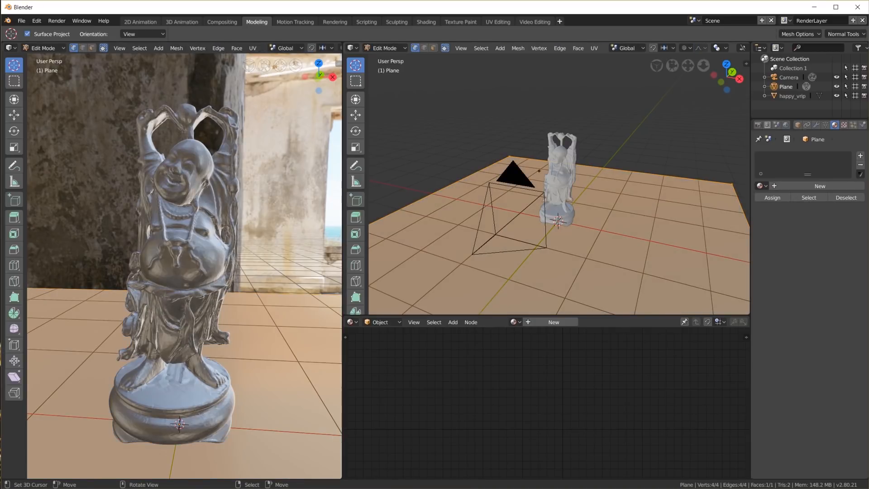
right_click(513, 158)
right_click(718, 182, "shift")
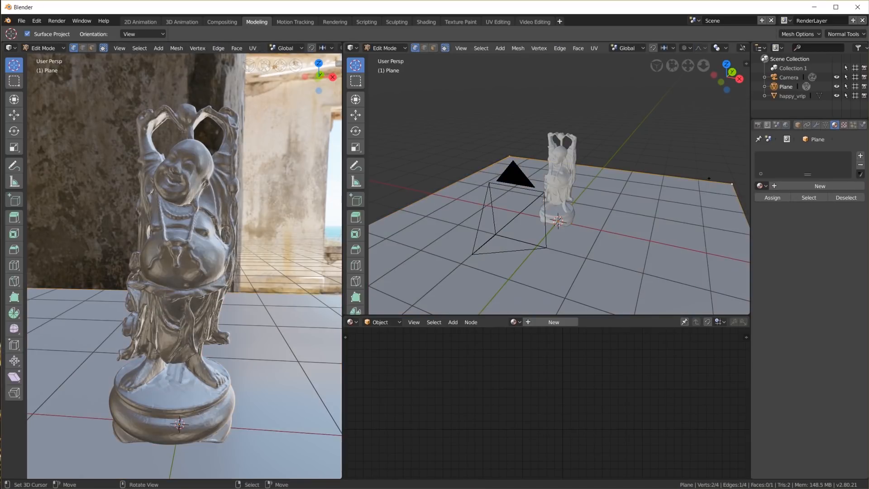
key("e")
key("z")
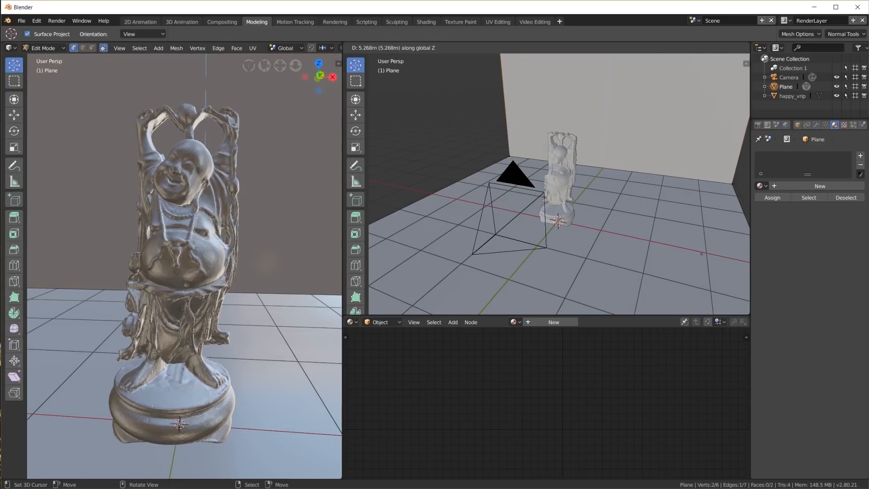
left_click(702, 243)
scroll(596, 216, "down", 3)
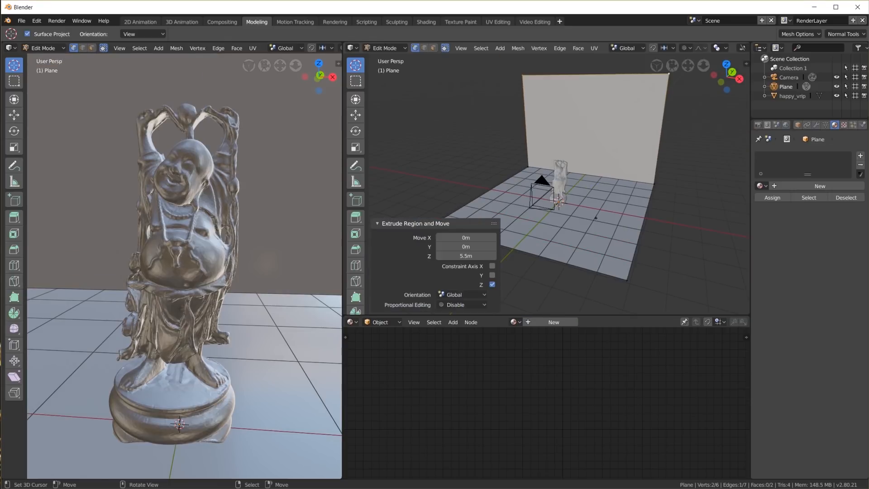
Scale the whole floor and wall mesh up by a factor of about 1.594.
key("a")
key("s")
left_click(646, 230)
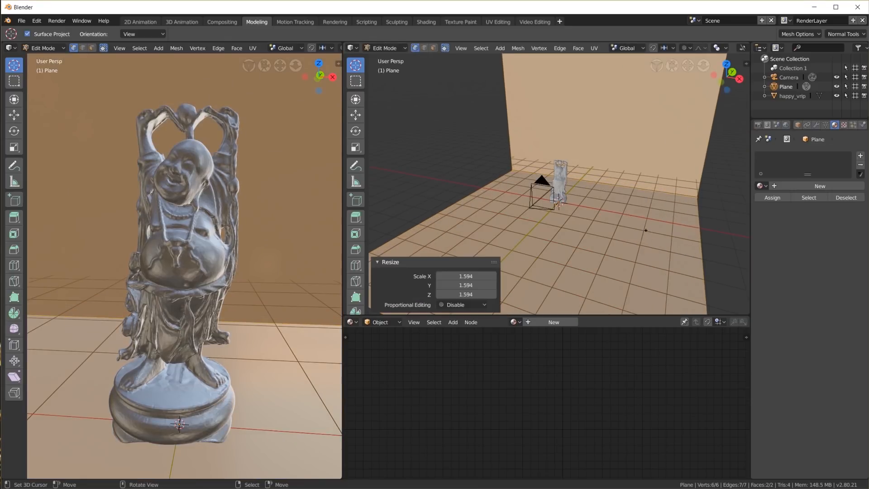
scroll(631, 223, "down", 2)
Bevel the edge where the floor meets the back wall with 13 segments and an offset of about 0.654.
key("a")
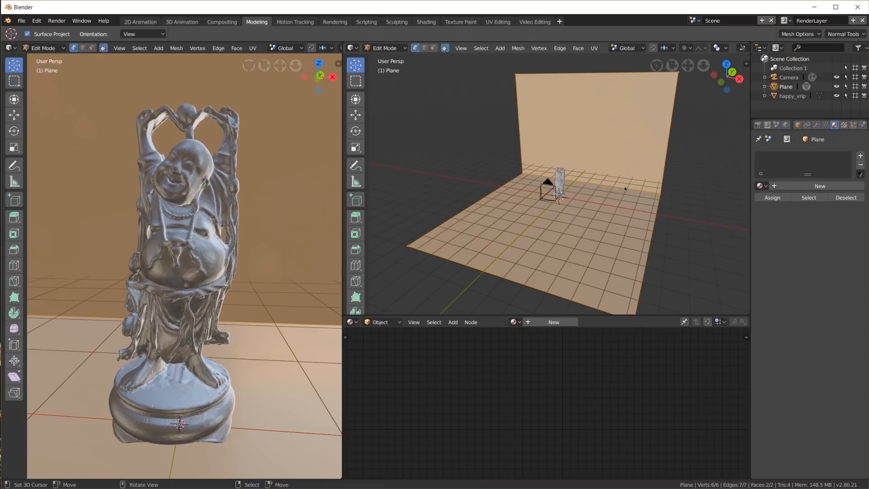
left_click(426, 48)
left_click(633, 193)
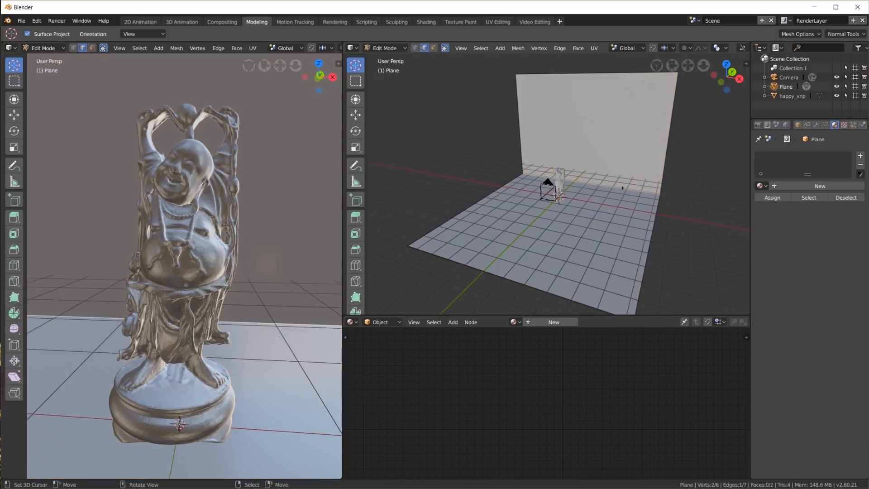
middle_click_drag(693, 185, 660, 238)
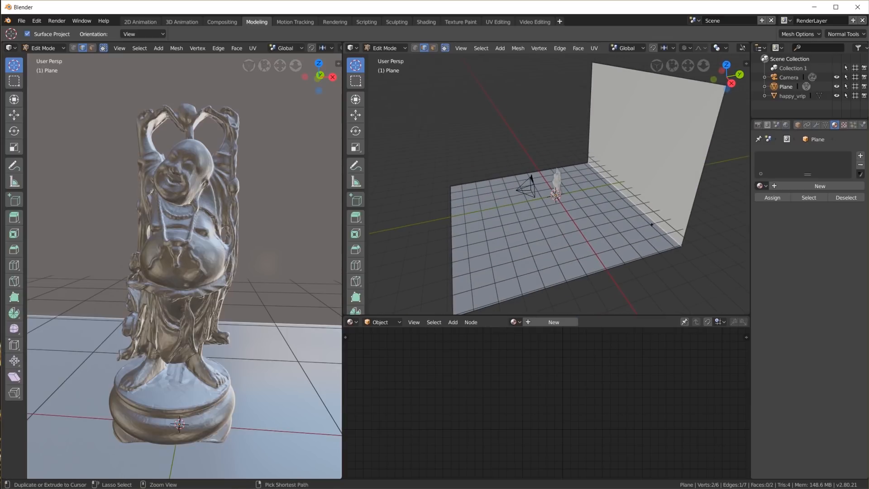
key("ctrl+b")
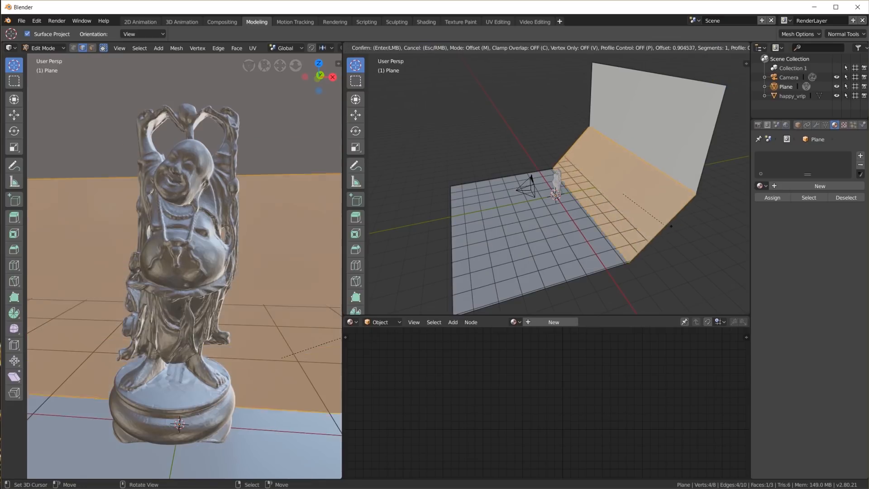
scroll(667, 225, "up", 6)
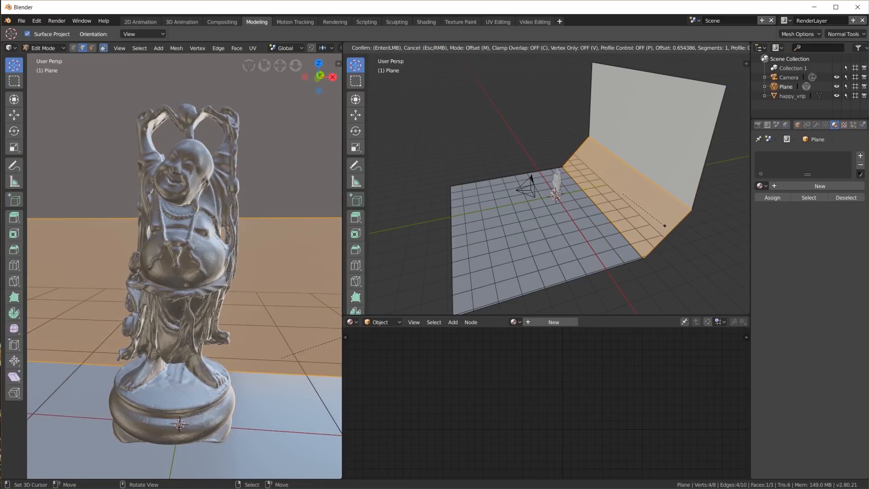
scroll(665, 225, "up", 6)
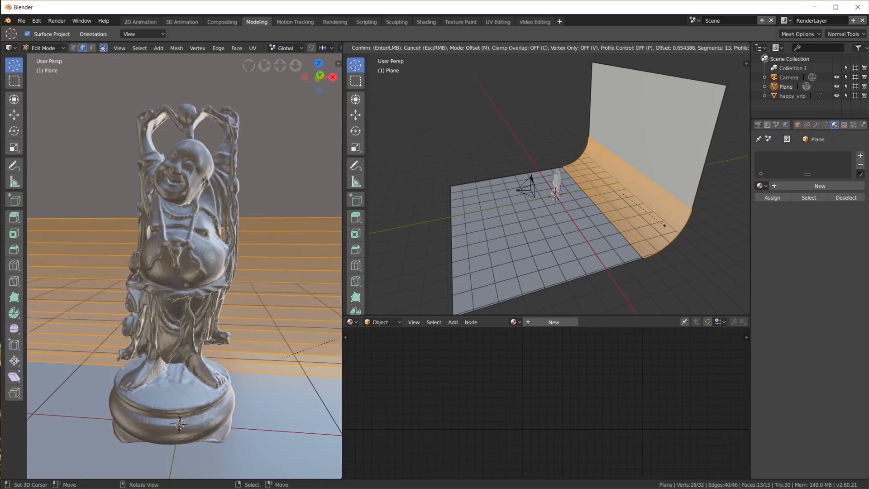
left_click(664, 225)
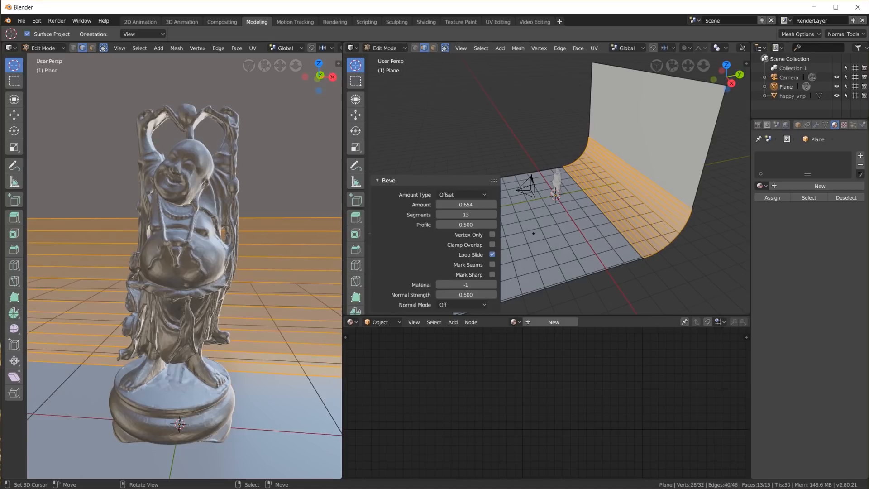
key("Tab")
middle_click_drag(639, 159, 680, 202)
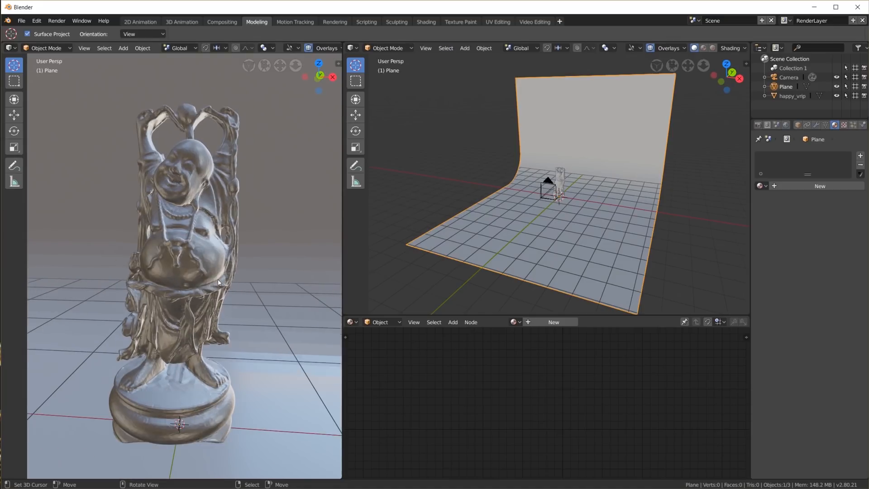
Create a new material for the backdrop plane and name it floor.
left_click(820, 185)
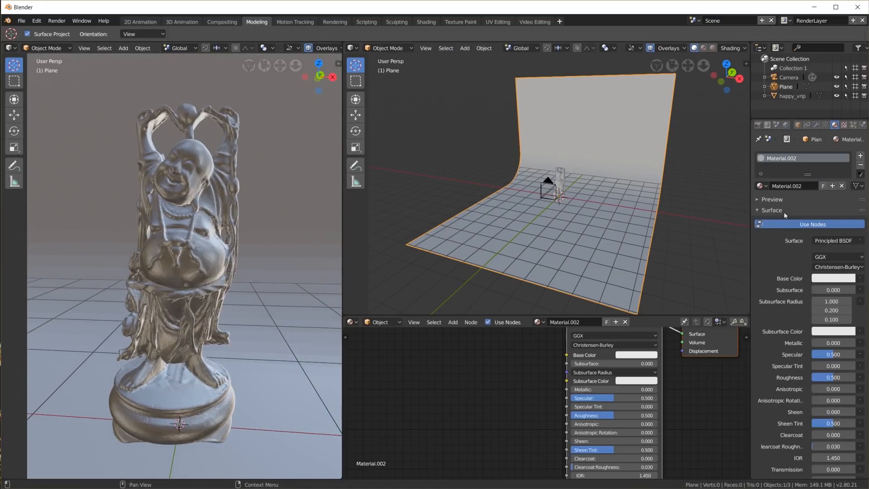
type("floor")
key("Return")
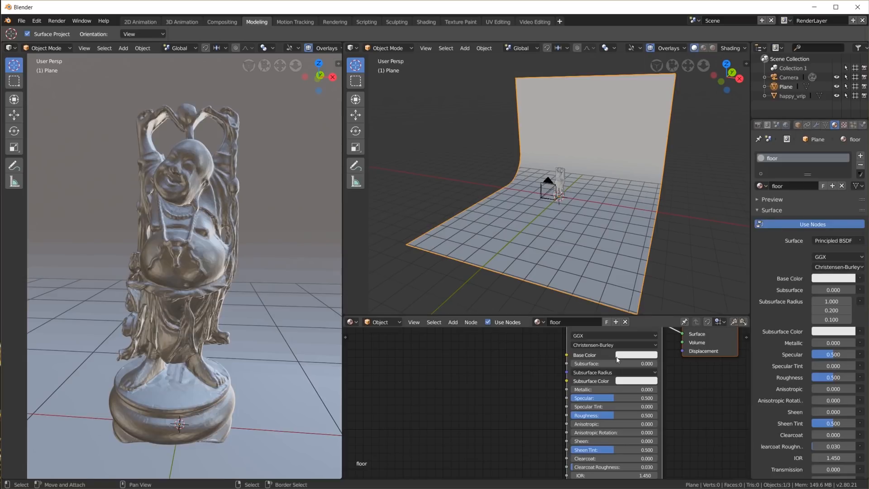
middle_click_drag(617, 360, 625, 404)
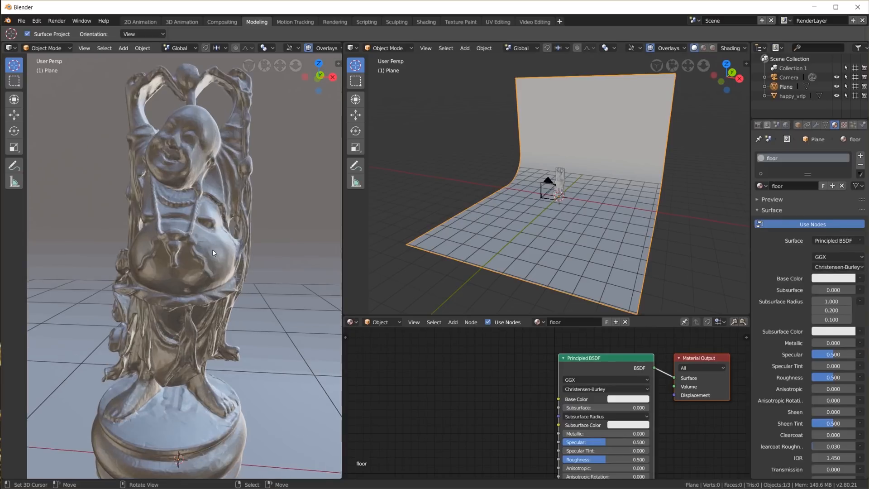
Apply Shade Smooth to the curved backdrop plane.
middle_click_drag(213, 249, 243, 262)
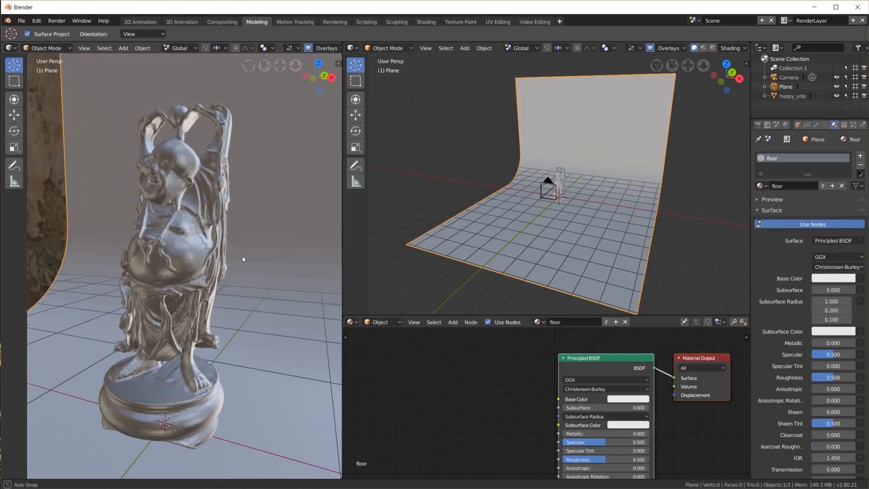
left_click(484, 48)
mouse_move(512, 212)
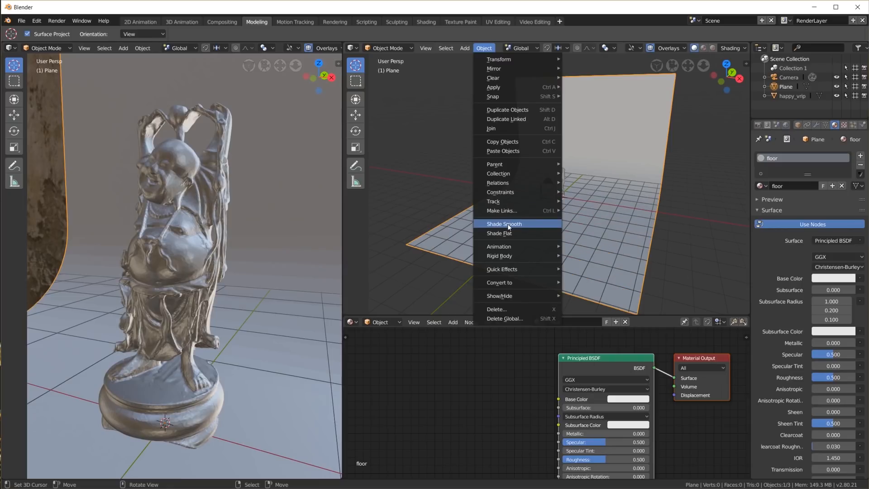
left_click(500, 224)
mouse_move(156, 288)
middle_mouse_down()
mouse_move(223, 290)
mouse_move(149, 293)
mouse_move(161, 293)
middle_mouse_up()
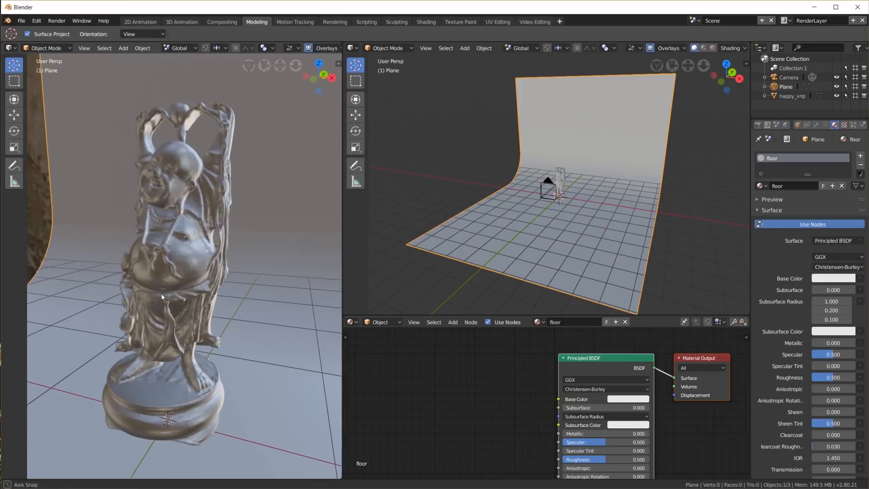
Scale the whole backdrop mesh along X to roughly three times its width and return to Object Mode.
scroll(532, 192, "down", 3)
key("Tab")
key("a")
key("alt+a")
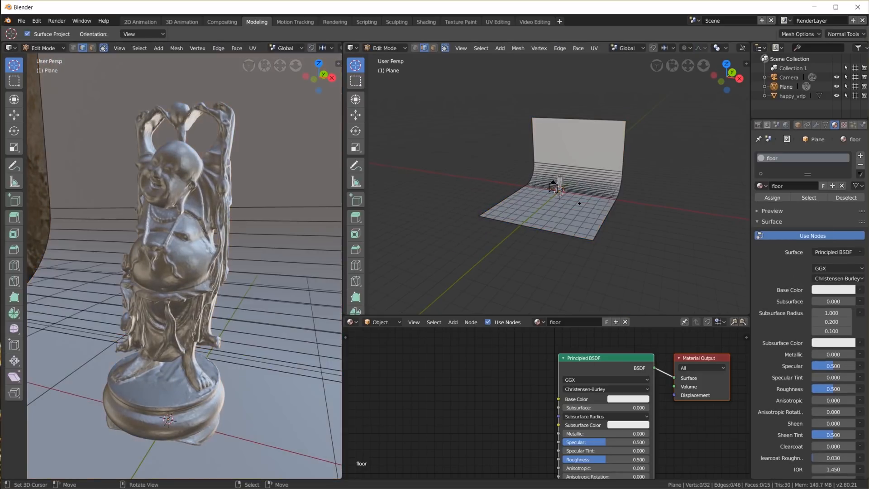
key("a")
key("s")
key("x")
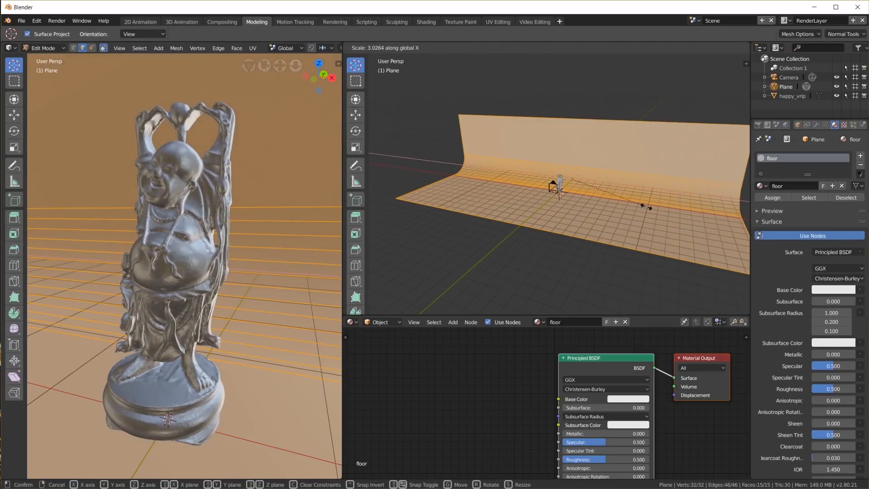
left_click(640, 205)
middle_click_drag(136, 253, 389, 239)
key("Tab")
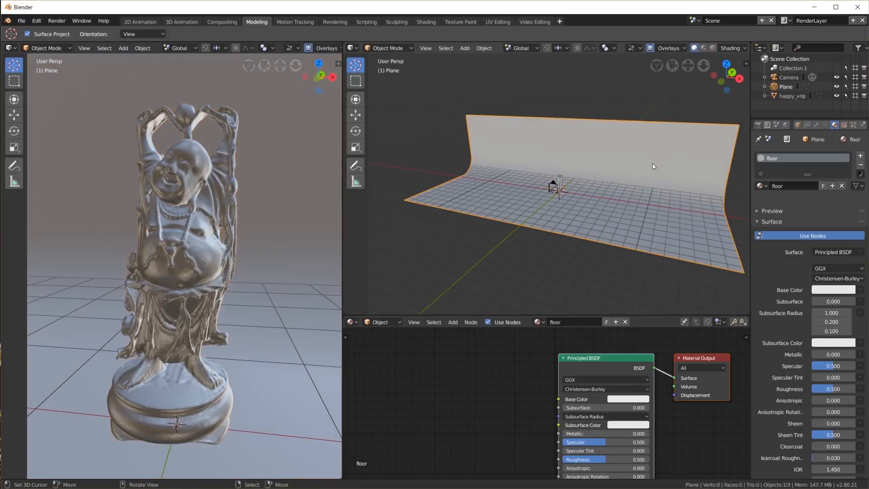
Select the Buddha statue and enlarge the Shader Editor, moving its Principled BSDF node up to fit fully in view.
scroll(582, 215, "up", 2)
scroll(582, 215, "up", 5)
left_click(562, 143)
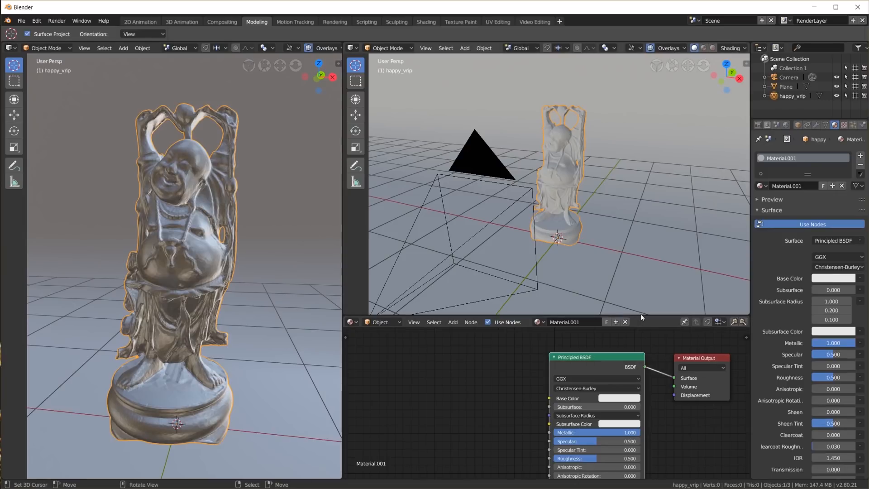
left_click_drag(639, 315, 639, 179)
left_click_drag(582, 357, 586, 313)
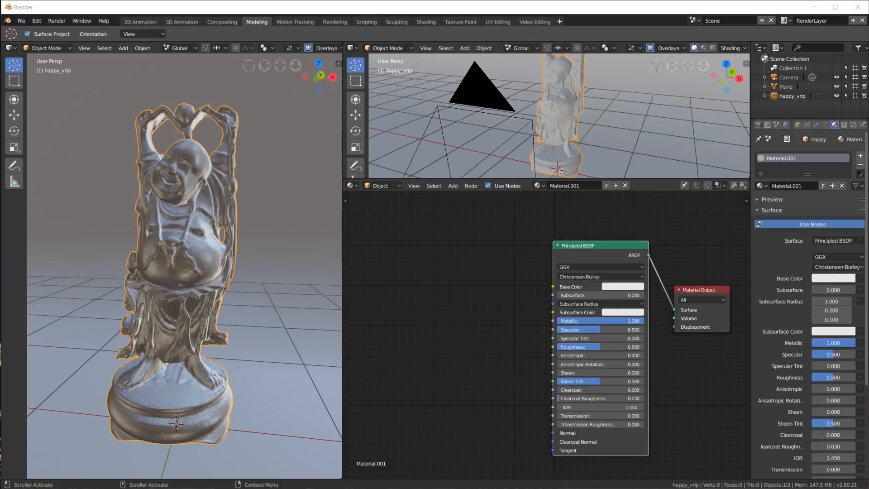
Add a ColorRamp node in the free space before the Principled BSDF node.
key("shift+a")
mouse_move(412, 384)
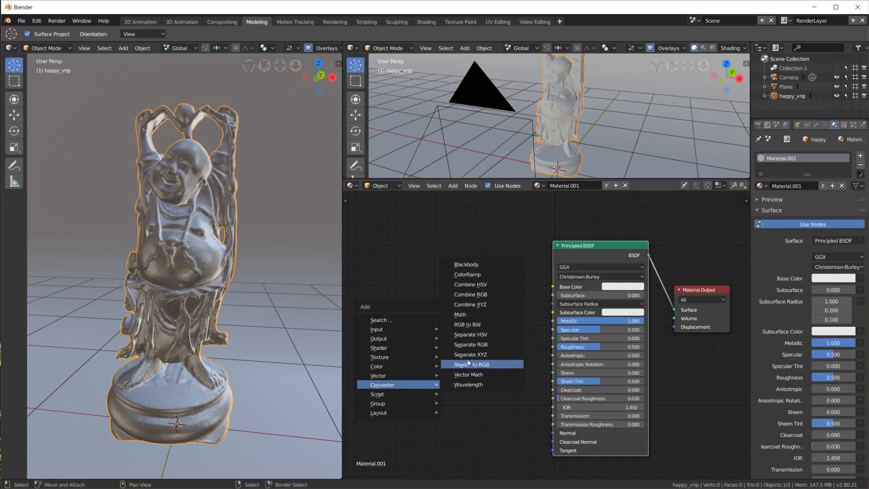
left_click(467, 275)
left_click(430, 372)
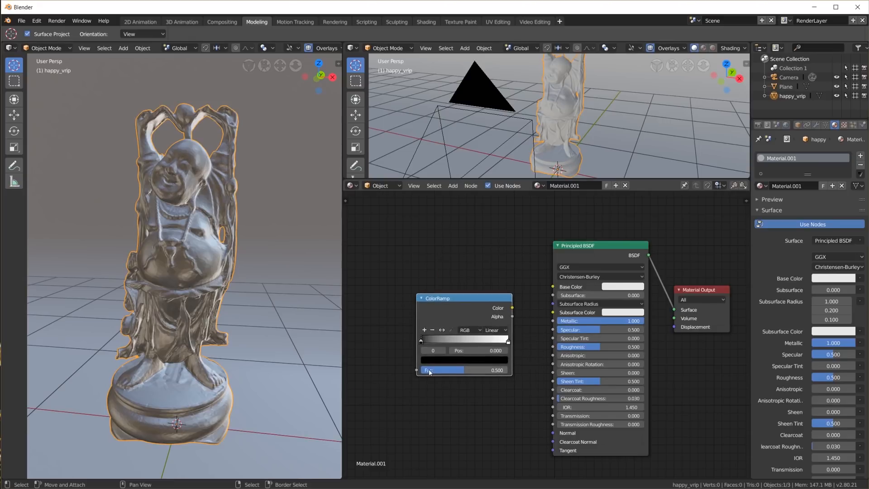
Set the color of the ColorRamp's first stop to hex 9E593E.
left_click(443, 363)
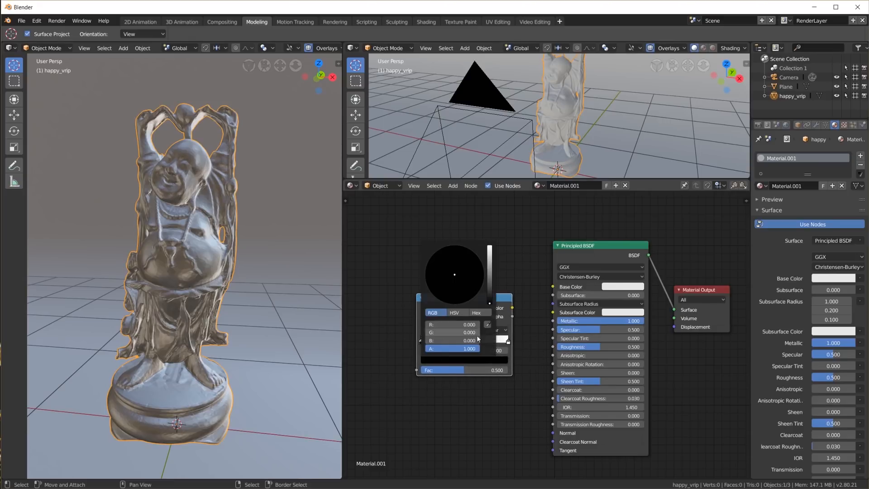
left_click(484, 316)
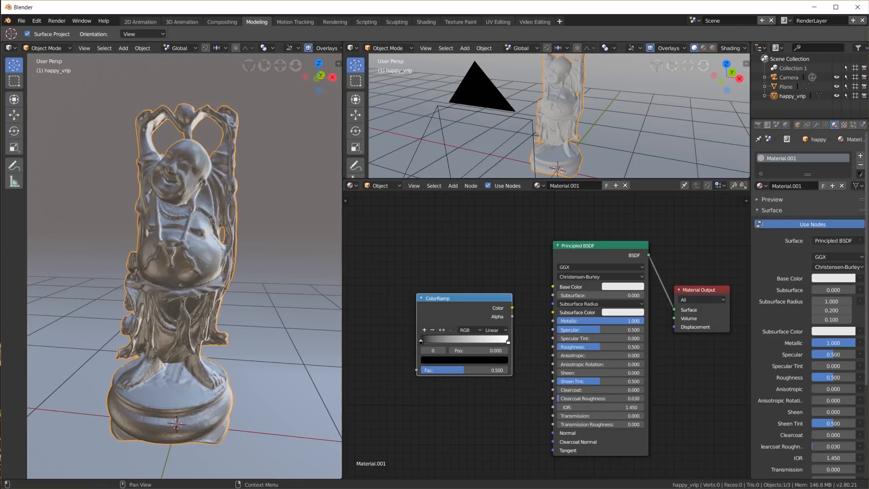
left_click(480, 360)
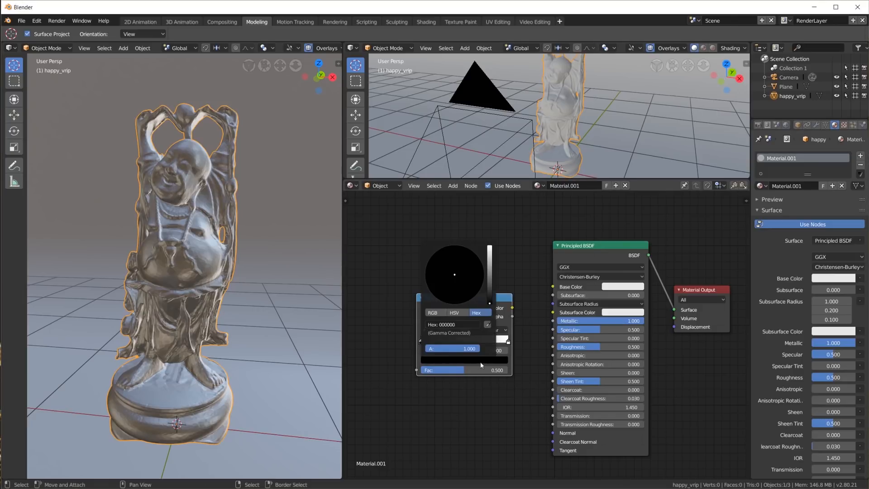
left_click(456, 326)
type("9E593E")
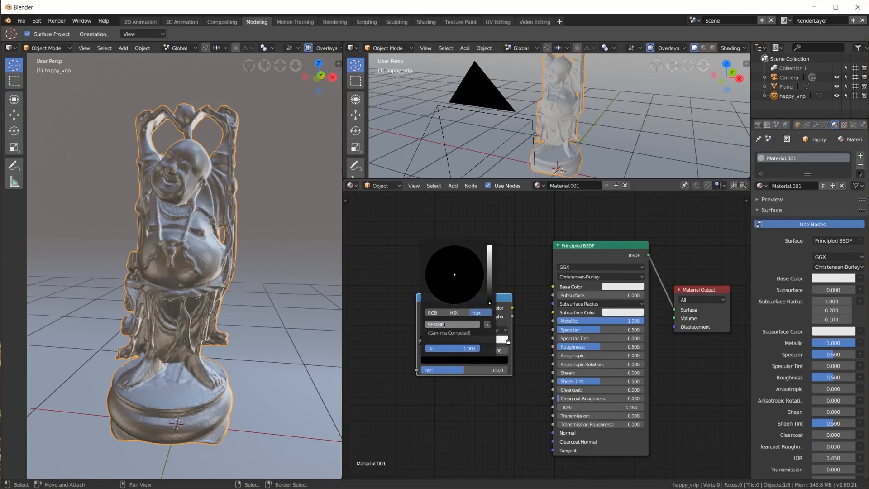
key("Return")
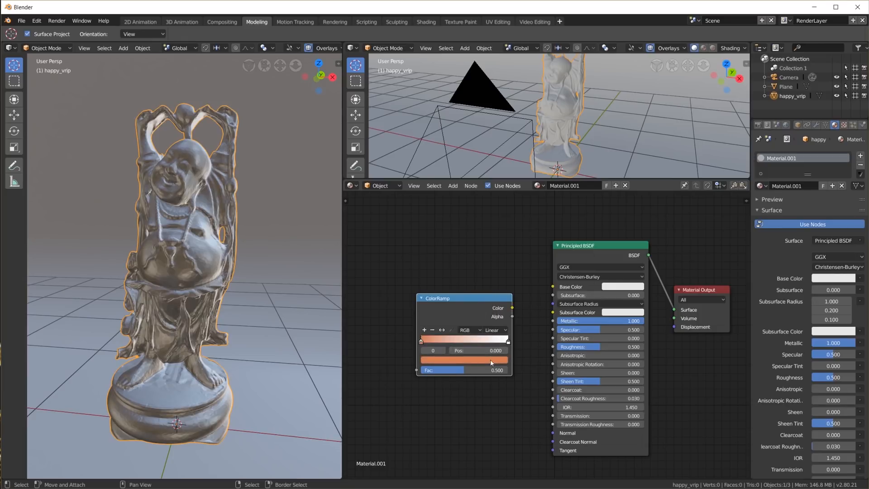
key("KP_Decimal")
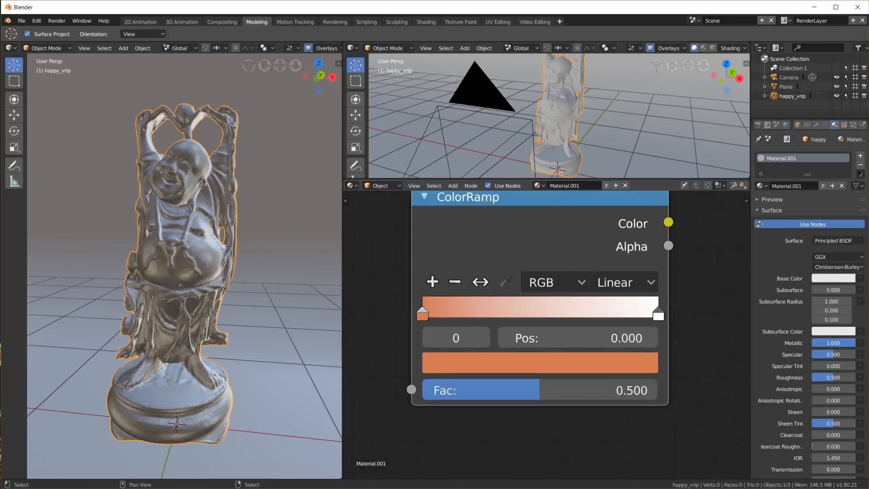
left_click(564, 363)
left_click(531, 265)
type("9E593E")
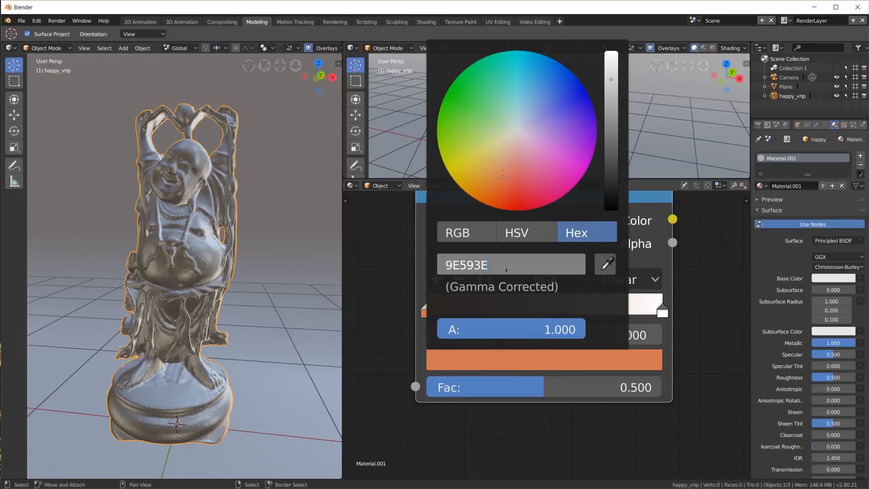
key("Return")
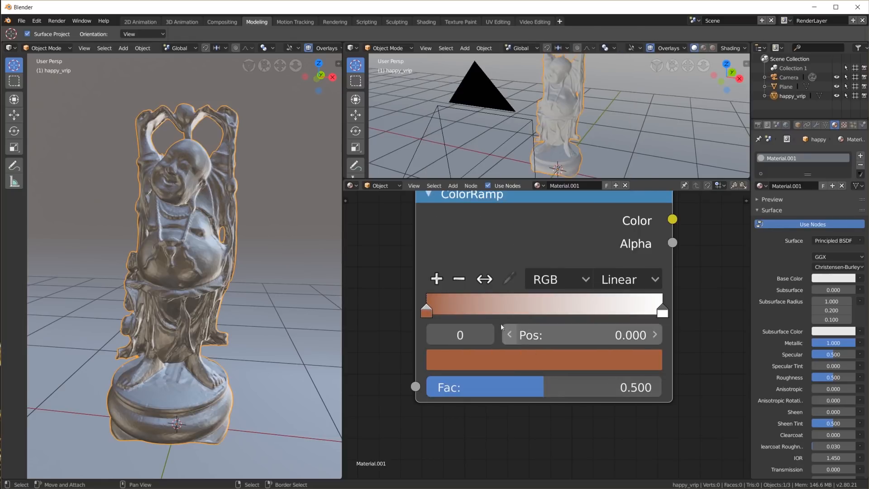
Set the color of the ColorRamp's last stop, at position 1.000, to hex C4A981.
left_click(488, 333)
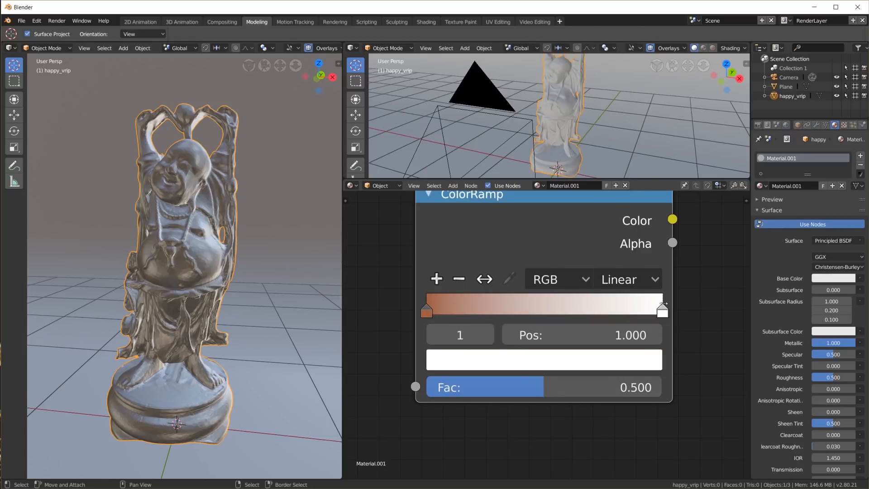
left_click(594, 370)
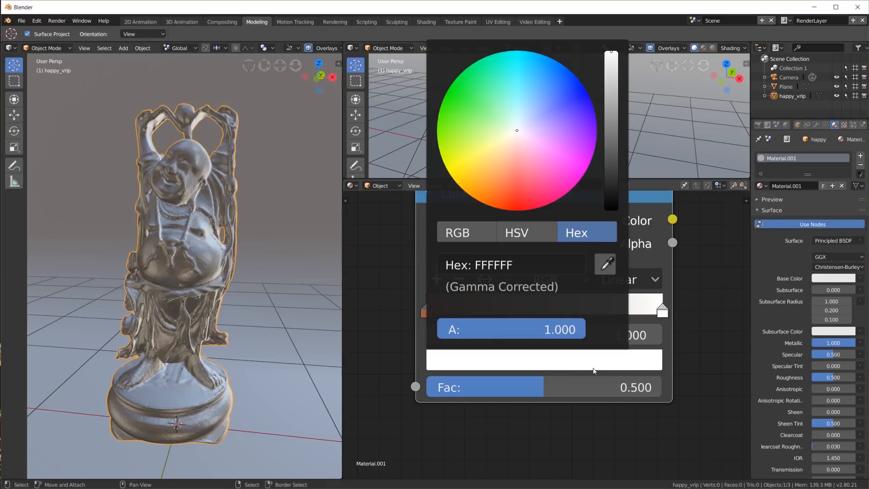
left_click(533, 260)
type("C4A981")
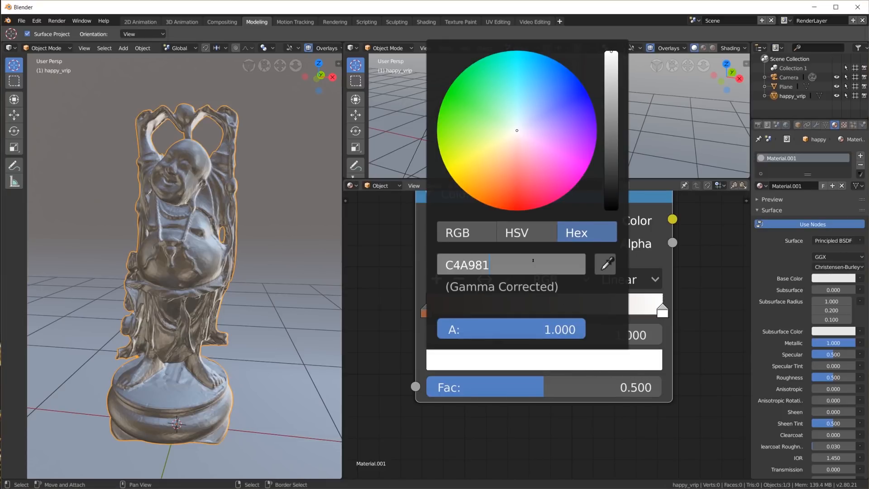
key("Return")
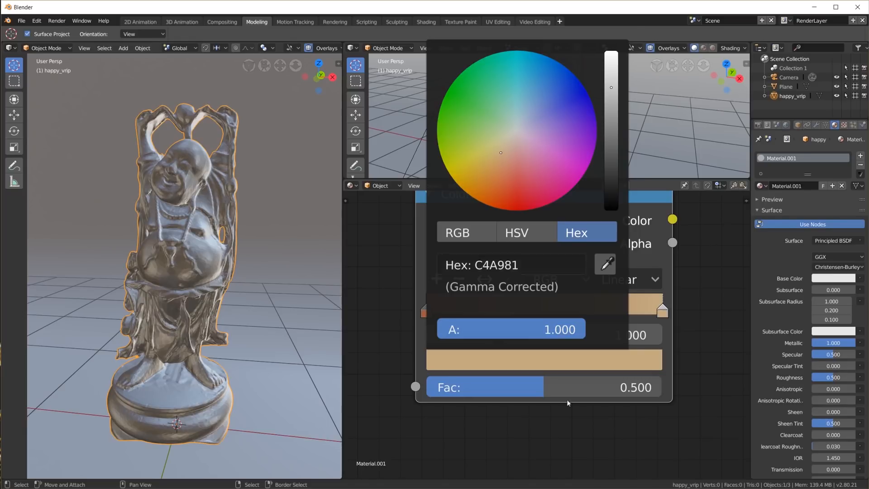
Add a Geometry node before the ColorRamp and connect its Pointiness output to the ColorRamp's Fac input.
scroll(669, 466, "down", 5)
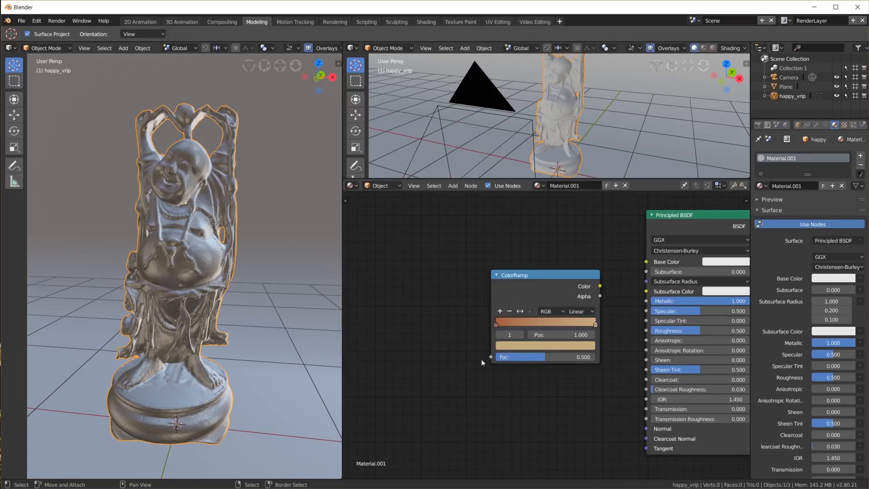
key("shift+a")
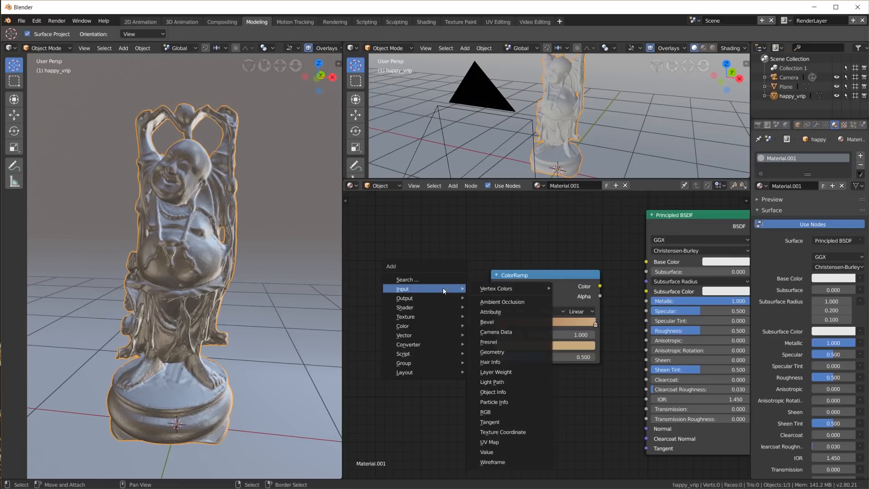
mouse_move(435, 290)
left_click(508, 352)
left_click(379, 196)
middle_click_drag(417, 197, 438, 268)
left_click_drag(438, 268, 420, 219)
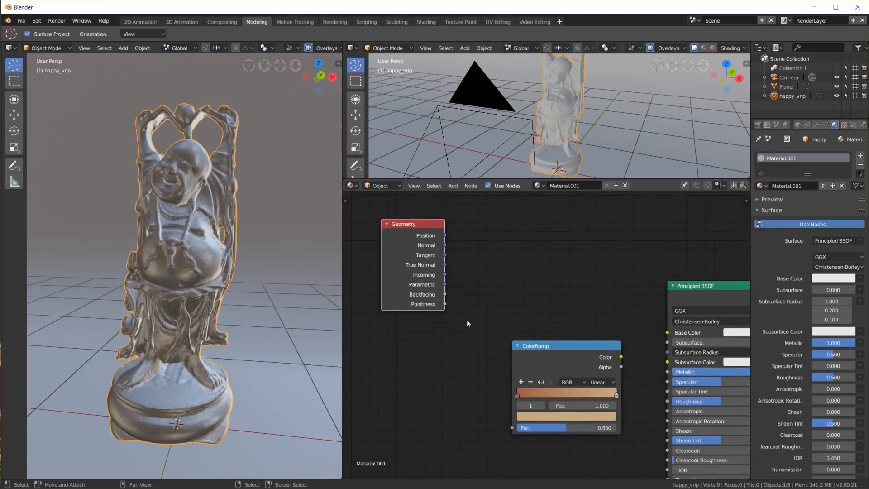
left_click_drag(445, 304, 512, 429)
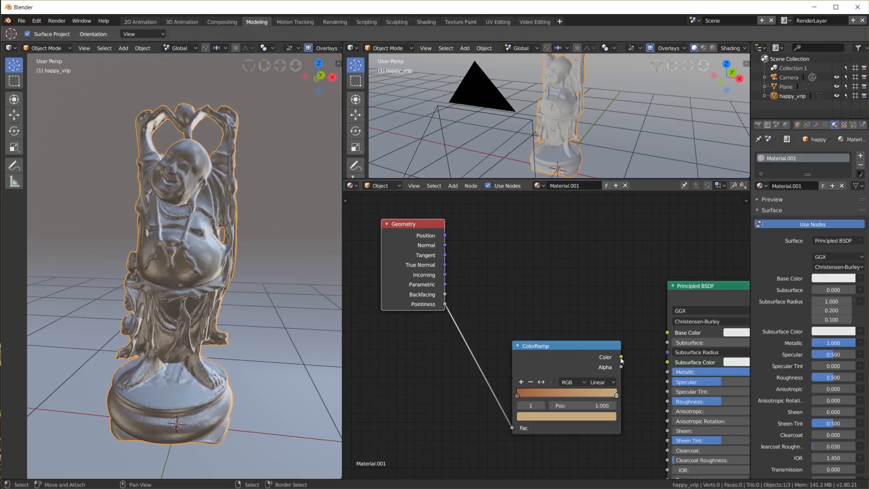
Preview the ColorRamp's color output directly on the statue through a Viewer node.
scroll(576, 366, "down", 1)
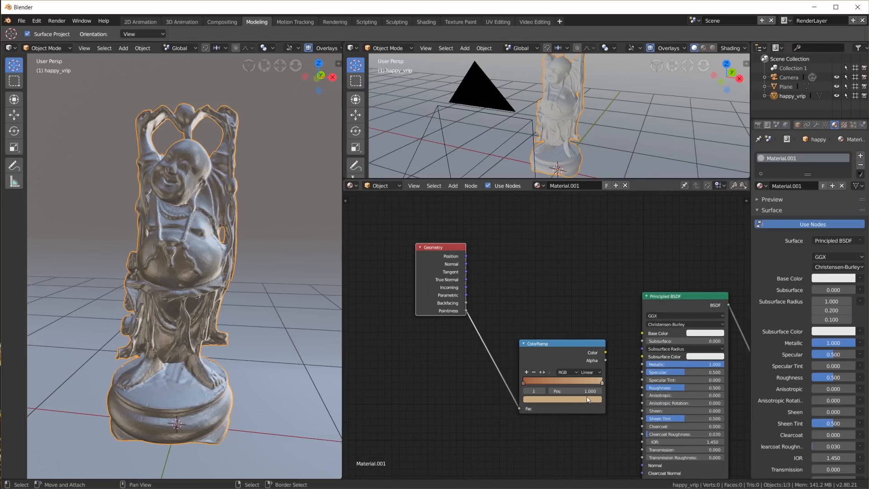
left_click(559, 357, "ctrl+shift")
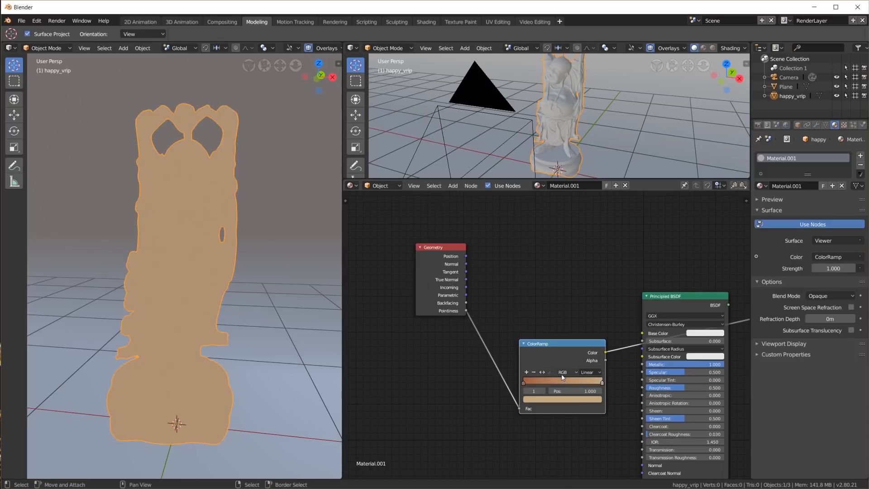
scroll(203, 290, "up", 3)
scroll(204, 290, "down", 3)
middle_click_drag(577, 283, 546, 248)
left_click_drag(537, 312, 523, 294)
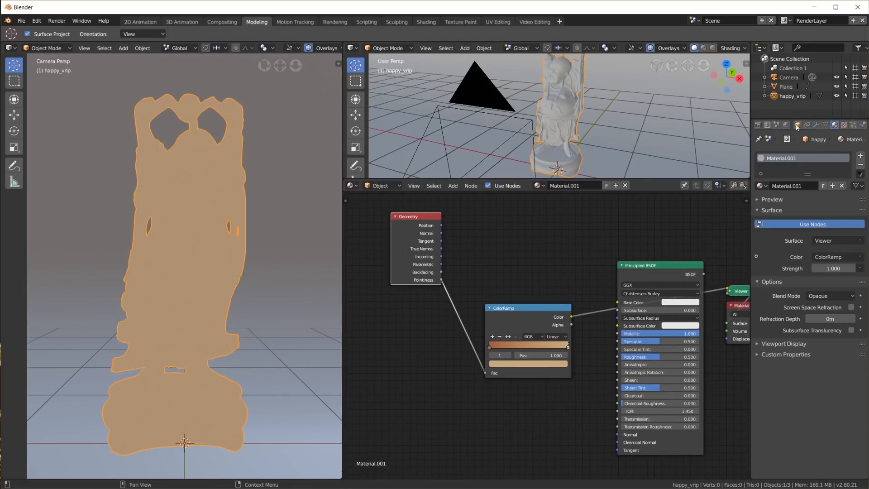
Switch the scene's render engine to Cycles and examine the statue's torso up close.
left_click(758, 125)
left_click(830, 155)
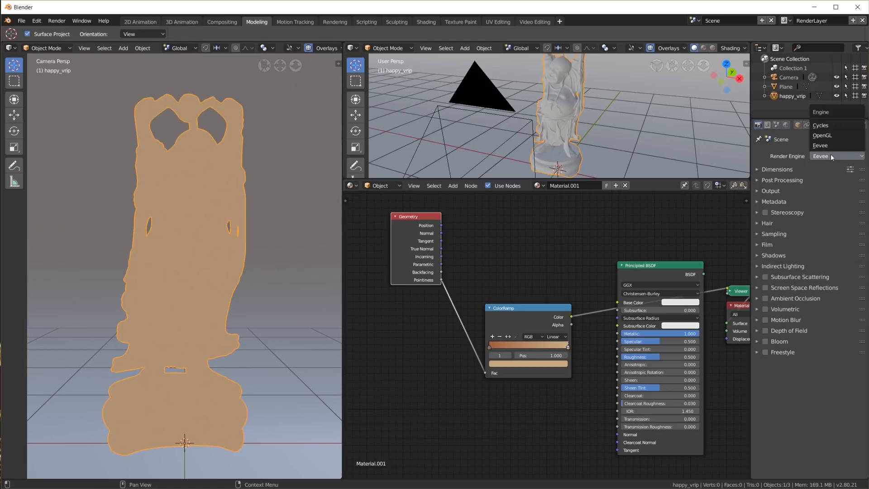
left_click(830, 125)
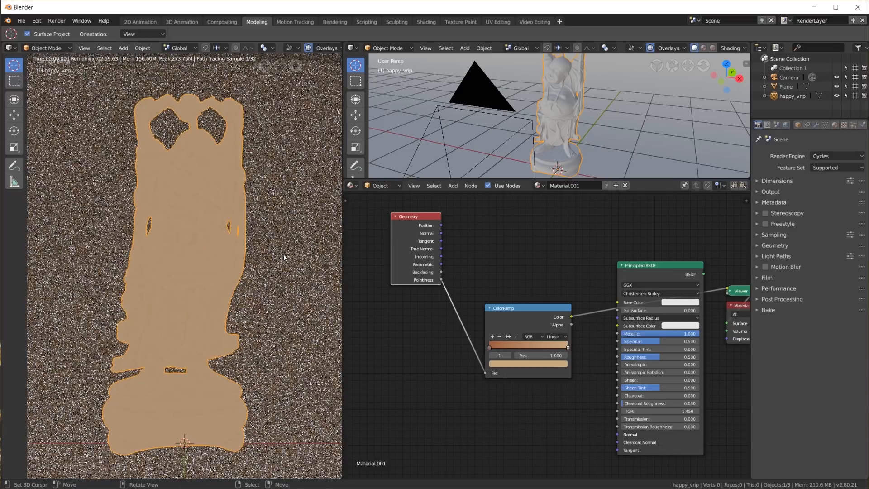
scroll(224, 295, "up", 2)
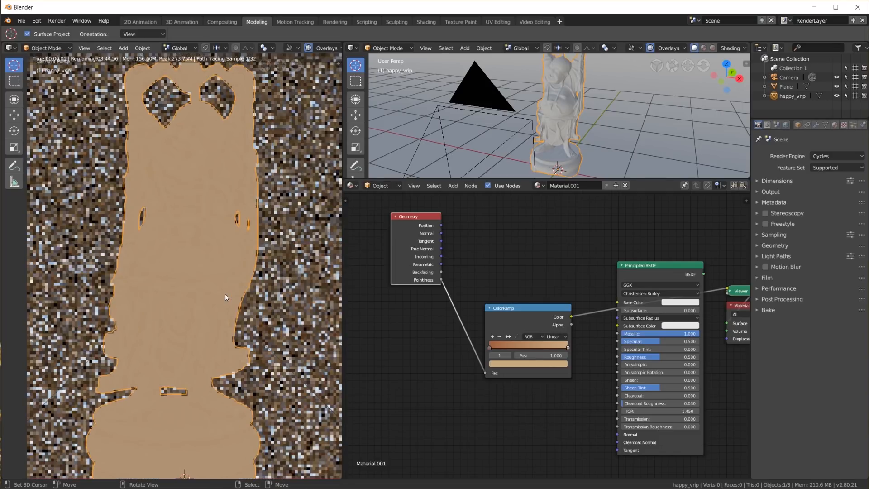
scroll(225, 294, "up", 2)
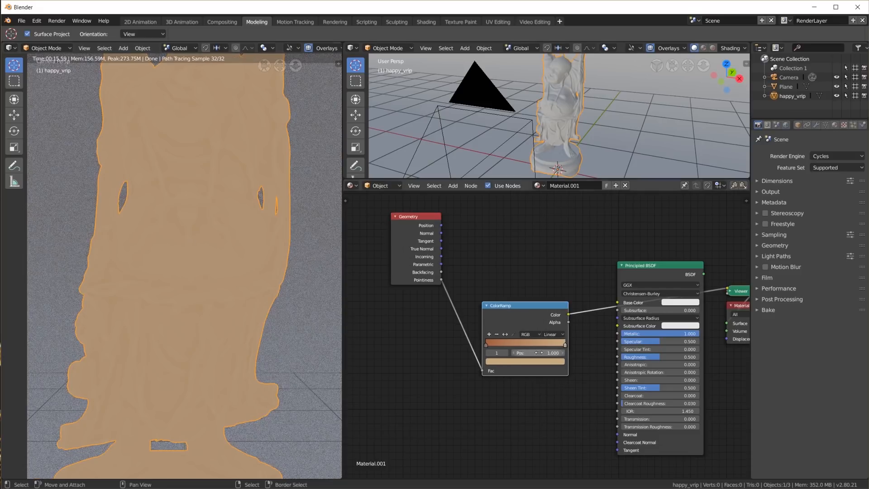
Move the ColorRamp's two stops inward, the first to about 0.315 and the last to about 0.757.
scroll(515, 376, "up", 1)
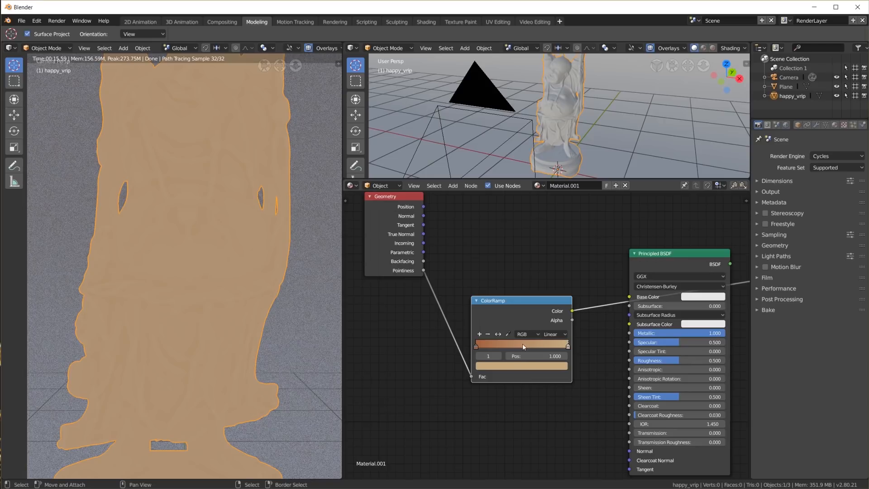
left_click_drag(476, 348, 478, 348)
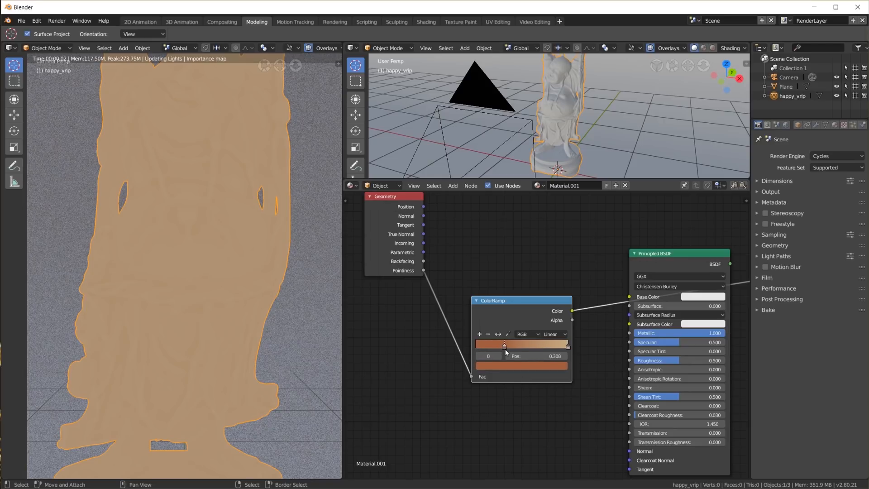
left_click_drag(568, 347, 560, 346)
left_click_drag(560, 346, 542, 345)
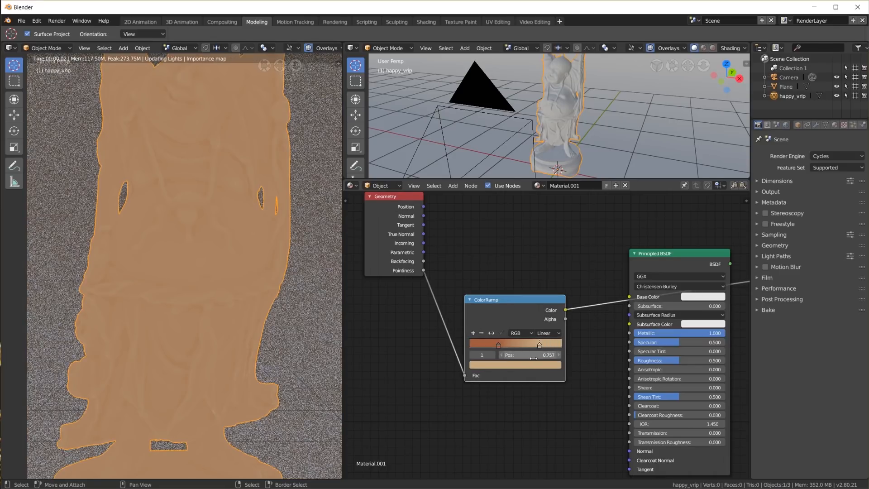
Set the position of the ColorRamp's first stop to 0.45.
left_click(499, 345)
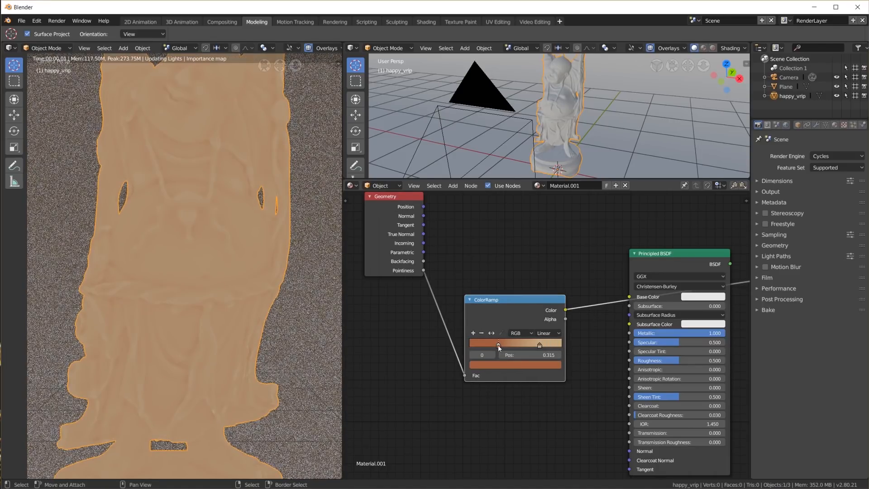
left_click(531, 355)
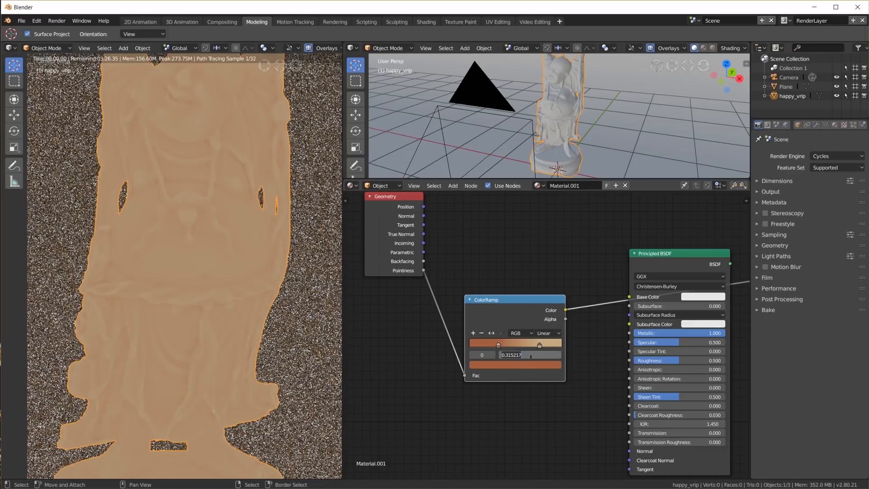
key("BackSpace")
type(".45")
key("Return")
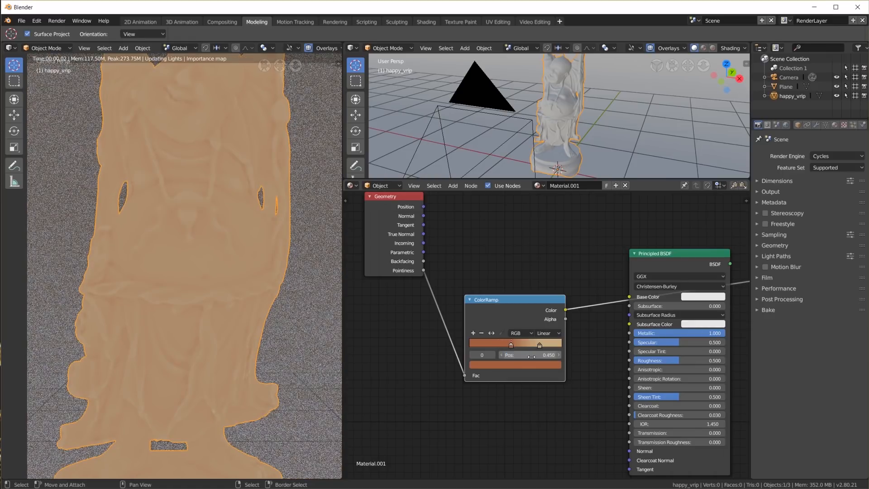
Set the position of the ColorRamp's last stop to 0.55 and nudge the first stop to about 0.475.
left_click(539, 345)
left_click(533, 355)
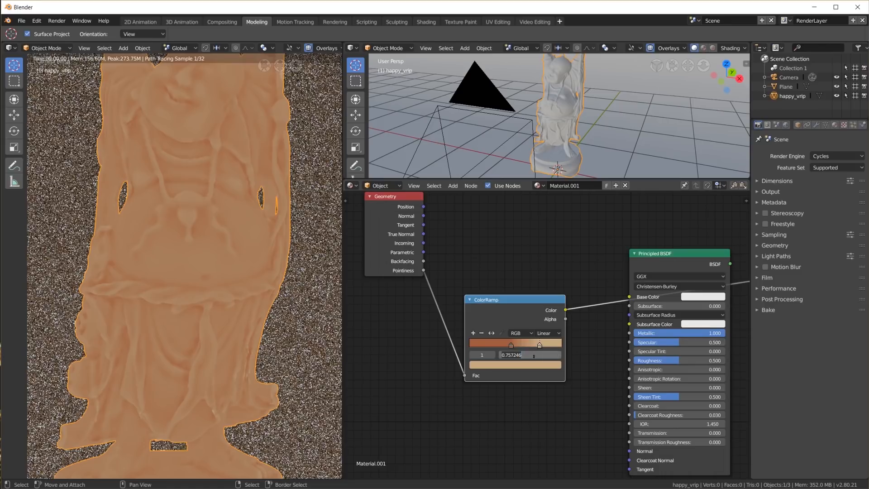
type(".55")
key("Return")
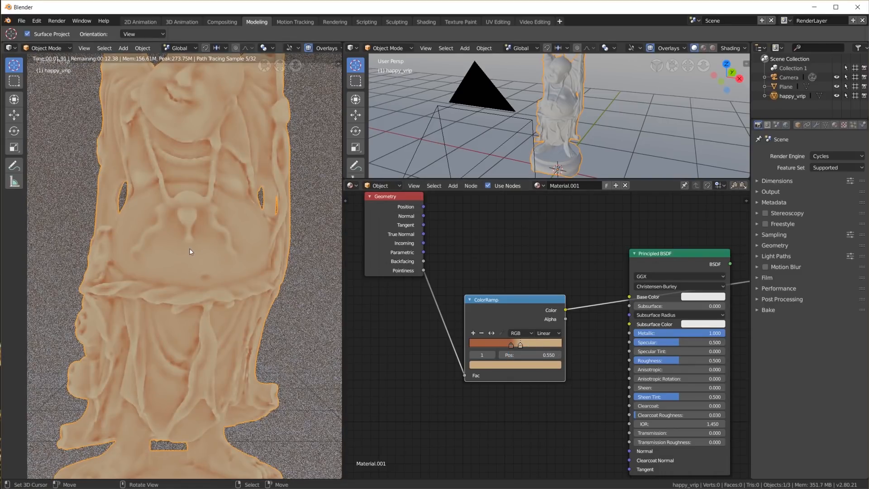
mouse_move(511, 345)
left_mouse_down()
mouse_move(504, 344)
mouse_move(514, 343)
left_mouse_up()
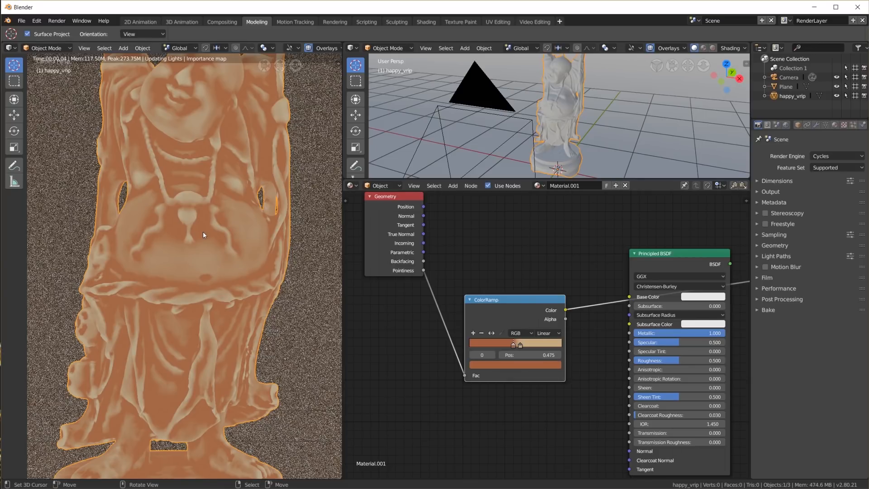
Set the Cycles render device to GPU Compute in the performance settings.
left_click(779, 288)
left_click(830, 303)
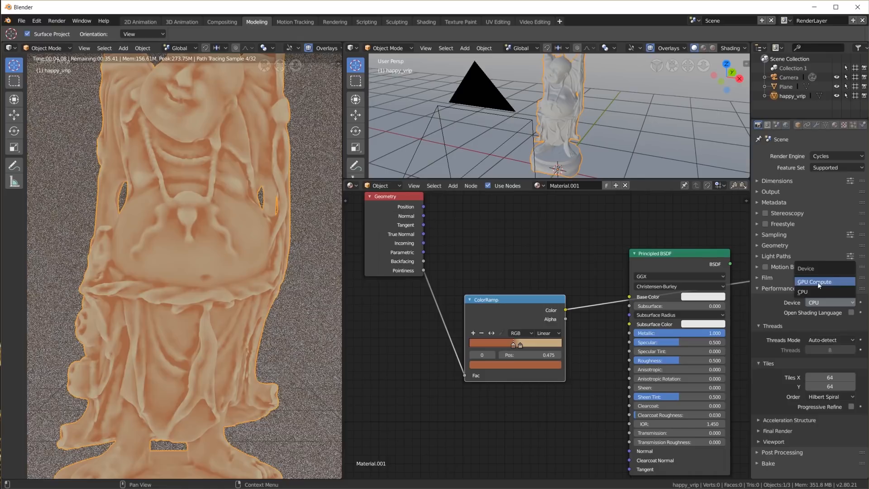
left_click(815, 282)
left_click(759, 288)
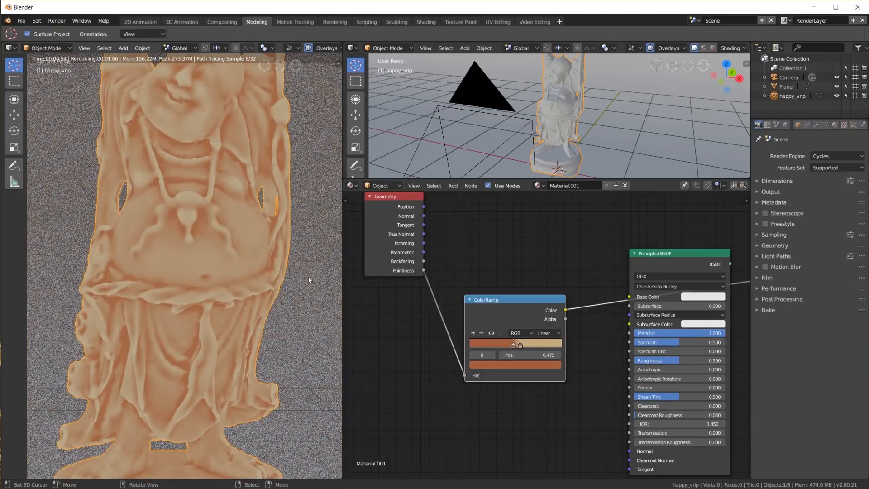
scroll(255, 270, "down", 3)
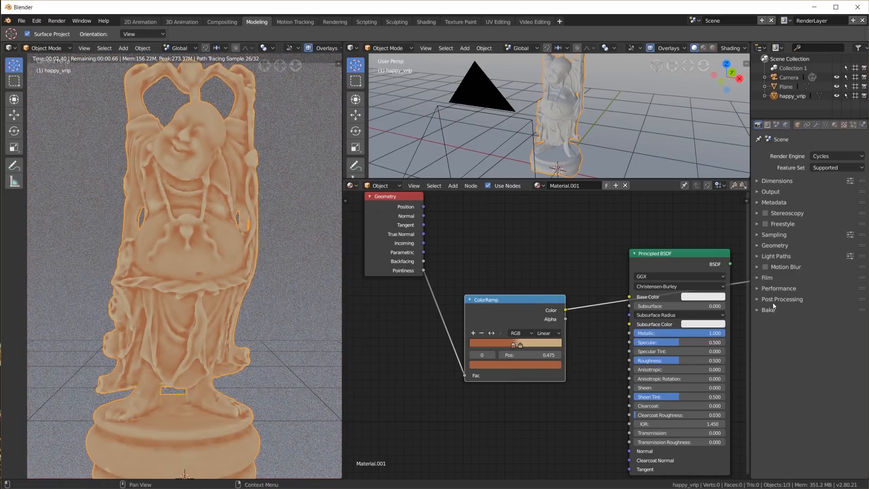
left_click(758, 289)
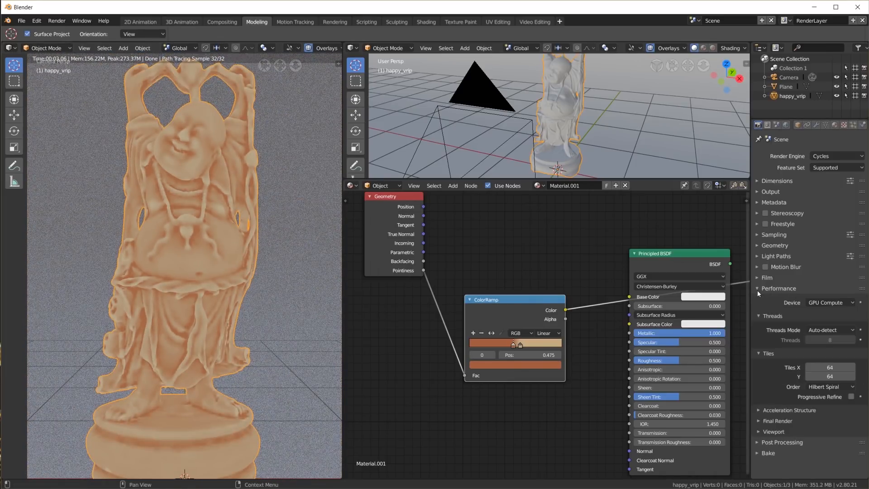
left_click(758, 289)
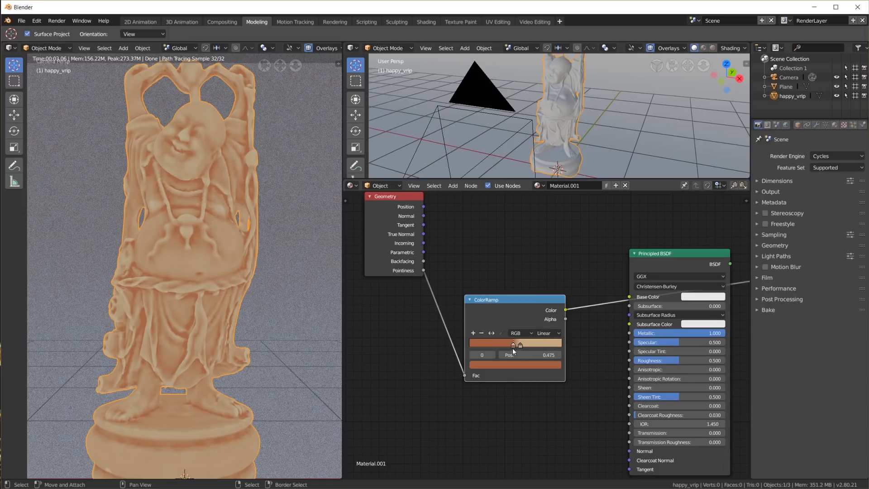
Move the ColorRamp's last stop to about 0.586 and connect its Color output to the Principled BSDF's Base Color.
left_click_drag(520, 345, 523, 344)
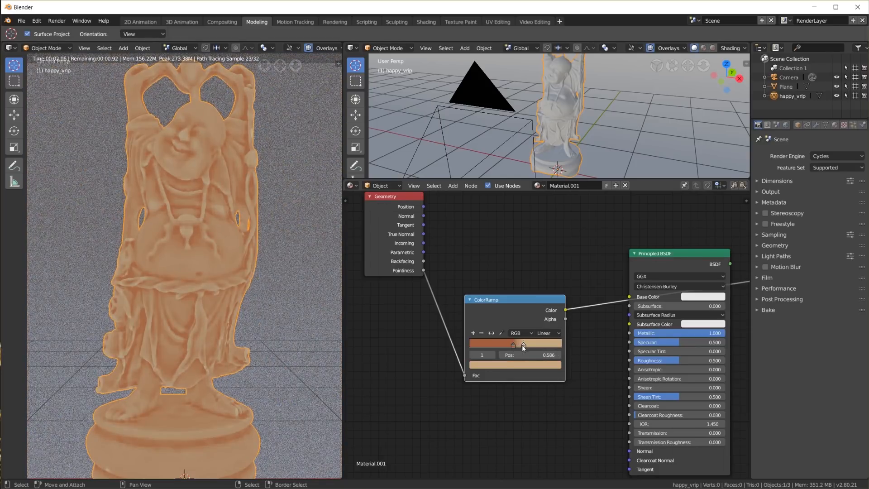
scroll(573, 329, "down", 2)
left_click_drag(561, 317, 607, 307)
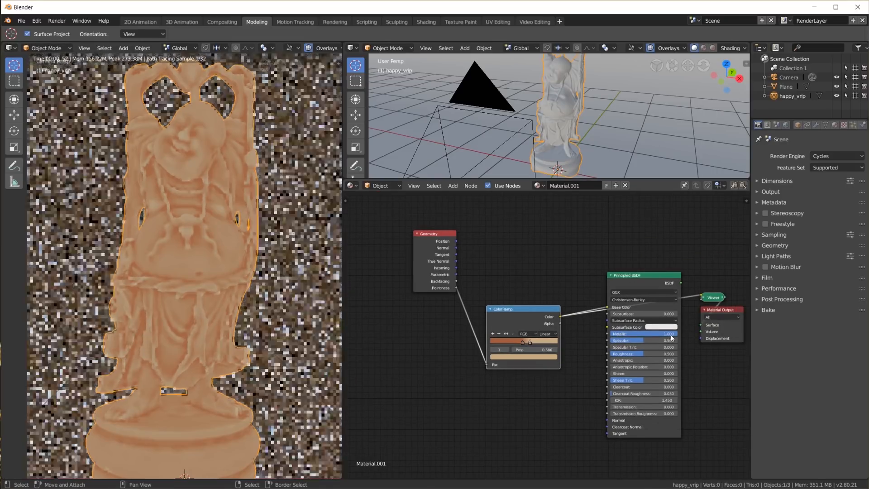
Route the Principled BSDF back to the Material Output and inspect the shaded statue.
left_click(642, 287, "ctrl+shift")
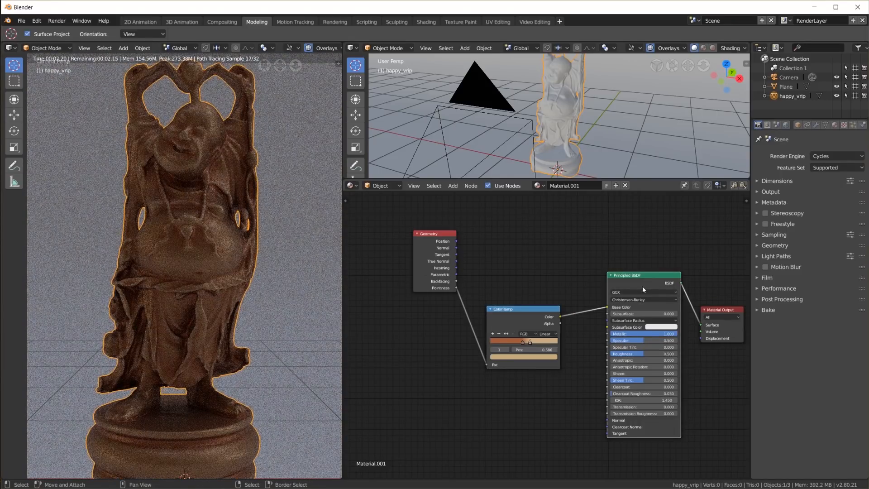
scroll(215, 255, "up", 2)
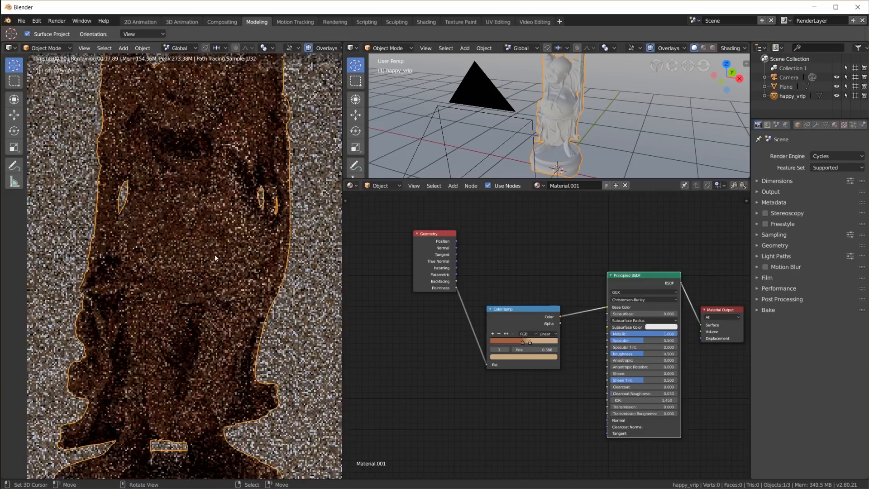
scroll(214, 255, "down", 2)
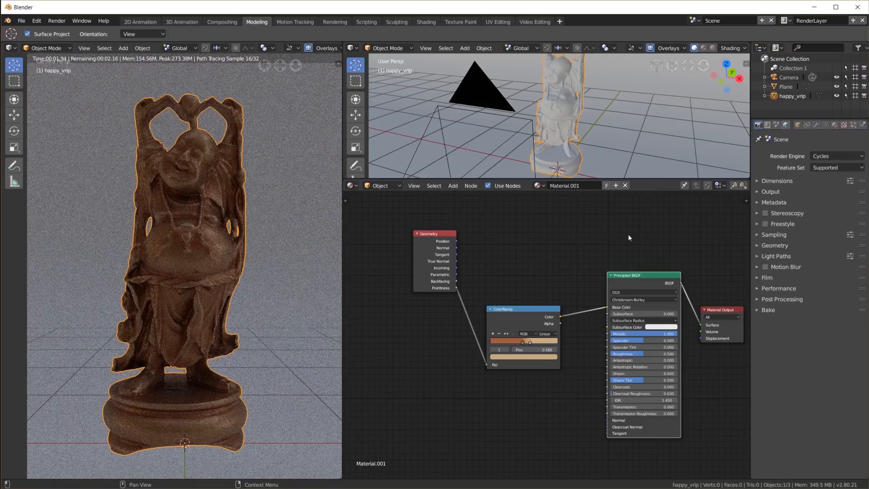
Switch the Shader Editor to the world nodes and move the ruins.hdr texture node farther from the Background node.
left_click(375, 176)
left_click(380, 187)
left_click(379, 187)
left_click(381, 185)
left_click(383, 165)
left_click_drag(576, 318, 559, 309)
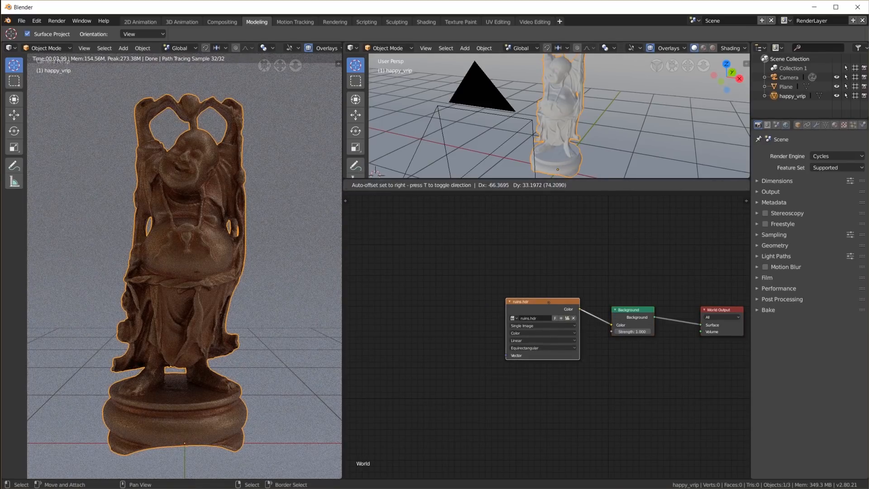
Try a strength of 2 on the world's Background node.
left_click(629, 333)
type("2")
key("Return")
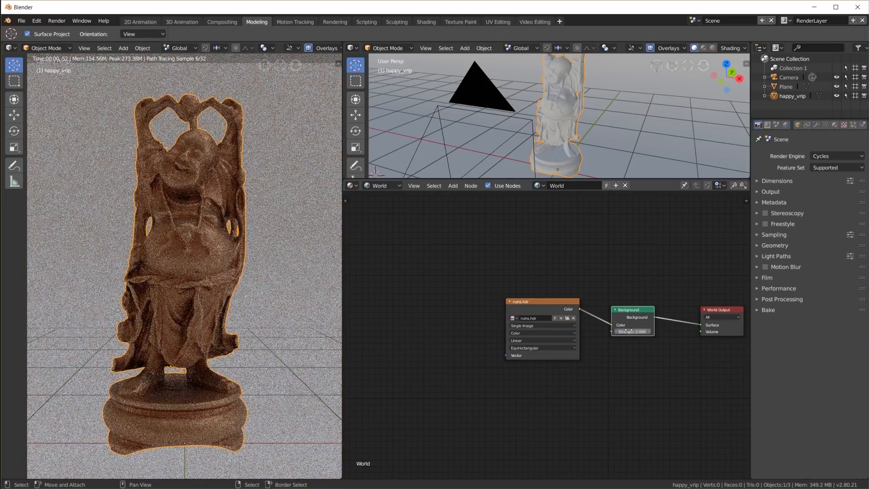
Set the world Background node's strength to 3 and check the lighting on the statue.
left_click(633, 331)
type("3")
key("Return")
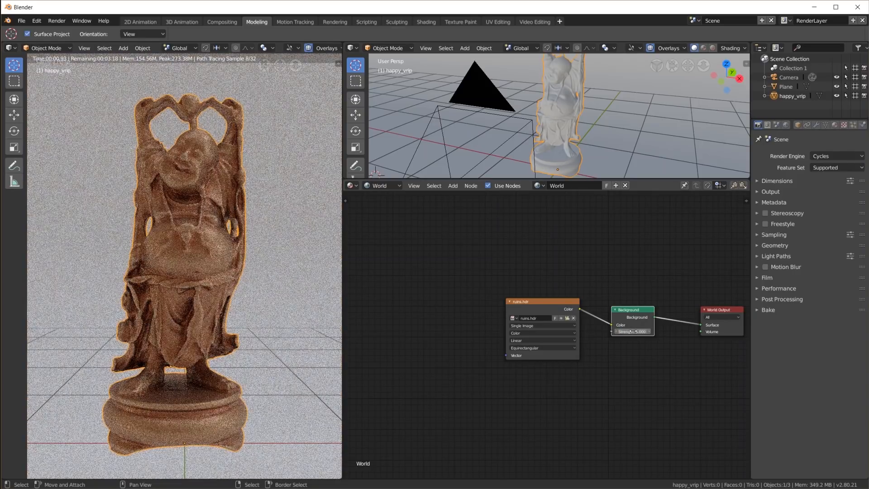
scroll(241, 256, "up", 4)
scroll(241, 253, "down", 3)
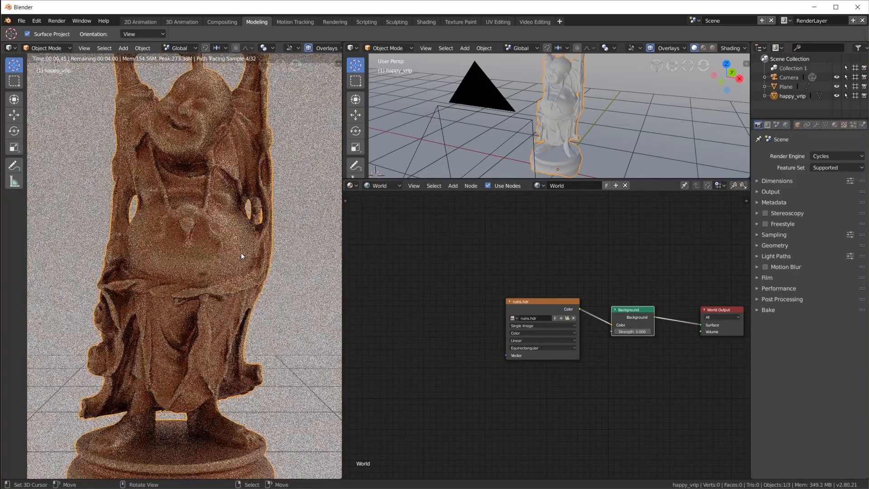
Reposition the ruins.hdr texture node slightly and add linked Texture Coordinate and Mapping nodes in front of it.
left_click(527, 303)
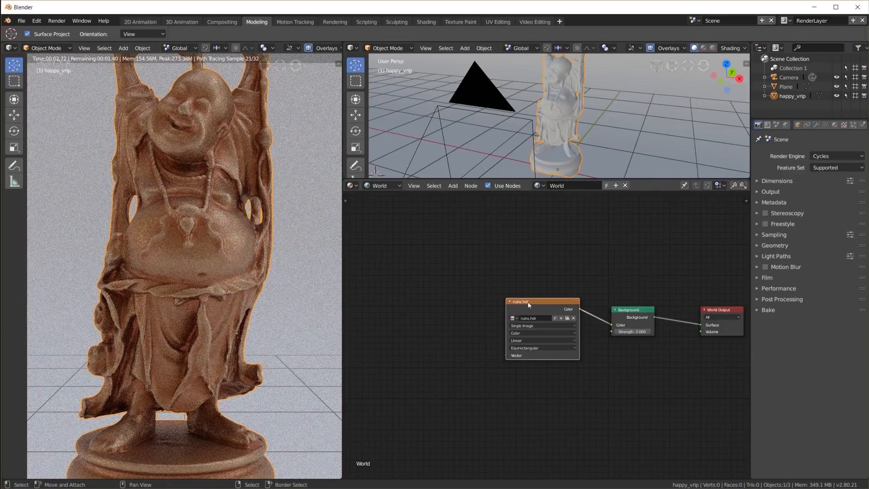
left_click_drag(529, 304, 533, 301)
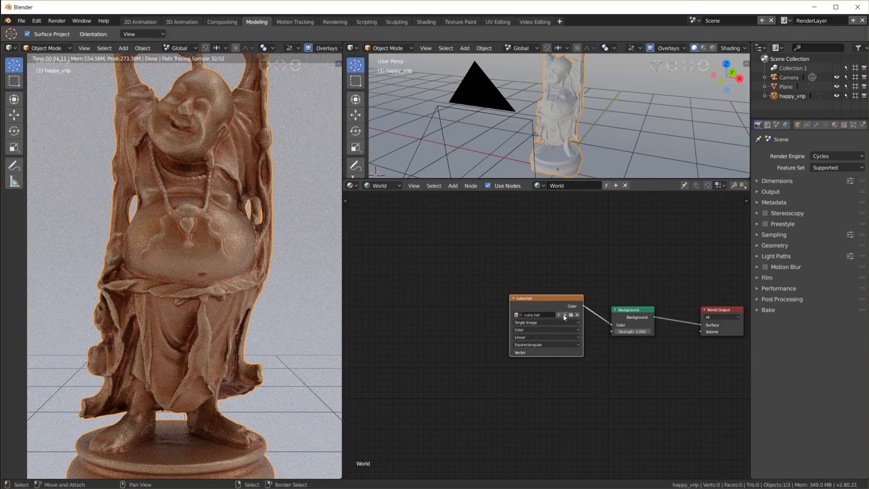
key("ctrl+t")
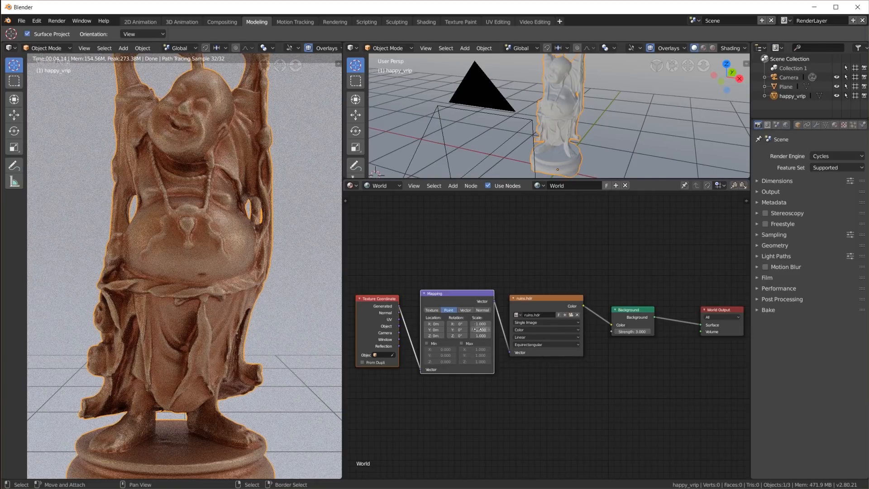
Set the Mapping node's Z rotation to about -60° and check the rotated HDR lighting on the statue.
left_click_drag(456, 336, 473, 336)
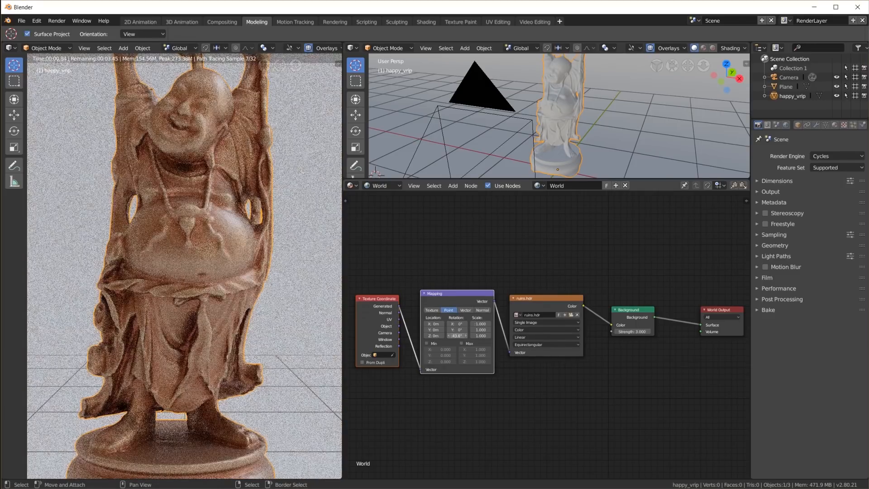
left_click_drag(457, 335, 466, 336)
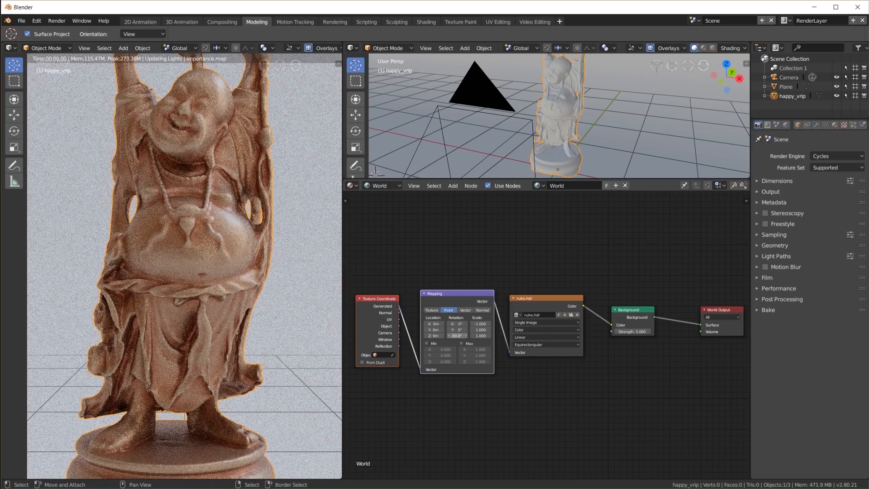
scroll(209, 262, "down", 5)
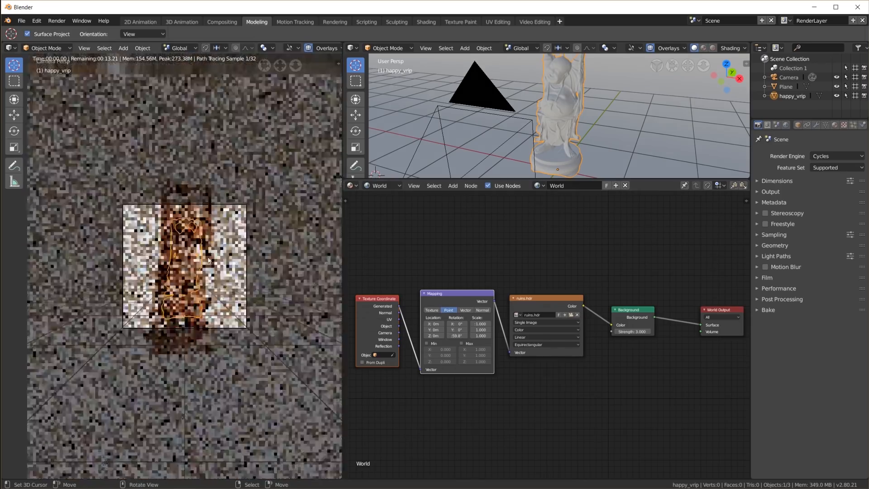
scroll(207, 257, "down", 4)
scroll(209, 259, "up", 3)
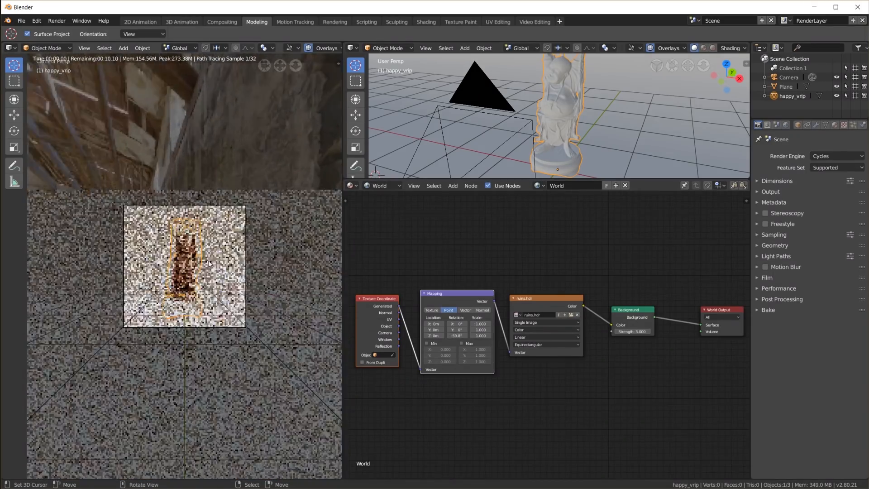
scroll(209, 262, "up", 8)
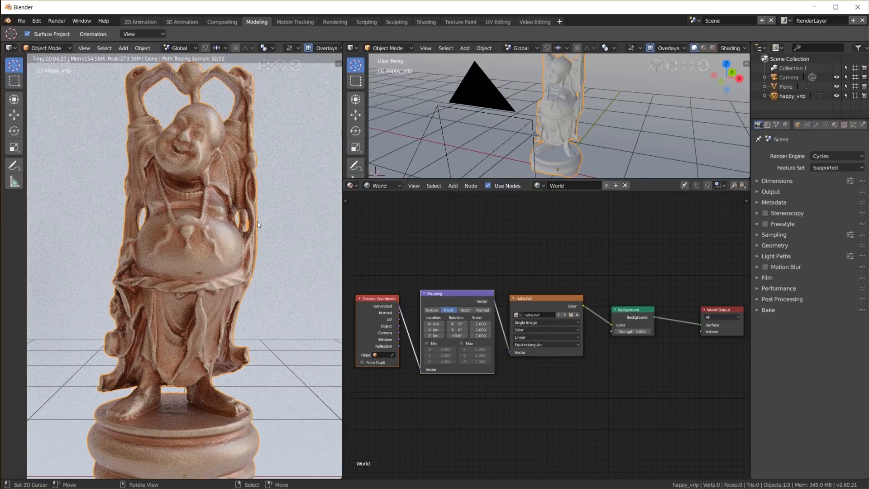
Switch the Shader Editor back to the statue's object material and shift the Geometry and ColorRamp nodes away from the Principled BSDF.
left_click(382, 186)
left_click(383, 175)
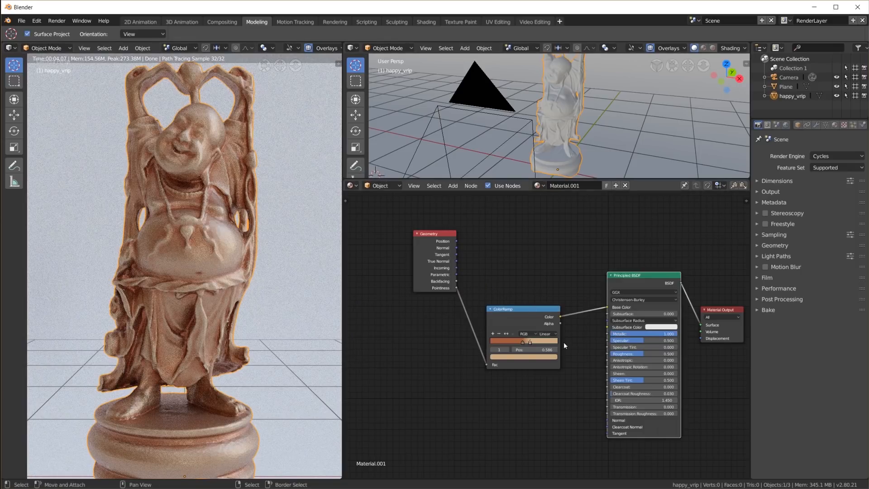
left_click_drag(444, 238, 421, 244)
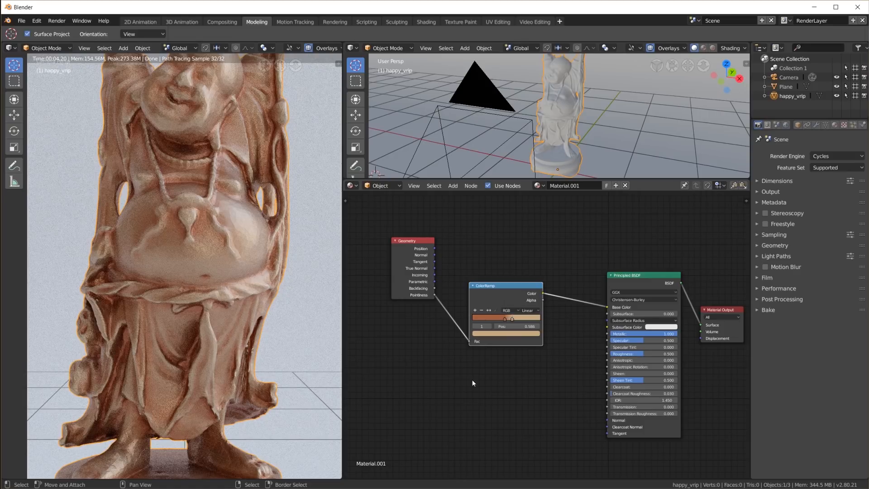
Add a Texture Coordinate node and a Noise Texture node below the Geometry and ColorRamp nodes.
key("shift+a")
mouse_move(472, 383)
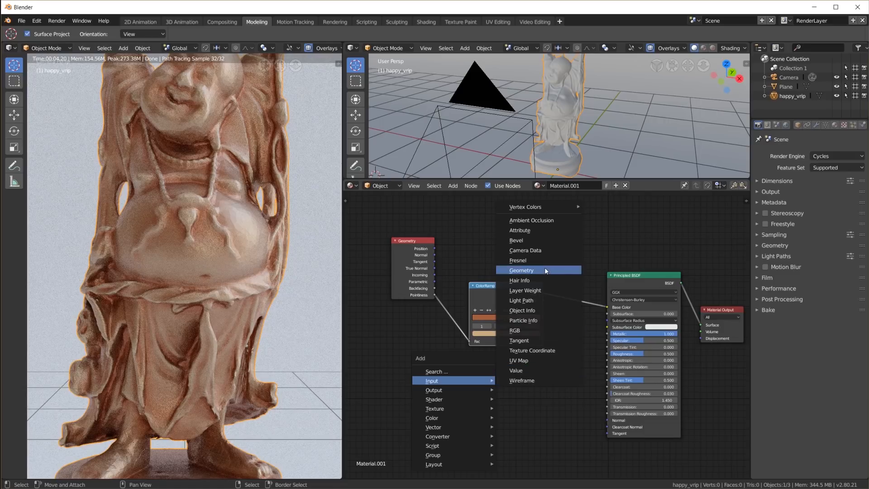
left_click(536, 352)
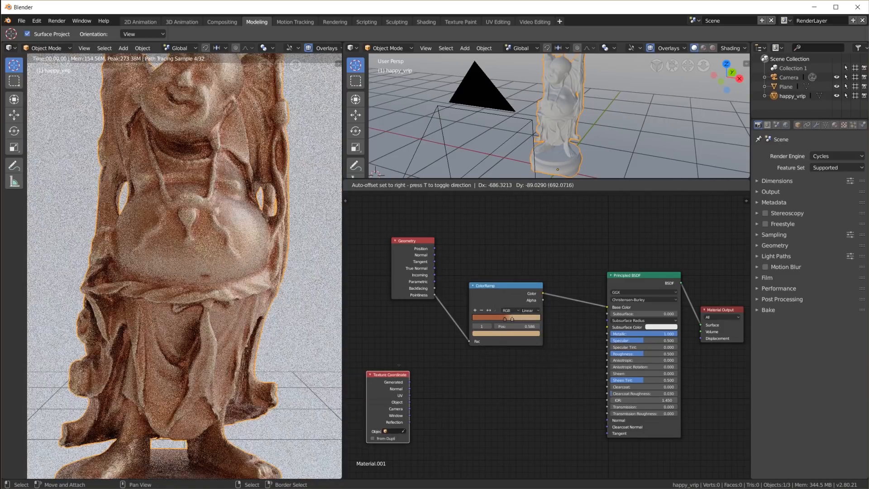
key("shift+a")
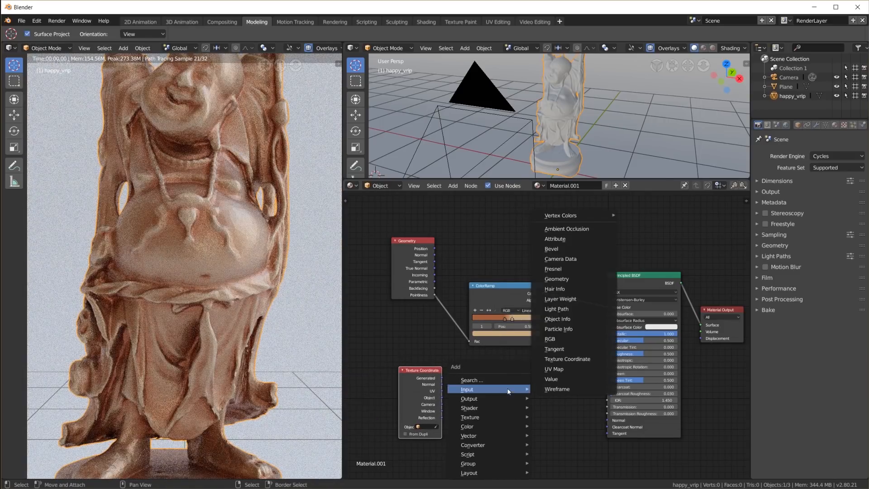
mouse_move(502, 418)
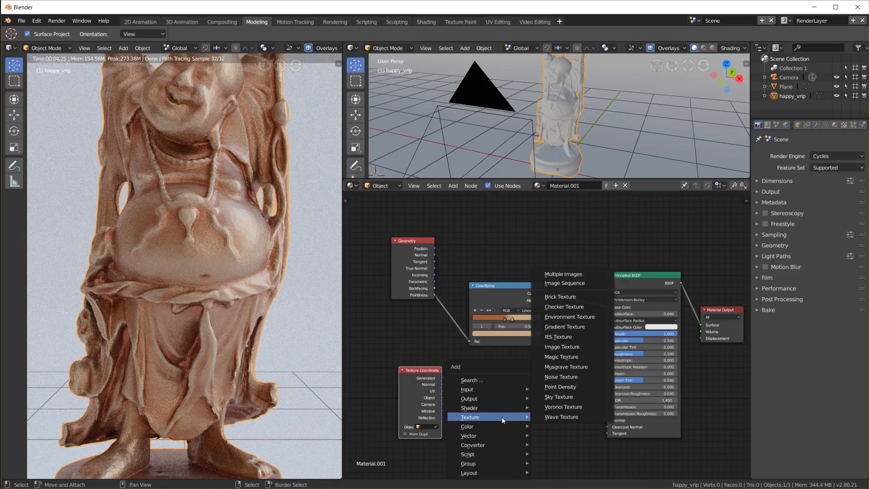
left_click(569, 376)
left_click(510, 376)
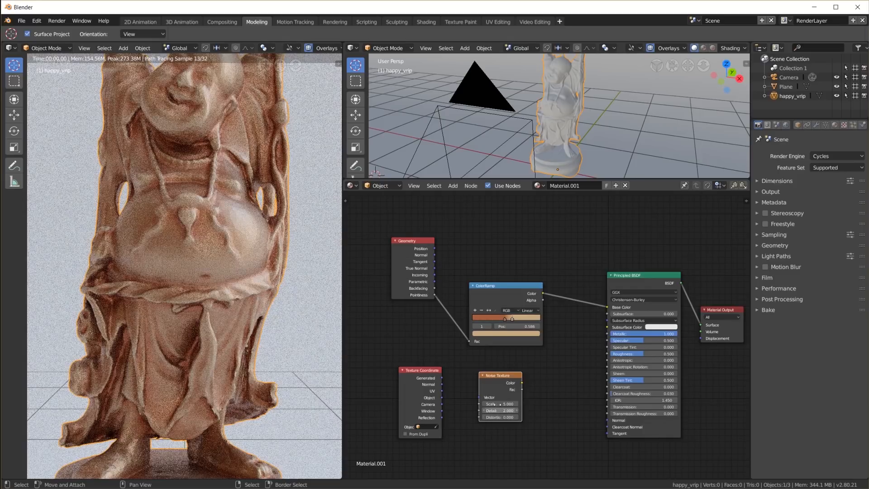
Connect the Texture Coordinate's Reflection output to the Noise Texture's Vector input and preview the noise on the statue.
left_click(442, 416)
left_click_drag(481, 402, 480, 397)
left_click(495, 385, "ctrl+shift")
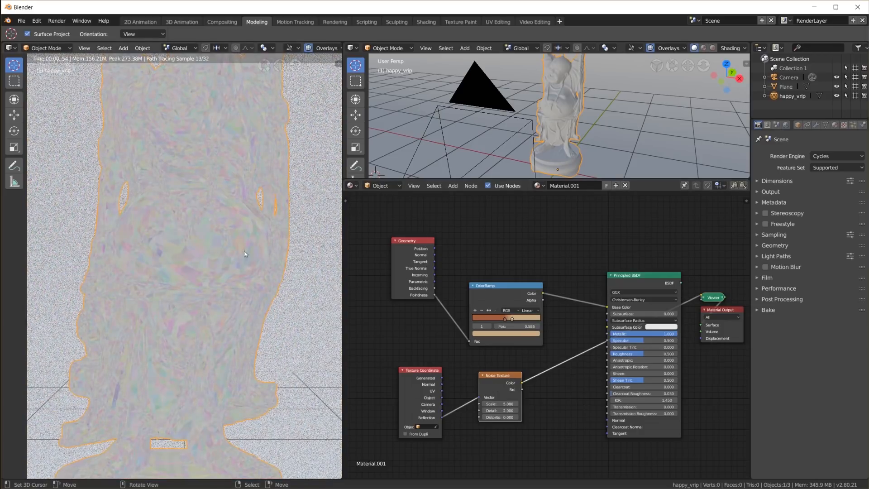
Shade the statue smooth and set the Noise Texture scale to 1.
left_click(484, 48)
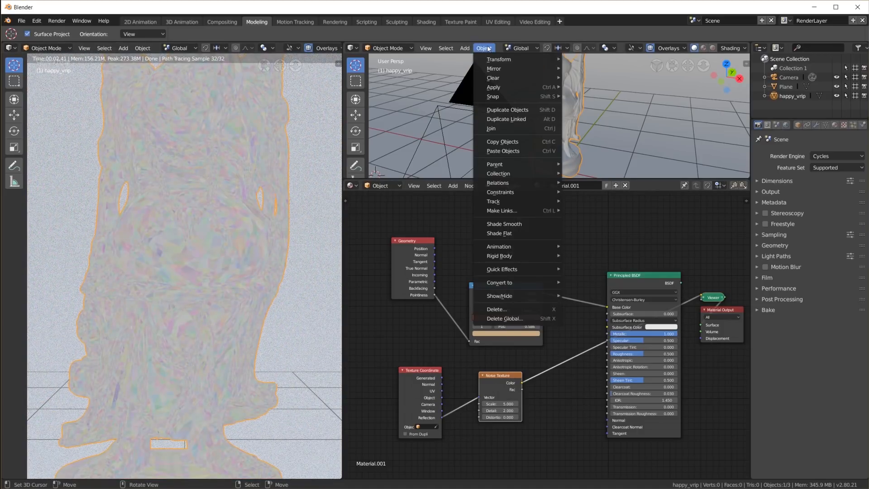
left_click(517, 226)
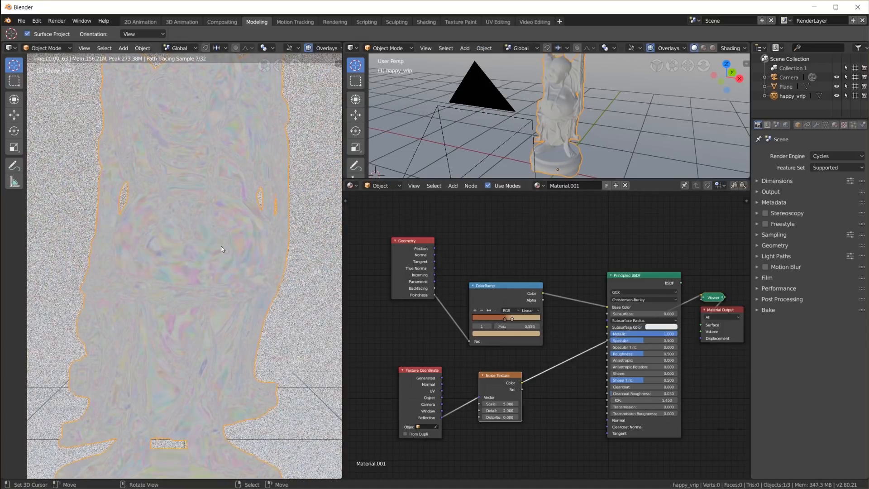
left_click(515, 404)
key("Return")
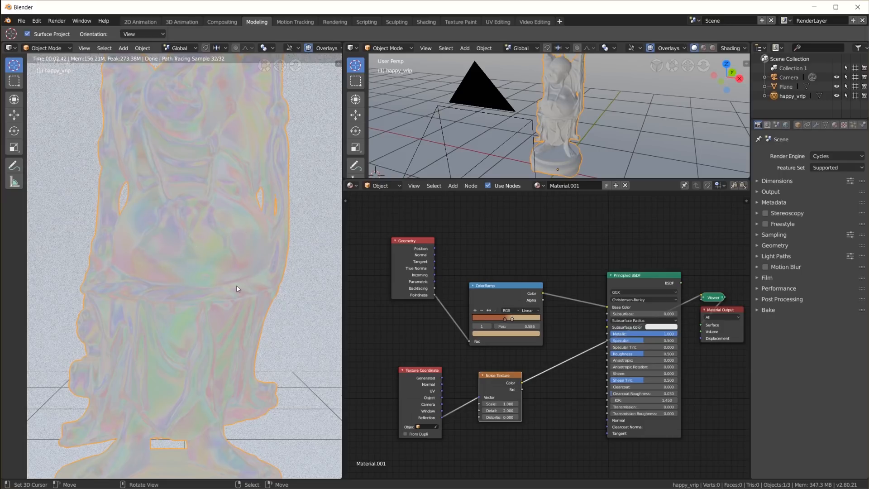
Move the ColorRamp farther from the Principled BSDF, insert a MixRGB node between them and set its blend type to Overlay.
left_click_drag(510, 290, 493, 282)
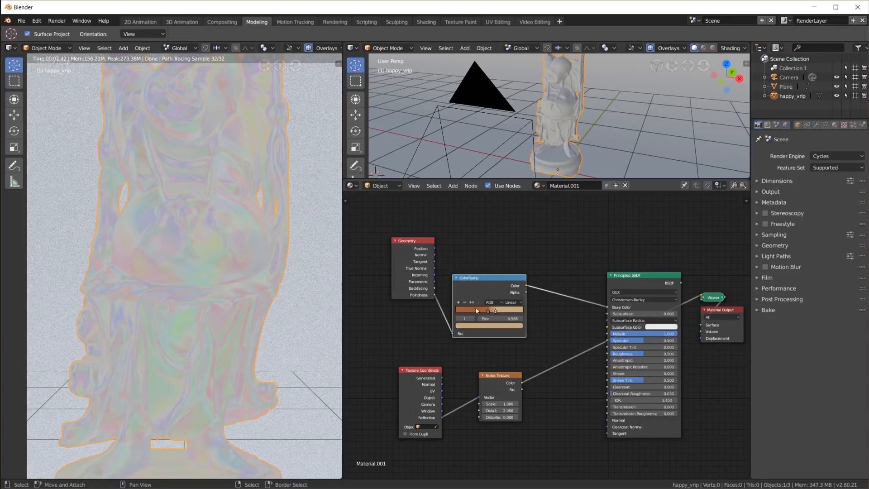
key("shift+a")
mouse_move(564, 312)
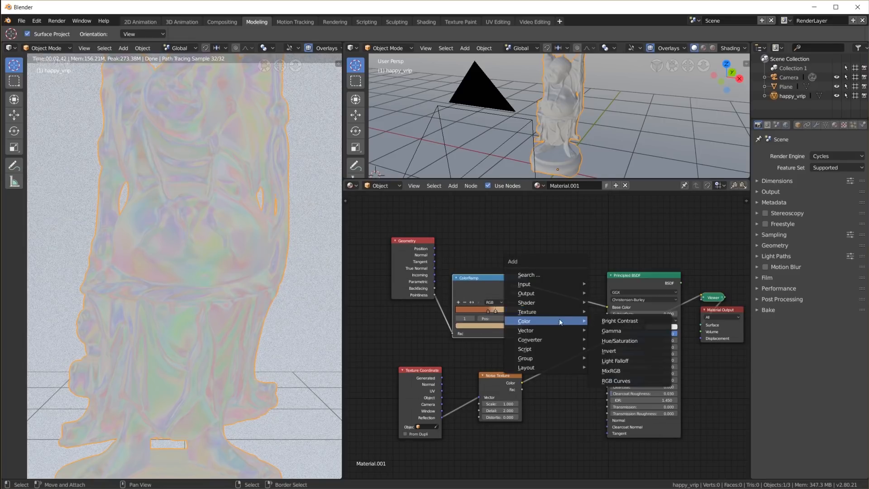
left_click(632, 368)
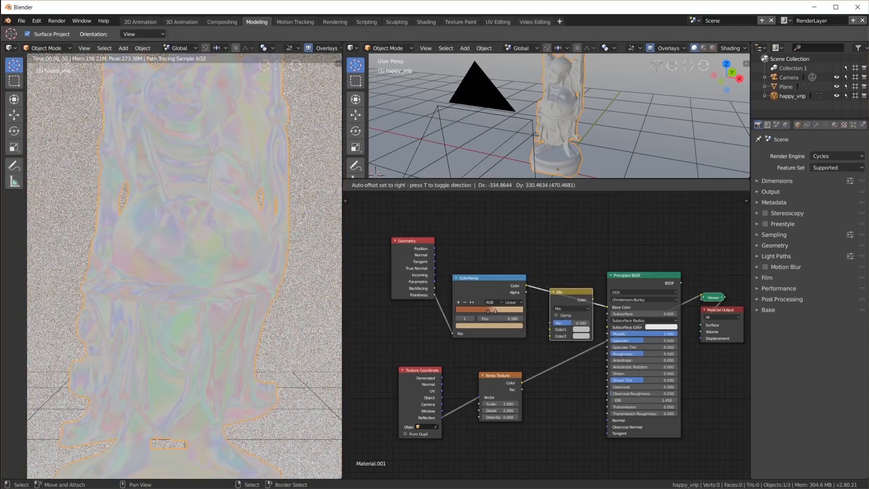
left_click(566, 304)
left_click(567, 307)
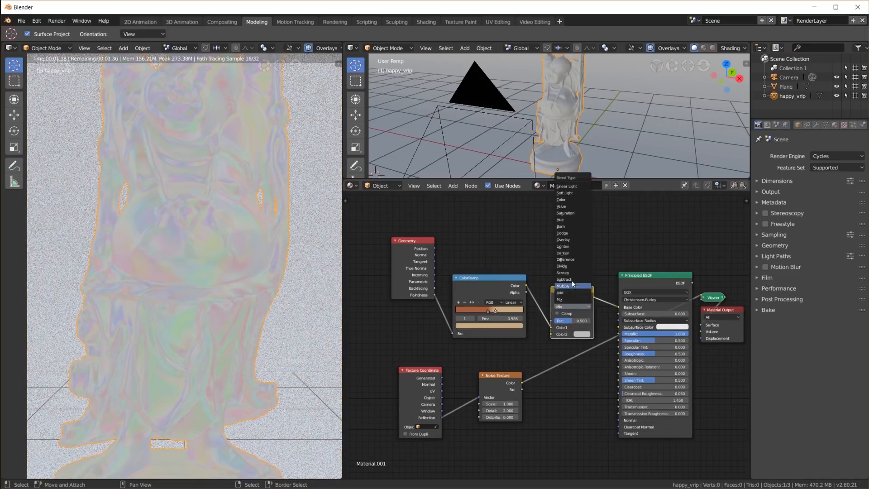
left_click(564, 240)
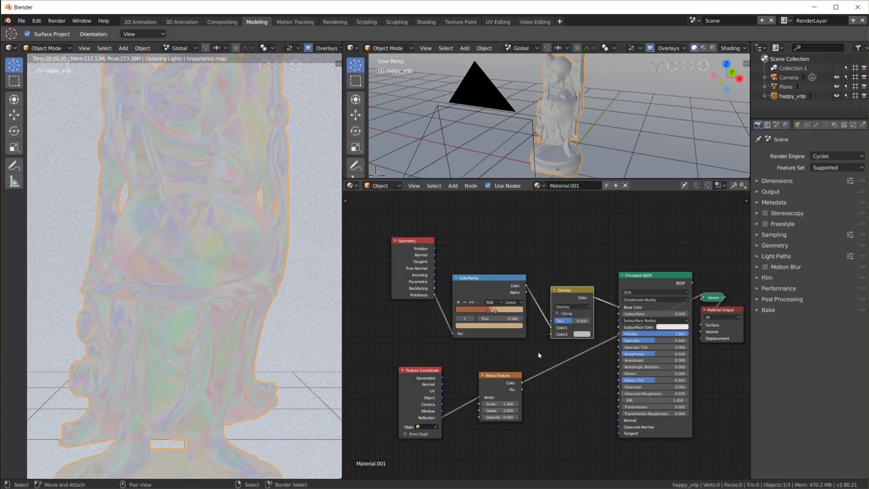
Connect the Noise Texture's Color output to the Overlay node's Color2 and route the Principled BSDF back to the Material Output.
left_click_drag(522, 382, 552, 333)
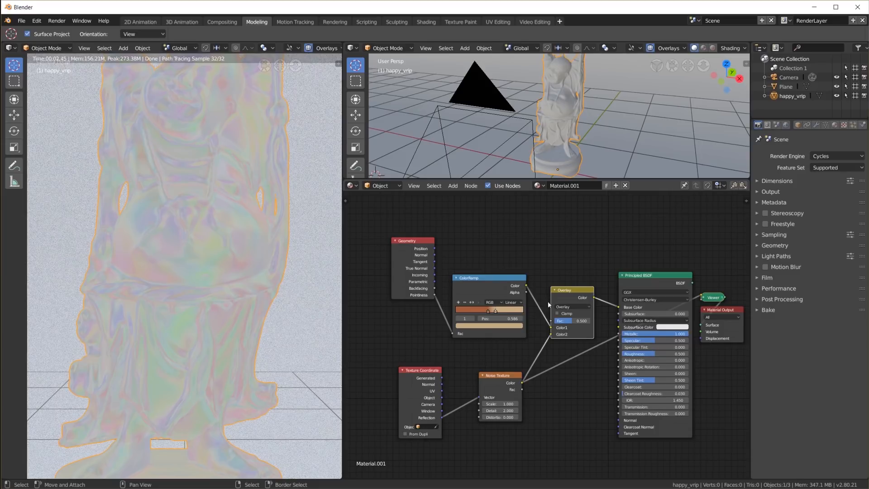
left_click(644, 283, "ctrl+shift")
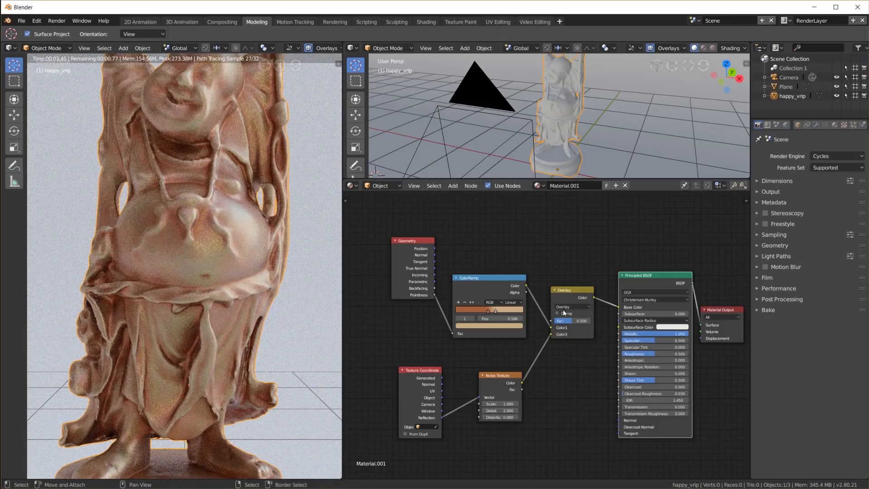
Preview the Overlay node's color on the statue and set the Noise Texture scale to 2.
left_click(564, 297, "ctrl+shift")
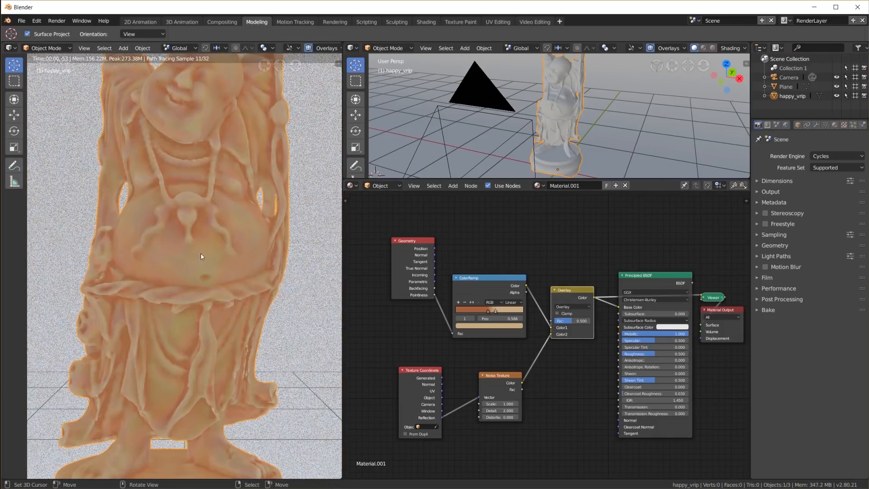
left_click(507, 404)
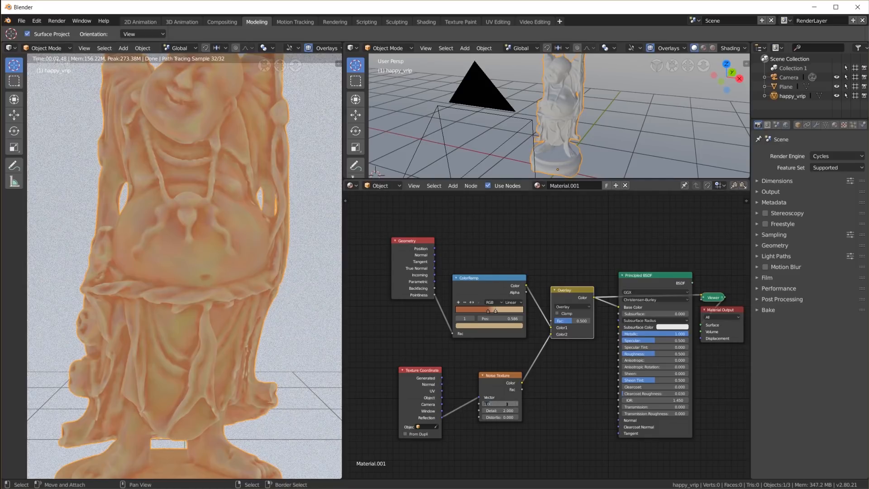
type("2")
key("Return")
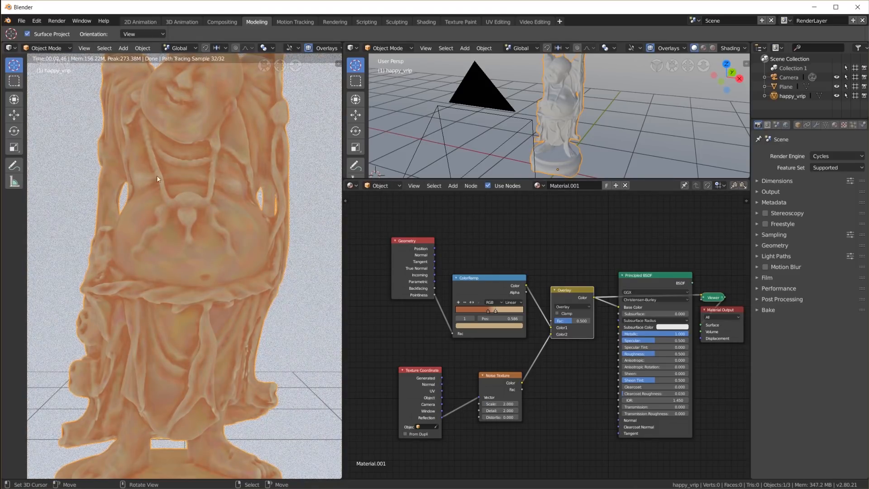
Restore the Principled BSDF to the Material Output, shift it slightly toward the Overlay node and inspect the shaded statue.
left_click(655, 282, "ctrl+shift")
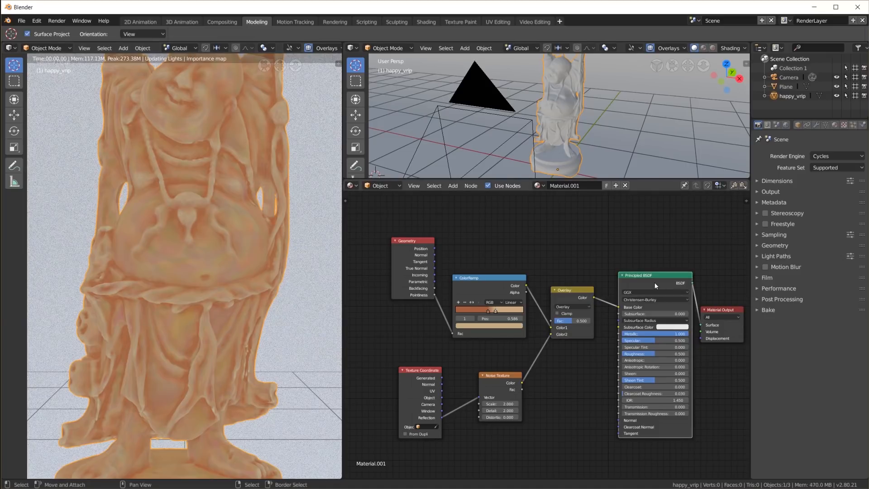
left_click_drag(649, 276, 642, 276)
scroll(210, 271, "up", 4)
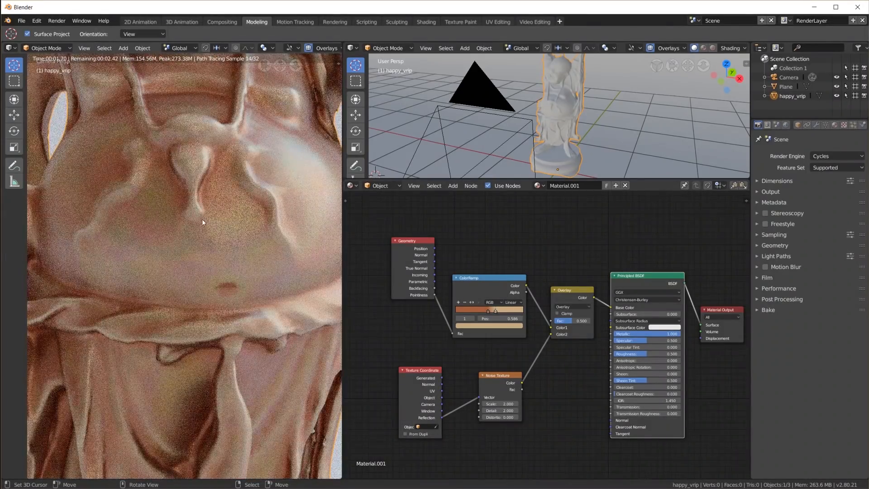
scroll(202, 221, "down", 5)
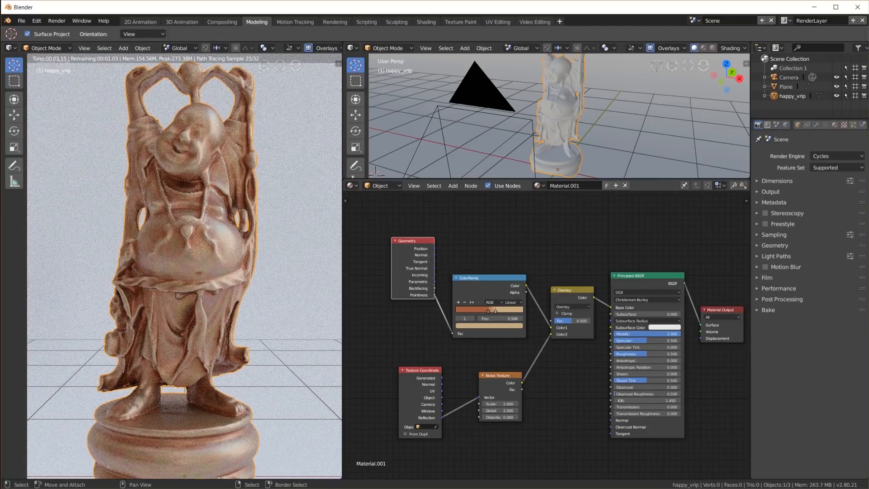
Move the Geometry node down level with the ColorRamp and inspect the material on the statue's belly up close.
left_click_drag(415, 241, 405, 269)
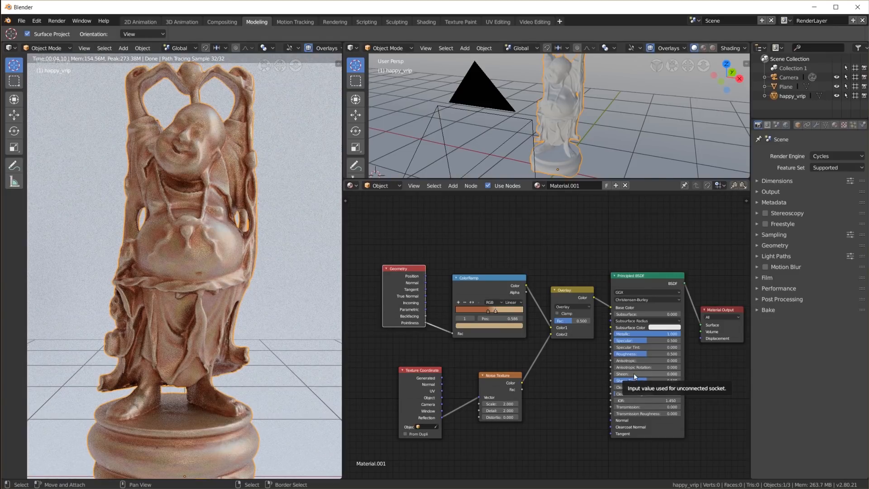
scroll(200, 244, "up", 8)
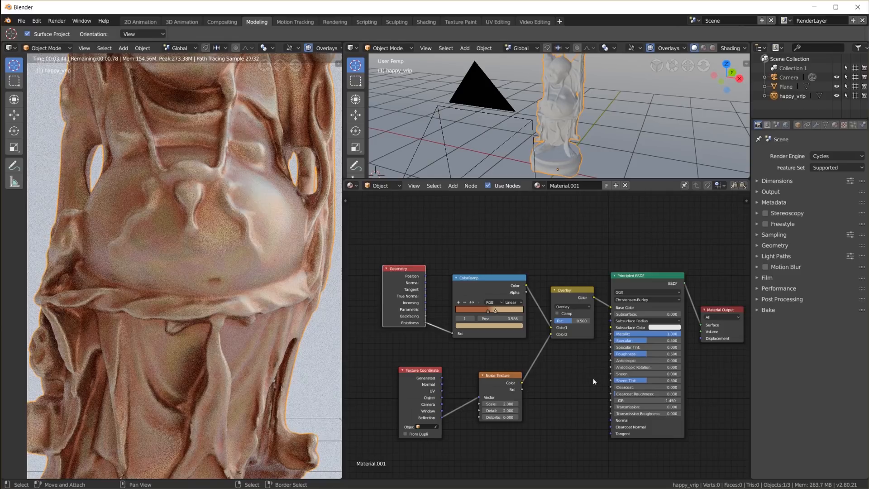
middle_click_drag(561, 403, 559, 322)
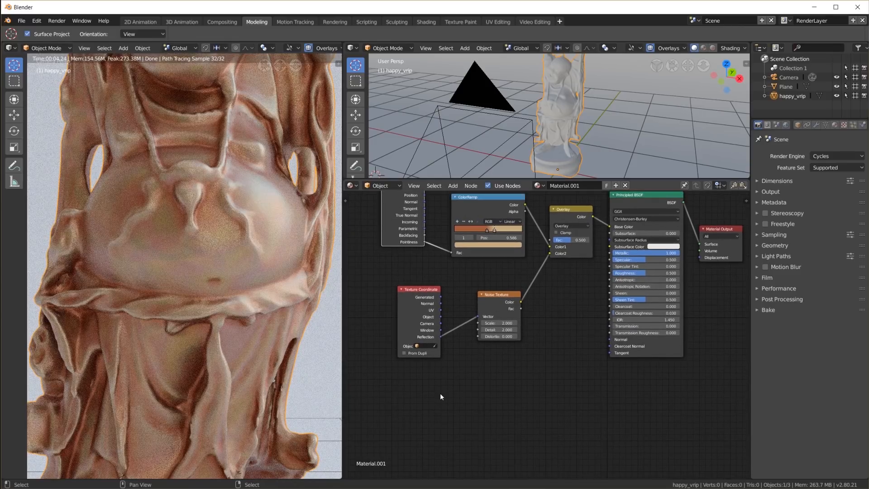
Add a Musgrave Texture node below the Noise Texture and preview its color output on the statue.
key("shift+a")
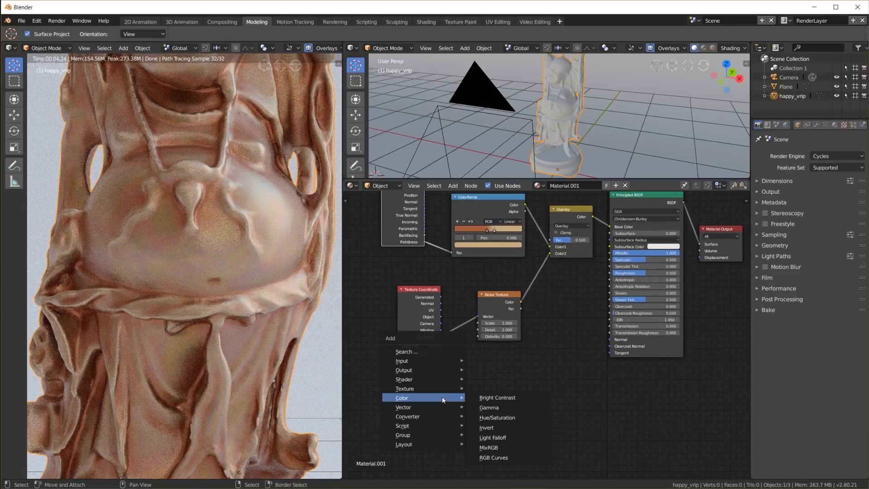
mouse_move(434, 388)
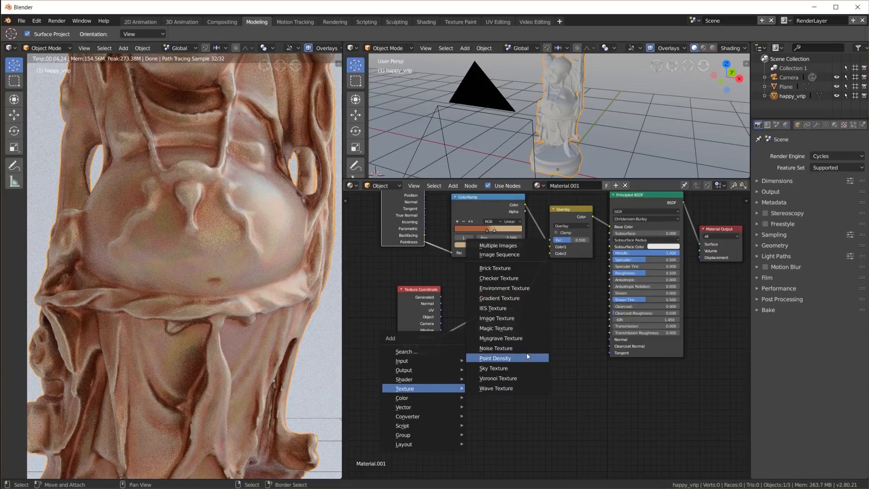
left_click(501, 338)
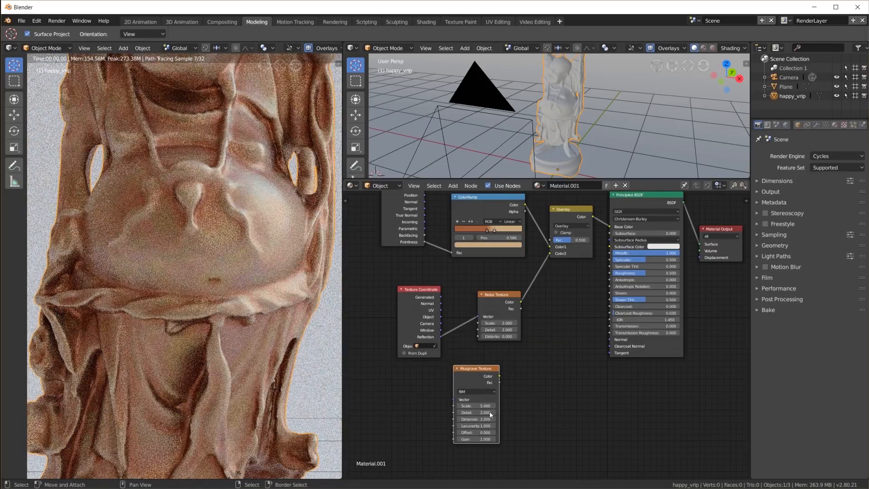
left_click(472, 389, "ctrl+shift")
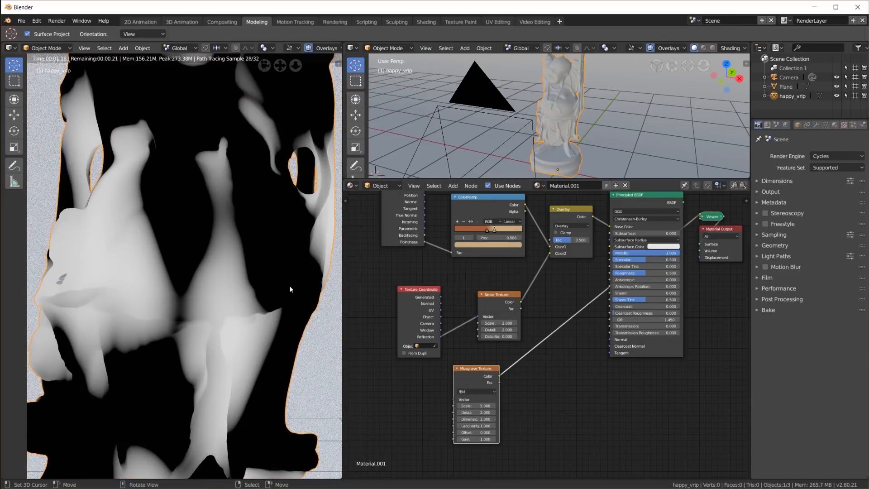
Set the Musgrave Texture scale to 100 and inspect the pattern on the statue.
left_click(478, 406)
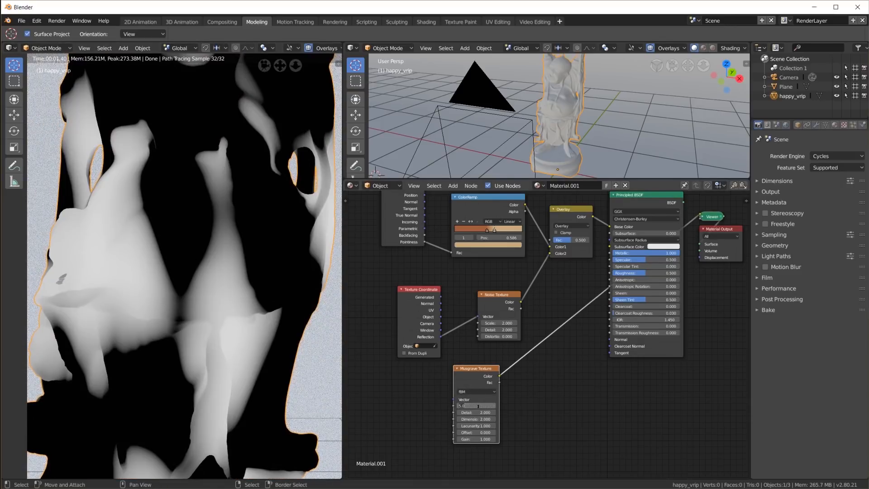
type("100")
key("Return")
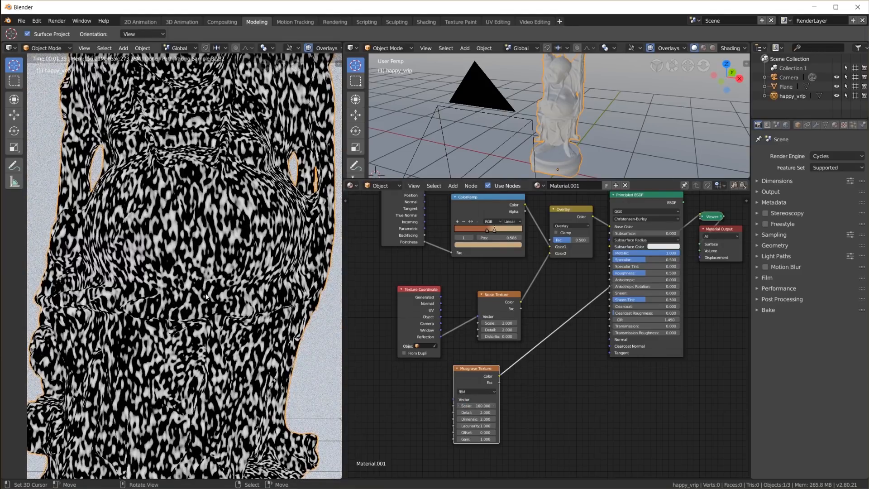
scroll(246, 267, "up", 4)
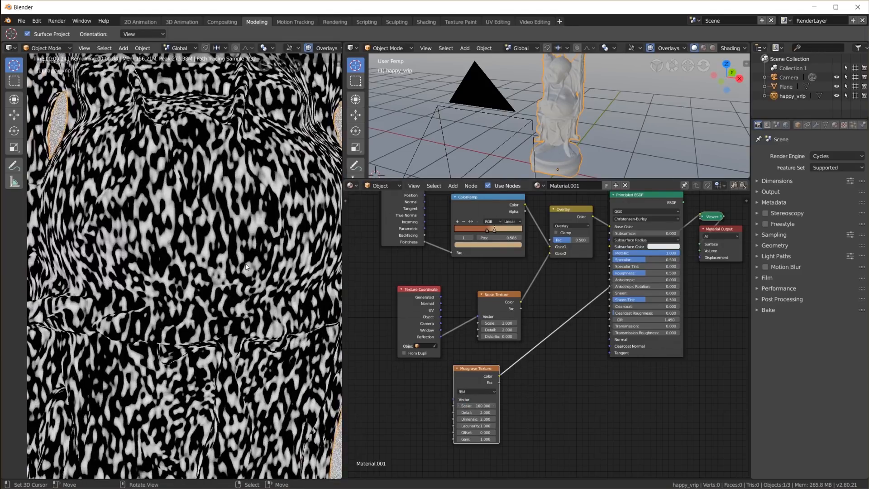
scroll(245, 268, "down", 4)
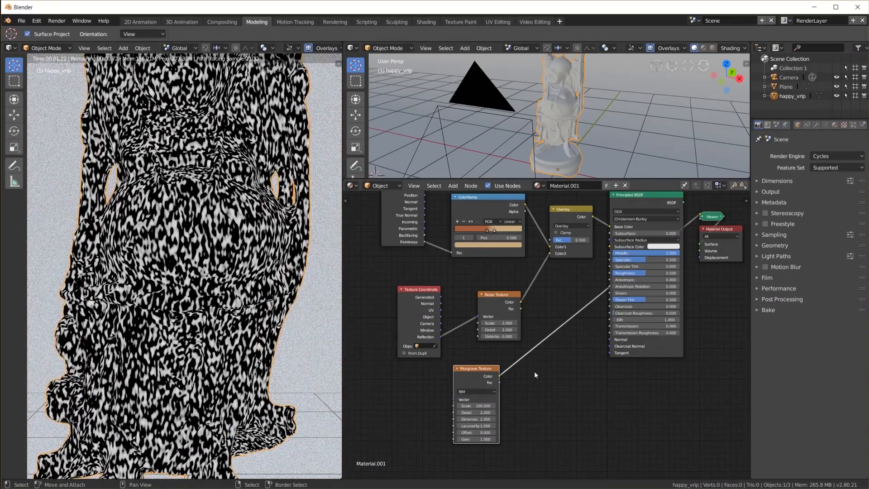
Move the Musgrave Texture below the Texture Coordinate node, nudge the Principled BSDF down slightly, and insert a ColorRamp on the Musgrave's color output link.
left_click_drag(478, 371, 421, 381)
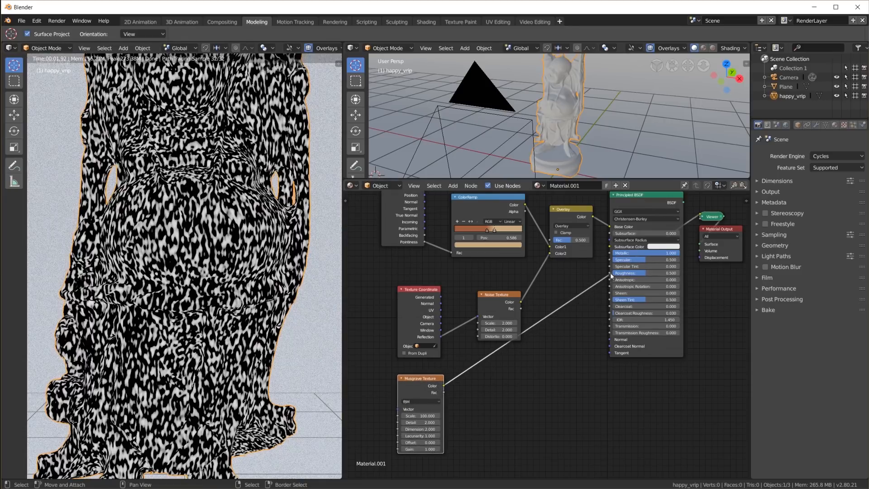
mouse_move(635, 203)
left_mouse_down()
mouse_move(642, 221)
mouse_move(638, 210)
left_mouse_up()
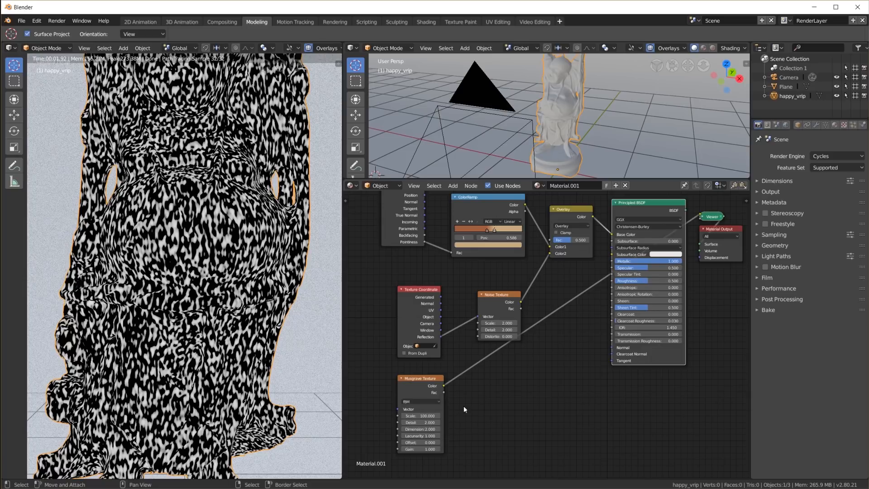
key("shift+a")
mouse_move(502, 399)
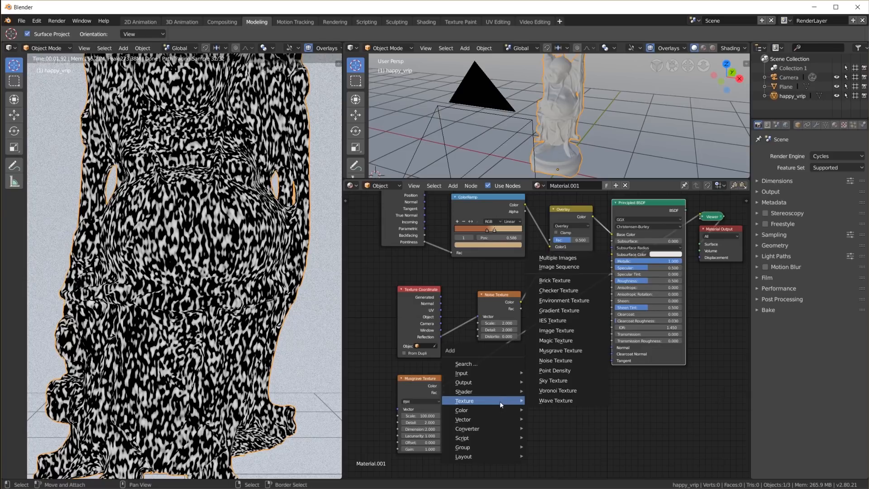
mouse_move(484, 426)
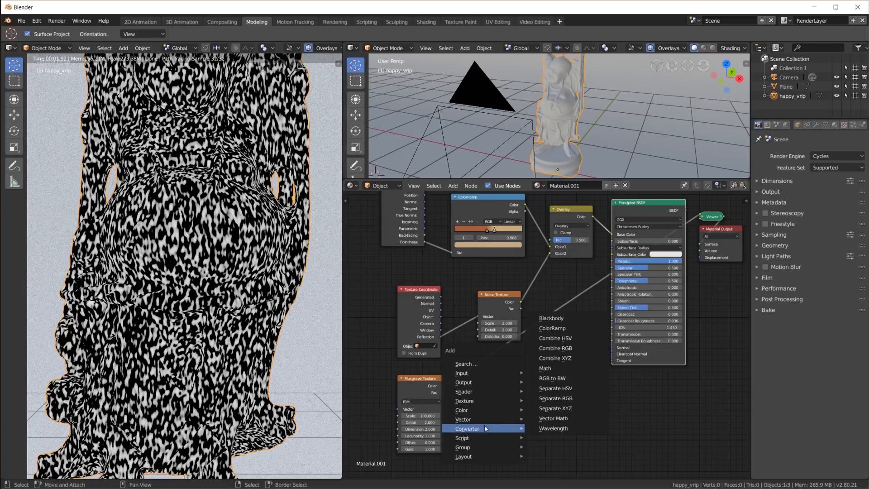
left_click(569, 329)
left_click(474, 375)
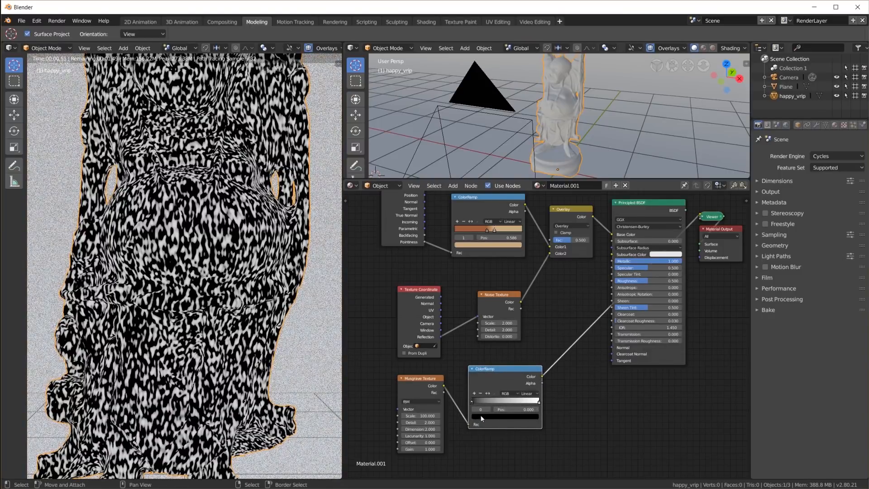
Lighten the new ColorRamp's black stop to dark gray with an HSV value of 0.4.
left_click(483, 415)
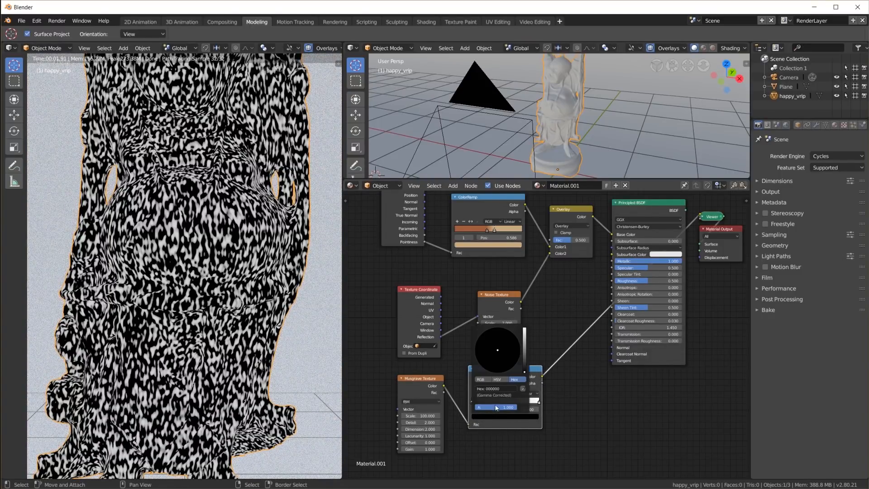
left_click(498, 401)
type("0.1")
key("Return")
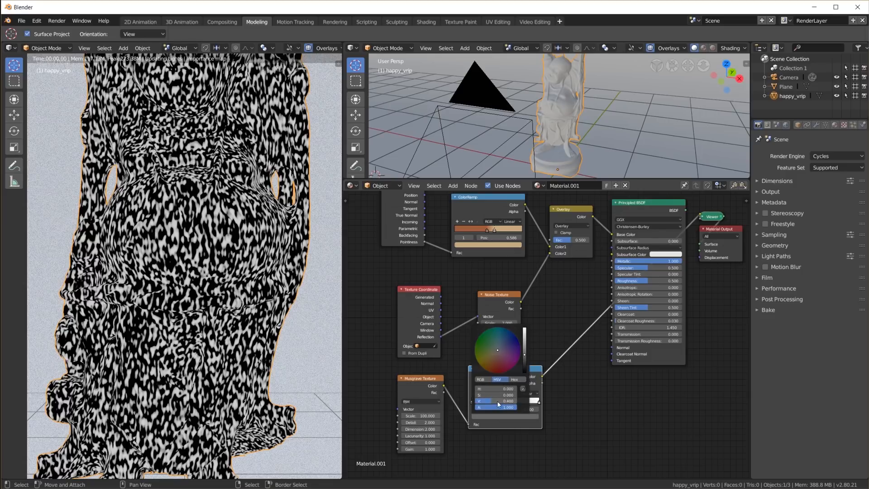
Darken the new ColorRamp's white stop to gray with an HSV value of 0.5.
scroll(500, 424, "up", 4)
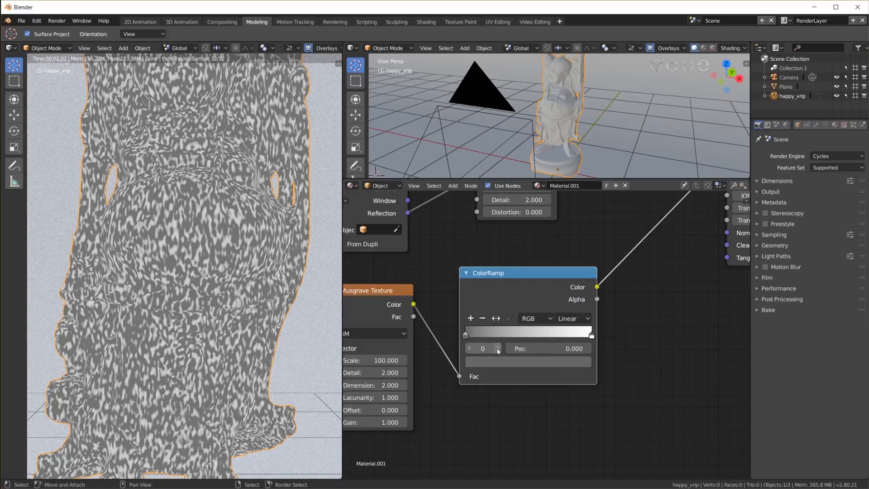
left_click(498, 349)
left_click(518, 365)
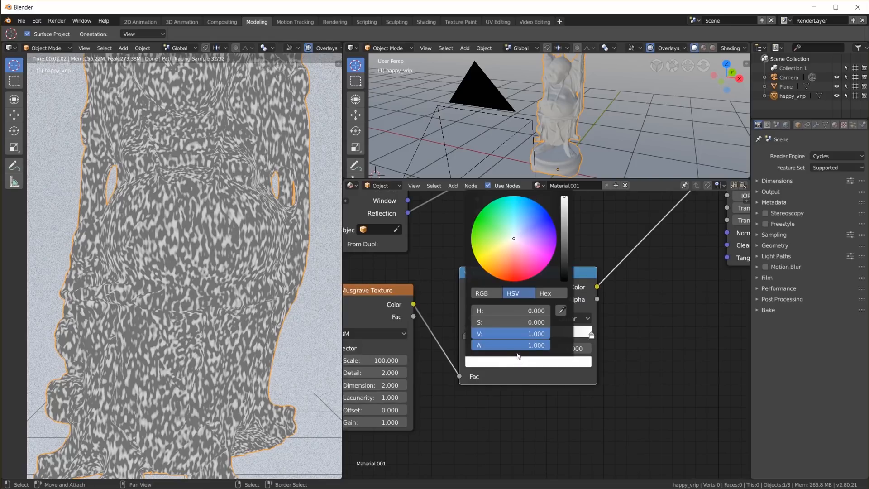
left_click(512, 333)
type("0.5")
key("Return")
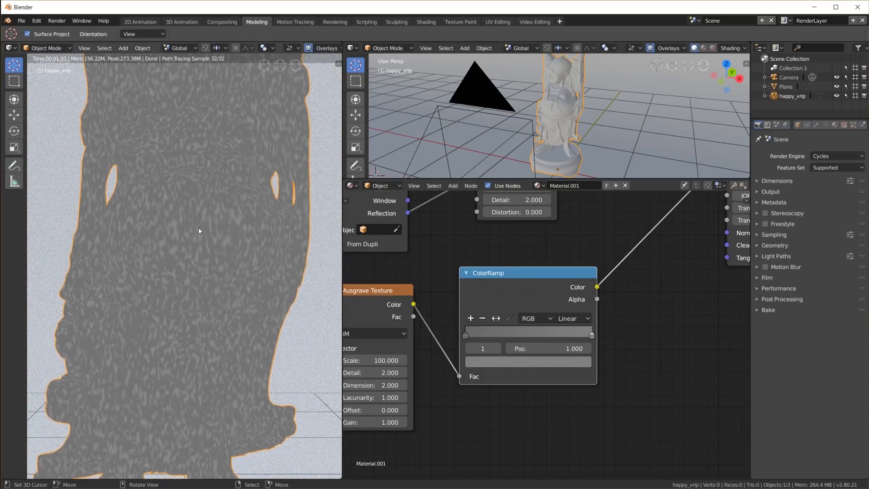
Connect the new ColorRamp's Color output to the Principled BSDF's Roughness and route the shader back to the Material Output.
scroll(504, 294, "down", 3)
middle_click_drag(518, 287, 455, 335)
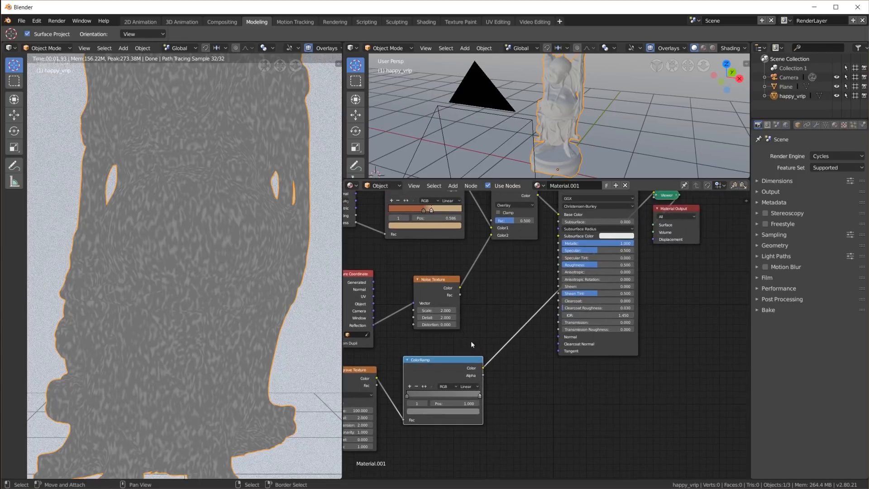
left_click_drag(484, 370, 560, 265)
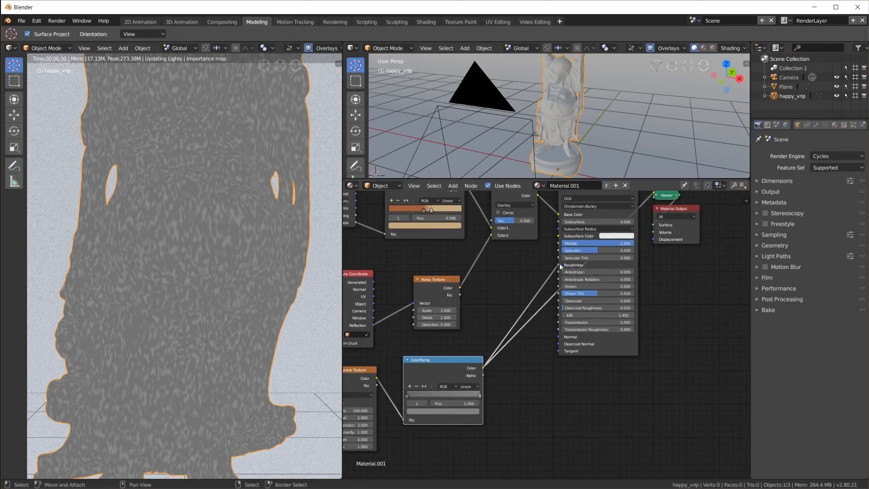
scroll(604, 274, "down", 1)
left_click(590, 204, "ctrl+shift")
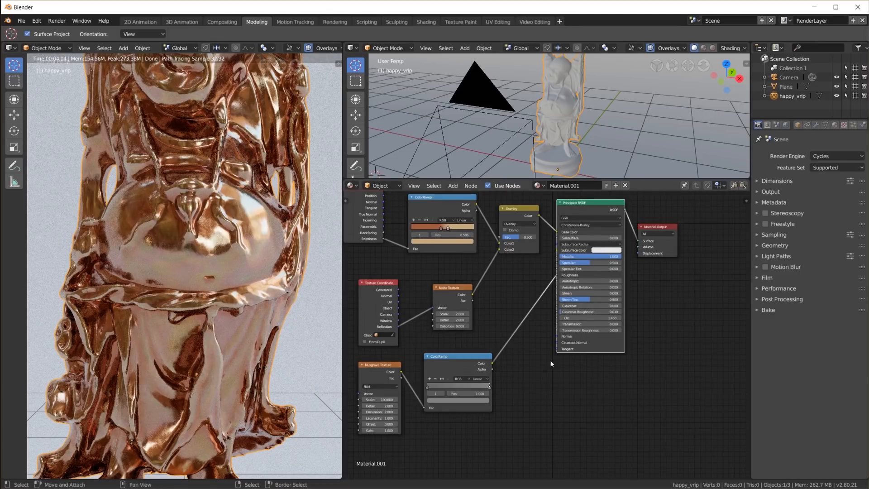
Spread the lower ColorRamp, Principled BSDF and Material Output apart and insert a Math node on the Roughness link.
left_click_drag(471, 360, 468, 375)
left_click_drag(590, 203, 602, 205)
left_click_drag(649, 230, 666, 233)
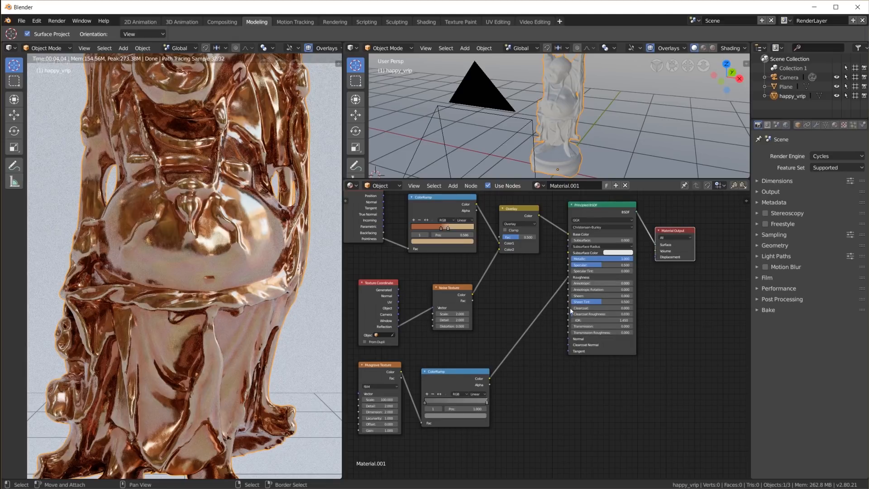
key("shift+a")
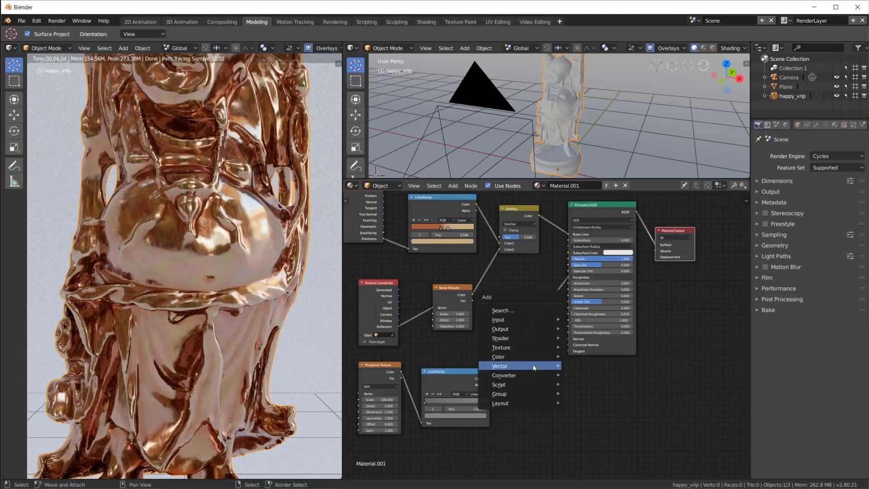
mouse_move(531, 376)
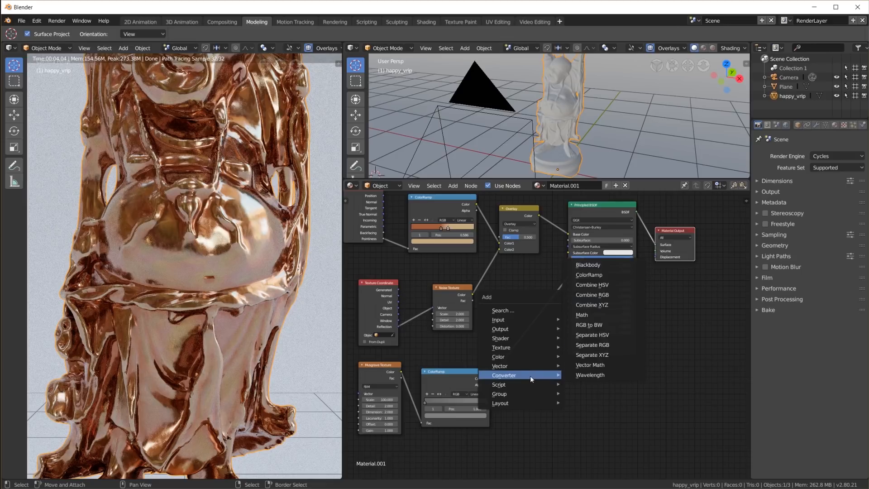
left_click(600, 315)
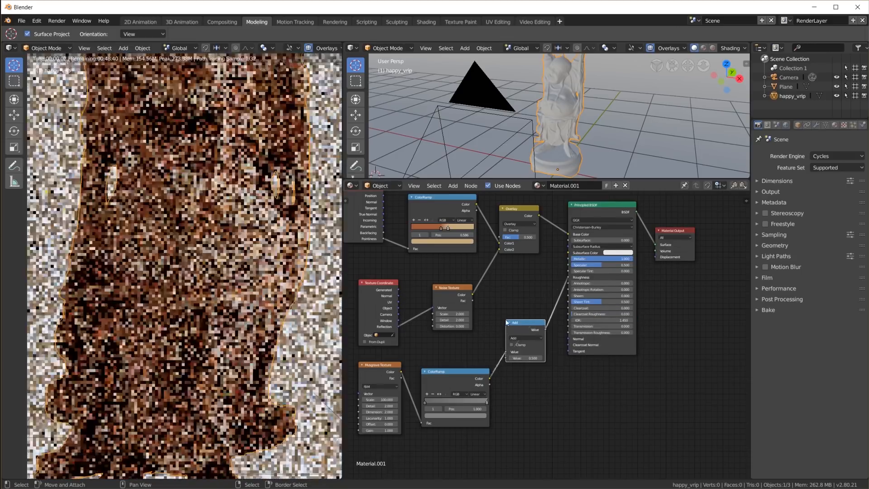
left_click(511, 319)
Change the Math node's operation to Square Root and set its second value to 2.
left_click(531, 338)
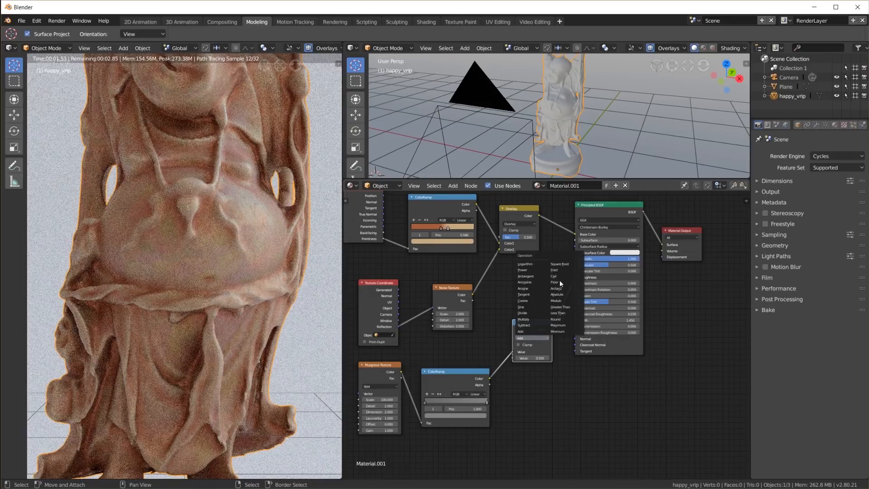
left_click(563, 262)
left_click(532, 358)
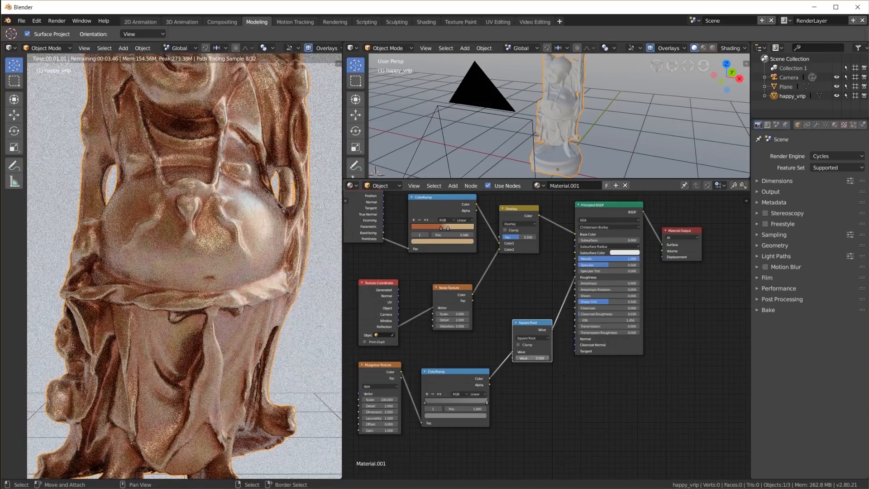
type("2")
key("Return")
Examine the roughness variation on the statue's belly and robe up close and from the side.
scroll(186, 226, "down", 5)
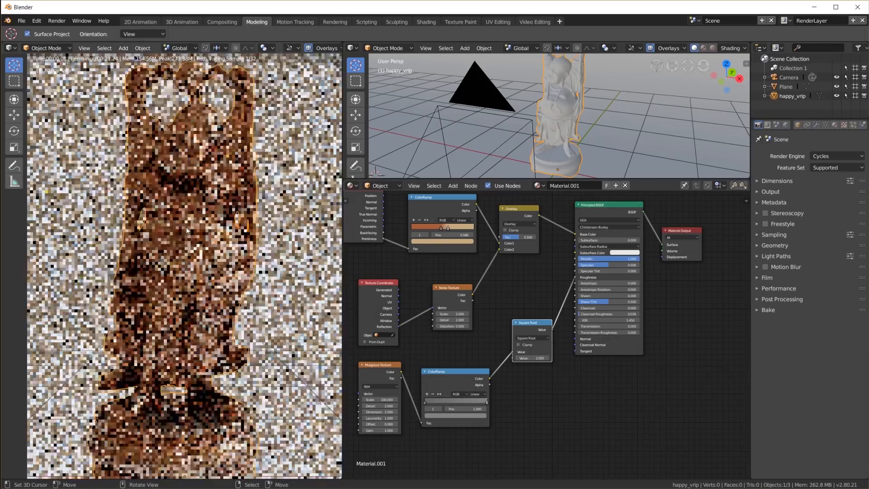
scroll(186, 227, "up", 8)
scroll(187, 227, "up", 4)
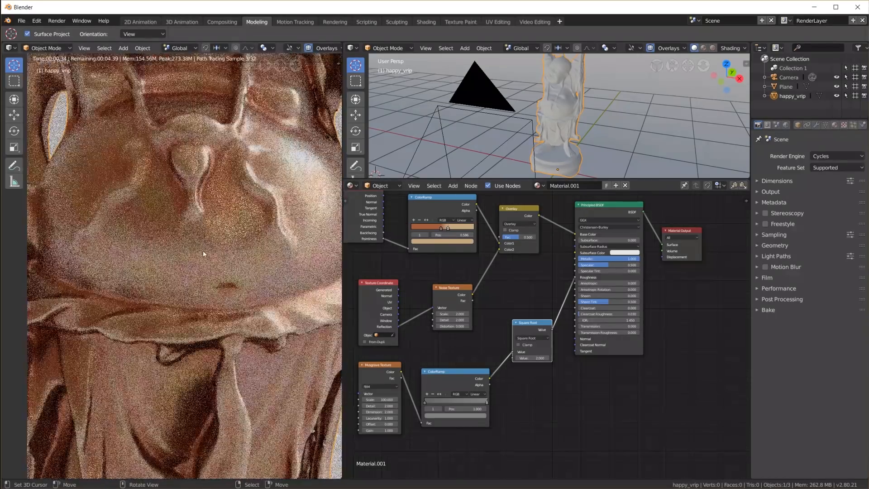
scroll(165, 204, "up", 4)
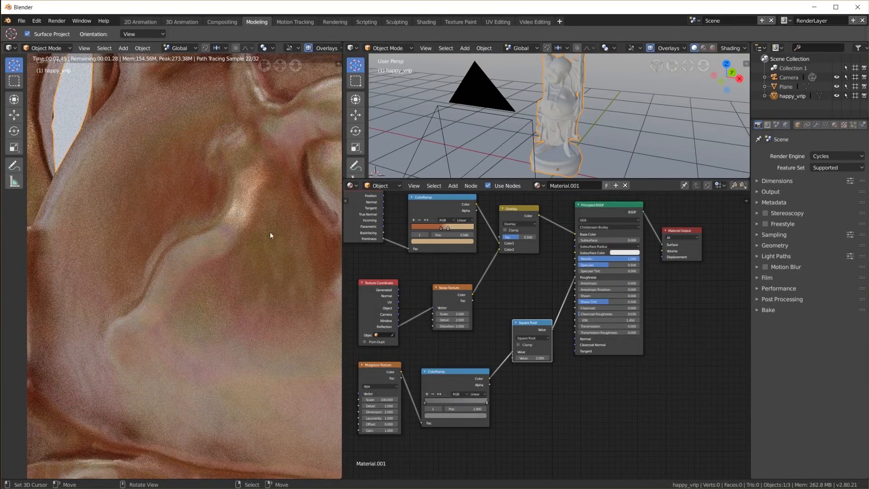
scroll(183, 215, "down", 10)
middle_click_drag(183, 216, 218, 274)
scroll(222, 246, "up", 8)
scroll(223, 246, "up", 4)
middle_click_drag(281, 227, 247, 226)
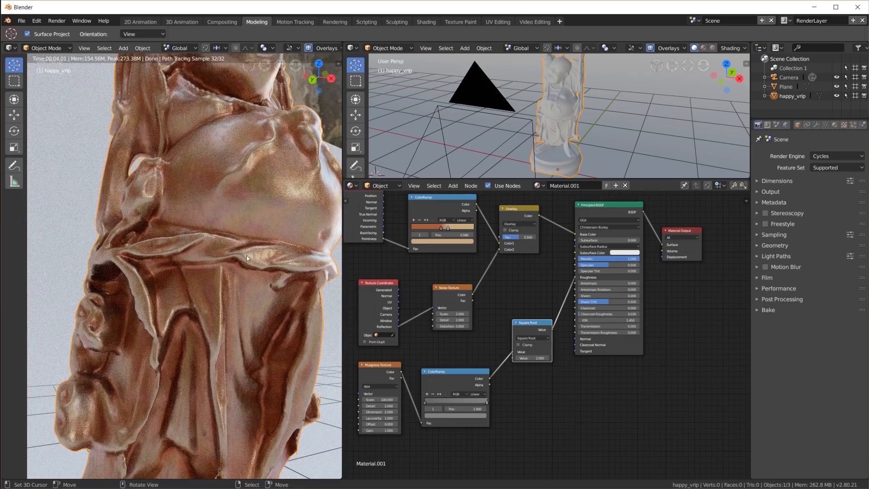
scroll(245, 256, "down", 5)
scroll(247, 258, "up", 5)
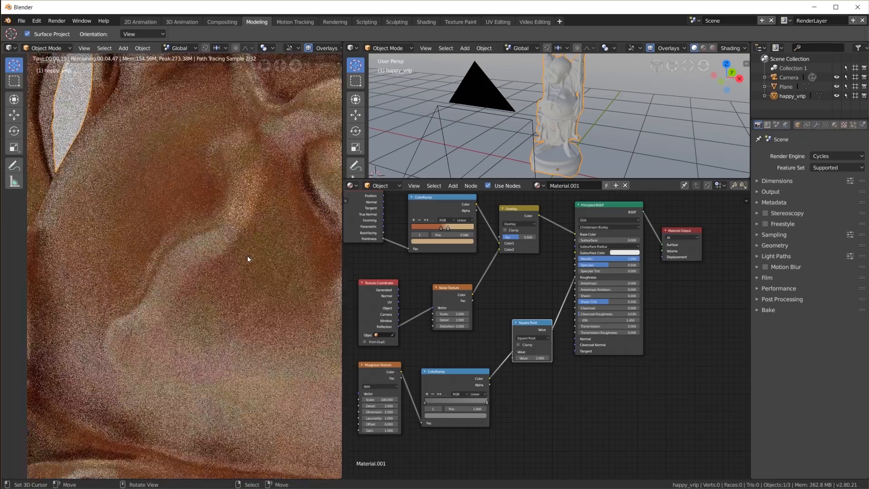
Move the Material Output node away from the copper shader to make room in the node tree.
scroll(247, 259, "down", 3)
scroll(247, 258, "down", 5)
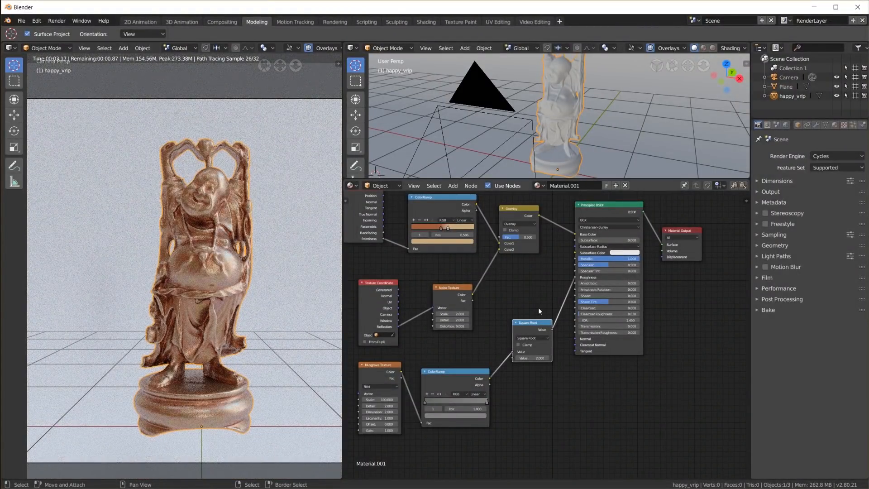
scroll(539, 311, "down", 3)
middle_click_drag(545, 299, 569, 290)
scroll(569, 290, "down", 3)
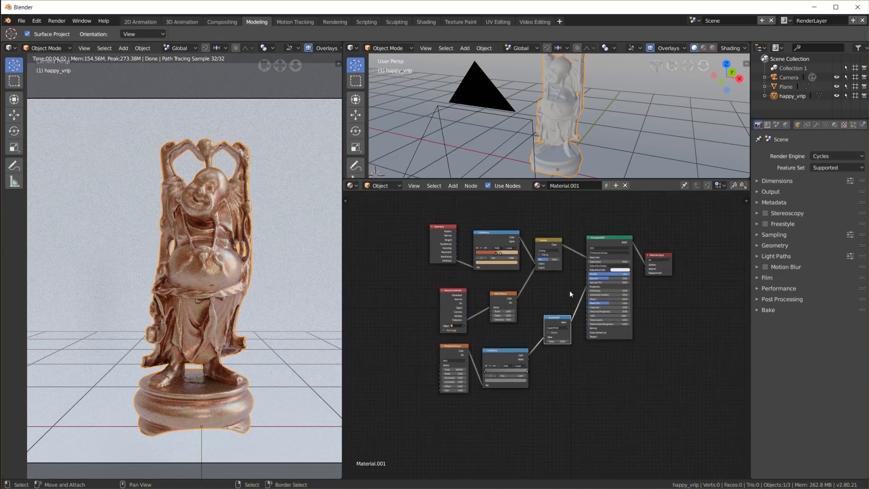
left_click_drag(651, 278, 723, 309)
middle_click_drag(621, 403, 605, 350)
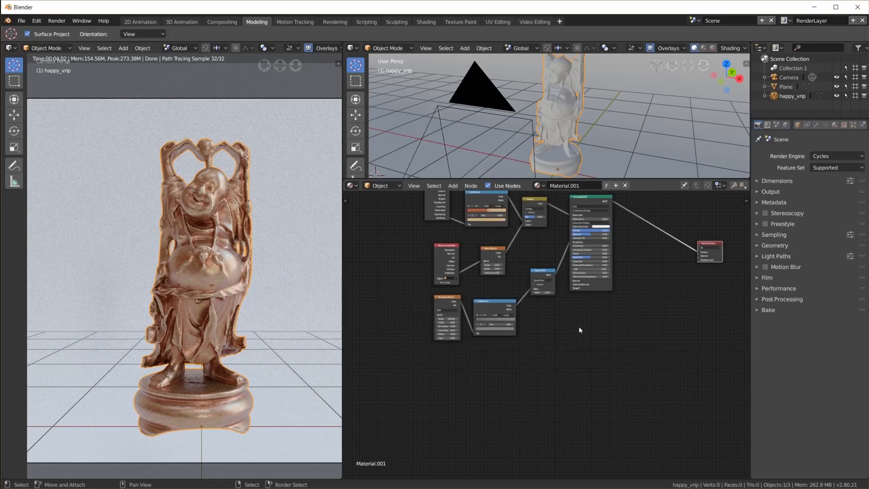
Add a second Principled BSDF node in the empty area below the existing copper node setup.
key("shift+a")
mouse_move(568, 304)
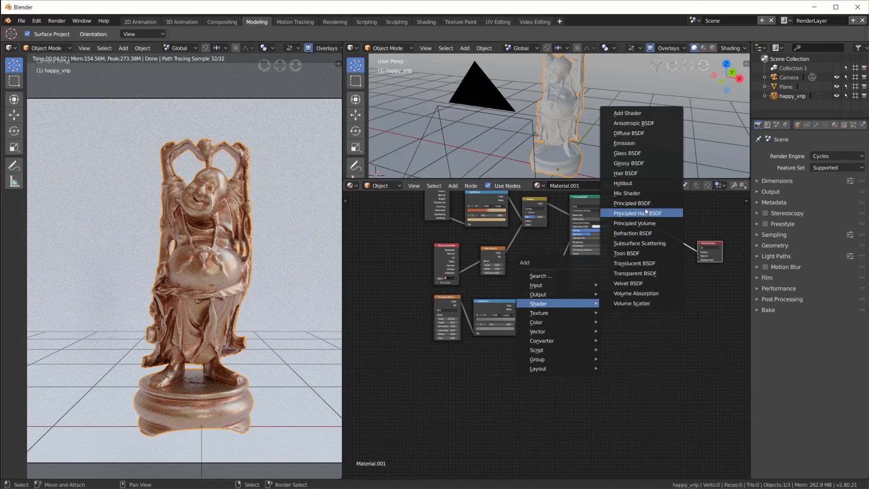
left_click(640, 204)
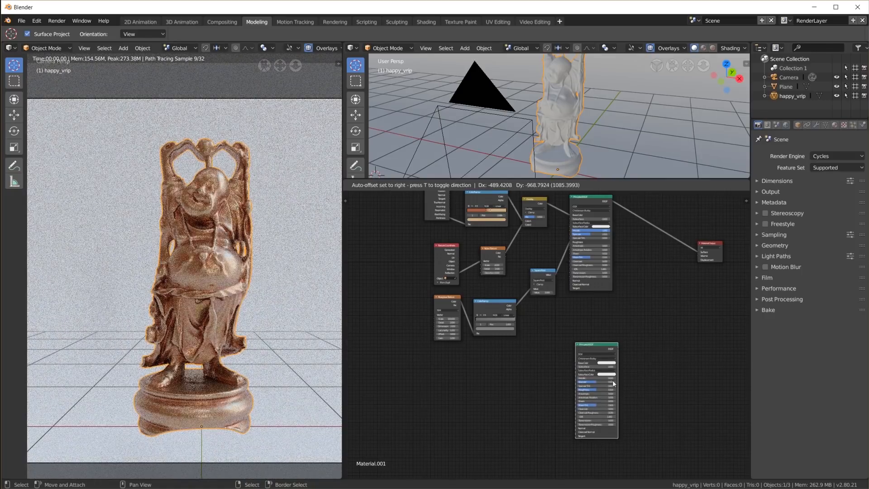
left_click(612, 382)
scroll(648, 414, "up", 3)
scroll(612, 277, "up", 2)
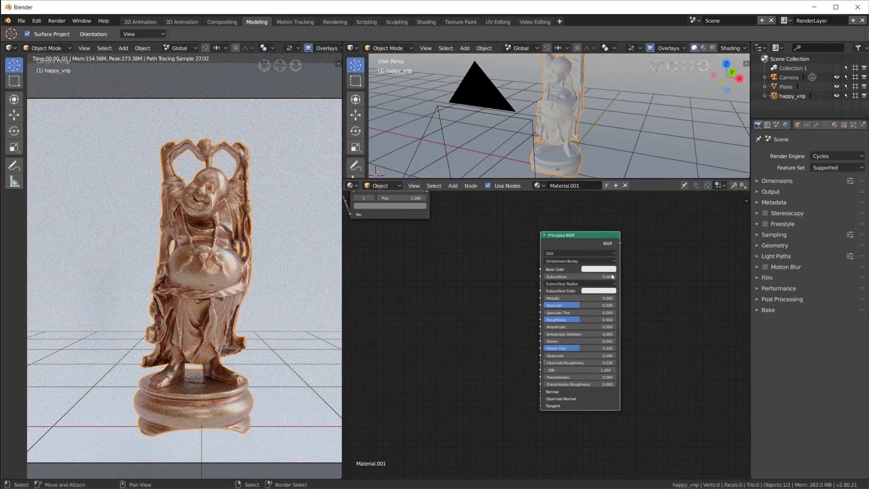
scroll(611, 276, "up", 6)
middle_click_drag(618, 253, 630, 298)
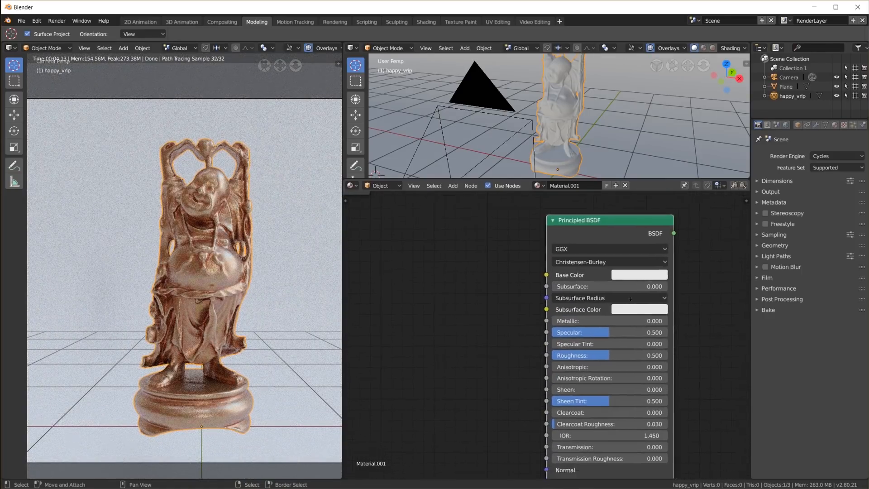
Add a ColorRamp node and connect its Color output to the new Principled BSDF's Base Color.
scroll(629, 295, "down", 2)
key("shift+a")
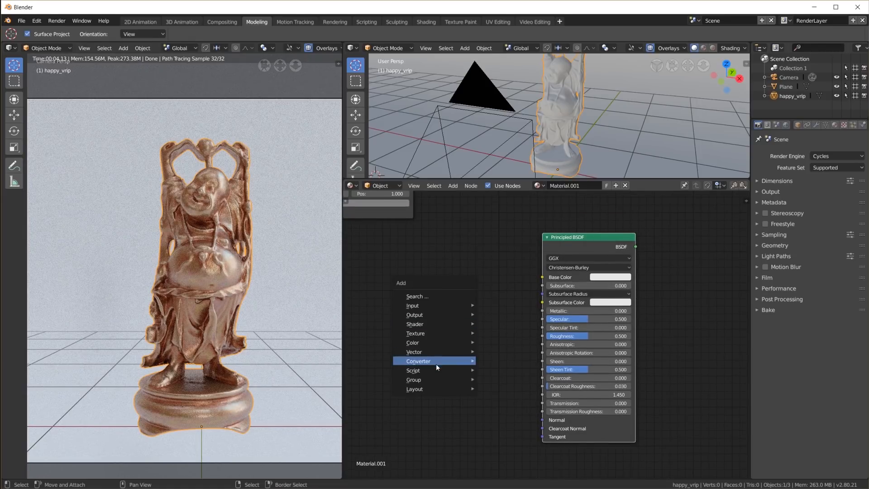
mouse_move(436, 362)
left_click(503, 261)
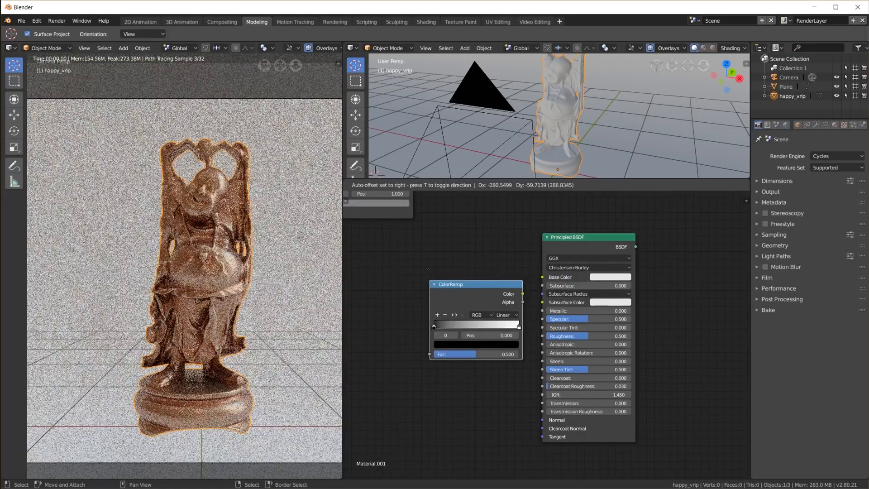
left_click(474, 279)
left_click_drag(473, 275, 453, 275)
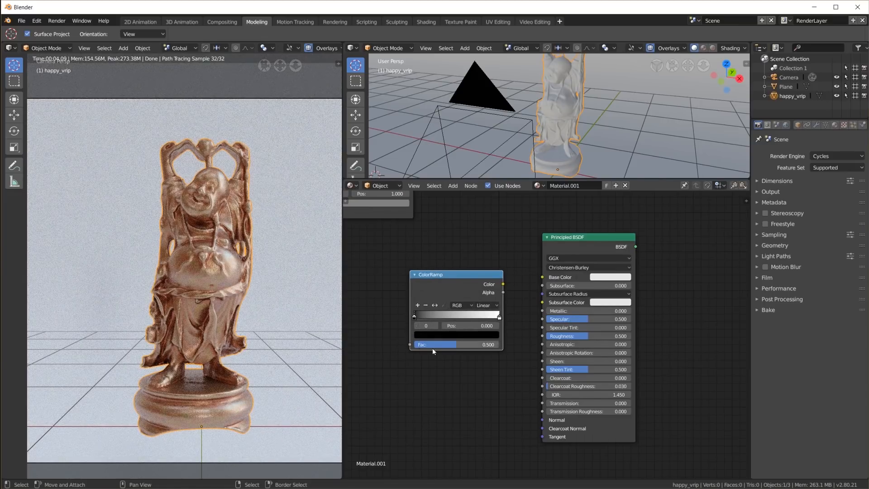
scroll(449, 359, "up", 3)
middle_click_drag(449, 360, 554, 369)
left_click_drag(560, 247, 631, 240)
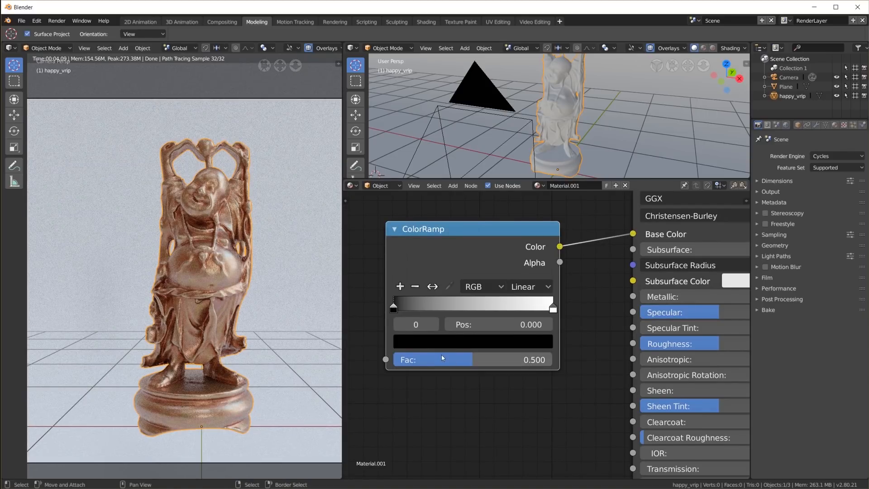
Set the new ColorRamp's first stop to the hex color 2A3933.
left_click(449, 343)
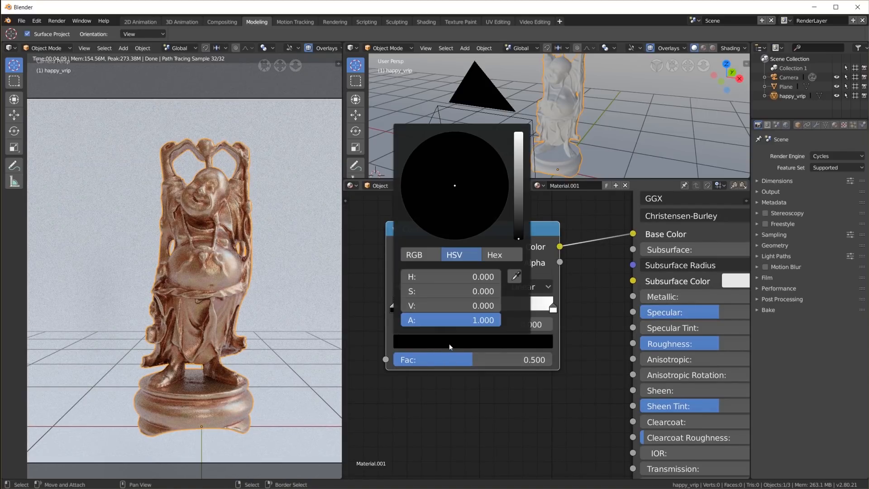
left_click(505, 256)
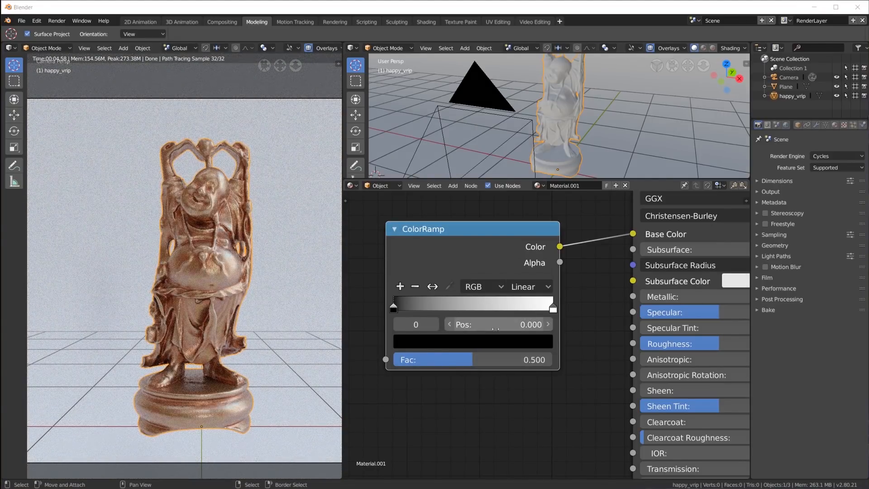
left_click(453, 345)
left_click(472, 278)
type("2A3933")
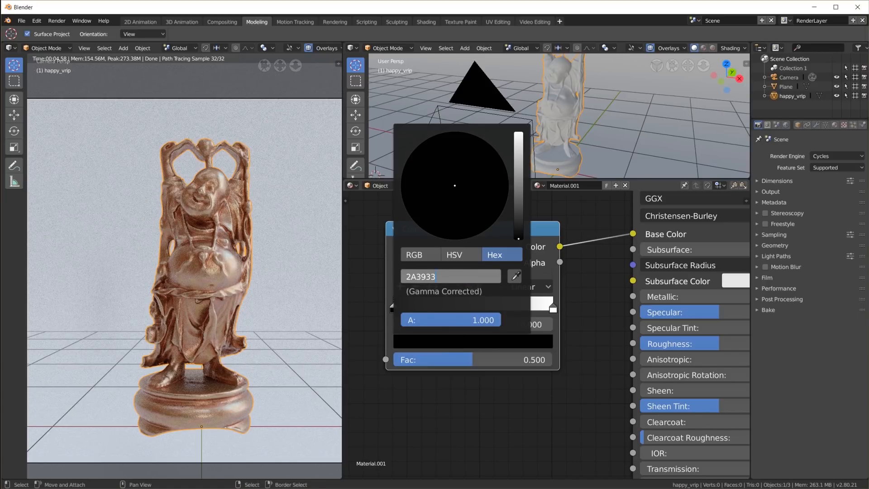
key("Return")
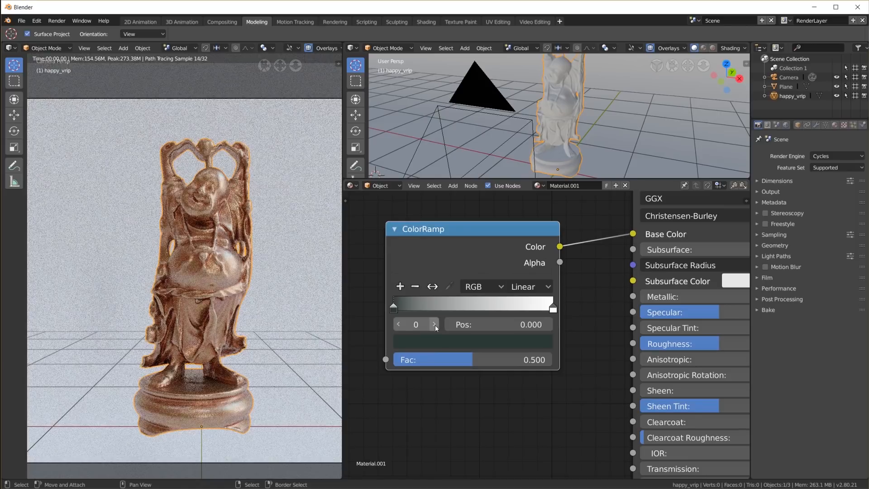
Set the new ColorRamp's second stop to the hex color 88B9A3.
left_click(434, 324)
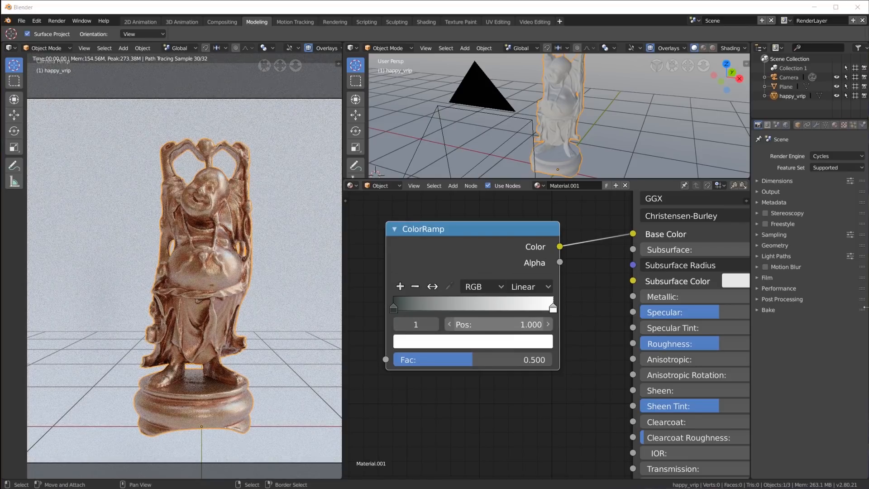
left_click(466, 342)
left_click(458, 274)
type("88B9A3")
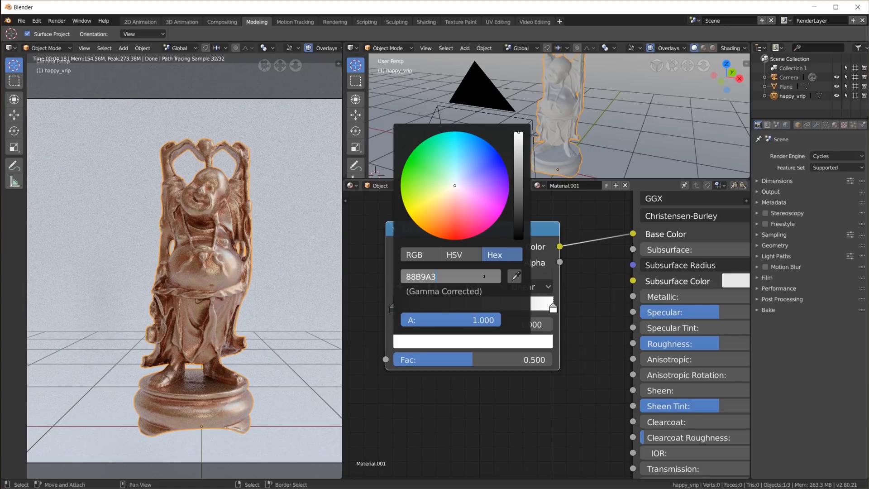
key("Return")
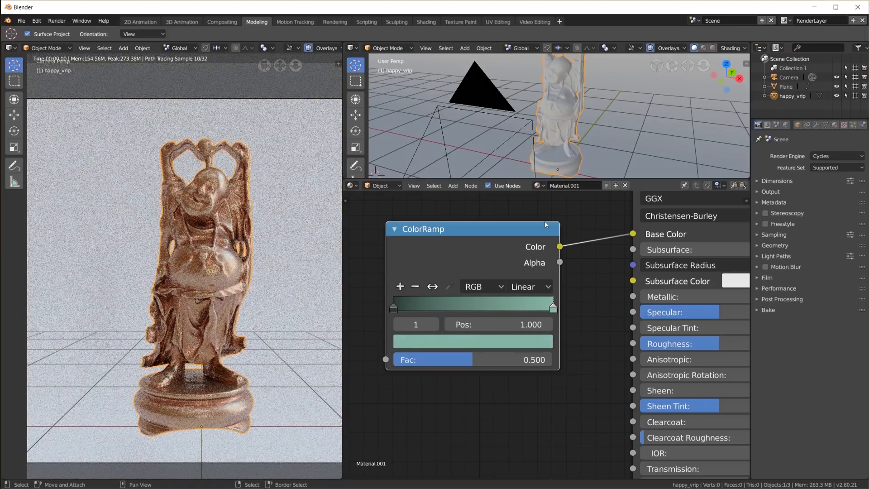
Preview the new green Principled BSDF by linking it directly to the Material Output.
scroll(565, 240, "down", 2)
scroll(577, 252, "down", 2)
left_click(638, 249, "ctrl+shift")
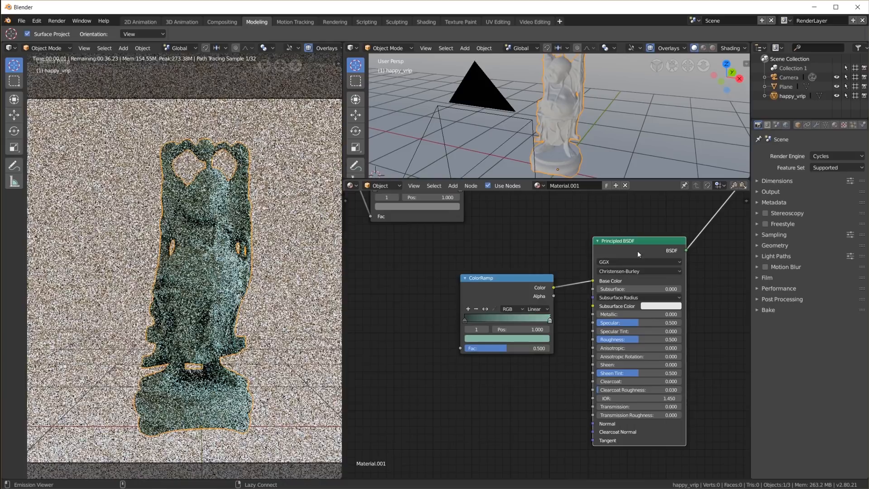
scroll(679, 305, "down", 4)
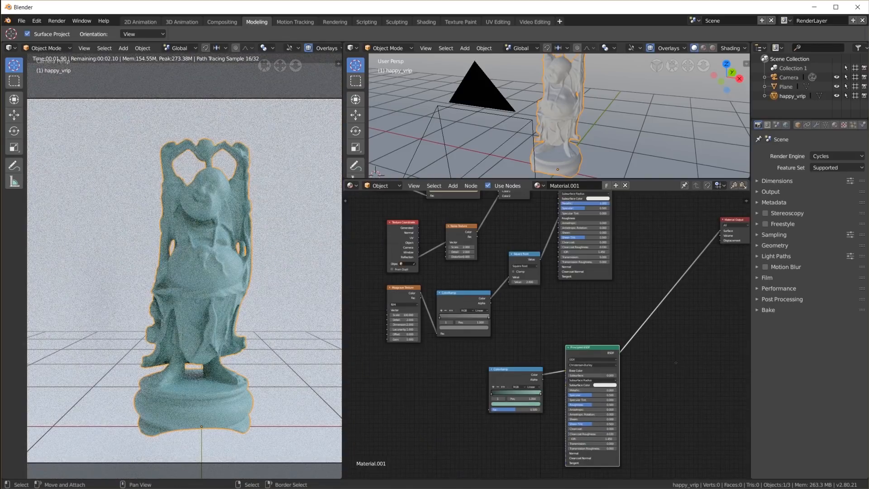
Add a Noise Texture node in front of the green ColorRamp.
middle_click_drag(676, 361, 687, 292)
scroll(524, 313, "up", 5)
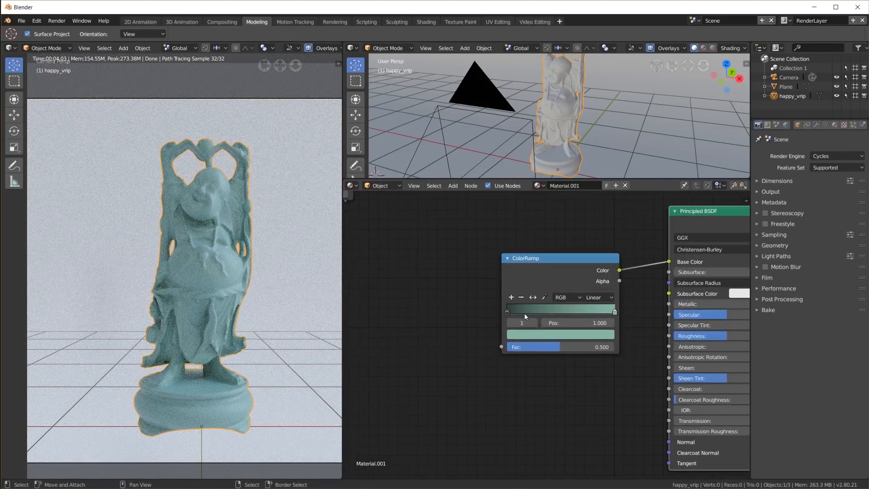
key("shift+a")
mouse_move(420, 262)
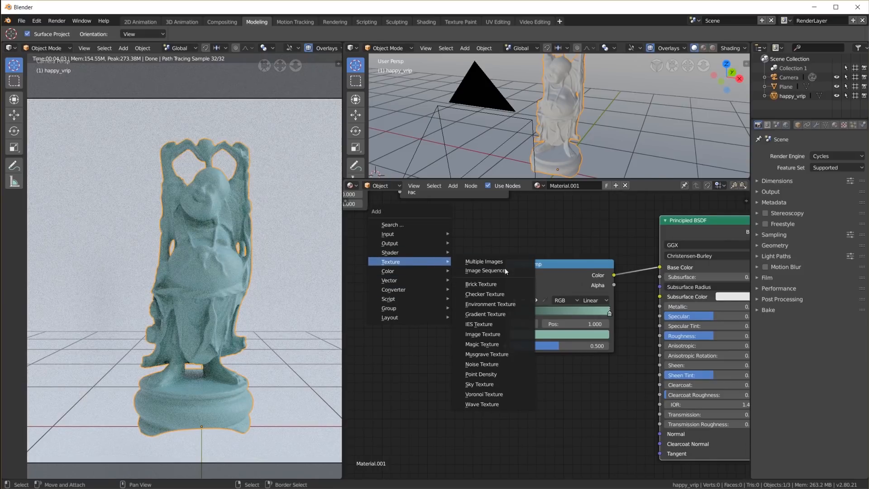
left_click(484, 364)
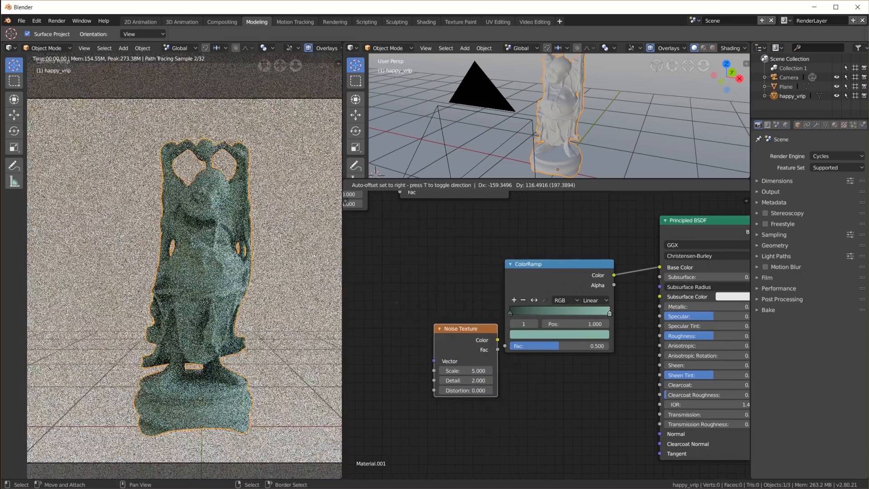
left_click(443, 345)
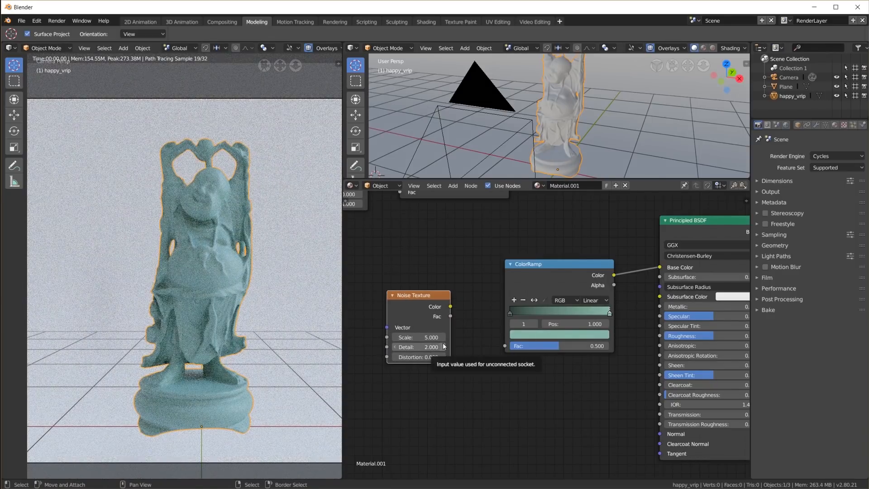
Set the Noise Texture scale to 400 and connect its Fac output to the green ColorRamp's Fac input.
left_click(420, 337)
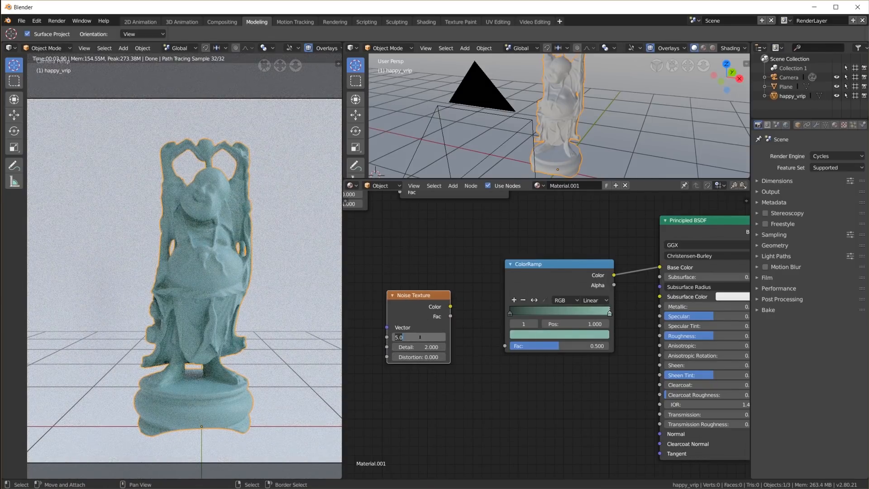
type("400")
key("Return")
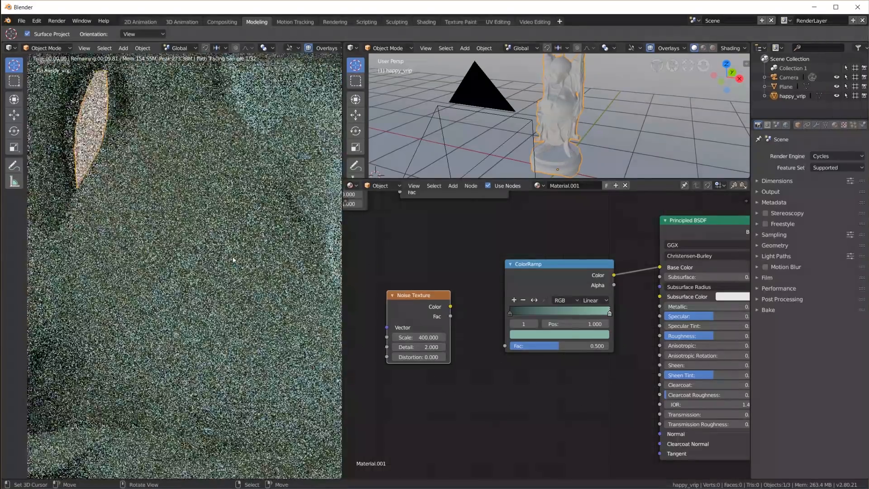
left_click_drag(451, 313, 505, 346)
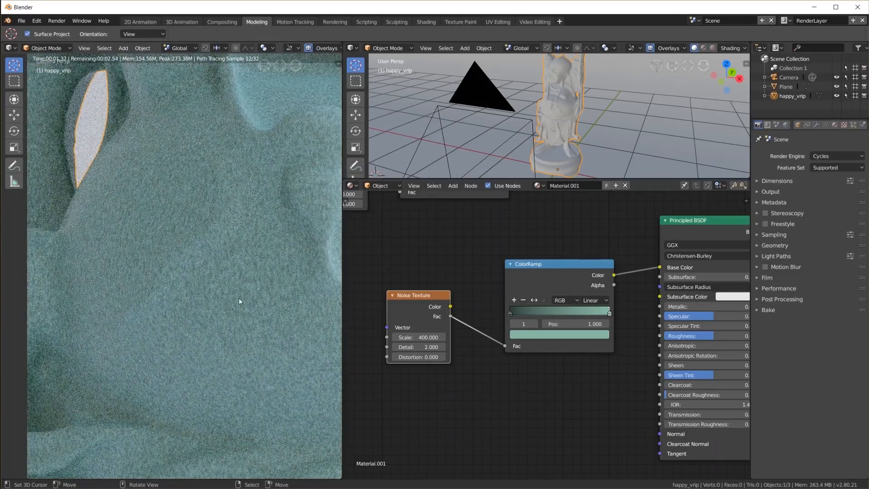
scroll(239, 298, "up", 2)
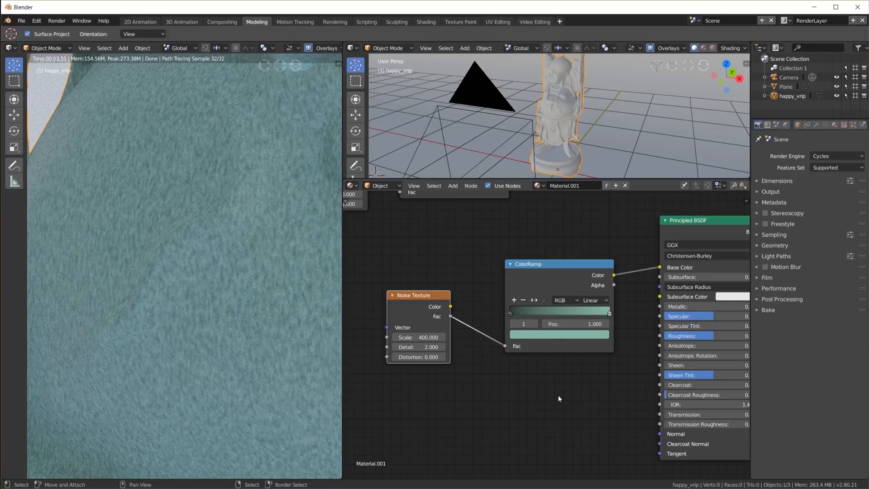
Add a Bump node, link its Normal output to the green Principled BSDF's Normal, and feed the Noise Texture's Fac into its Height.
key("shift+a")
mouse_move(546, 439)
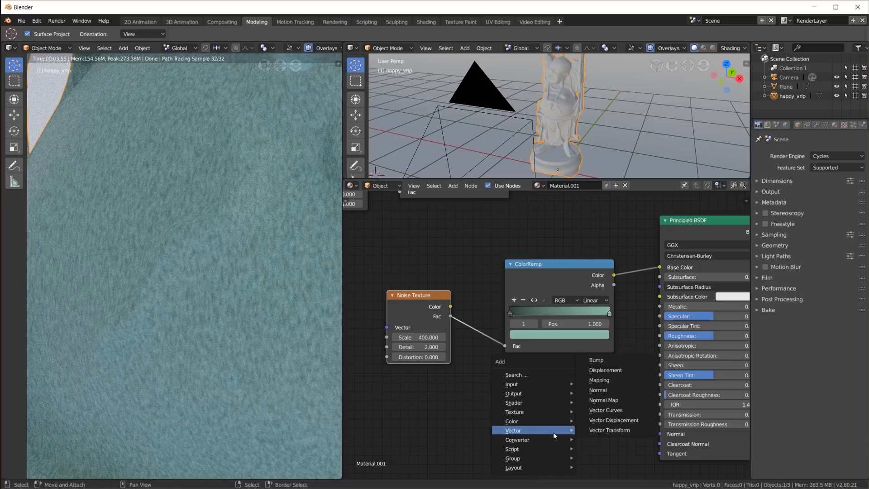
left_click(597, 360)
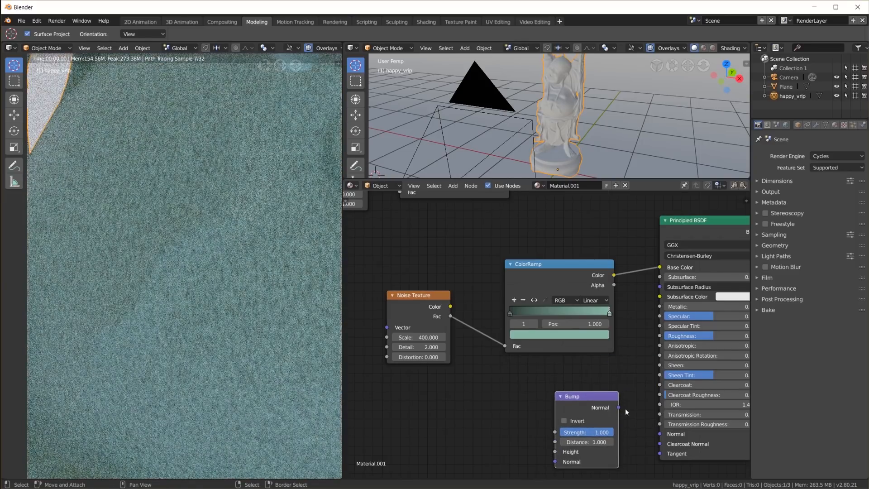
left_click_drag(619, 408, 660, 434)
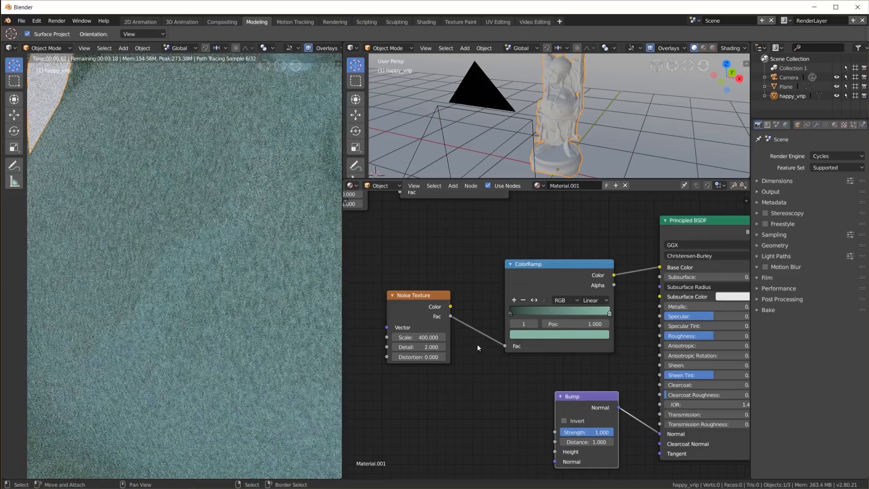
left_click_drag(450, 316, 557, 458)
Set the Bump node's strength to 0.3.
left_click(600, 432)
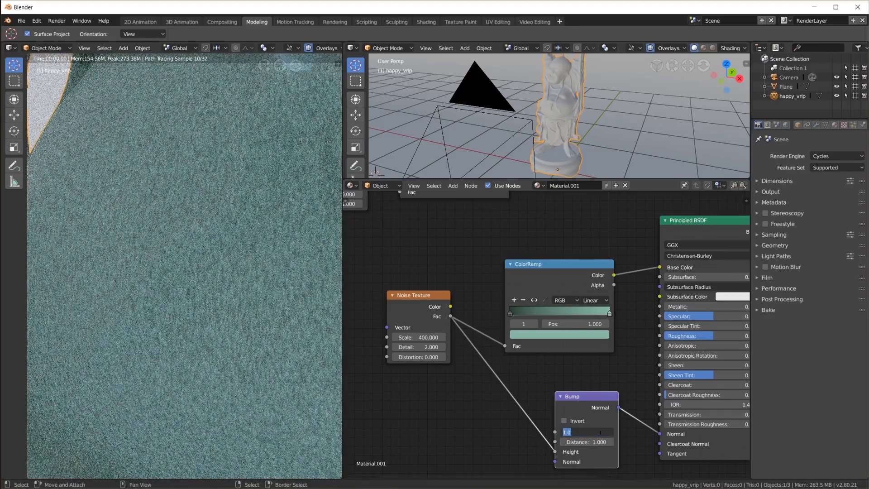
type("0.3")
key("Return")
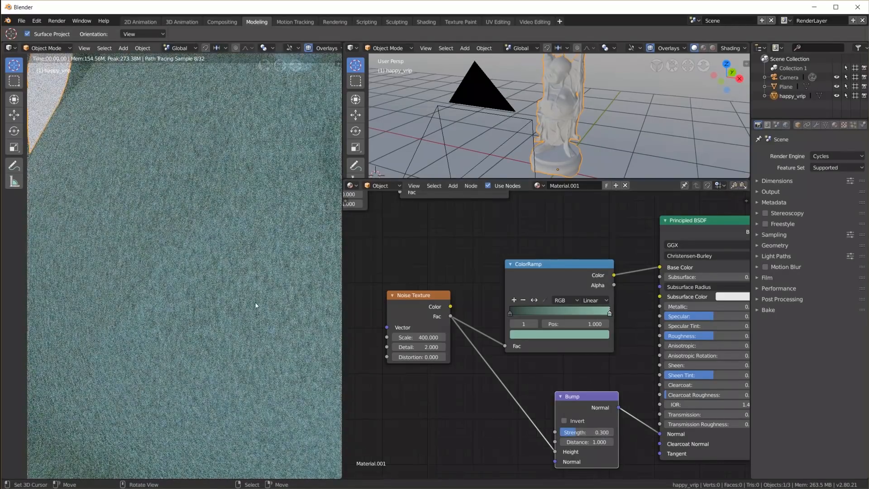
scroll(259, 301, "down", 6)
middle_click_drag(259, 301, 99, 253)
scroll(103, 253, "up", 6)
middle_click_drag(163, 256, 298, 308, "shift")
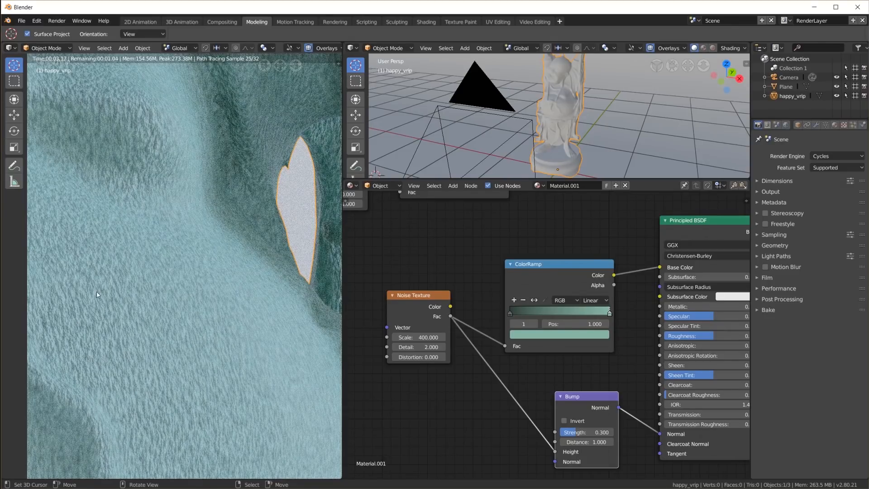
scroll(109, 299, "down", 3)
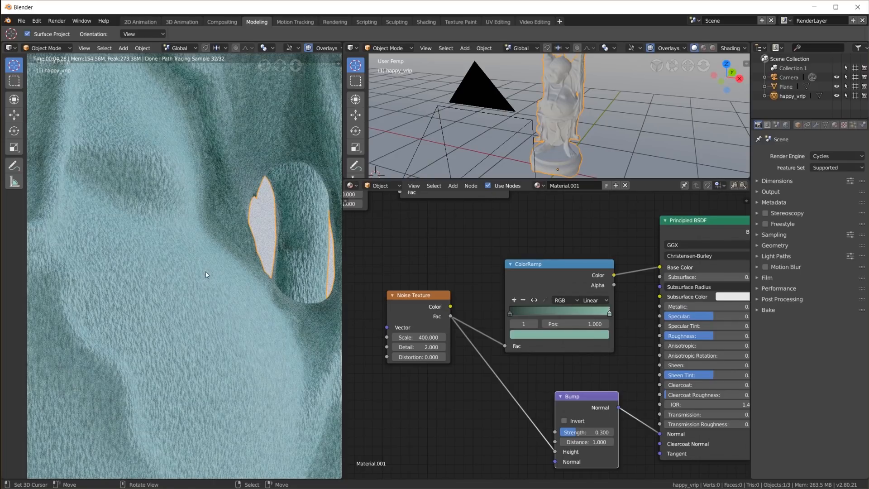
Show the statue through the camera and enable the render Border in the Dimensions settings.
key("KP_0")
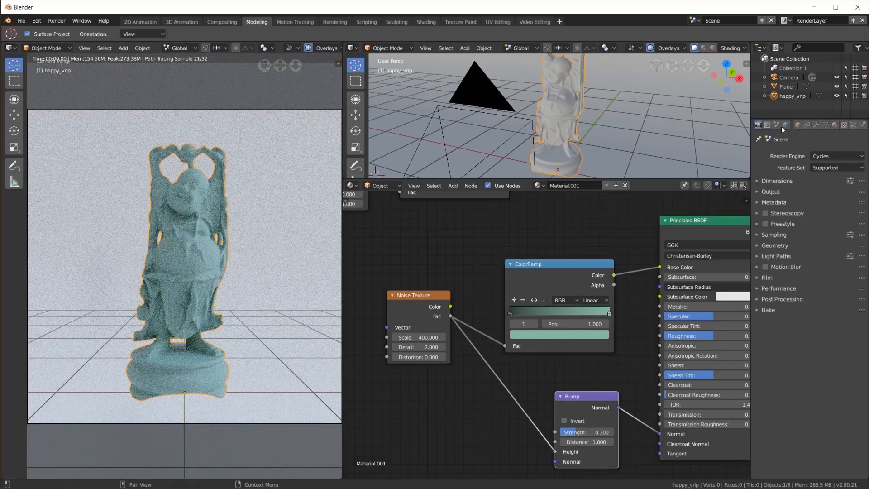
left_click(760, 181)
left_click(861, 246)
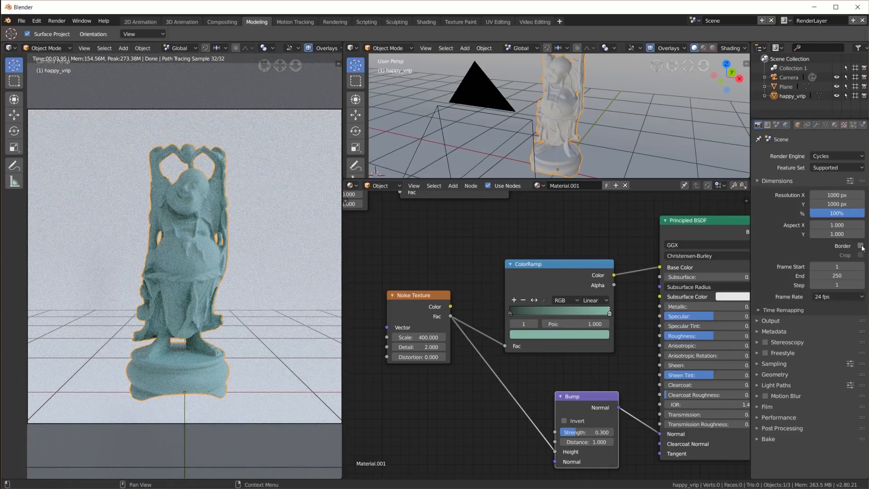
scroll(224, 329, "up", 2)
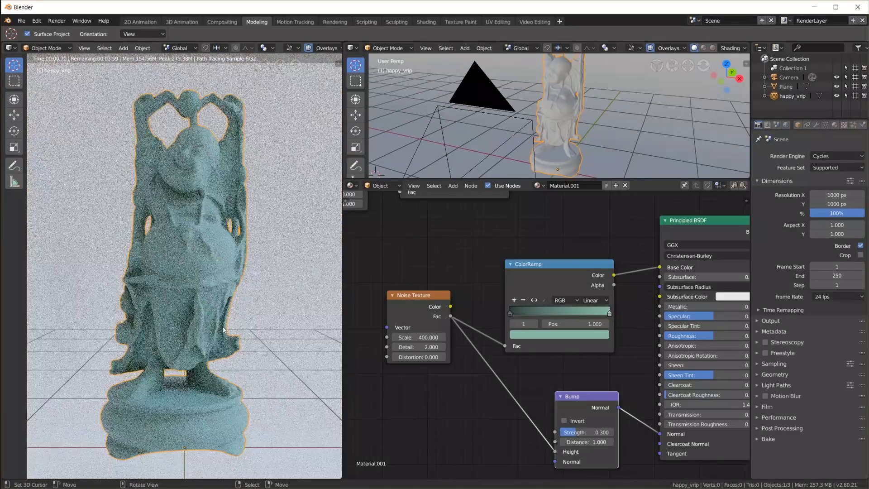
left_click(758, 180)
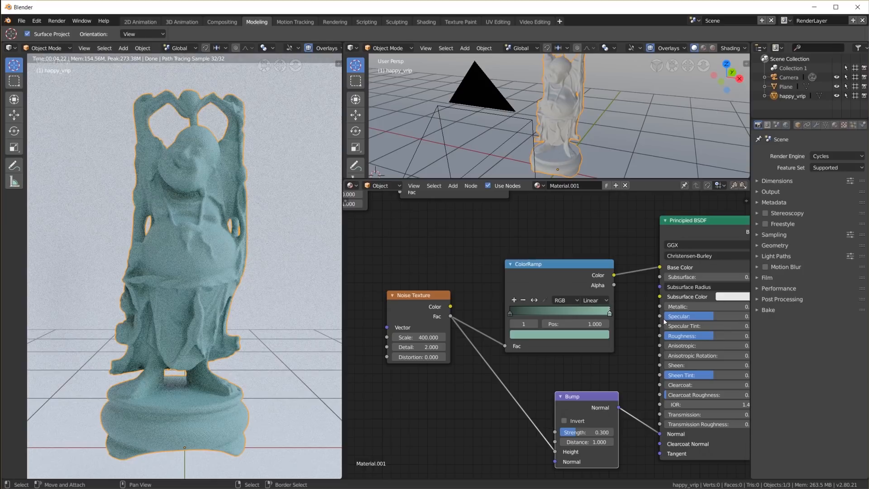
Make room around the Material Output node and connect the copper Principled BSDF to it in place of the green shader.
scroll(637, 319, "down", 8)
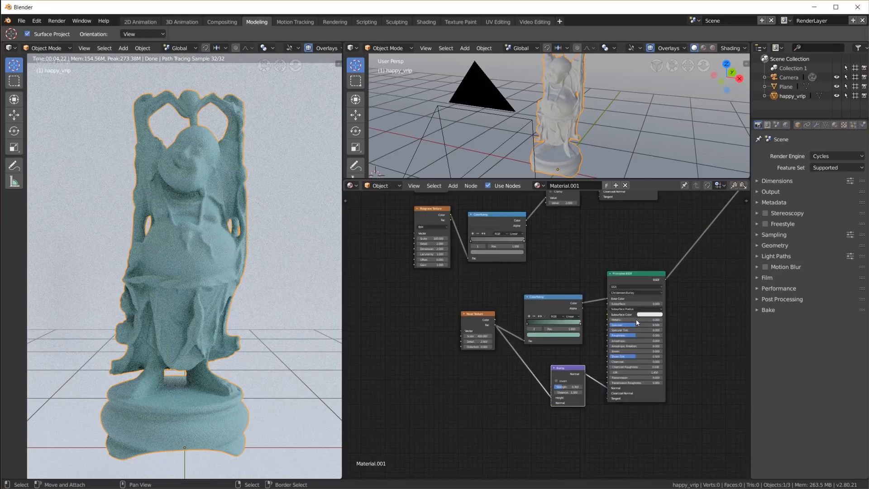
middle_click_drag(662, 266, 685, 384)
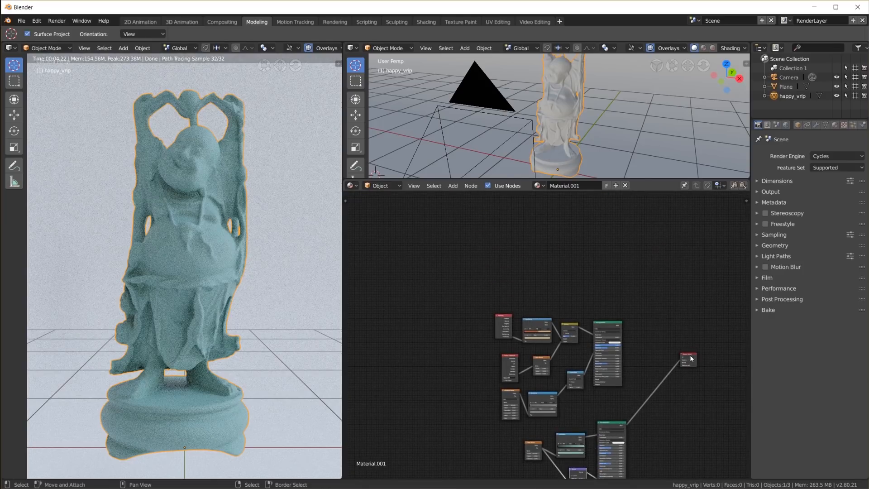
left_click_drag(689, 356, 709, 364)
left_click_drag(617, 327, 623, 324)
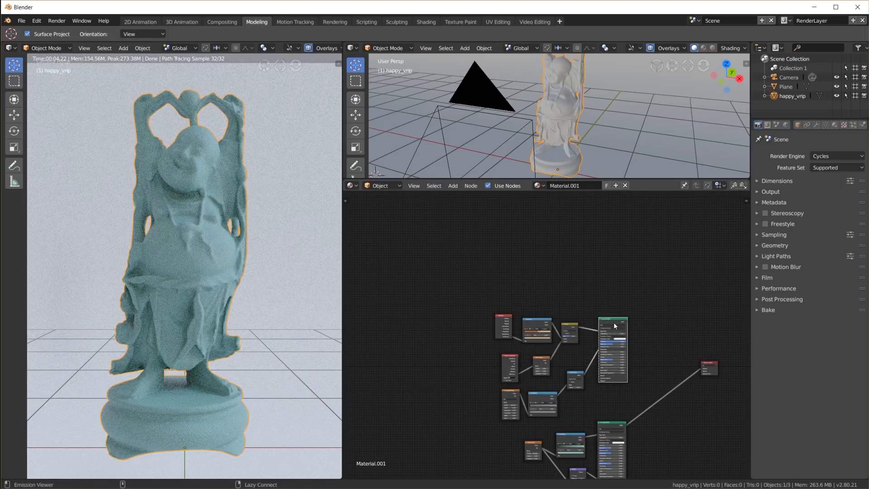
left_click(614, 322, "ctrl+shift")
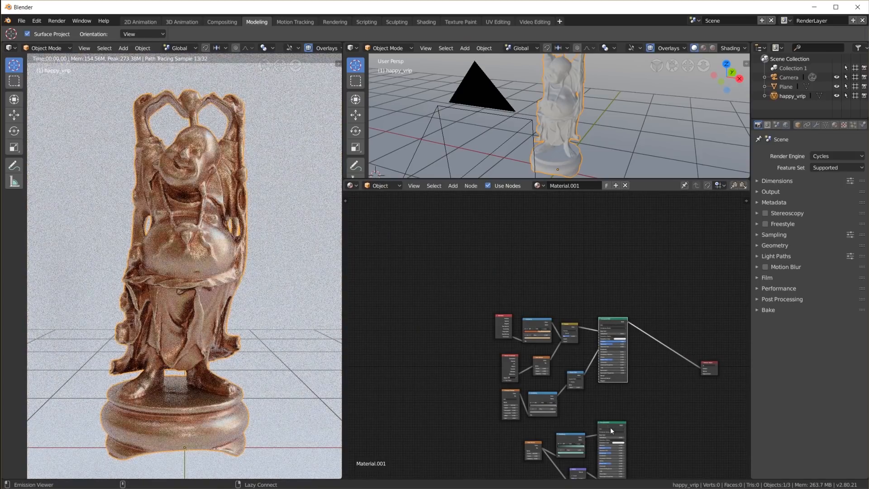
Insert a Mix Shader between the copper Principled BSDF and Material Output, and link the green Principled BSDF to its second Shader input.
key("shift+a")
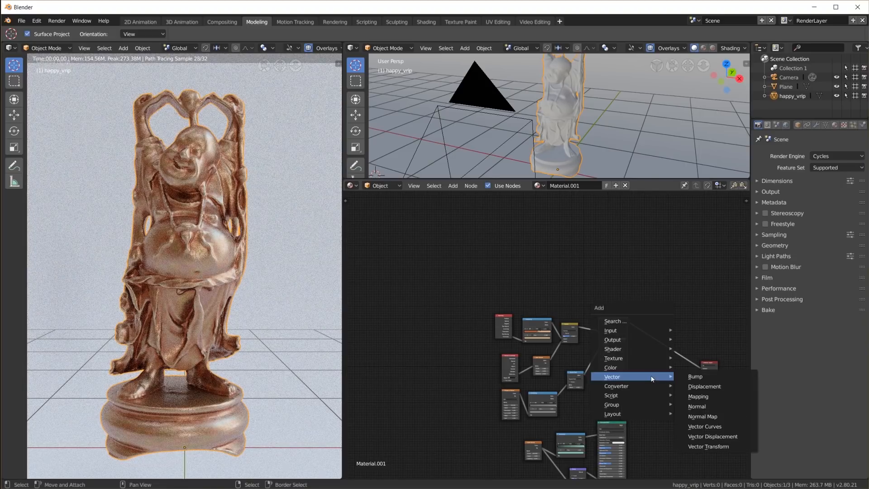
mouse_move(648, 346)
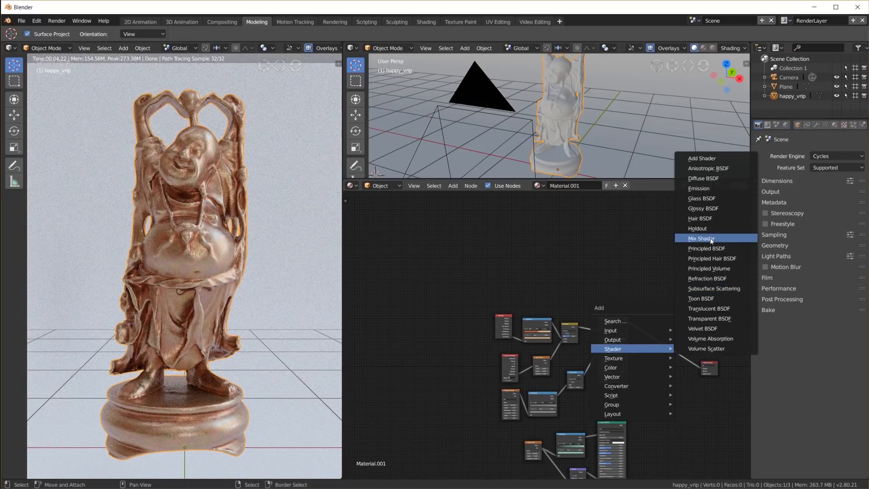
left_click(704, 239)
left_click(663, 352)
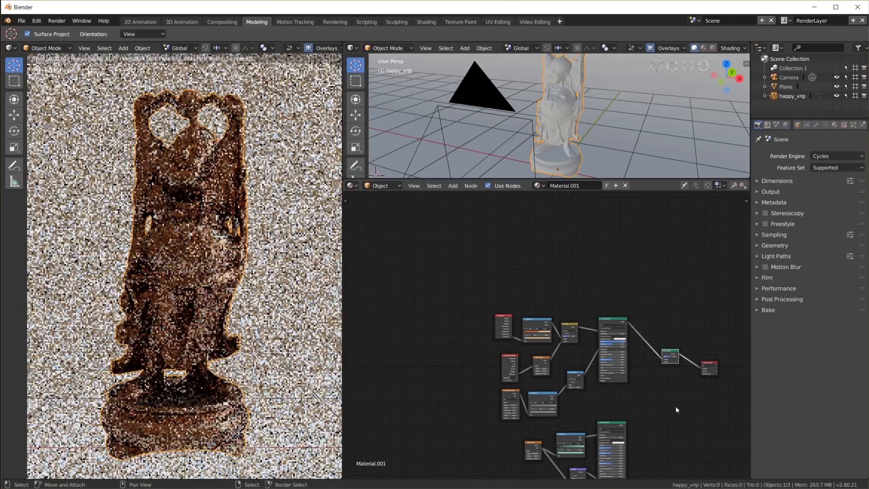
scroll(675, 407, "up", 5)
left_click_drag(548, 375, 618, 256)
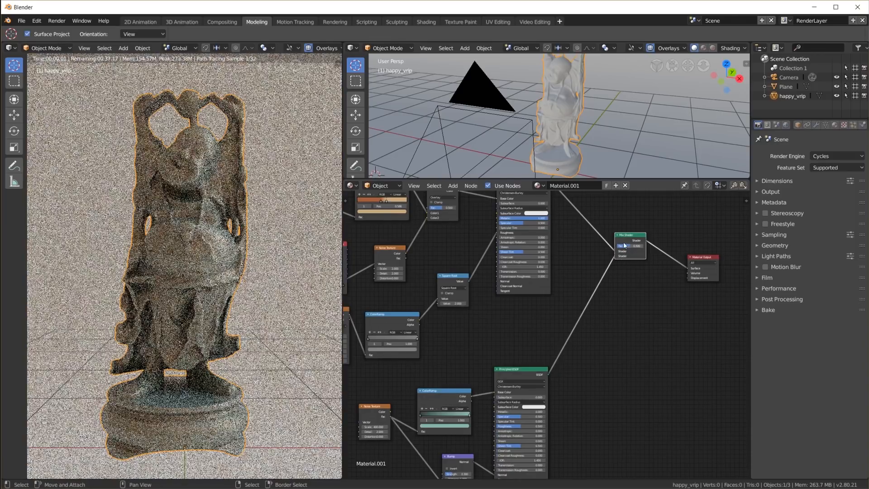
scroll(629, 338, "up", 3)
middle_click_drag(629, 338, 579, 424)
scroll(597, 395, "up", 3)
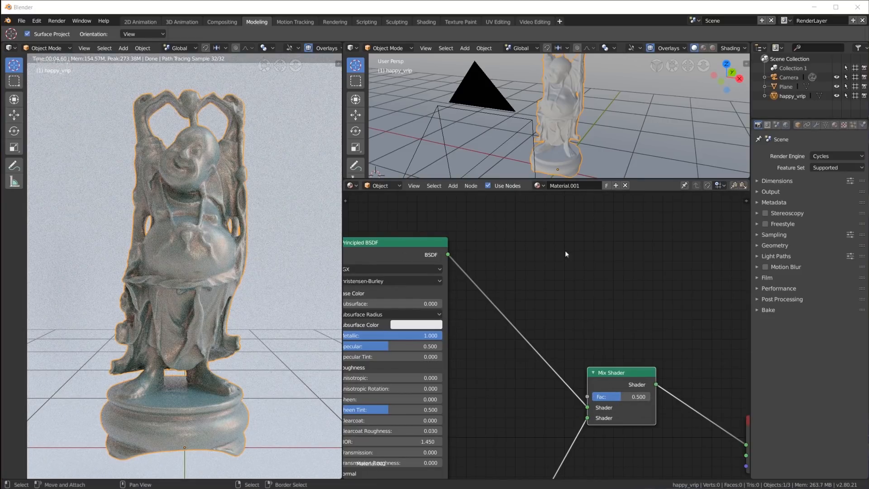
Add an Ambient Occlusion node above the copper nodes and preview its Color output on the statue.
scroll(523, 250, "down", 1)
scroll(522, 251, "down", 2)
middle_click_drag(510, 233, 686, 337)
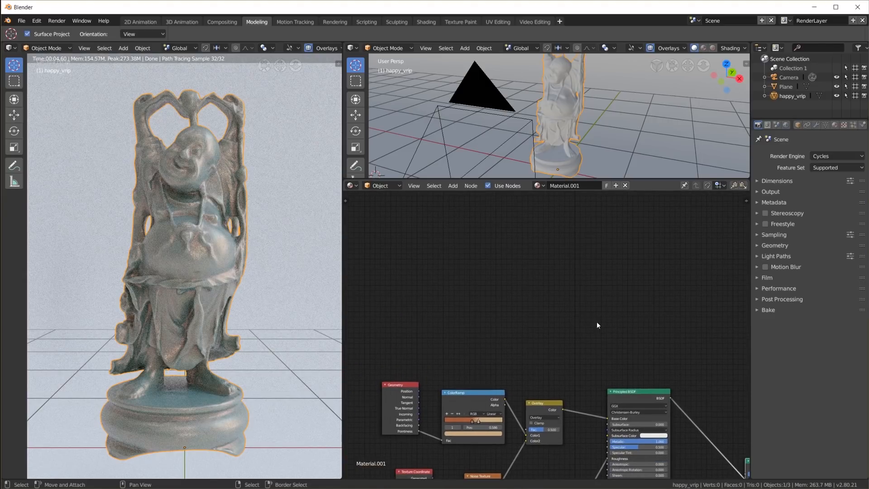
key("shift+a")
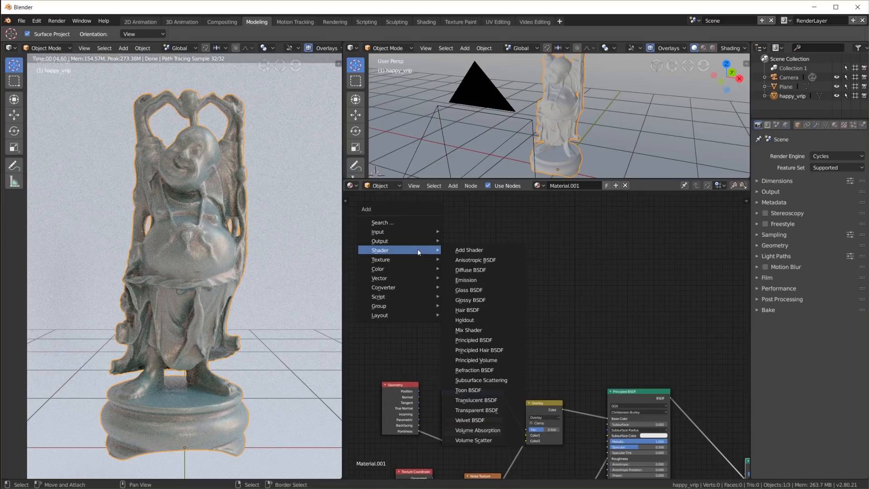
mouse_move(414, 232)
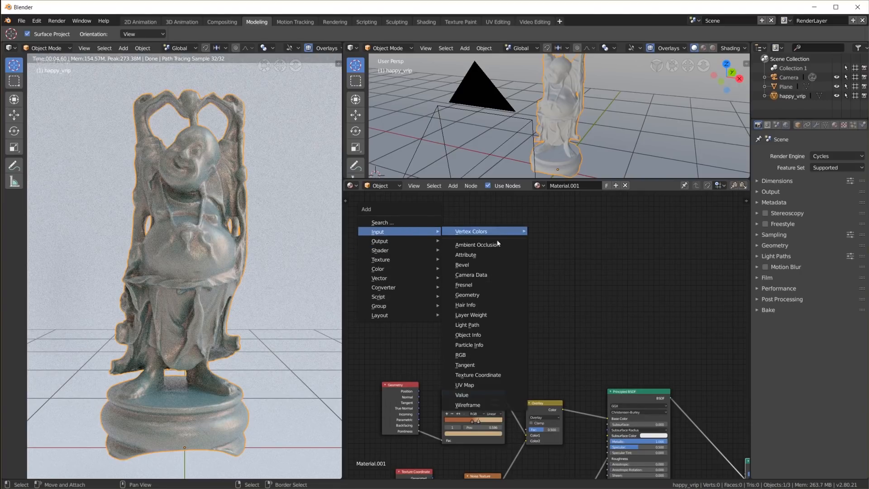
left_click(476, 245)
left_click(393, 237)
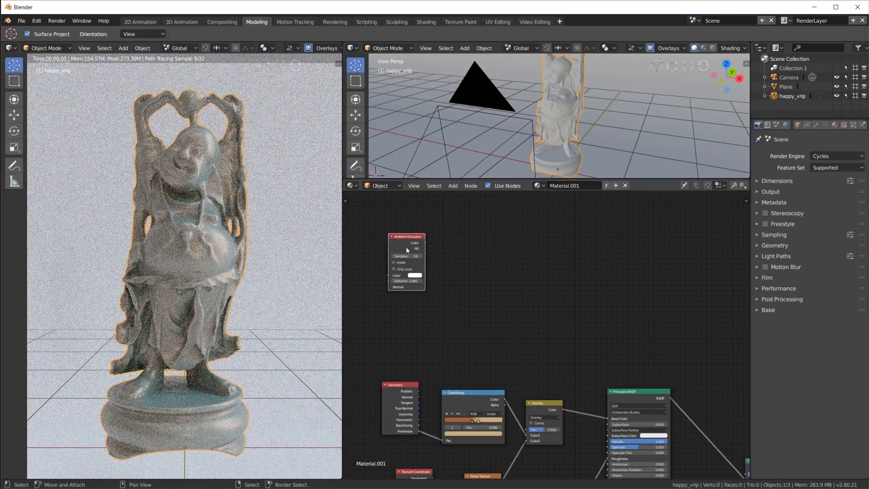
left_click(398, 241, "ctrl+shift")
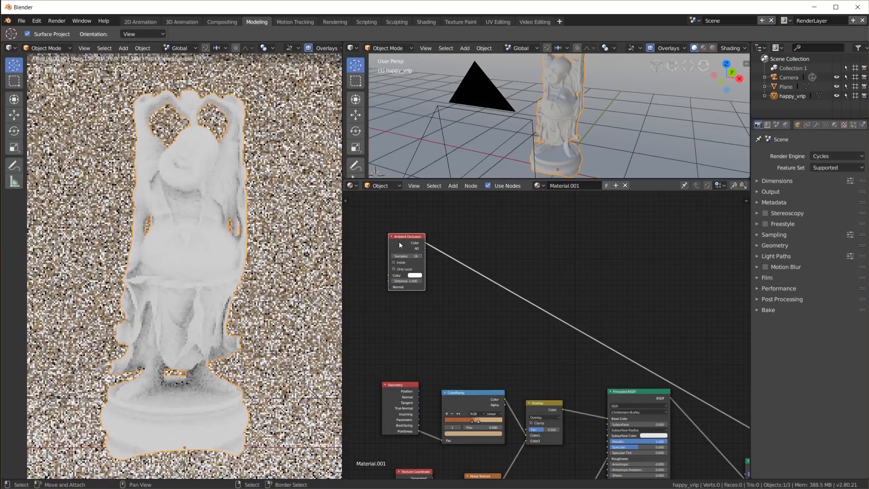
scroll(230, 222, "up", 5)
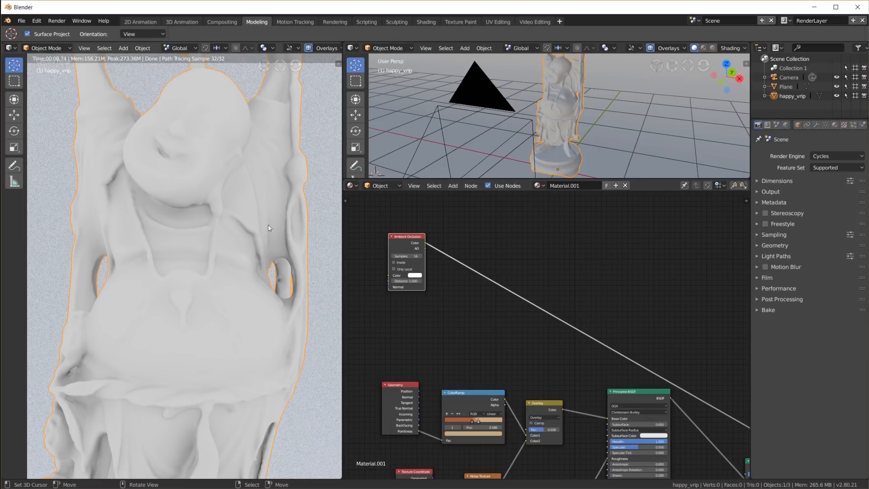
scroll(249, 266, "up", 2)
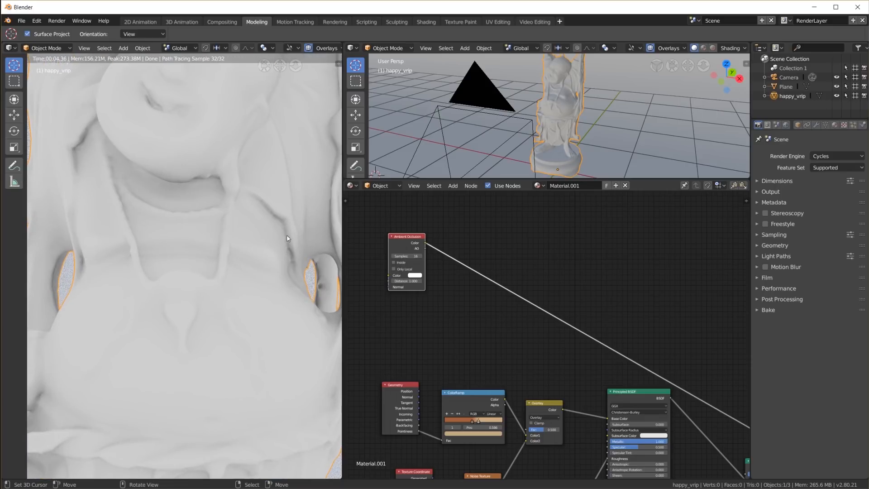
scroll(295, 236, "down", 4)
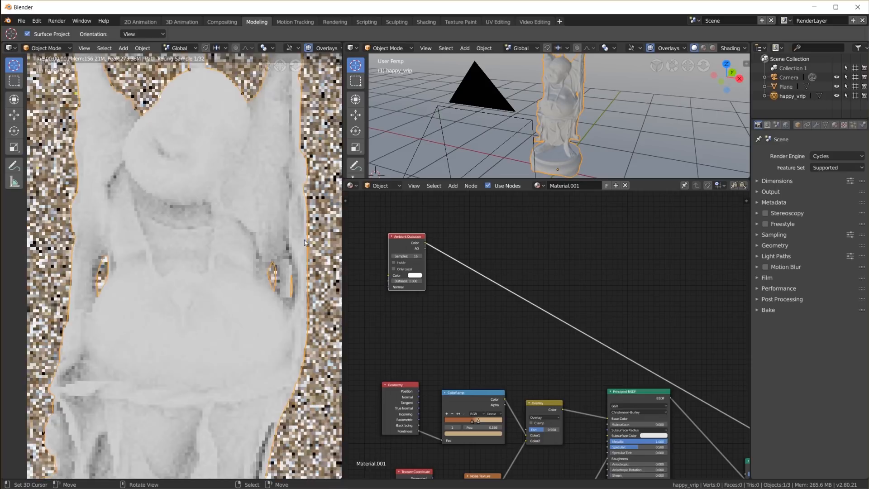
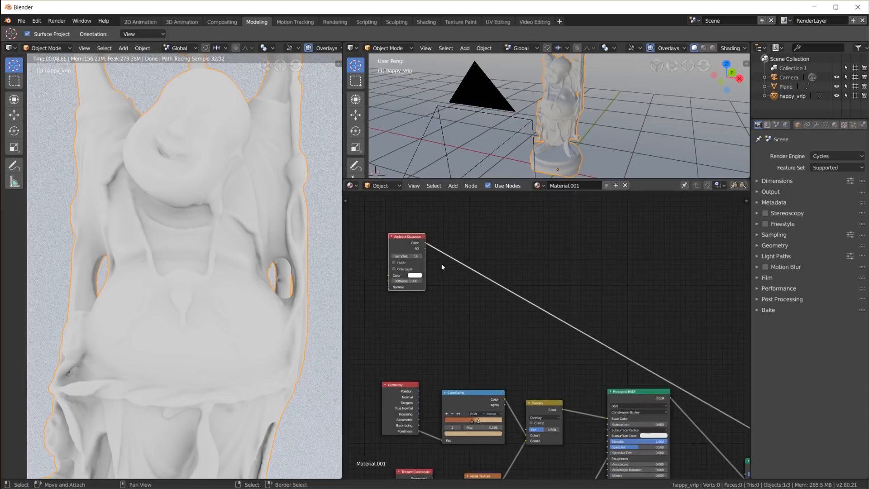
Enable Only Local on the Ambient Occlusion node and set its Distance to 5.
scroll(441, 263, "up", 2)
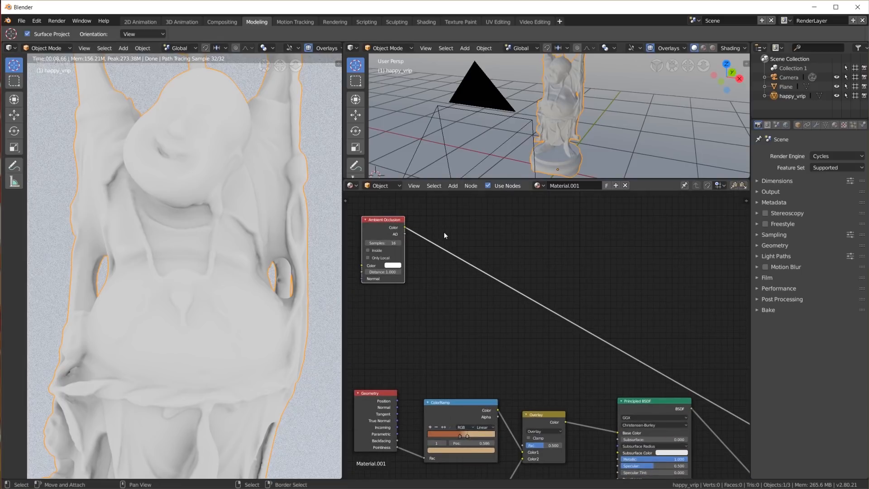
left_click(374, 257)
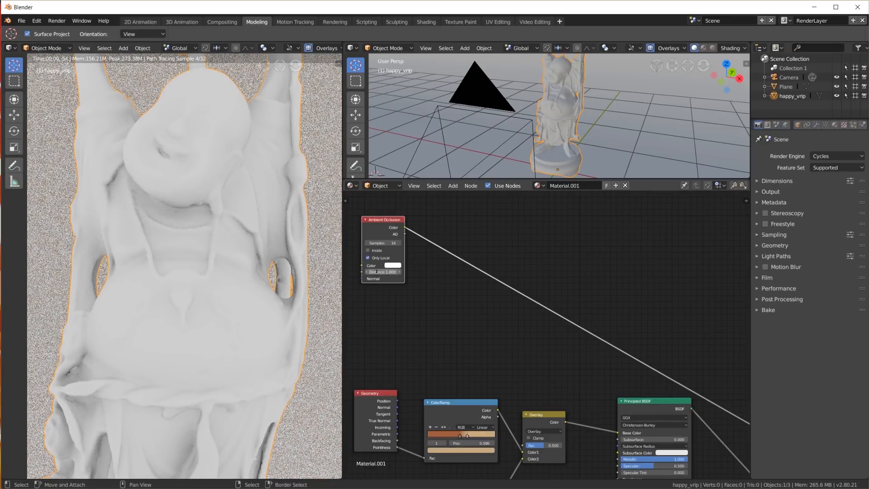
left_click_drag(389, 271, 391, 272)
Insert a ColorRamp node into the link leaving the Ambient Occlusion node's Color output.
key("shift+a")
mouse_move(465, 281)
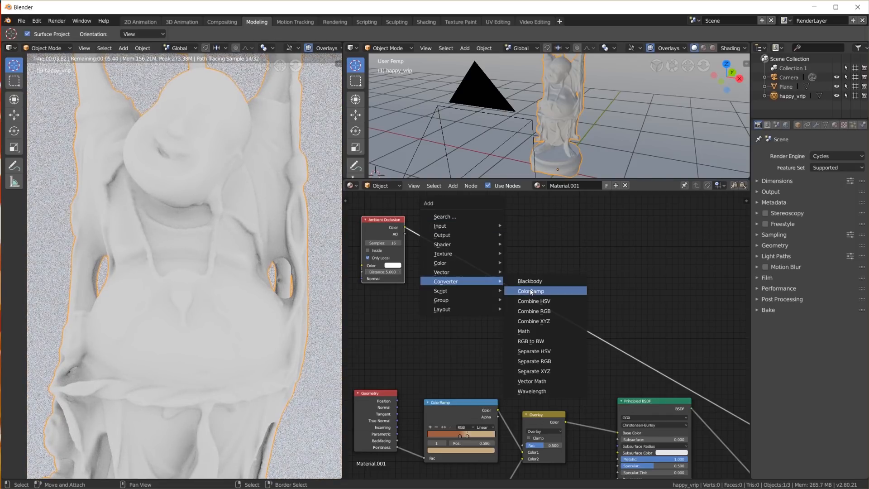
left_click(531, 291)
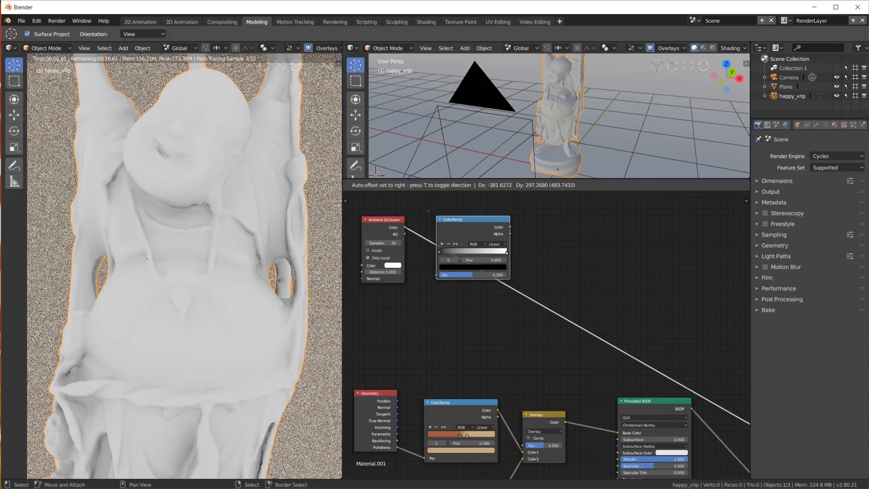
left_click(455, 226)
Move the occlusion ColorRamp's black stop to about 0.22 and white stop to about 0.7, checking the mask from the camera view.
left_click_drag(433, 248, 451, 248)
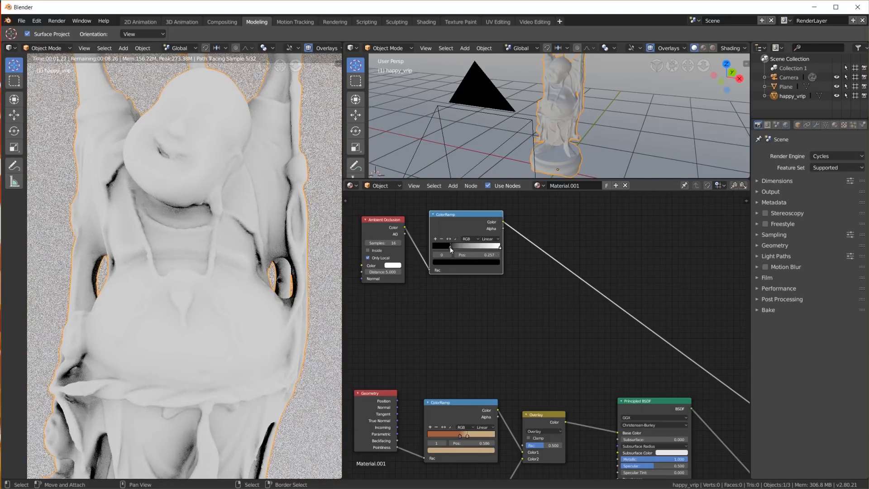
left_click_drag(450, 247, 446, 247)
left_click_drag(500, 248, 471, 247)
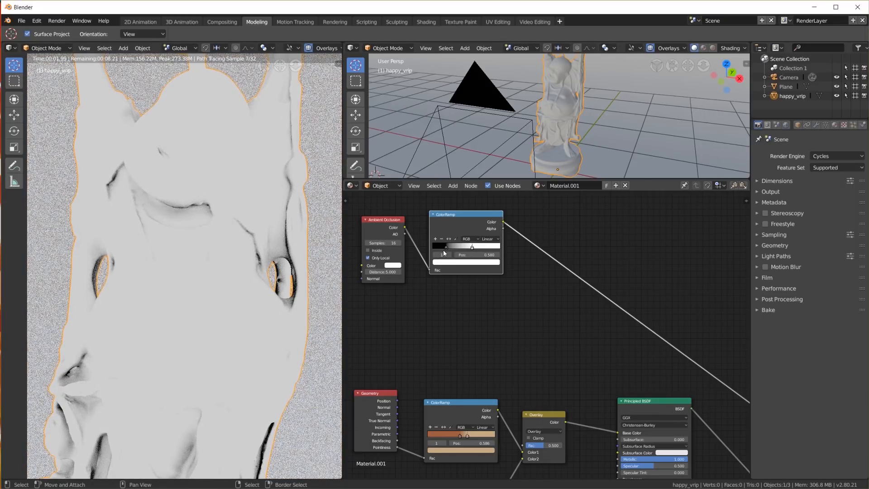
left_click(383, 219)
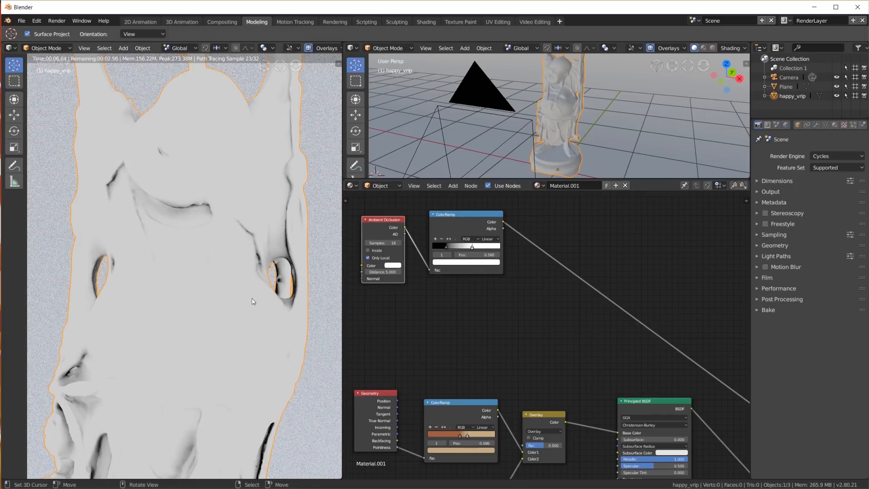
left_click(448, 248)
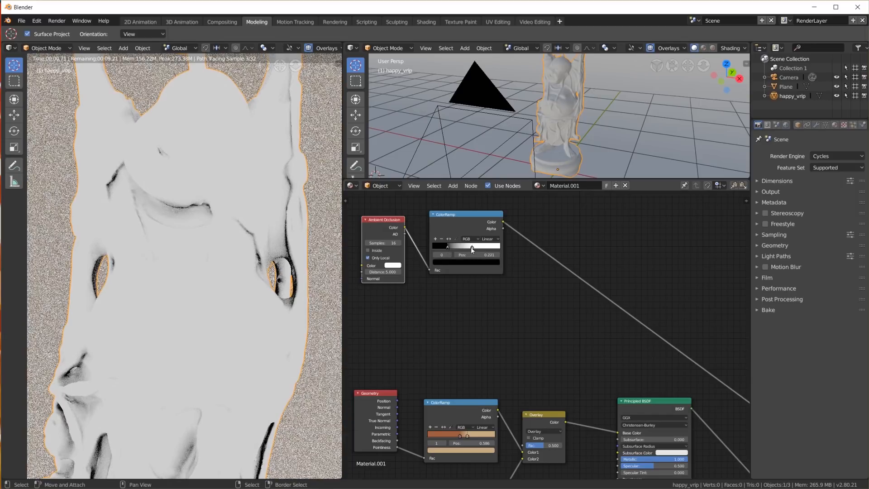
left_click_drag(472, 247, 480, 248)
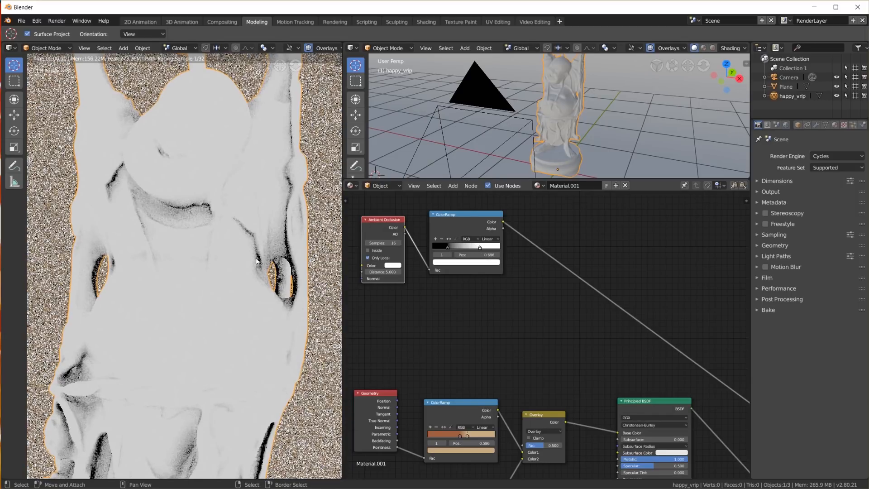
key("KP_0")
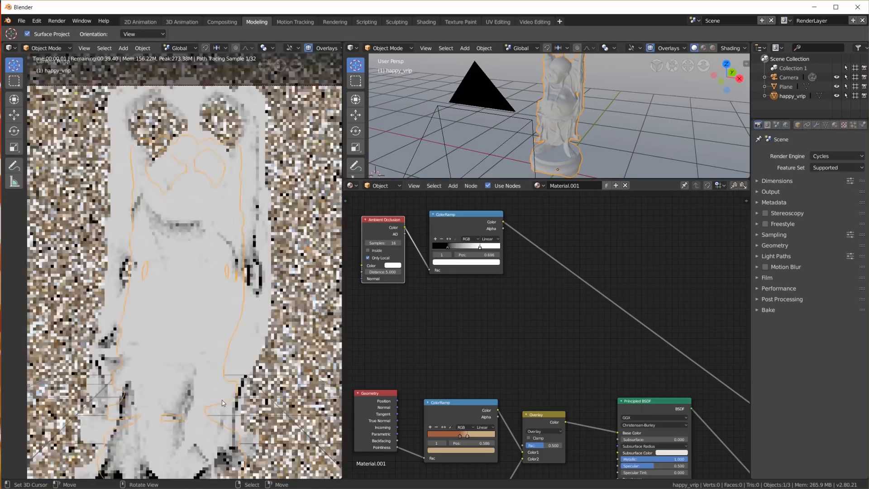
scroll(222, 403, "up", 1)
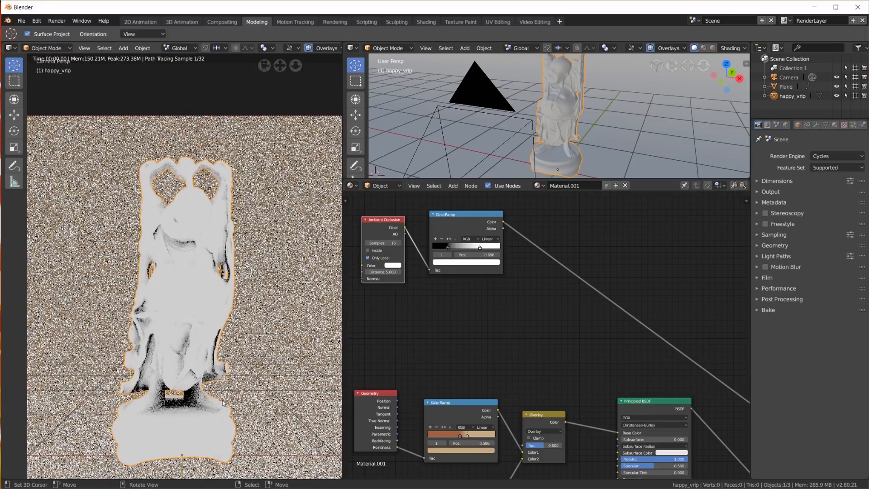
scroll(222, 403, "down", 1)
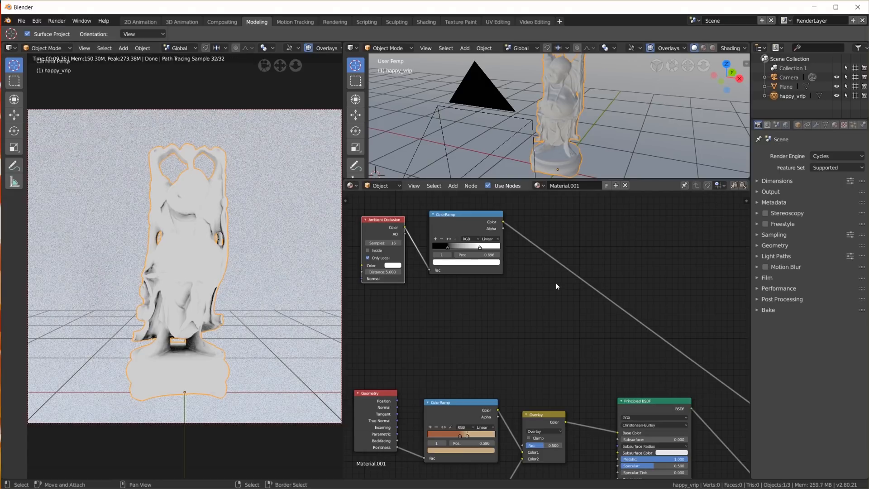
Duplicate the occlusion ColorRamp below itself, feed it from the Geometry node's Pointiness output, and preview the duplicate on the statue.
left_click_drag(383, 401, 395, 321)
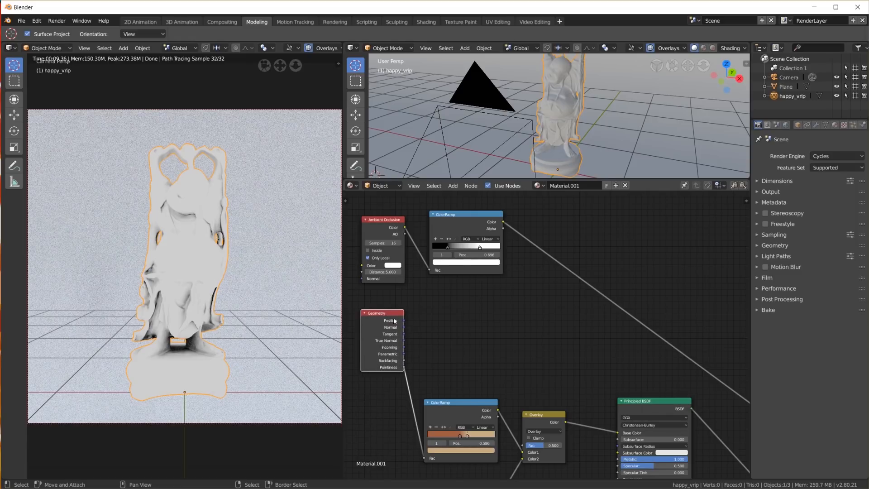
left_click(460, 220)
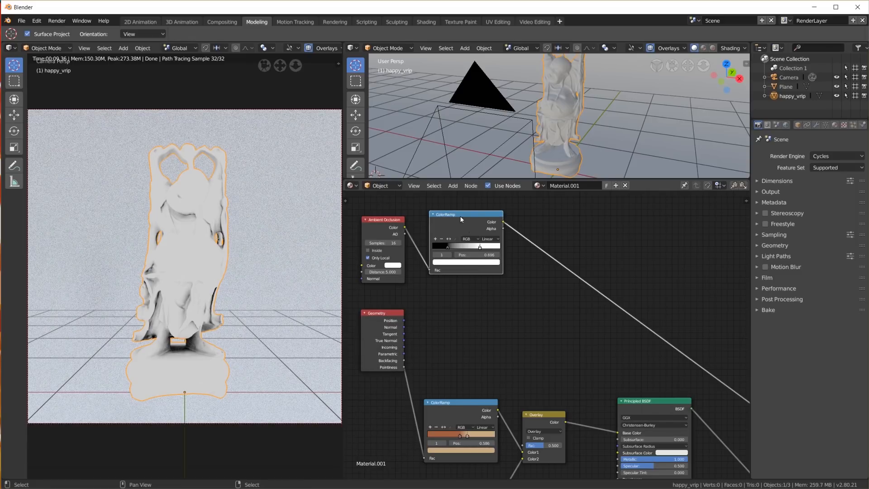
key("shift+d")
left_click(461, 310)
left_click_drag(405, 369, 430, 361)
left_click(464, 315, "ctrl+shift")
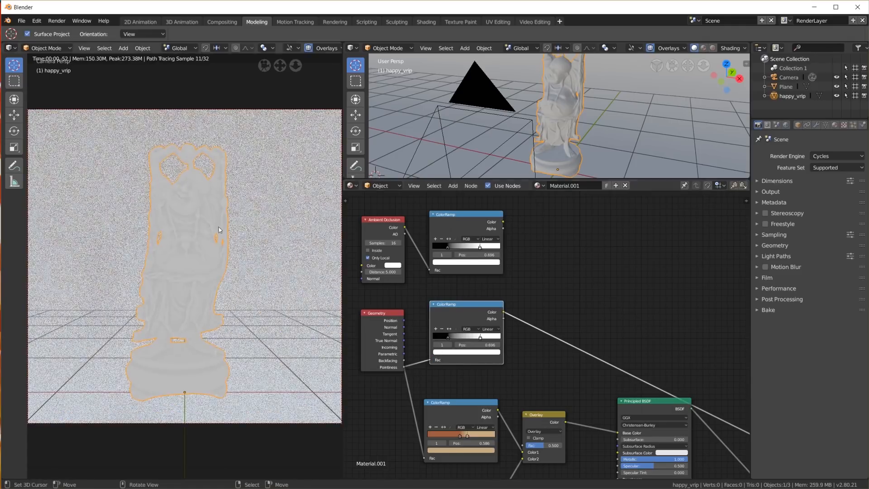
Set the pointiness ColorRamp's white stop position to 0.55.
scroll(220, 229, "up", 5)
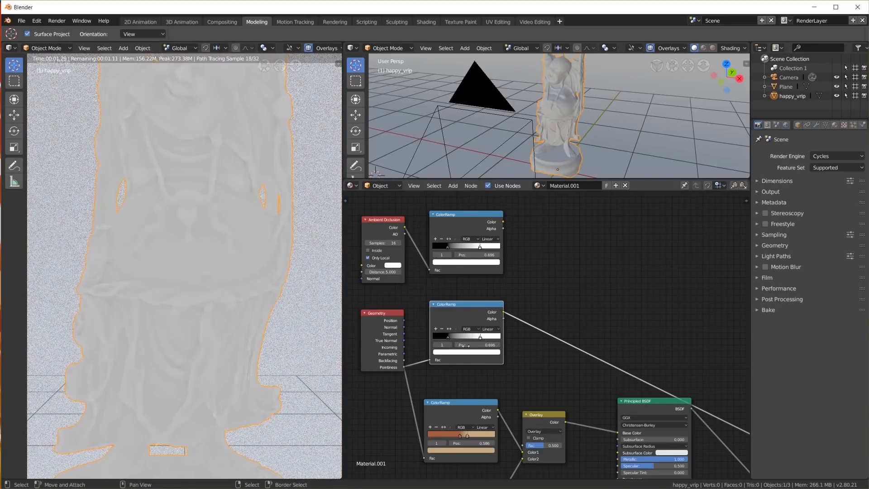
left_click(466, 346)
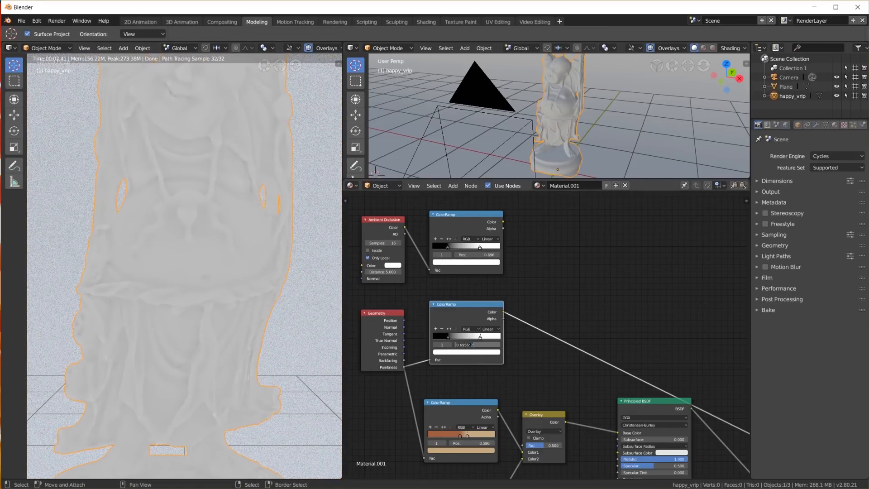
key("BackSpace")
key("BackSpace")
key("BackSpace")
key("BackSpace")
key("BackSpace")
key("BackSpace")
key("BackSpace")
type(".45")
key("Return")
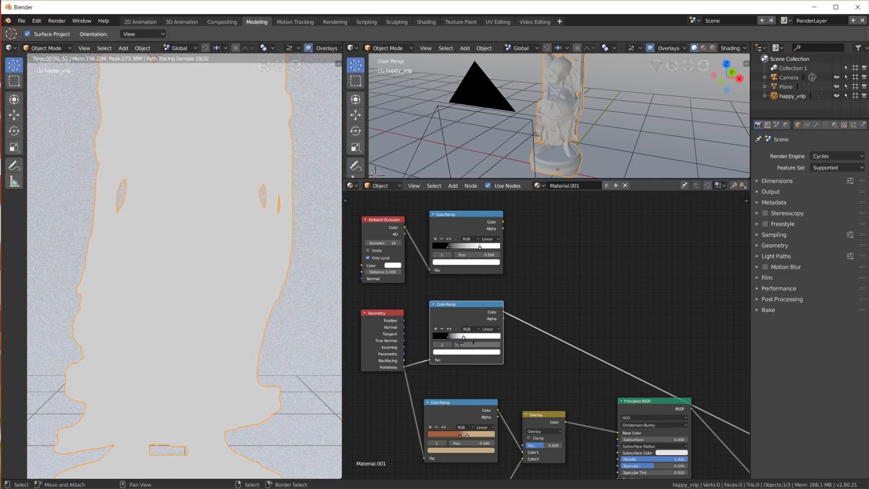
left_click_drag(466, 345, 474, 343)
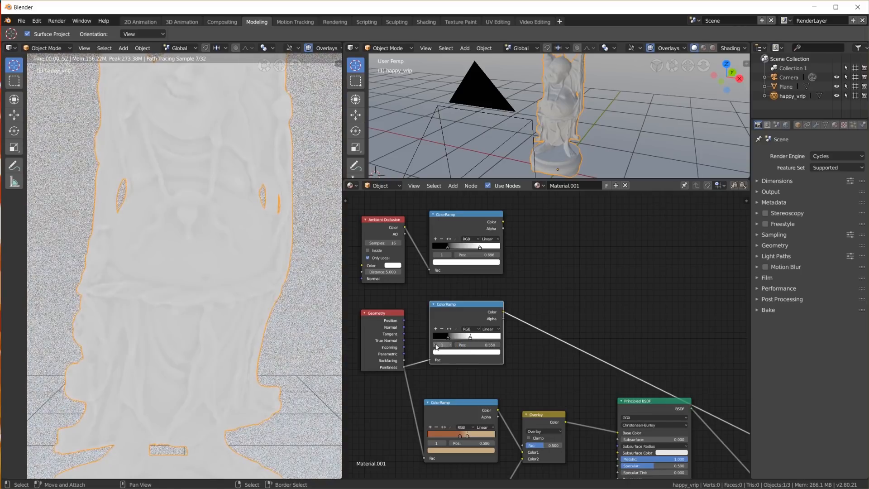
Set the pointiness ColorRamp's black stop to 0.45 and move its white stop to about 0.5.
left_click(437, 345)
left_click(466, 345)
type(".45")
key("Return")
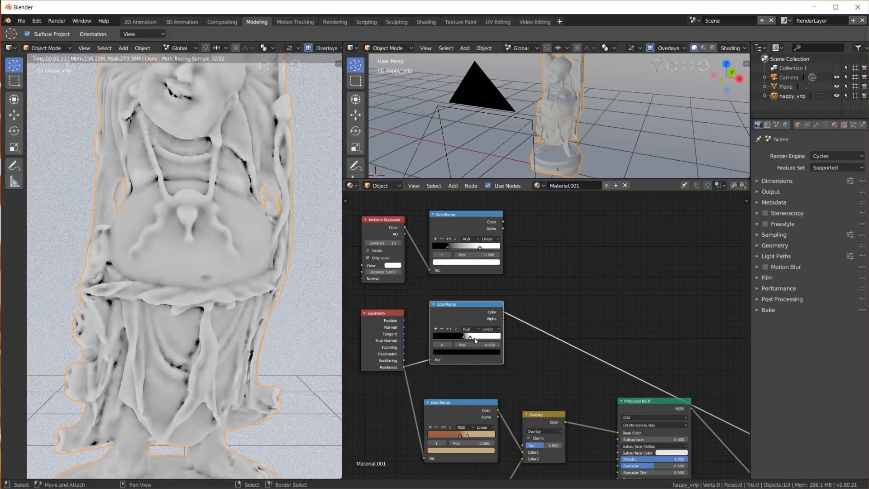
left_click_drag(471, 338, 467, 340)
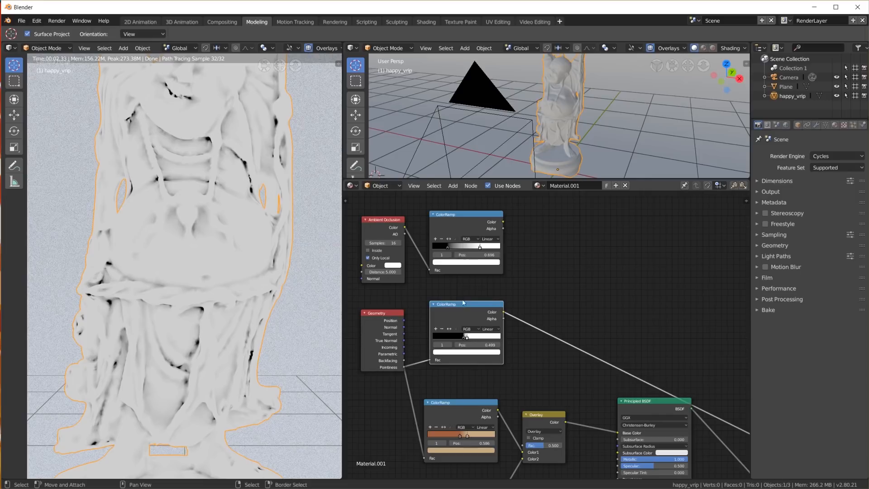
Add a MixRGB node set to Multiply, connect the occlusion and pointiness ramps to its color inputs, and preview the combined mask.
key("shift+a")
mouse_move(551, 244)
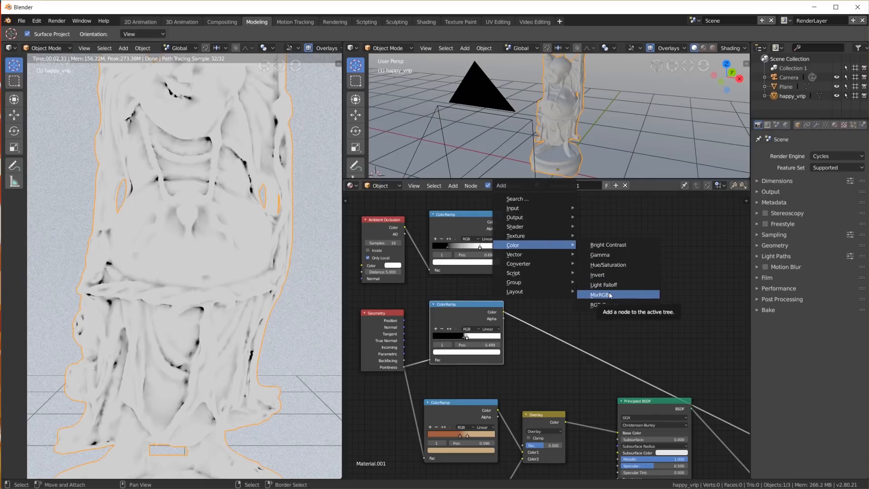
left_click(609, 294)
left_click(554, 260)
left_click(556, 261)
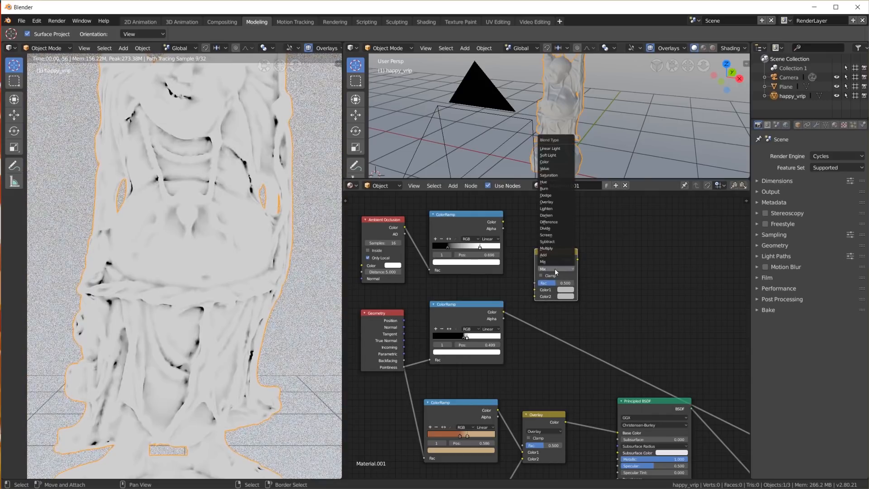
left_click(547, 248)
left_click_drag(504, 312, 504, 223)
left_click(552, 259, "ctrl+shift")
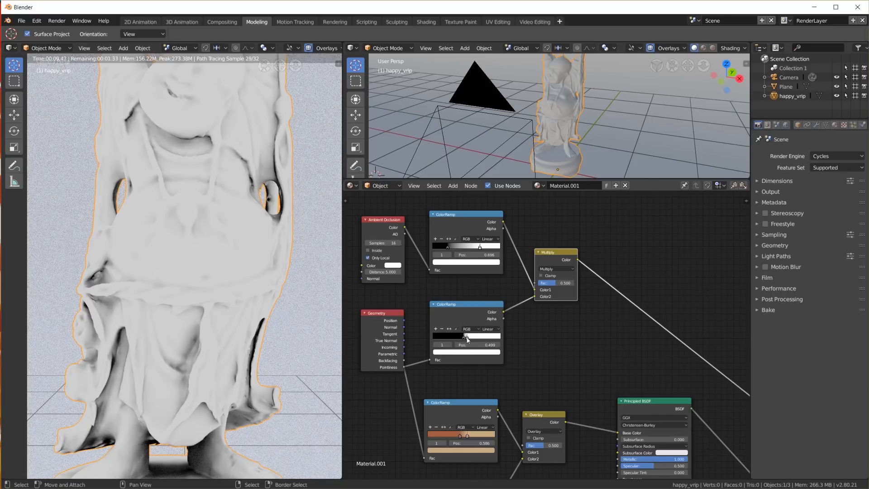
Fine-tune the pointiness ColorRamp, moving its black stop to about 0.479 and its white stop to about 0.507.
left_click_drag(467, 339, 466, 338)
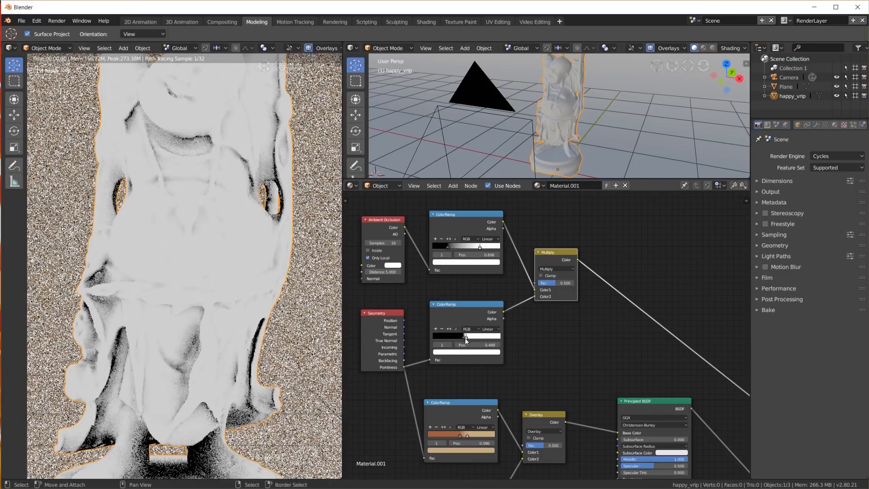
left_click(465, 337)
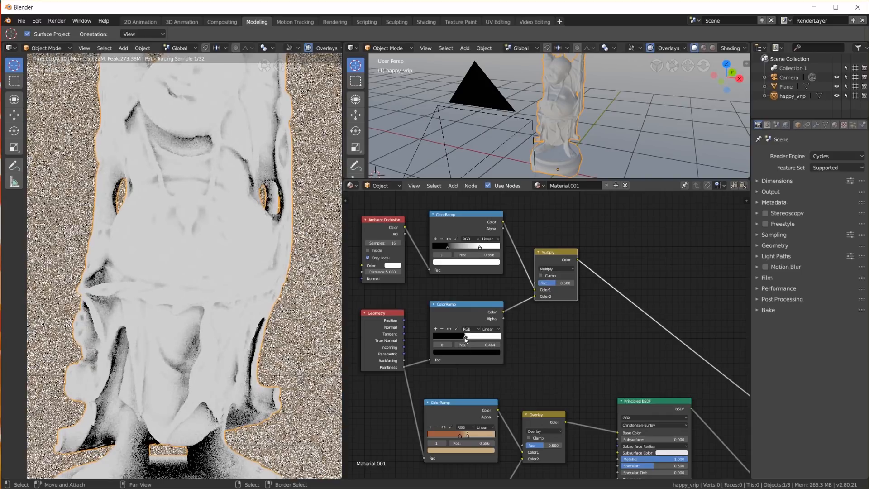
left_click_drag(467, 339, 467, 339)
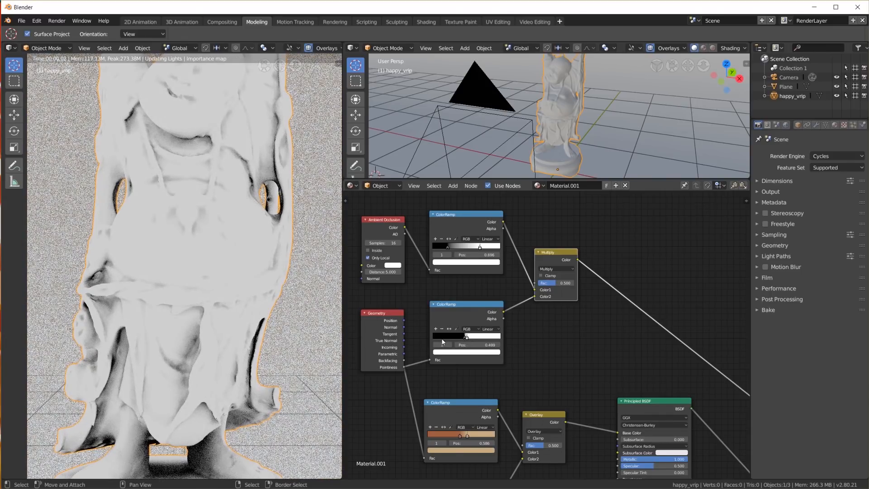
scroll(356, 349, "up", 3)
scroll(357, 350, "up", 2)
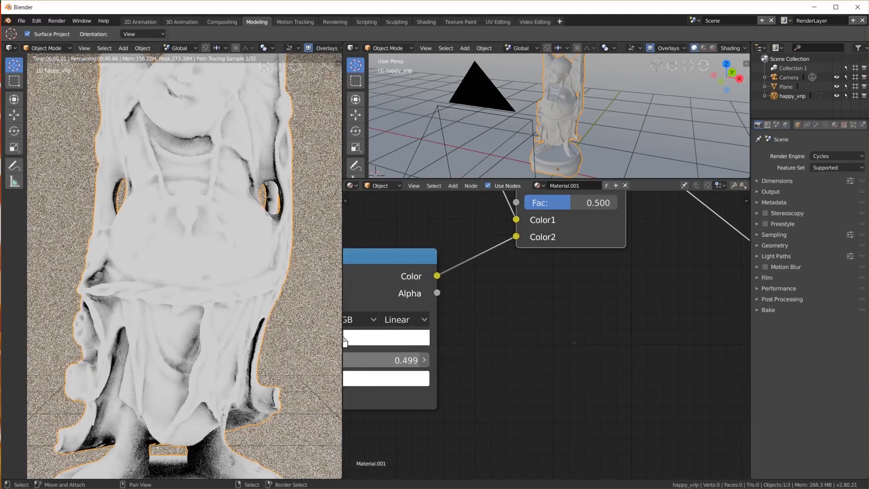
middle_click_drag(574, 343, 581, 342)
middle_click_drag(366, 345, 520, 334)
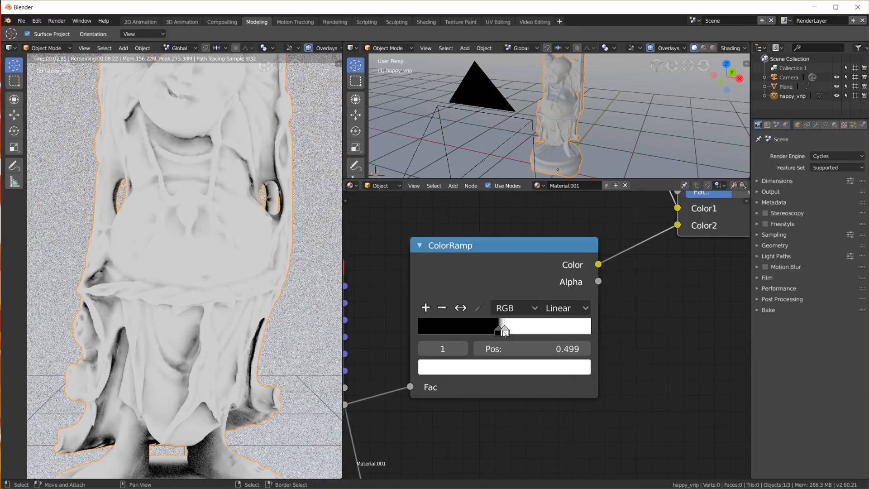
left_click_drag(499, 332, 503, 331)
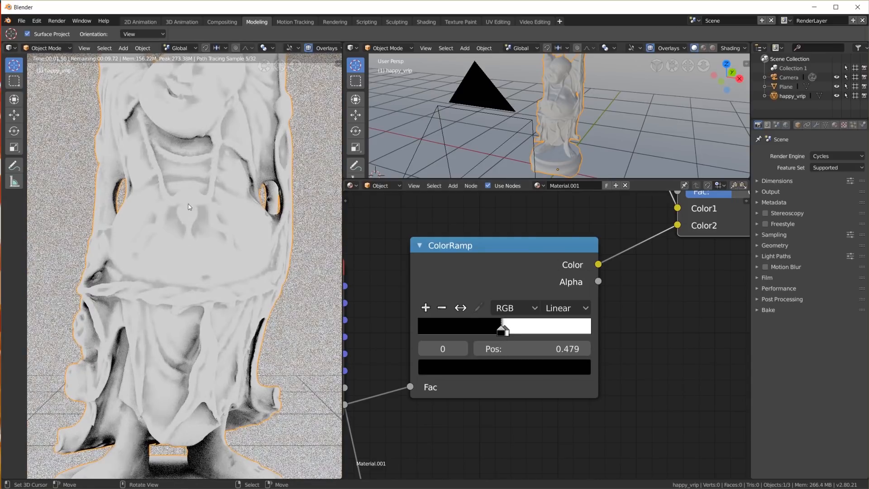
left_click(508, 334)
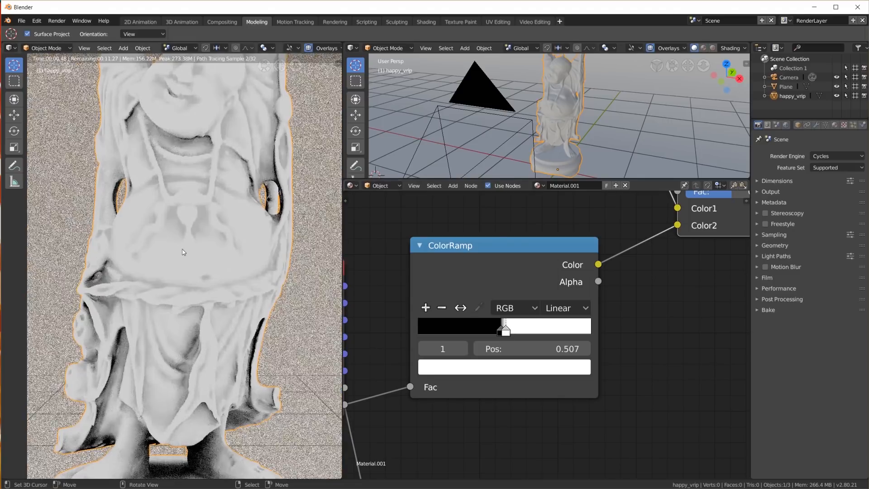
Connect the Multiply node's Color output to the Mix Shader's Fac input and preview the Mix Shader on the whole statue.
key("Home")
scroll(183, 252, "down", 3)
scroll(183, 253, "up", 3)
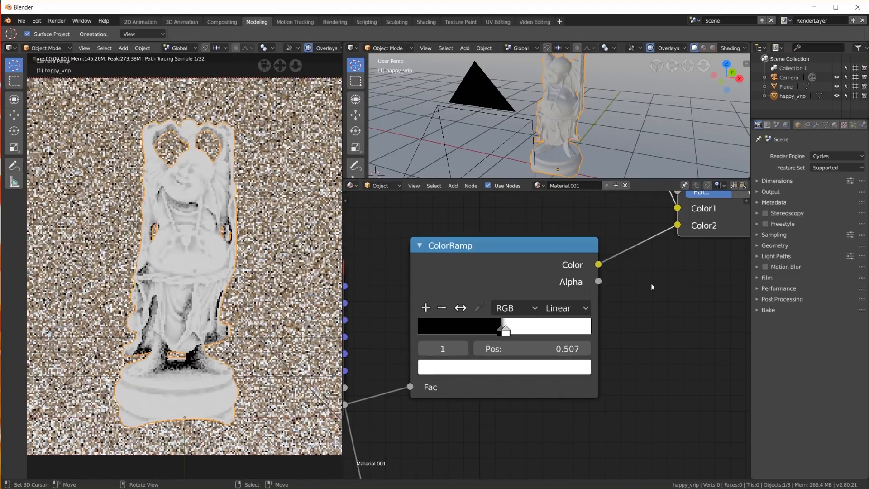
scroll(652, 285, "down", 6)
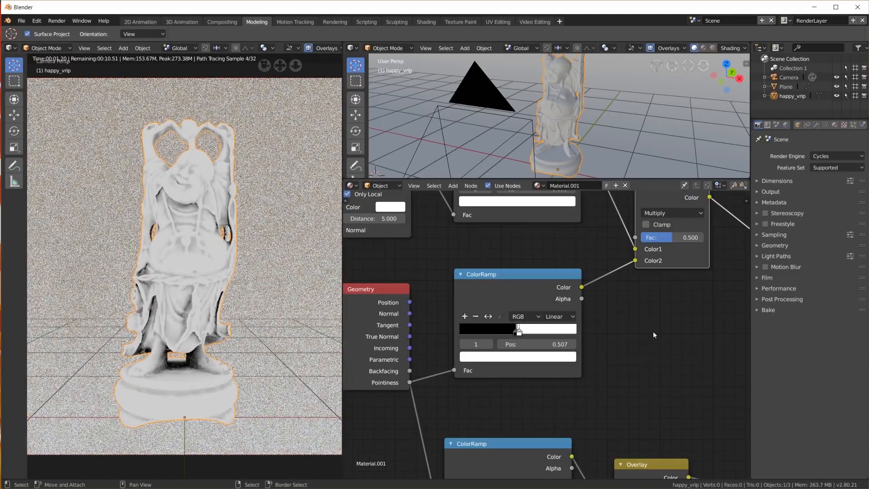
middle_click_drag(567, 288, 536, 233)
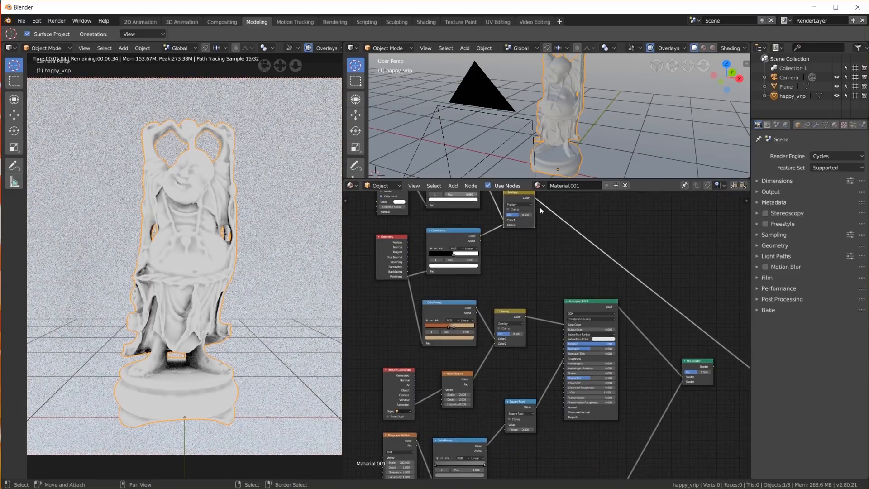
left_click_drag(535, 198, 683, 372)
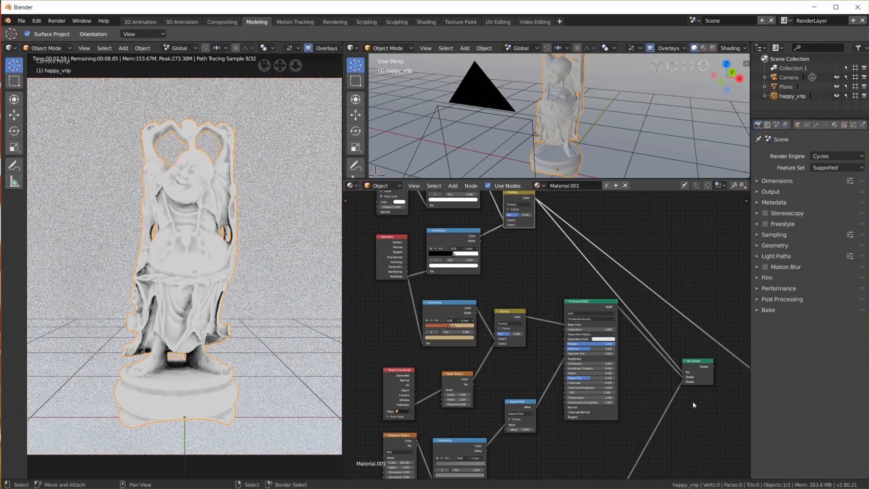
left_click(694, 365, "ctrl+shift")
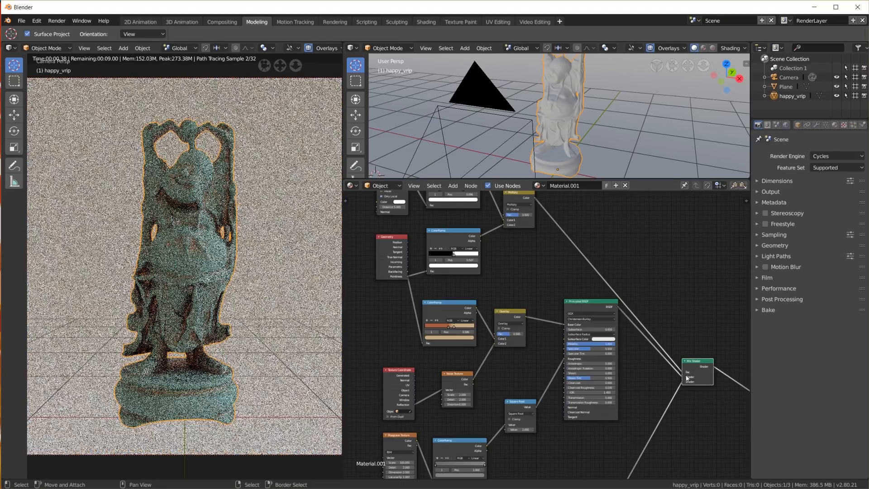
Raise the Multiply node's Fac to 1 and move the occlusion ColorRamp's white stop to about 0.525.
scroll(230, 253, "up", 4)
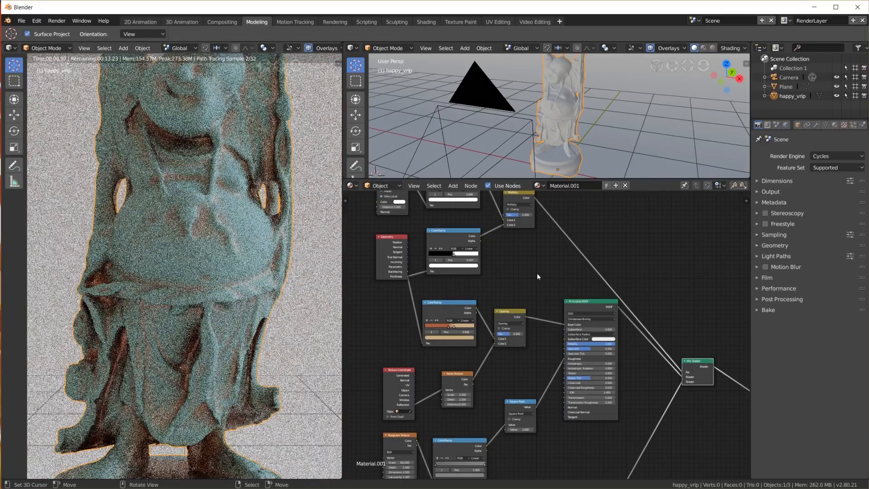
middle_click_drag(485, 195, 613, 303)
left_click_drag(661, 311, 679, 311)
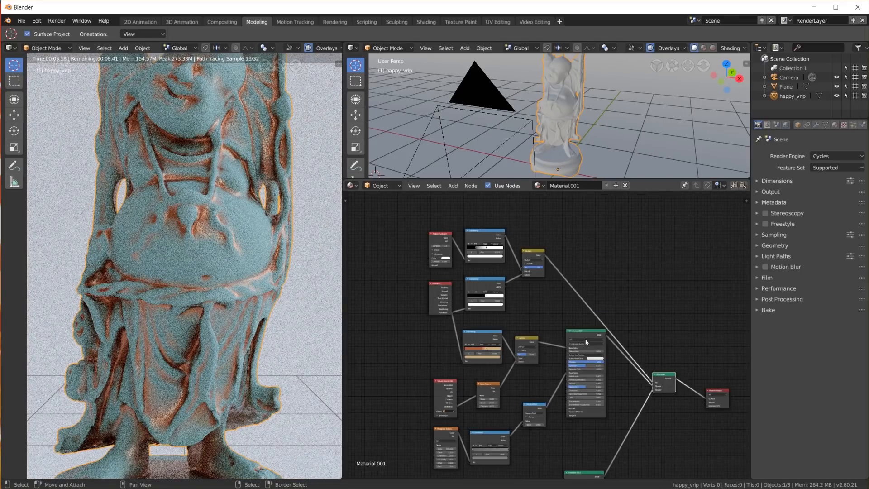
scroll(618, 316, "up", 2)
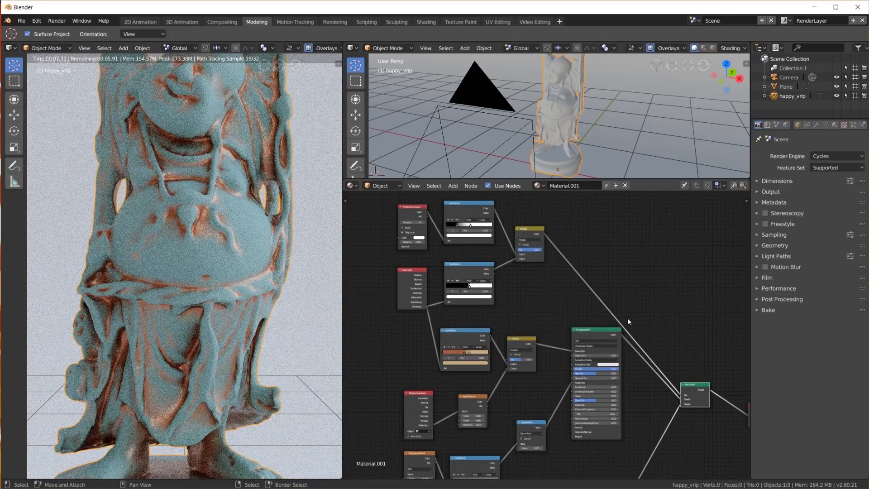
scroll(553, 230, "up", 3)
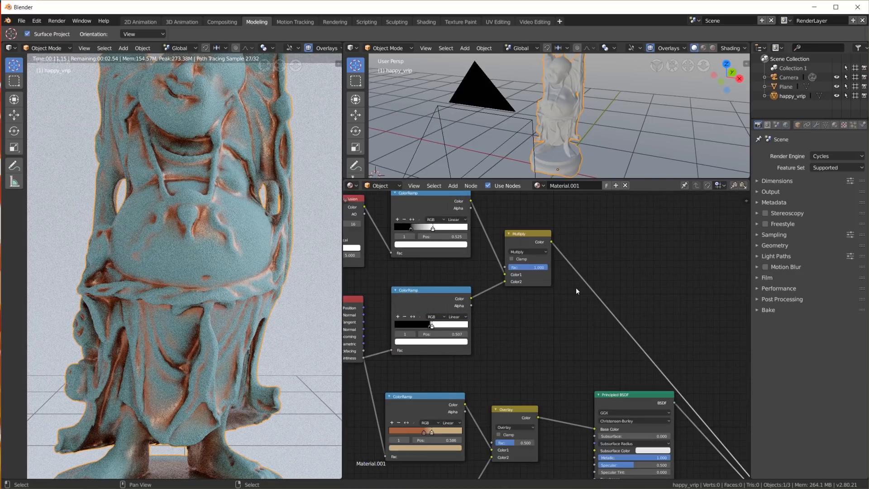
Insert an Invert node between the Multiply node and the Mix Shader, checking the material from the camera view.
key("shift+a")
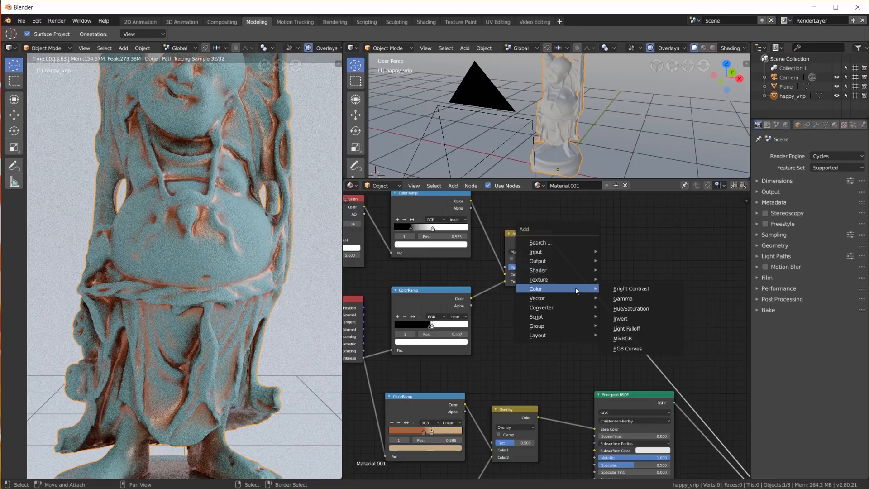
left_click(621, 318)
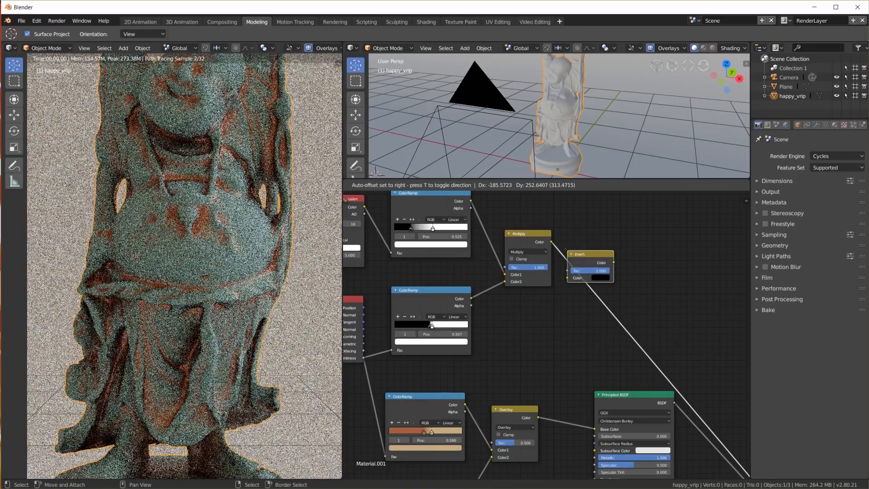
left_click(566, 249)
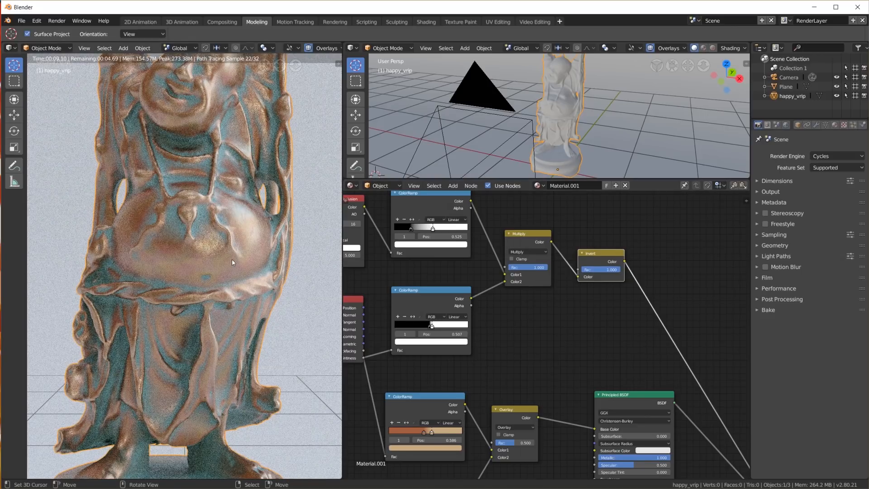
key("KP_0")
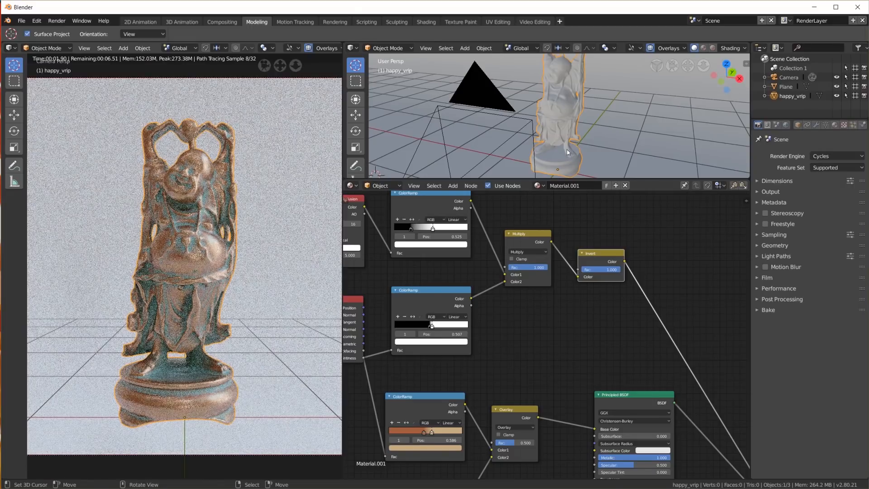
View the World environment nodes, check the statue up close, and return to the object's material nodes.
left_click(382, 186)
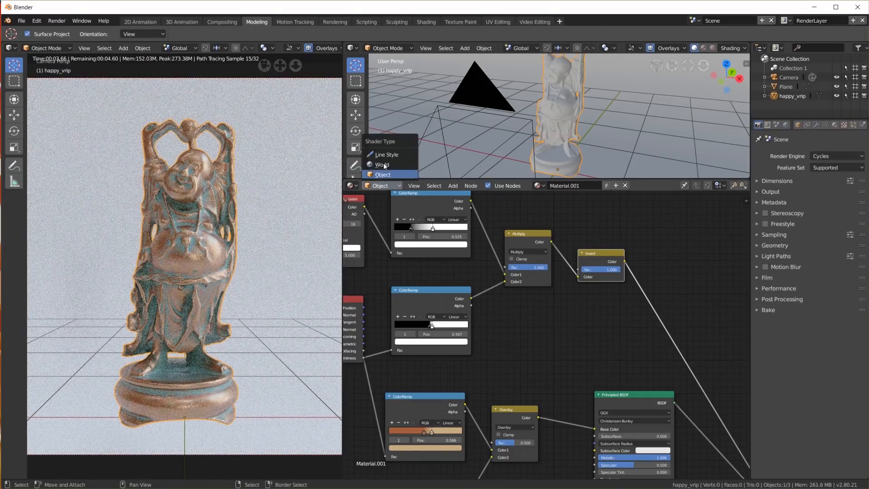
left_click(383, 165)
left_click_drag(580, 452, 574, 451)
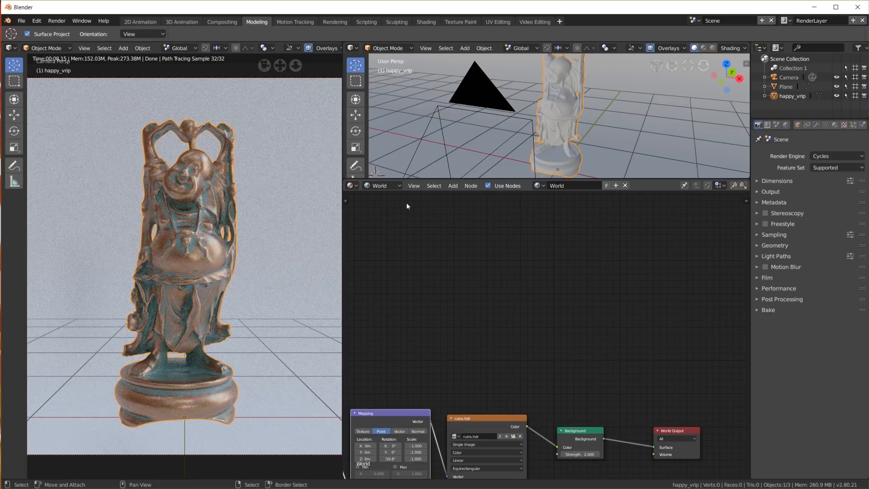
scroll(171, 267, "up", 5)
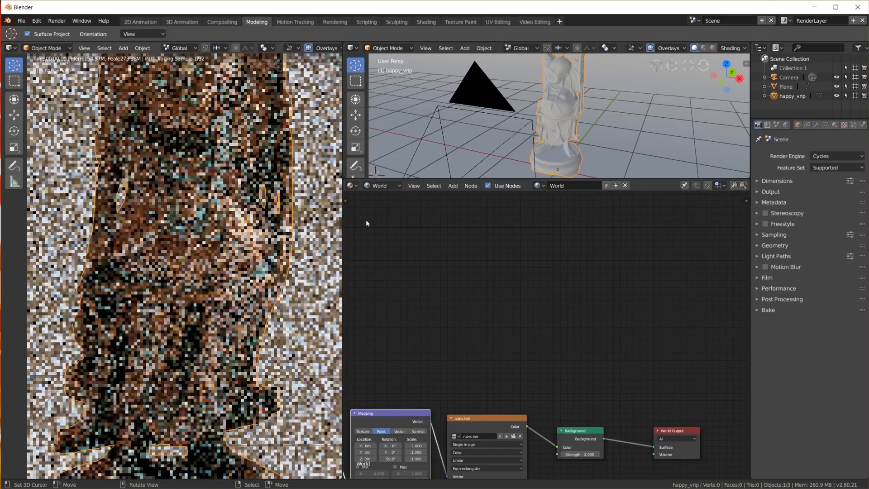
left_click(390, 184)
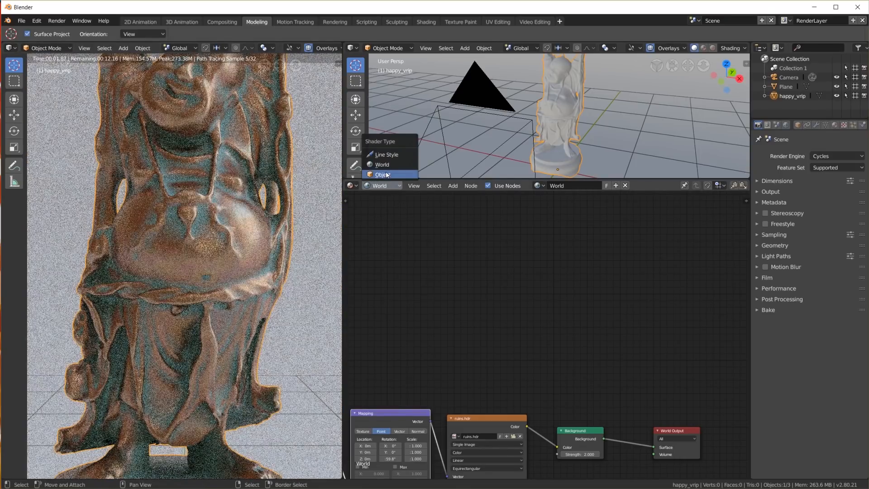
left_click(387, 174)
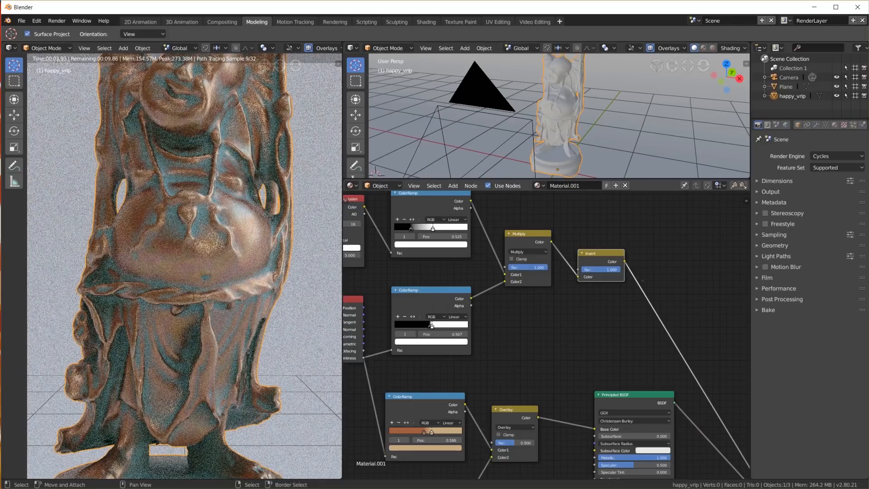
Move the tan stop of the copper ColorRamp to 0.546 while previewing the Overlay node's color on the statue.
middle_click_drag(427, 433, 537, 335)
scroll(538, 335, "up", 10)
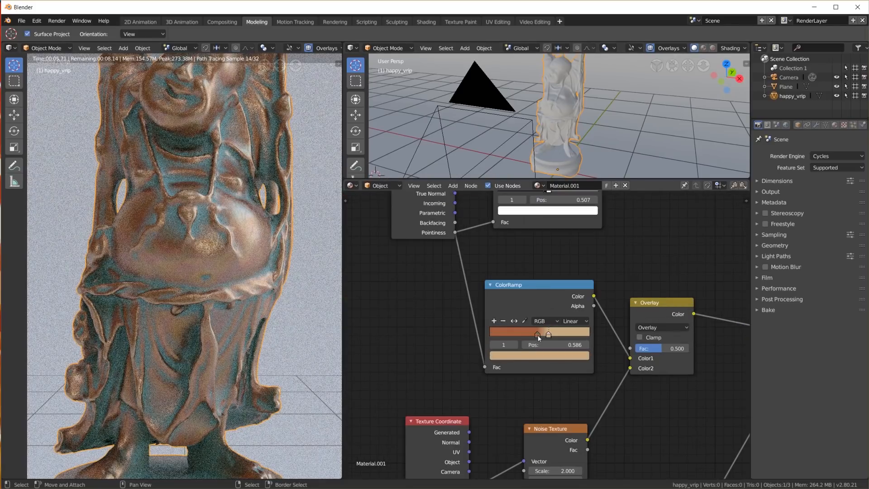
left_click_drag(532, 334, 544, 336)
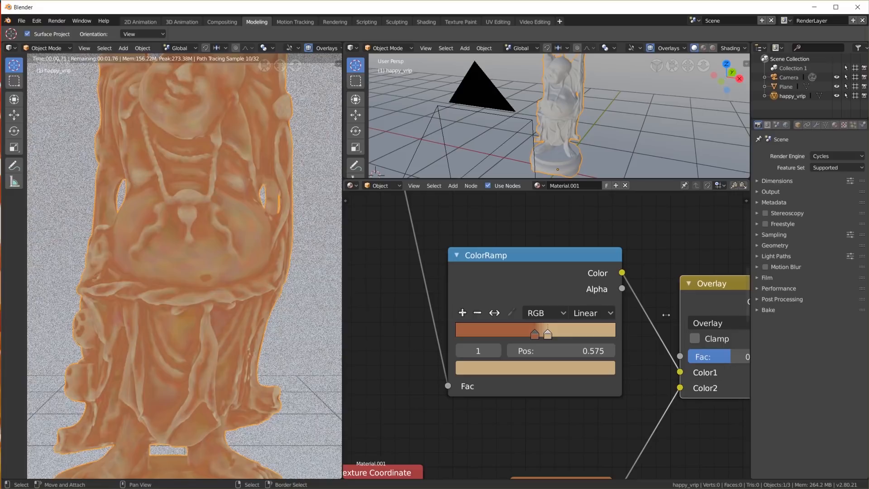
left_click_drag(548, 338, 544, 335)
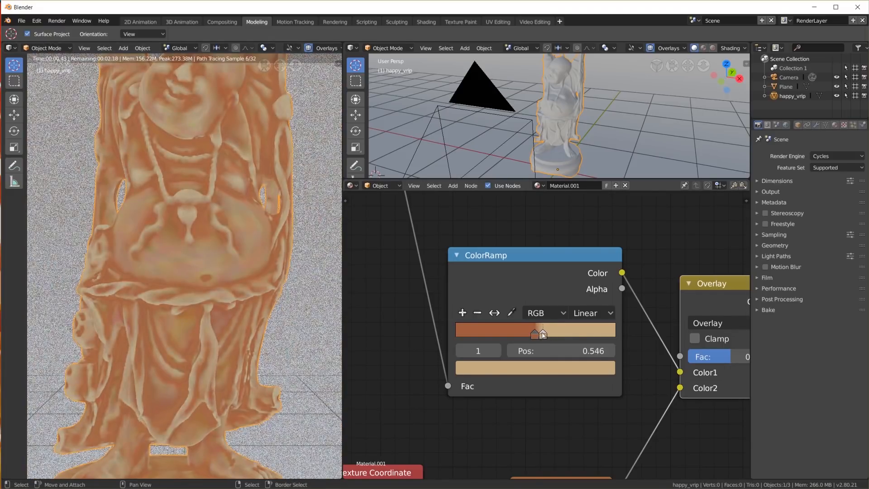
scroll(485, 267, "down", 1)
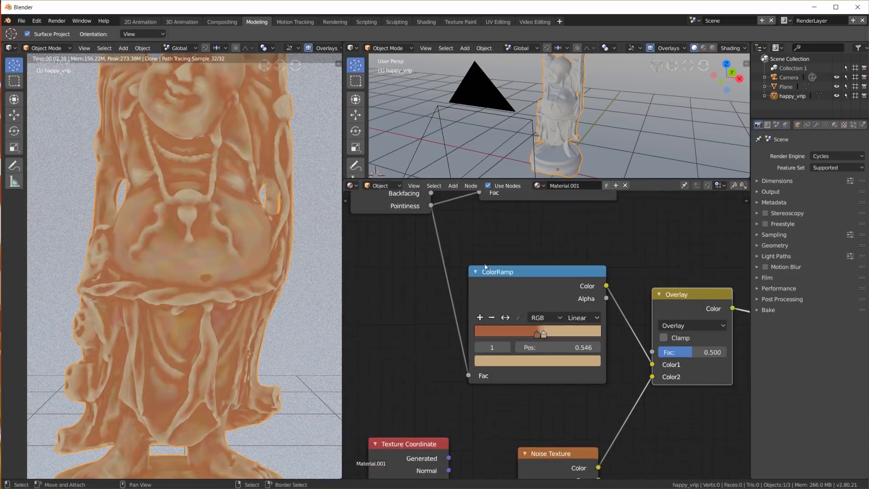
scroll(485, 267, "down", 4)
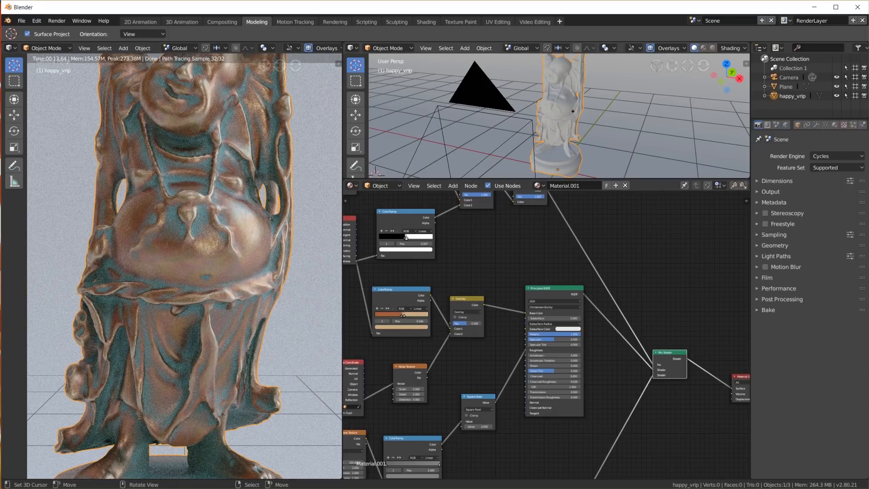
Check the statue's mesh density in Edit Mode, and return to Object Mode and the camera view.
key("Tab")
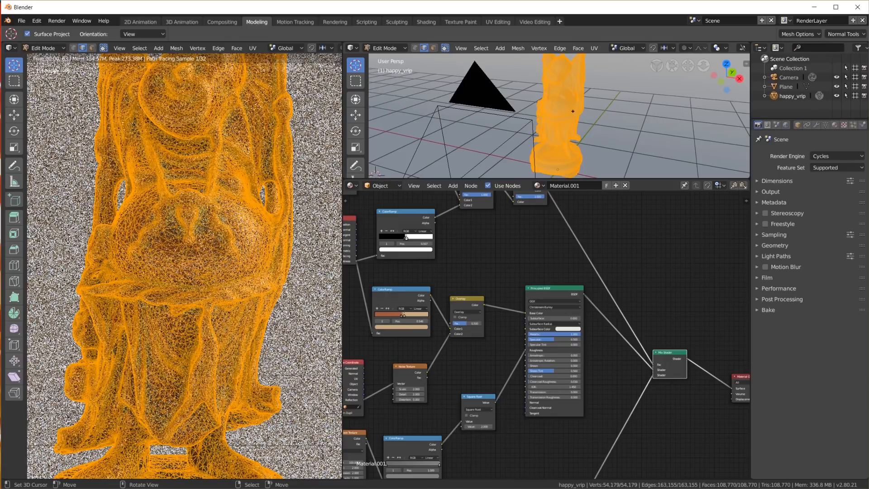
key("Tab")
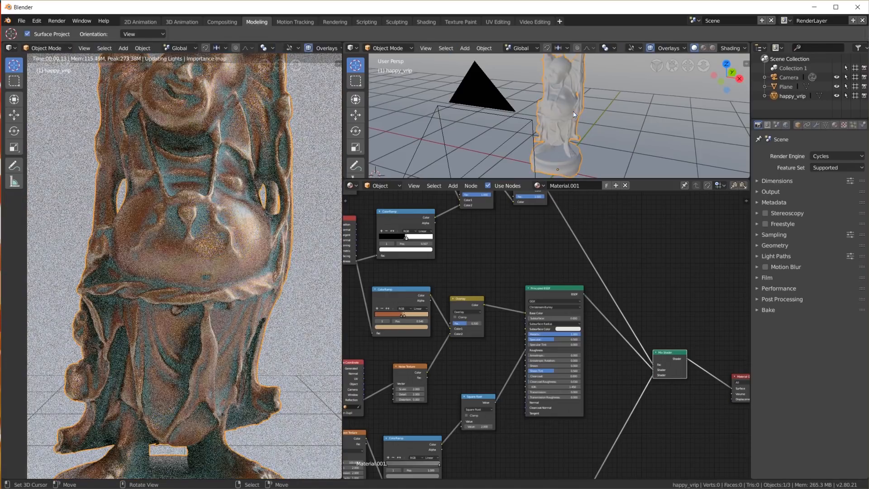
scroll(230, 303, "up", 5)
scroll(231, 300, "down", 5)
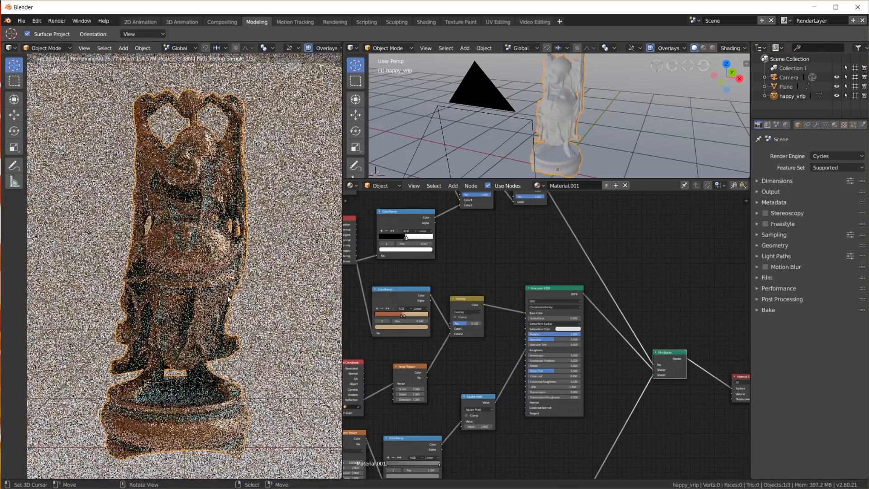
key("KP_0")
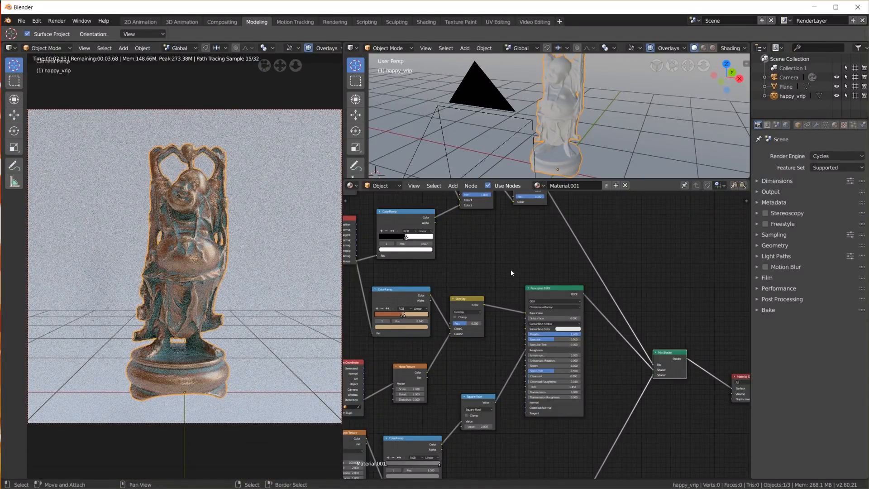
Review the complete material node tree alongside the rendered statue.
scroll(511, 271, "down", 3)
scroll(486, 263, "up", 3)
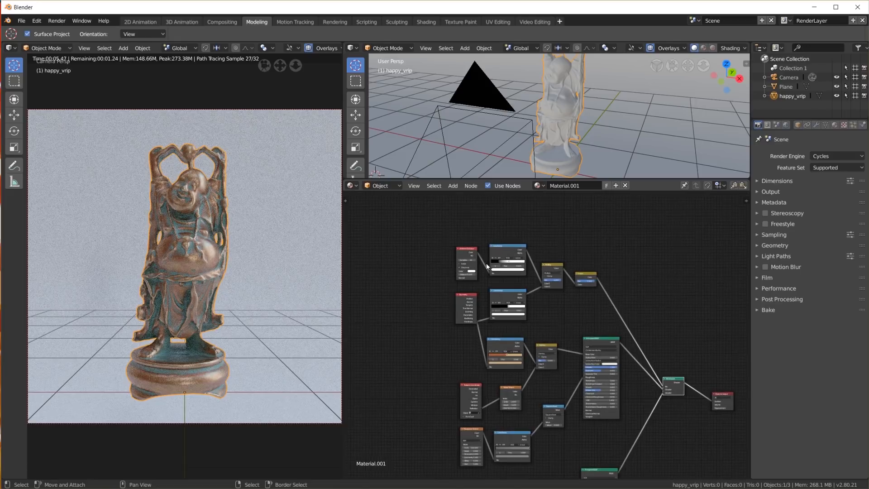
scroll(425, 224, "up", 1)
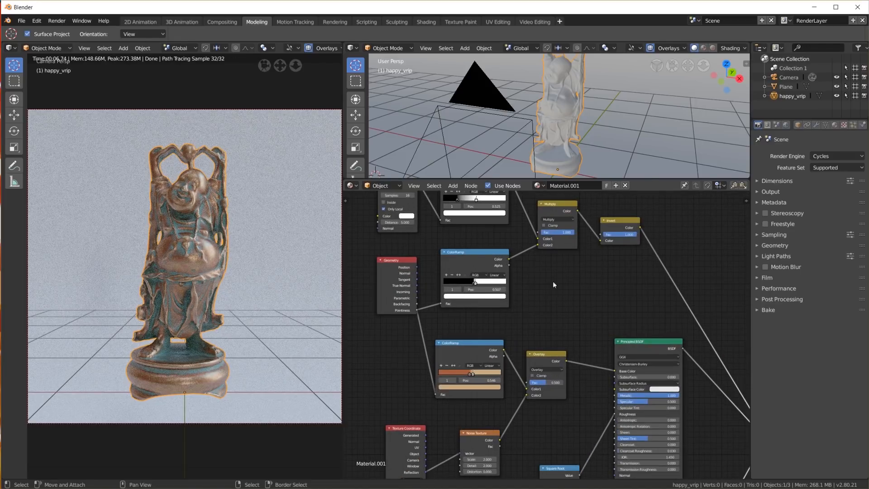
scroll(553, 289, "down", 4)
scroll(560, 278, "down", 3)
scroll(561, 272, "up", 2)
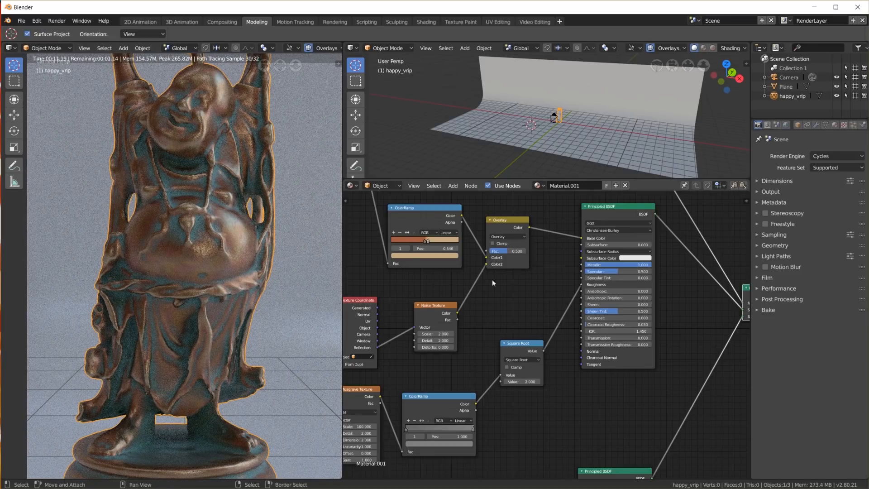
scroll(526, 290, "down", 4)
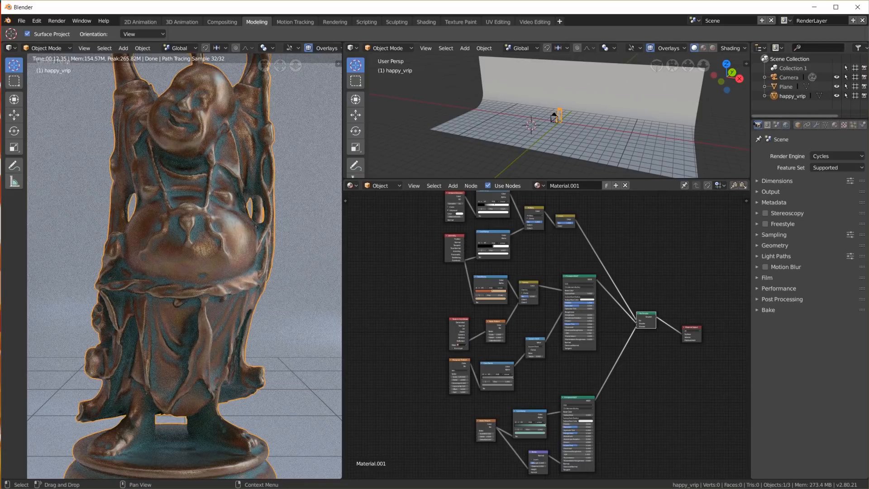
Set the render engine to Eevee and inspect how the copper material displays on the statue.
left_click(825, 157)
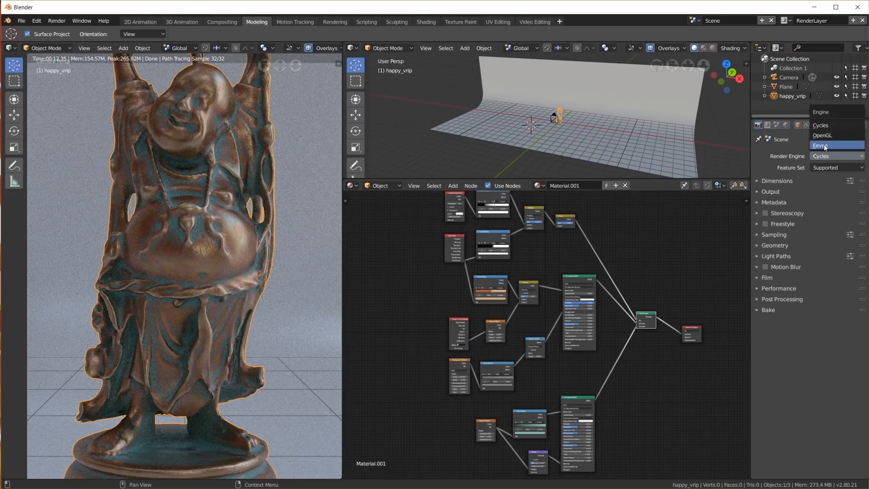
left_click(824, 144)
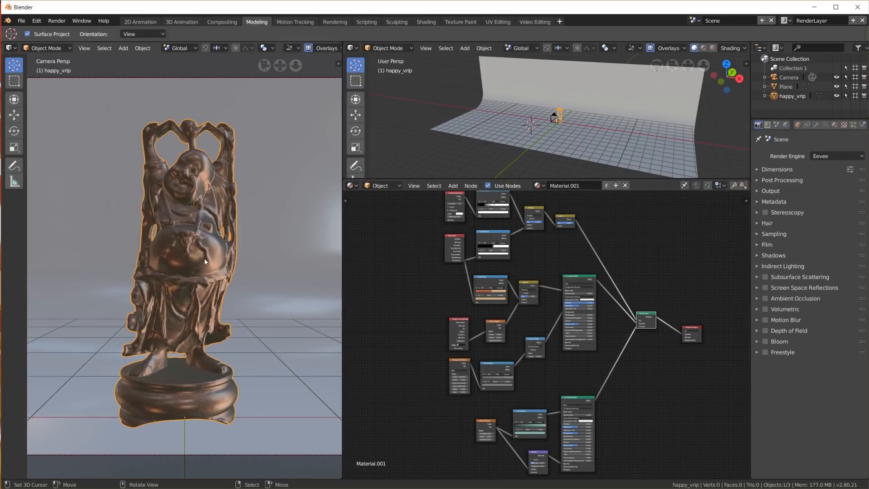
scroll(204, 258, "up", 6)
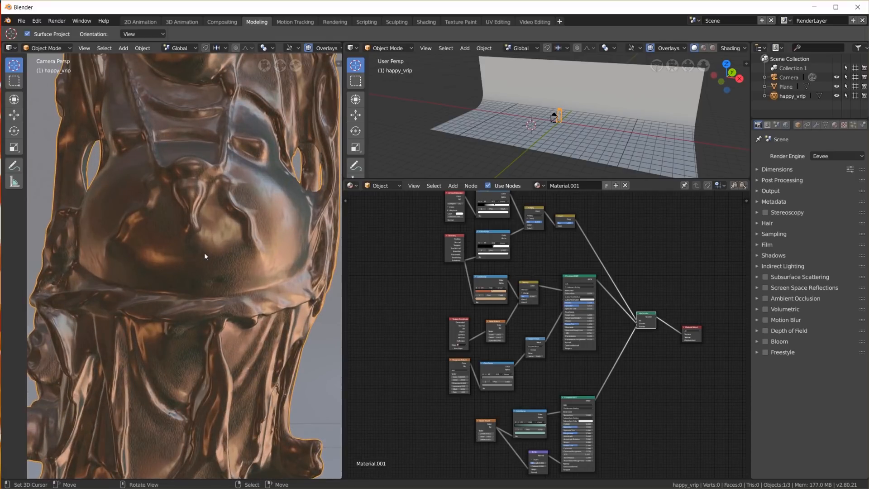
scroll(204, 256, "down", 5)
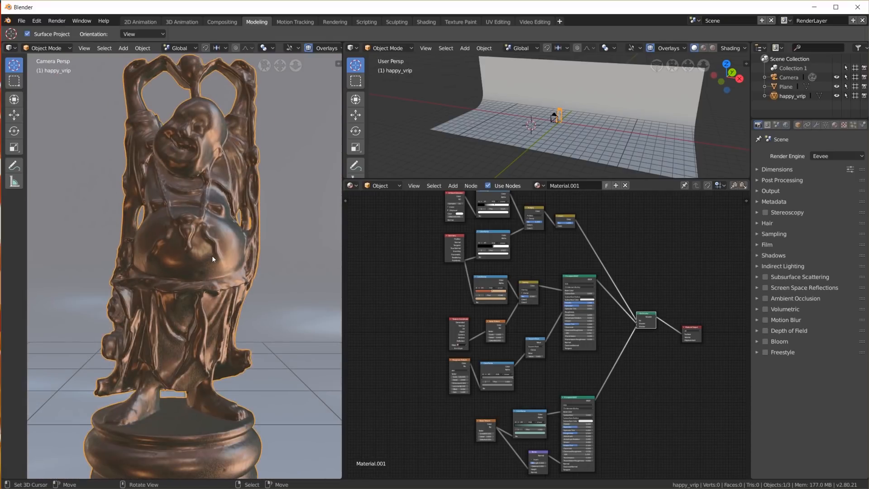
scroll(576, 279, "up", 2)
Preview the copper Principled BSDF alone in Eevee and examine its surface on the statue up close and from another angle.
left_click(576, 278)
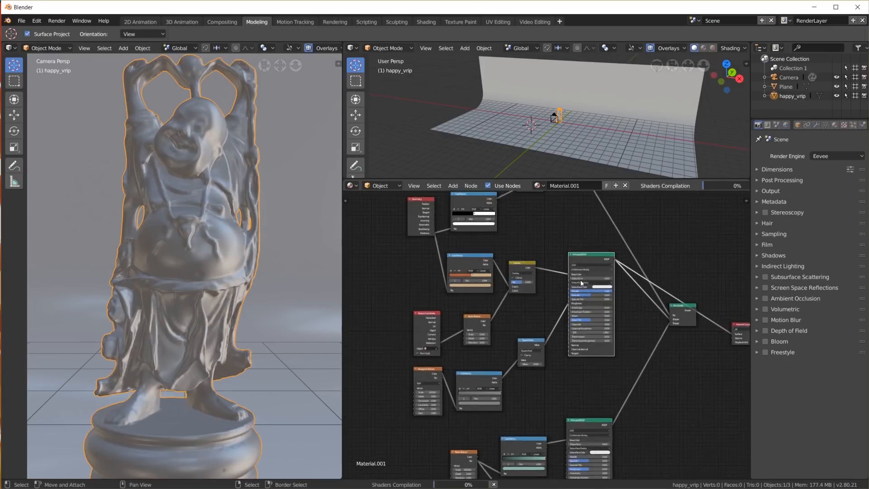
scroll(650, 276, "up", 3)
scroll(238, 260, "up", 5)
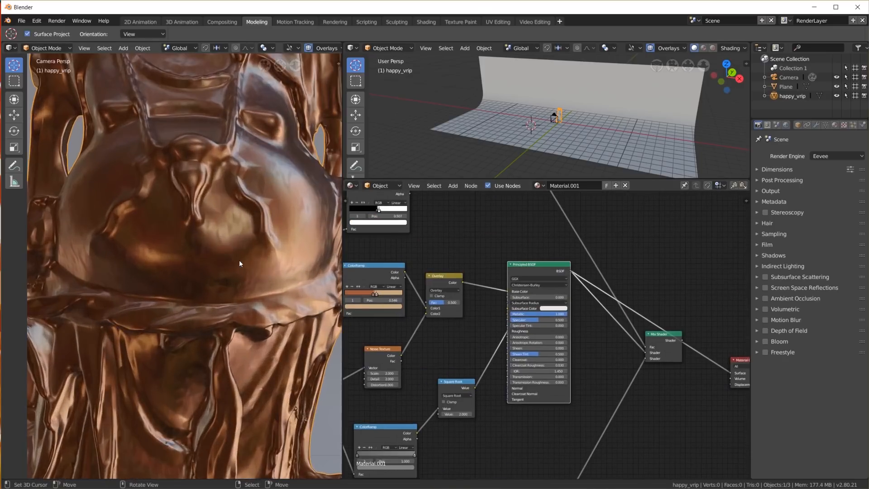
scroll(239, 260, "up", 2)
scroll(239, 260, "down", 4)
mouse_move(227, 197)
middle_mouse_down()
mouse_move(203, 221)
mouse_move(257, 199)
mouse_move(212, 213)
mouse_move(230, 202)
middle_mouse_up()
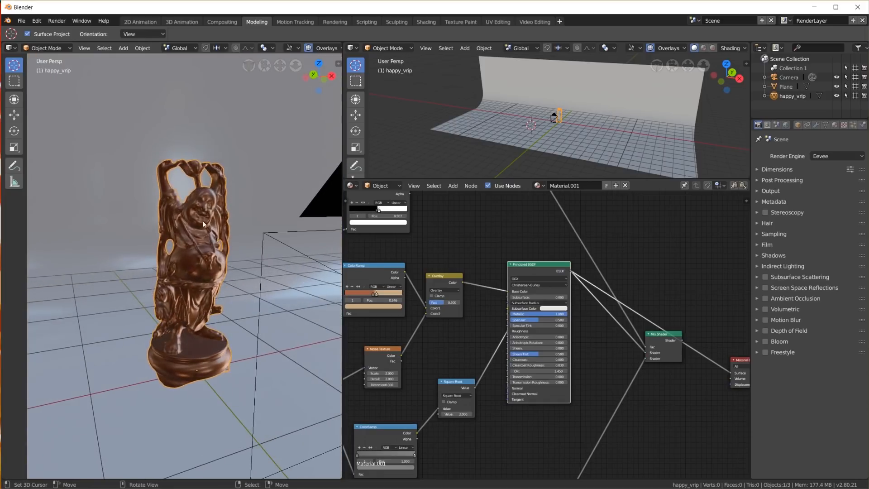
scroll(212, 221, "up", 12)
scroll(235, 212, "down", 5)
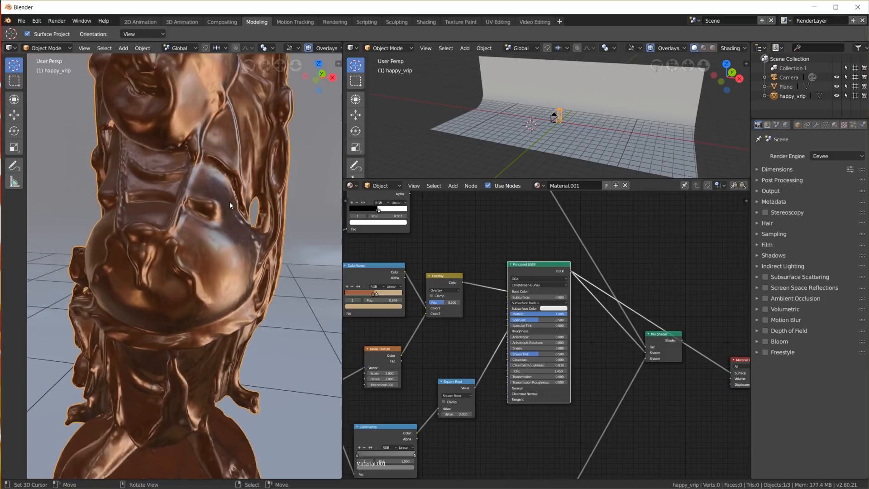
scroll(230, 202, "up", 2)
scroll(233, 212, "up", 2)
scroll(433, 279, "down", 1)
Examine the Geometry, Texture Coordinate and Musgrave Texture nodes feeding the copper shader against the statue's surface detail in Eevee.
middle_click_drag(355, 250, 454, 281)
left_click_drag(446, 241, 441, 242)
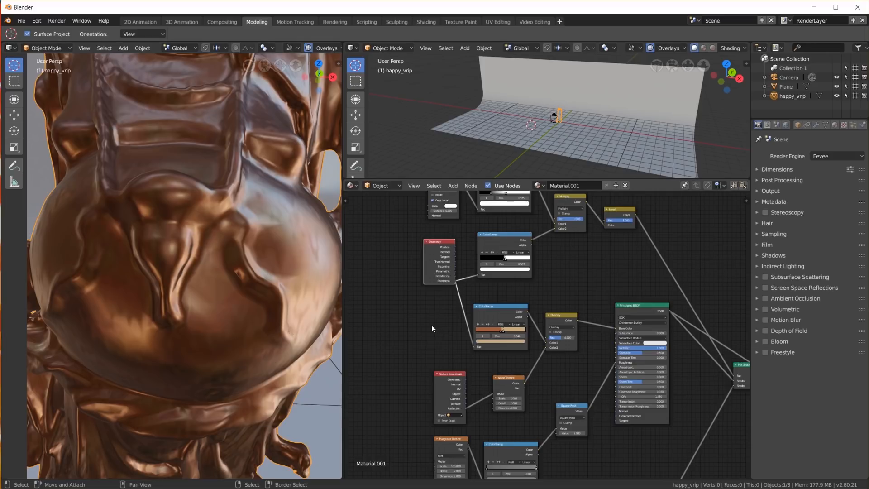
mouse_move(280, 294)
middle_mouse_down()
mouse_move(278, 256)
mouse_move(280, 278)
mouse_move(254, 291)
mouse_move(262, 301)
mouse_move(252, 297)
mouse_move(259, 289)
mouse_move(305, 290)
mouse_move(300, 299)
mouse_move(254, 294)
mouse_move(270, 291)
mouse_move(273, 260)
mouse_move(284, 267)
mouse_move(284, 275)
mouse_move(242, 232)
middle_mouse_up()
scroll(504, 381, "up", 2)
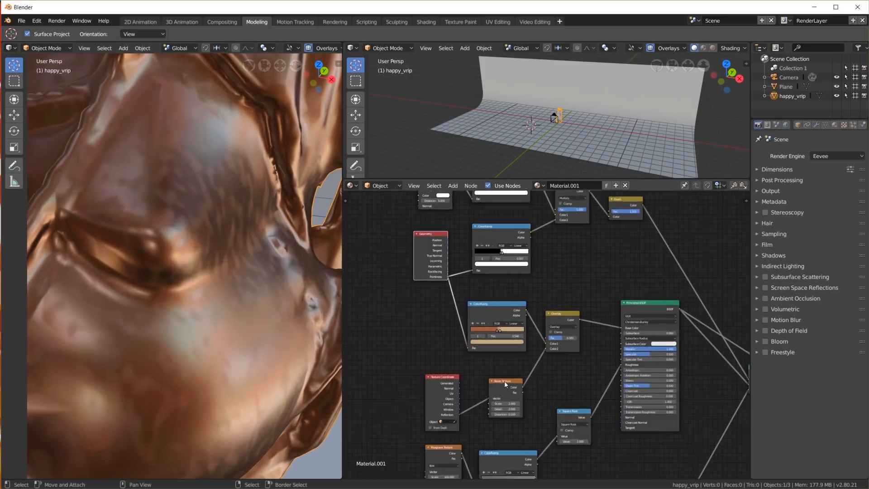
left_click_drag(423, 385, 426, 383)
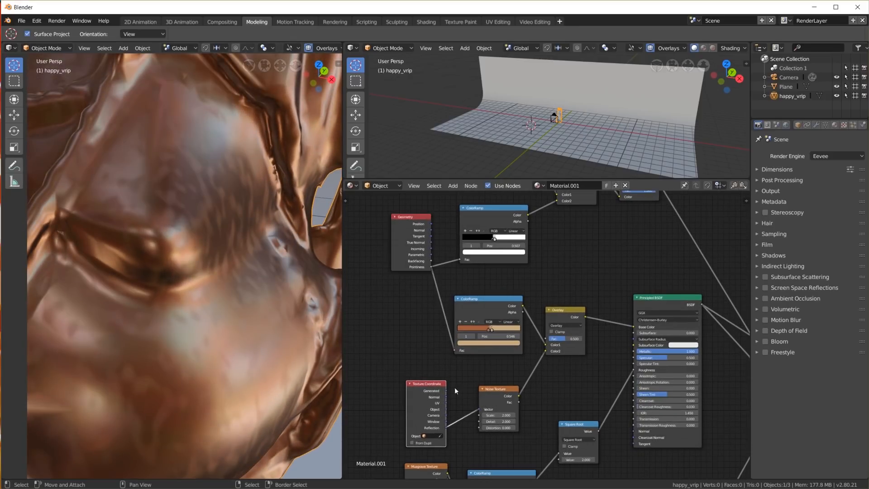
middle_click_drag(469, 342, 462, 209)
left_click_drag(428, 336, 428, 344)
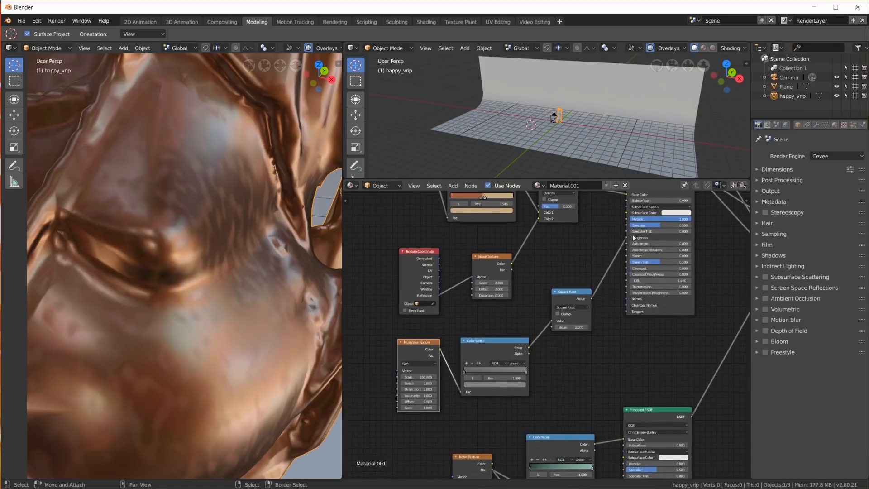
mouse_move(247, 344)
middle_mouse_down()
mouse_move(238, 343)
mouse_move(249, 343)
mouse_move(249, 278)
middle_mouse_up()
middle_click_drag(213, 390, 234, 288)
scroll(222, 370, "down", 10)
scroll(604, 388, "down", 4)
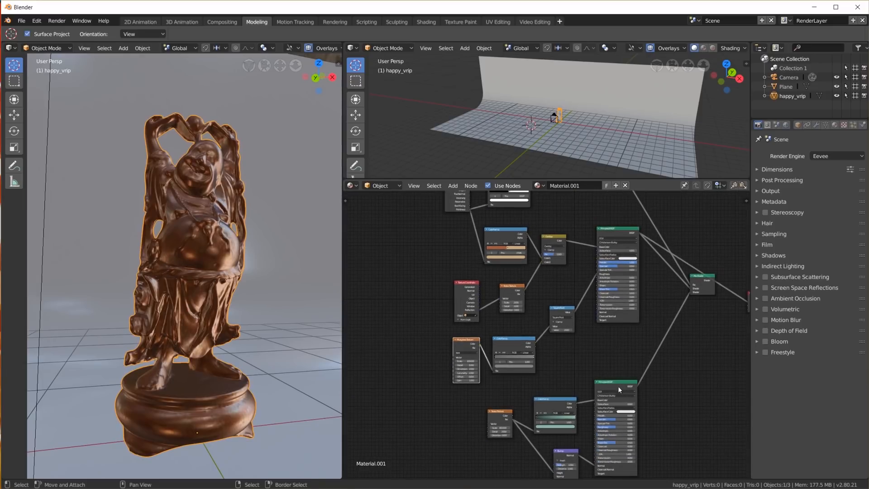
Preview the green patina Principled BSDF alone and examine its bumpy surface on the statue from several distances.
left_click(614, 386, "ctrl+shift")
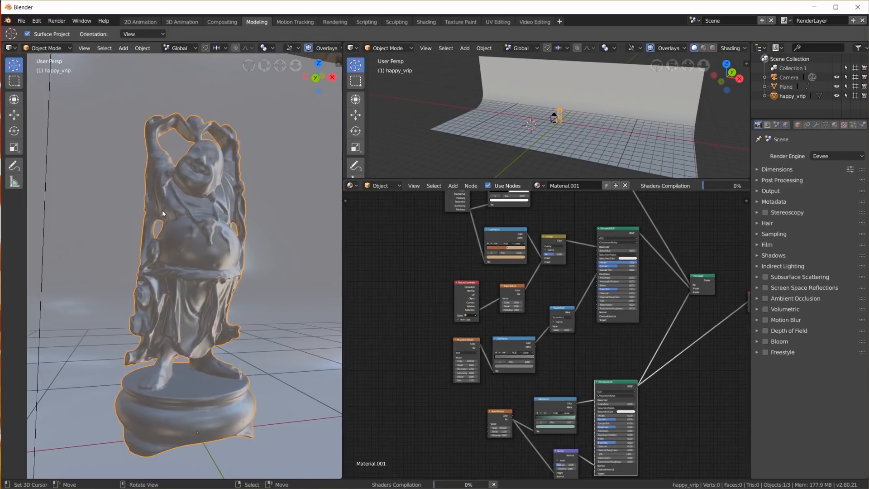
scroll(230, 244, "up", 8)
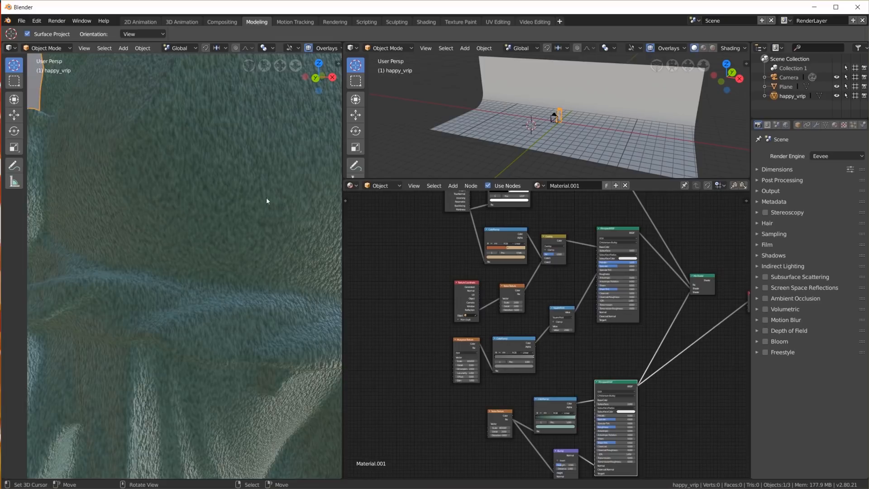
scroll(266, 201, "down", 8)
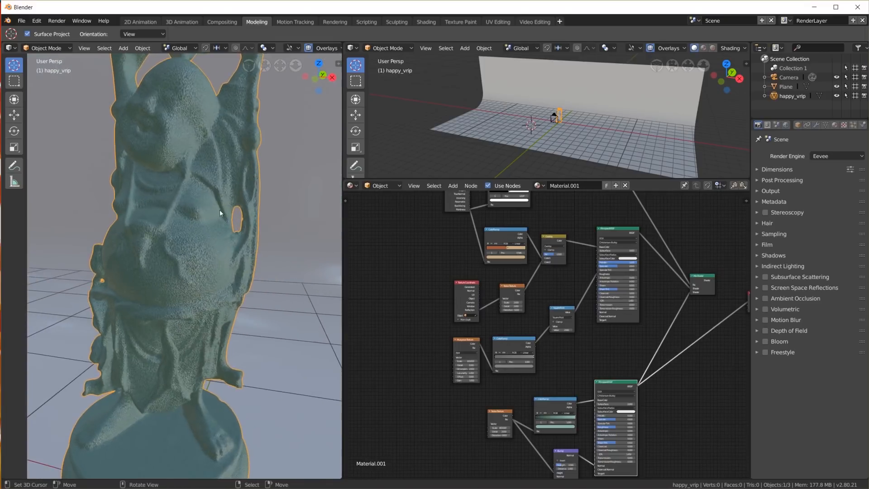
scroll(220, 210, "up", 5)
scroll(236, 207, "down", 5)
scroll(227, 204, "up", 3)
middle_click_drag(221, 206, 268, 204)
scroll(618, 276, "down", 3)
Preview the Ambient Occlusion node and its ColorRamp individually on the statue in Eevee.
middle_click_drag(604, 233, 594, 302)
scroll(594, 302, "up", 11)
middle_click_drag(512, 245, 518, 337)
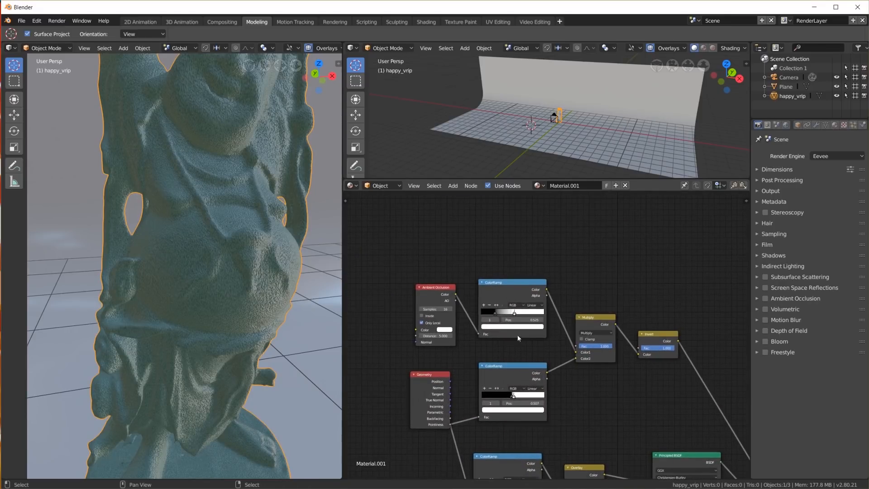
left_click(433, 295, "ctrl+shift")
scroll(208, 249, "up", 3)
scroll(208, 249, "down", 2)
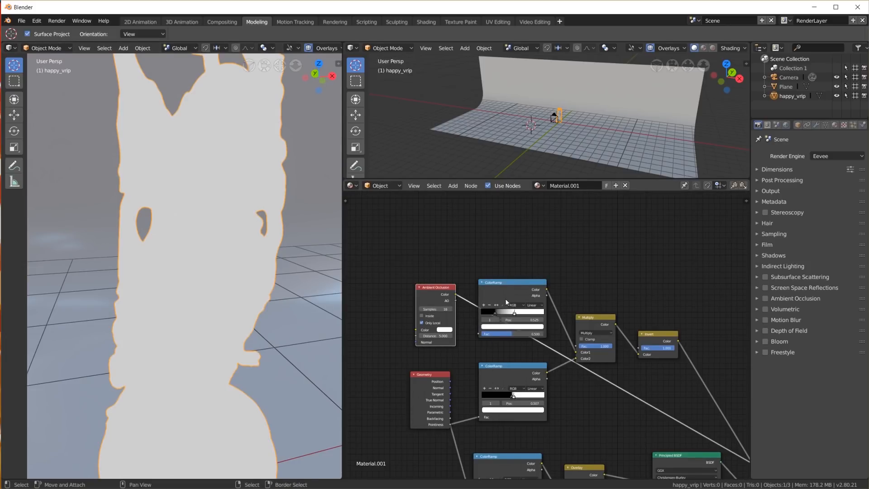
left_click_drag(479, 334, 480, 334)
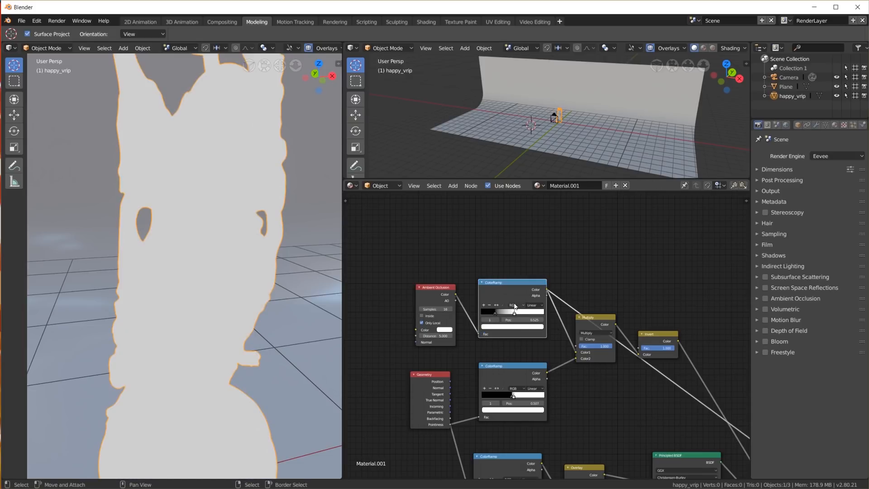
Preview the combined mask from the Invert node on the statue and set the render engine to Cycles.
scroll(545, 337, "down", 2)
middle_click_drag(591, 360, 534, 170)
scroll(625, 307, "down", 1)
scroll(624, 303, "down", 1)
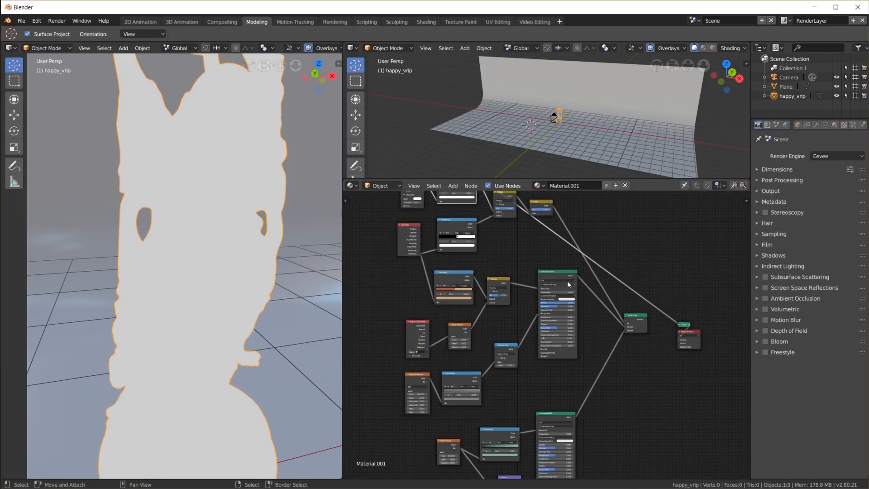
left_click_drag(554, 271, 555, 275)
left_click_drag(556, 415, 560, 403)
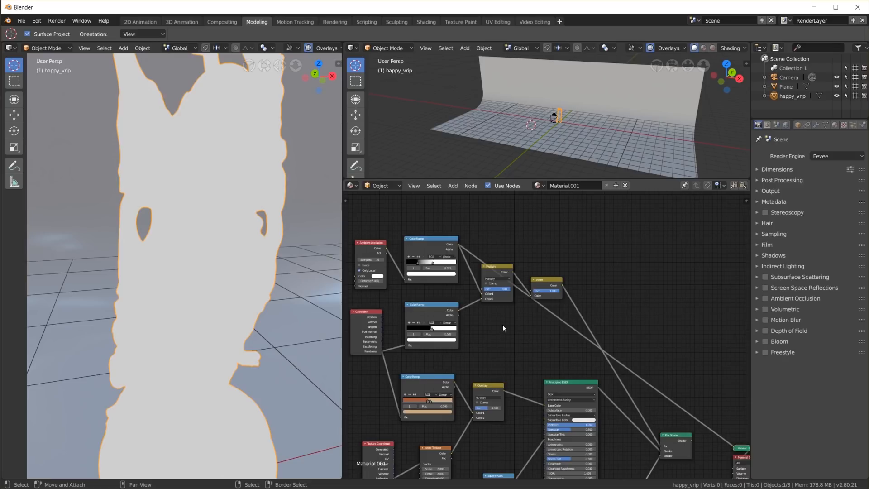
left_click_drag(542, 279, 541, 280)
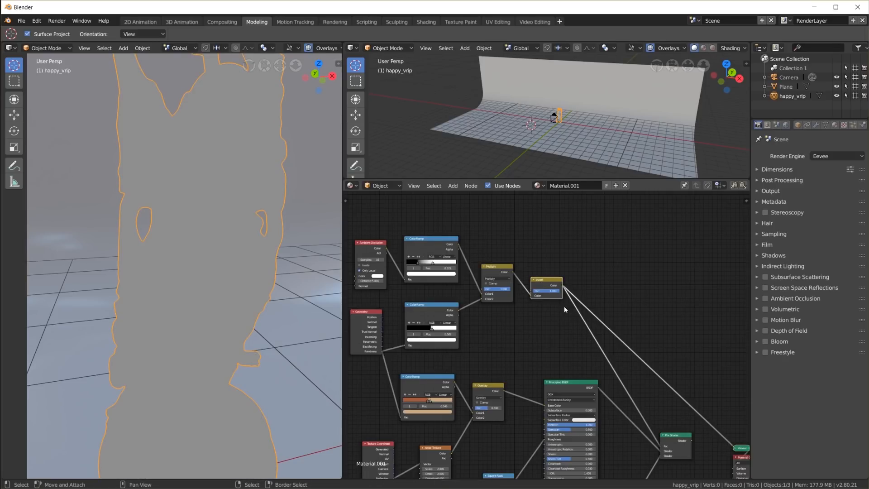
left_click(831, 153)
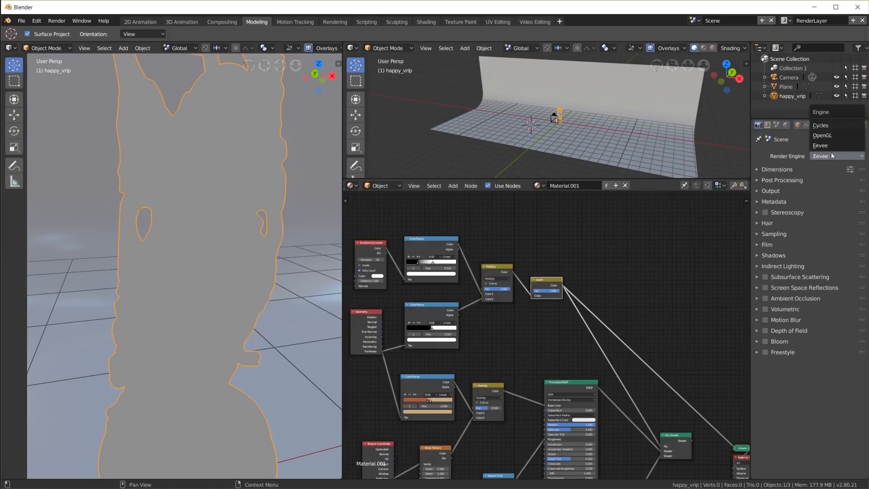
left_click(830, 126)
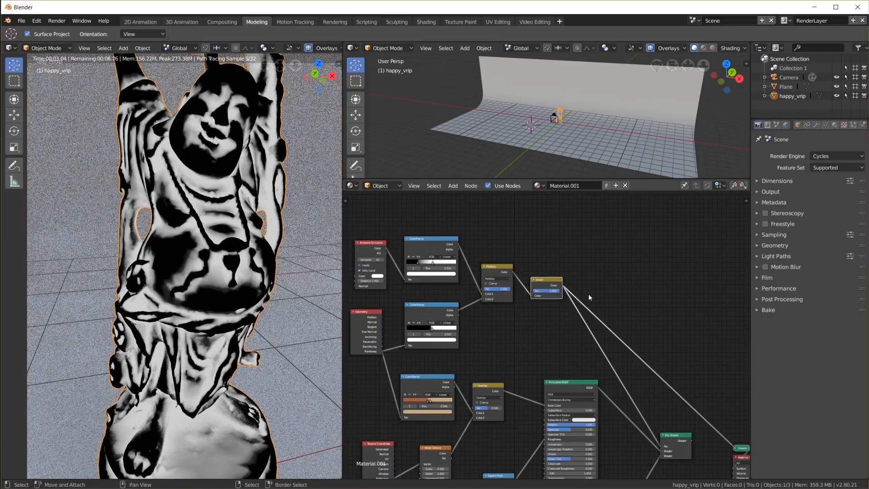
scroll(273, 199, "down", 3)
scroll(272, 200, "down", 2)
scroll(273, 200, "up", 2)
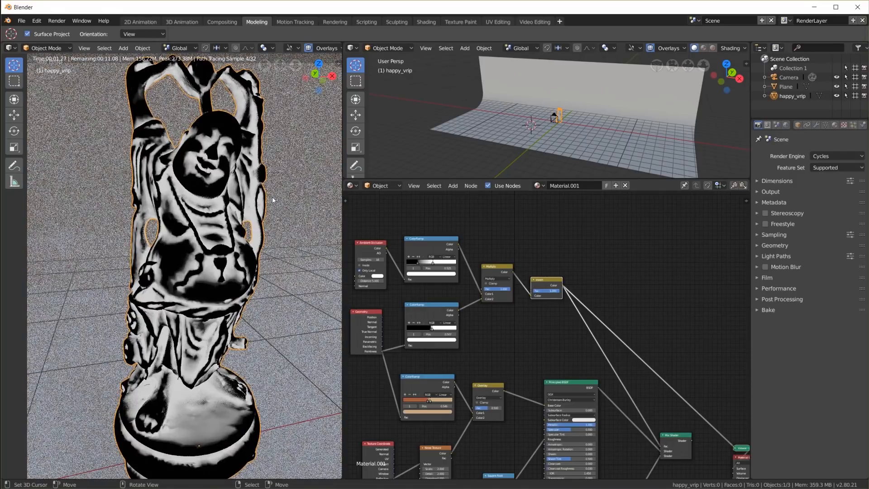
Hide the backdrop Plane and examine the black-and-white mask on the statue.
left_click(623, 99)
key("h")
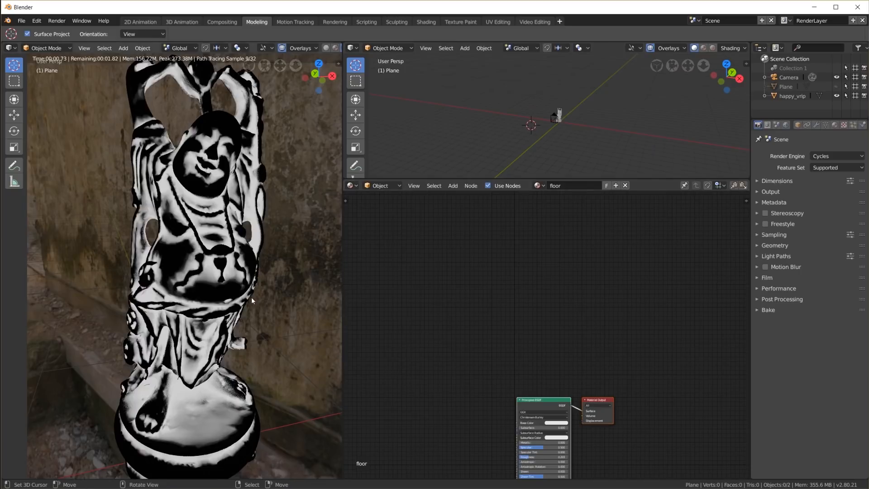
scroll(251, 296, "down", 3)
scroll(252, 295, "up", 5)
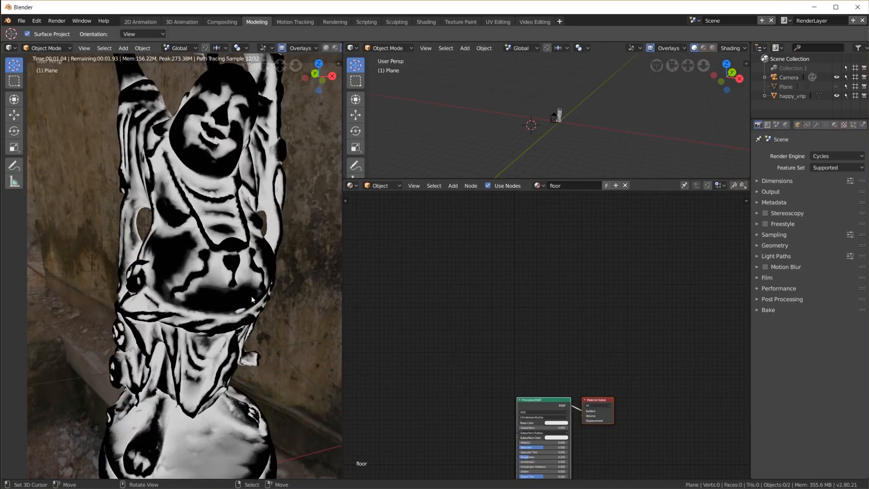
scroll(251, 296, "down", 3)
scroll(251, 295, "up", 3)
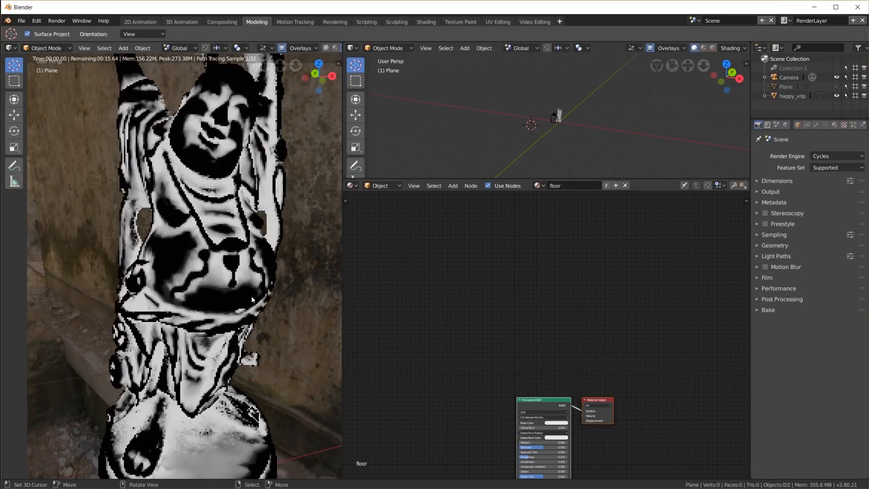
Remove the ruins.hdr environment texture from the World background and set its color to white.
left_click(786, 126)
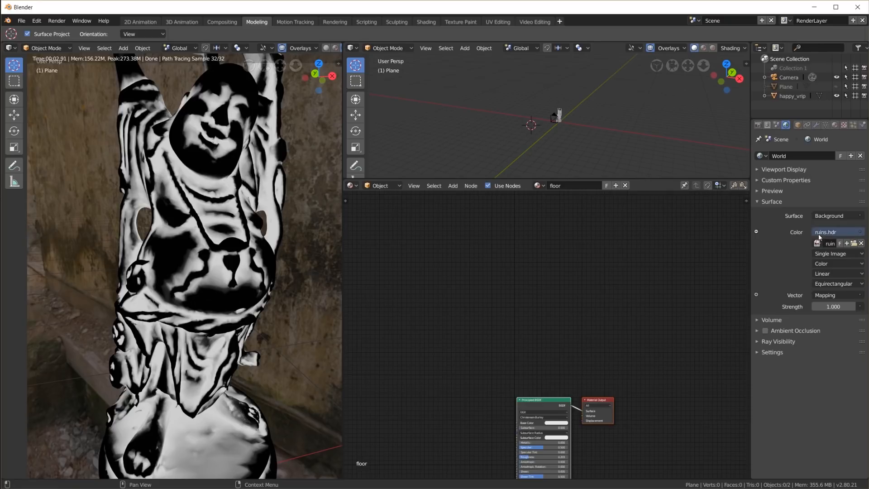
left_click_drag(751, 241, 715, 241)
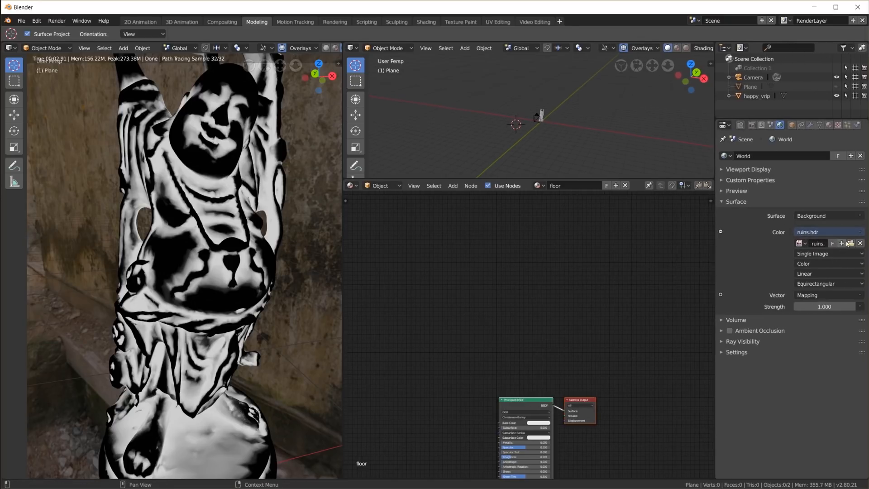
left_click(860, 243)
left_click(858, 230)
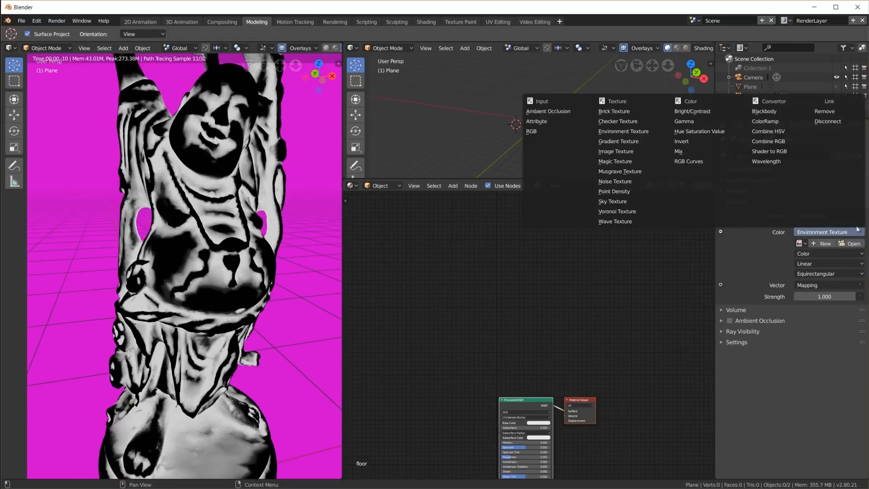
left_click(825, 111)
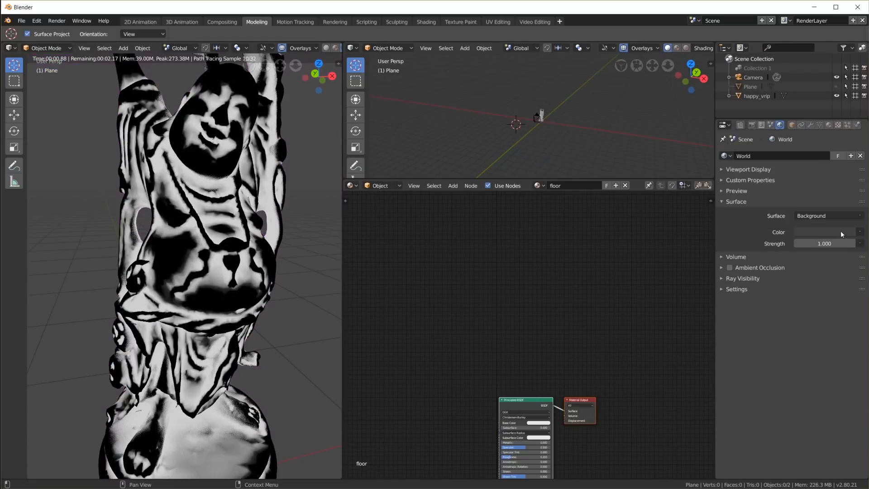
left_click(840, 230)
left_click_drag(850, 145, 847, 101)
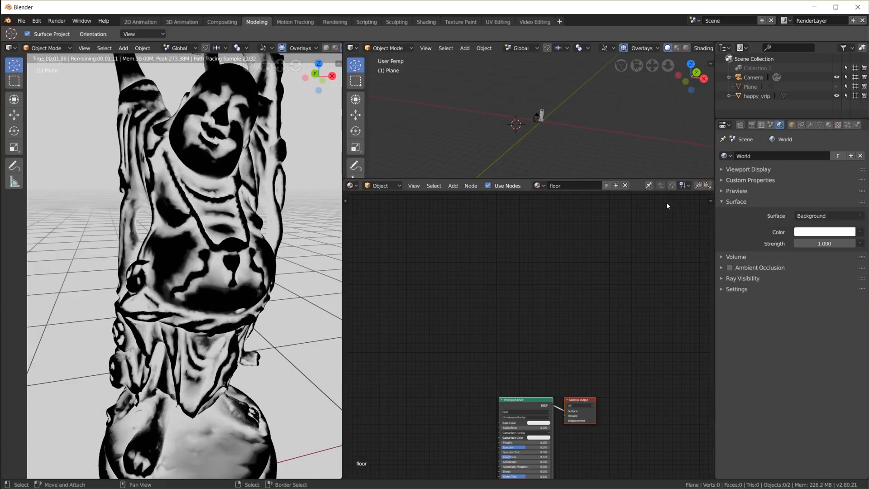
Select the happy_vrip statue, enlarge its solid-view viewport and enter Edit Mode on the mesh.
scroll(550, 118, "up", 6)
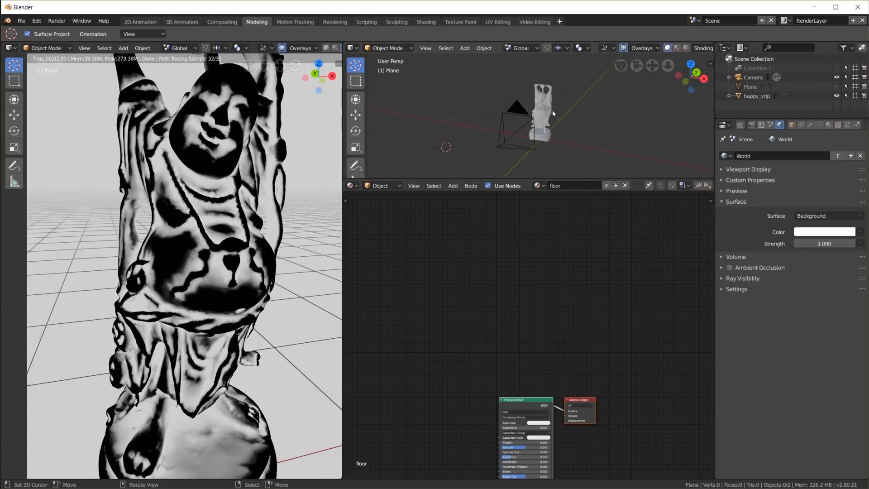
scroll(552, 110, "up", 2)
left_click(547, 94)
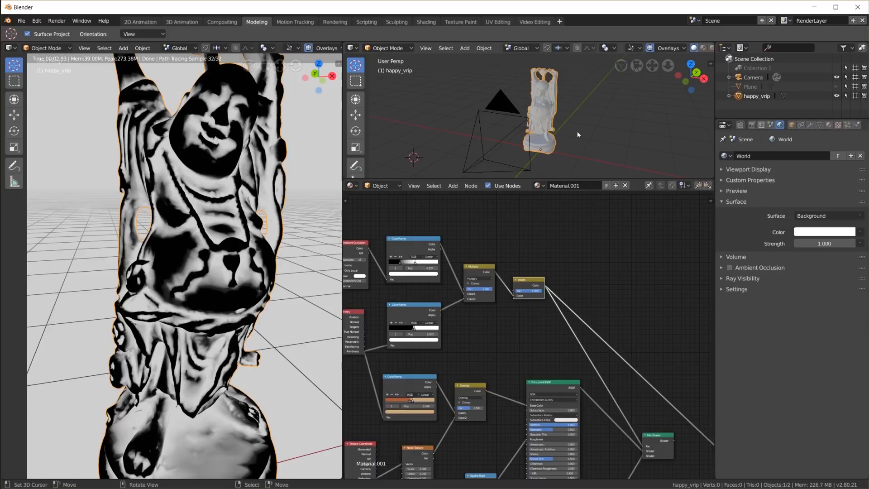
left_click_drag(572, 179, 565, 328)
scroll(542, 193, "up", 3)
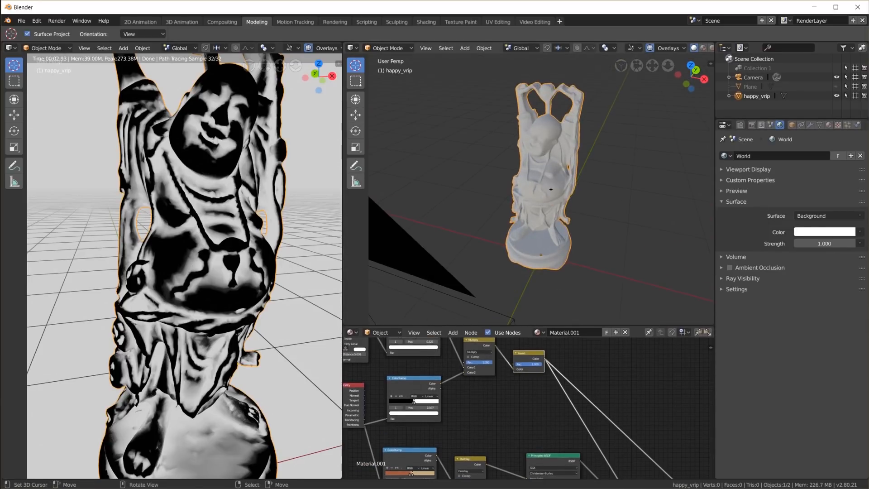
key("Tab")
scroll(547, 192, "down", 2)
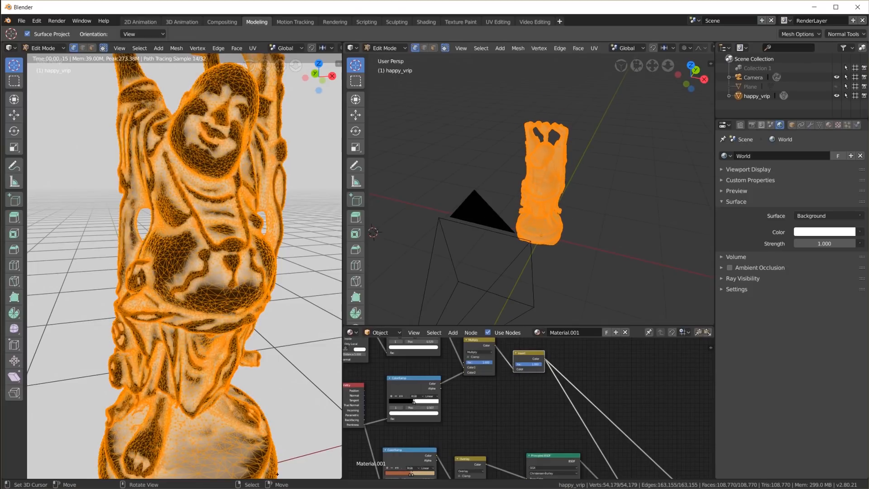
Split the rendered statue viewport horizontally and turn the new lower area into a UV/Image Editor.
left_click_drag(4, 477, 17, 257)
left_click(11, 263)
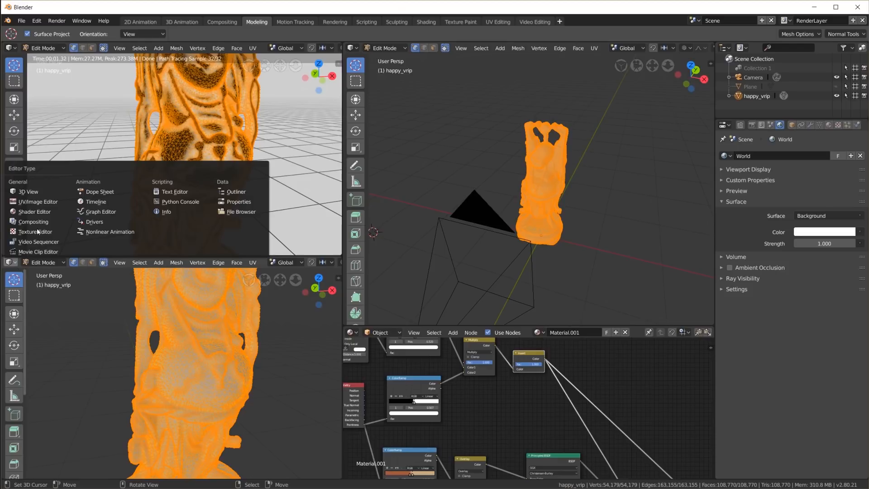
left_click(38, 201)
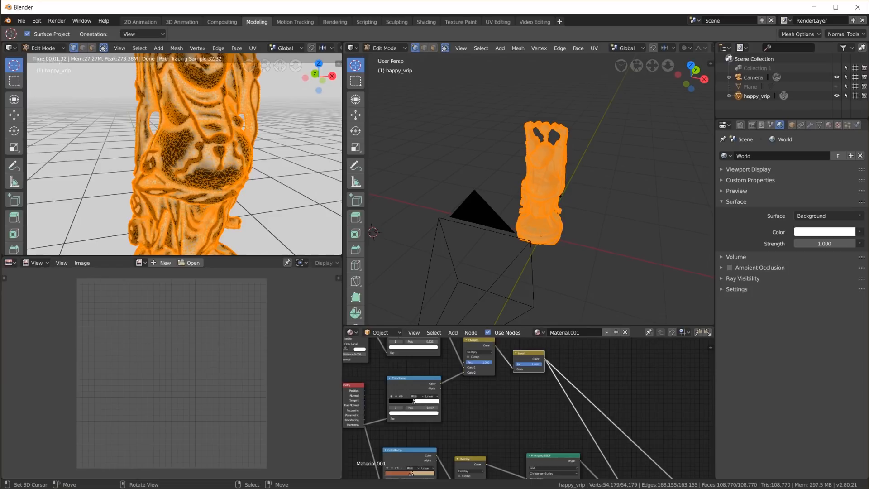
Unwrap the whole statue with Smart UV Project at angle limit 66.00 and island margin 0, and inspect the UV islands.
key("u")
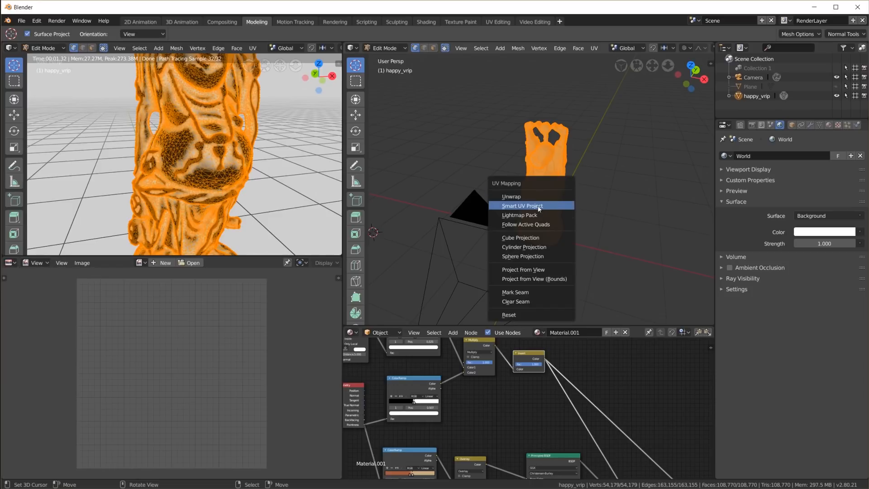
left_click(540, 206)
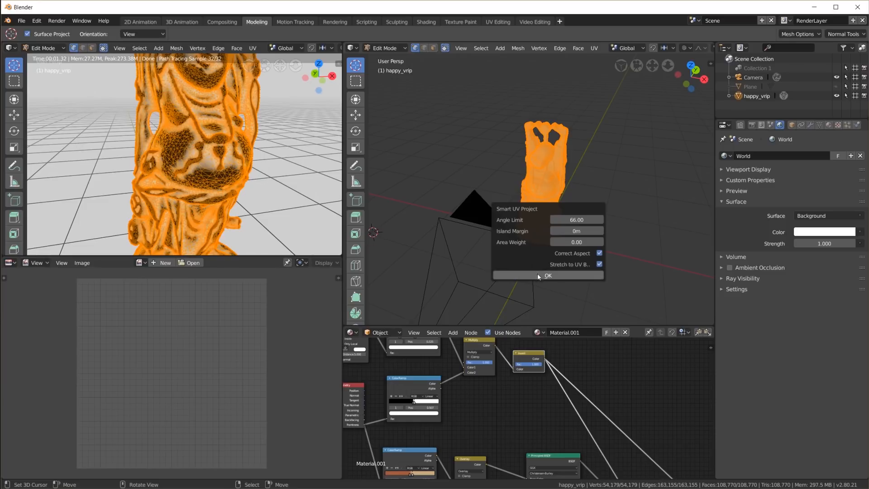
left_click(548, 276)
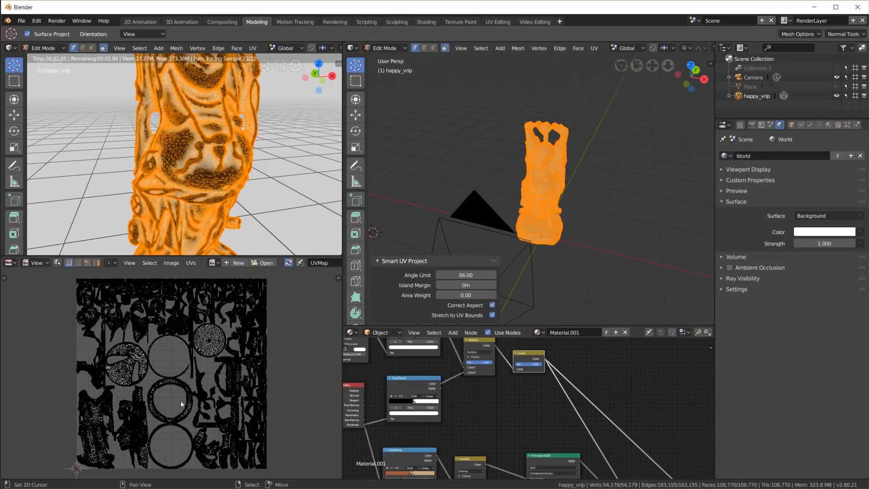
scroll(200, 393, "up", 4)
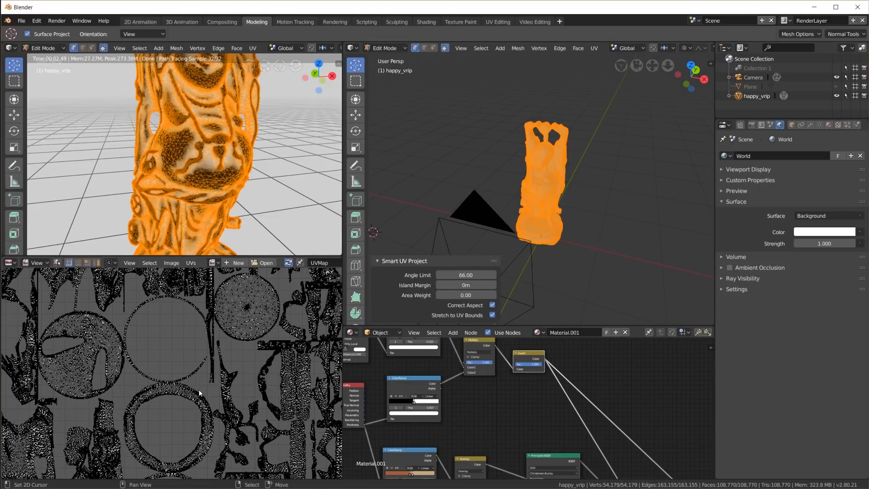
scroll(200, 393, "down", 4)
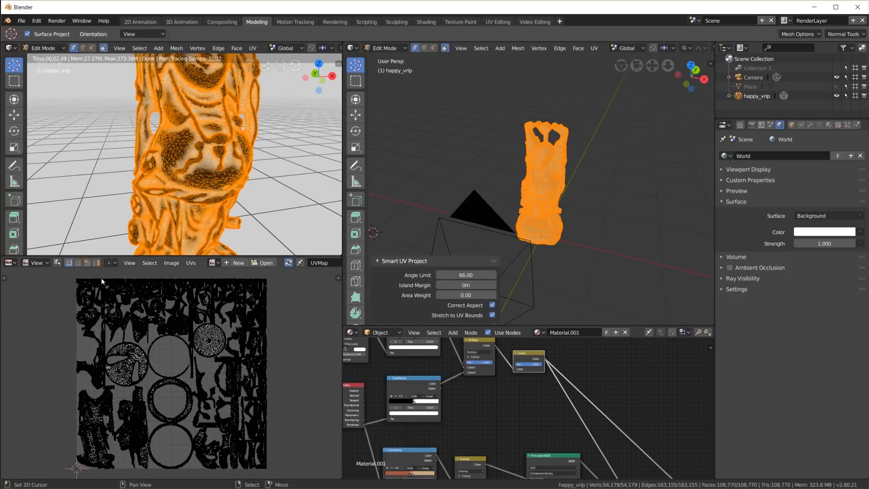
Create a blank 2048 × 2048 px image named Untitled for the statue's UV layout and fit it in view.
left_click(229, 263)
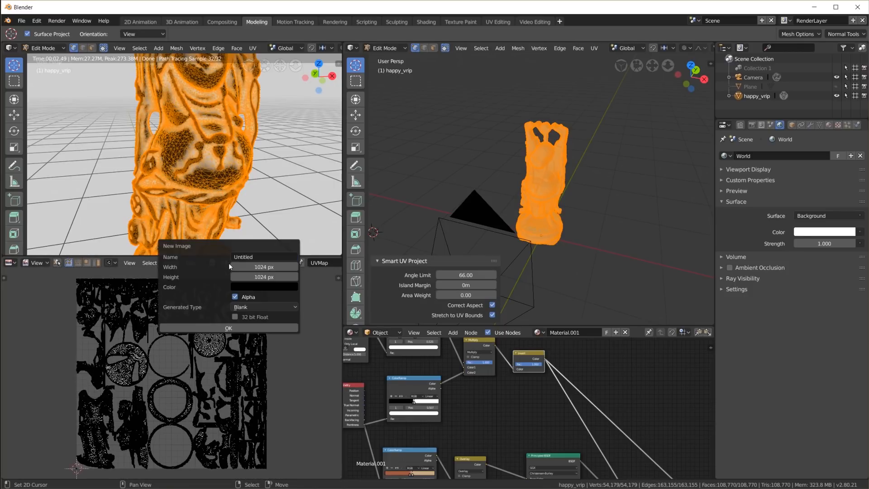
left_click(264, 266)
left_click(264, 267)
type("*2")
key("Return")
key("ctrl+c")
key("ctrl+v")
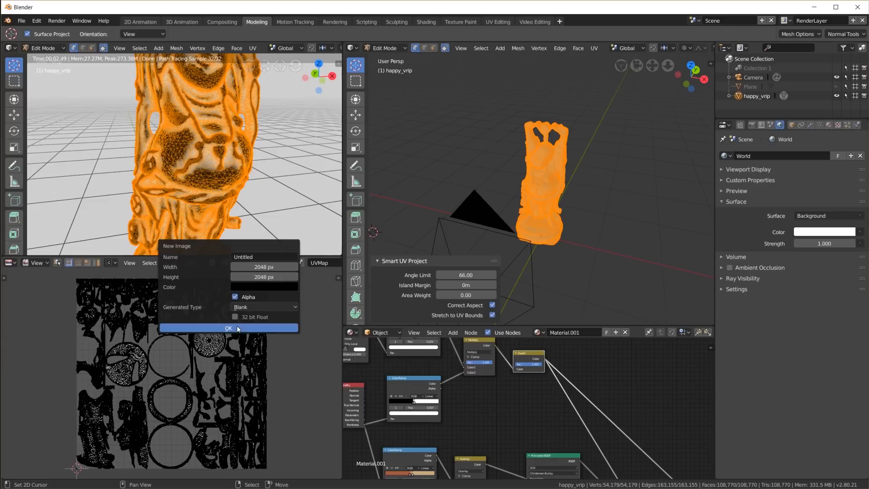
left_click(239, 328)
scroll(238, 326, "down", 10)
scroll(216, 357, "up", 2)
left_click(10, 415)
scroll(186, 348, "up", 4)
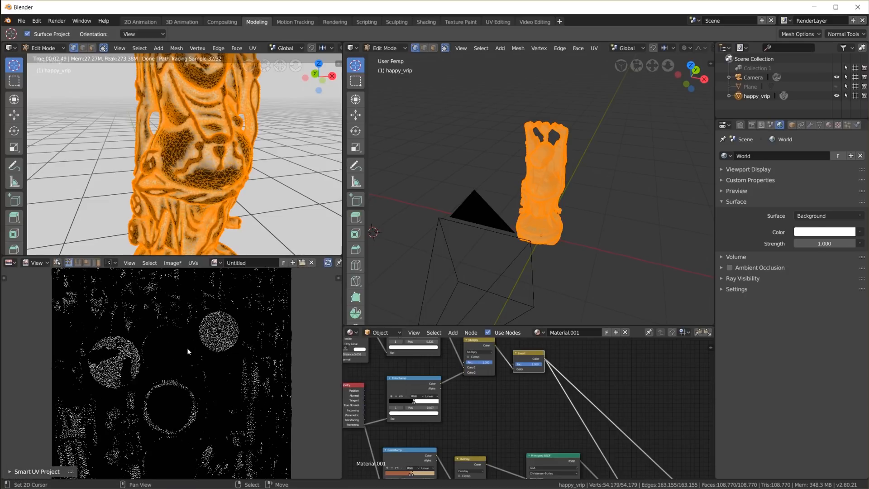
key("Home")
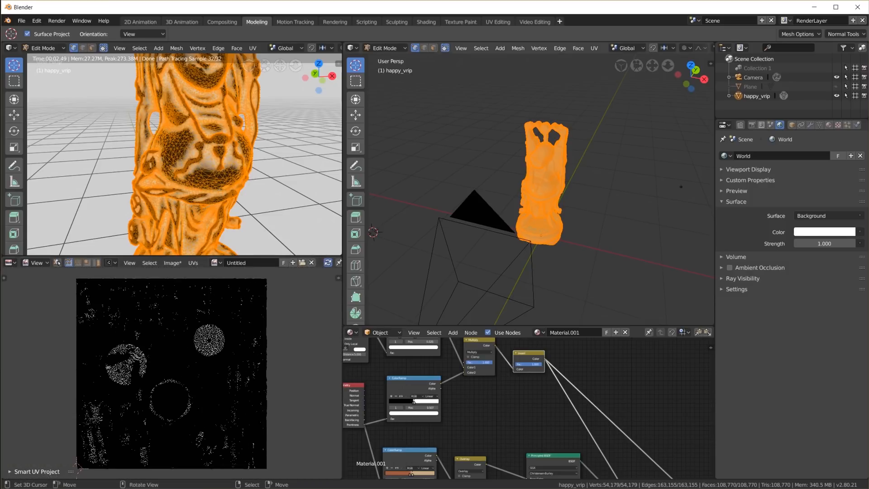
Display the Bake settings in the scene's Cycles render properties.
left_click(752, 125)
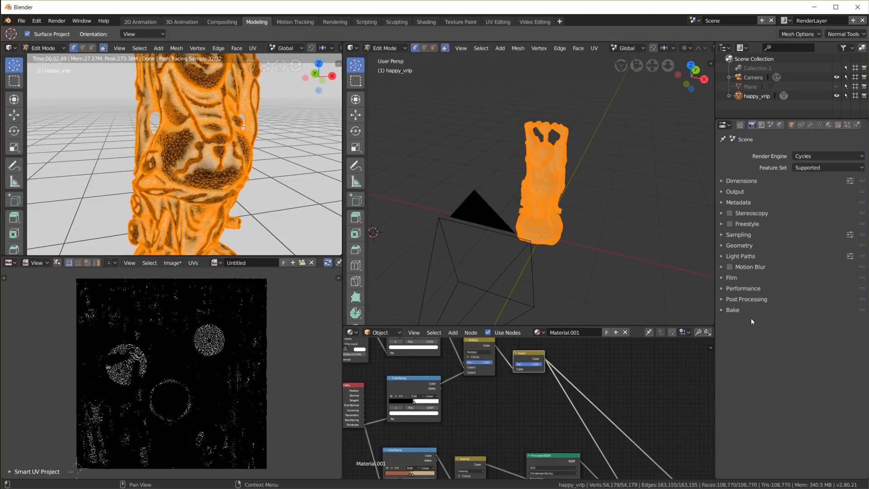
left_click(722, 310)
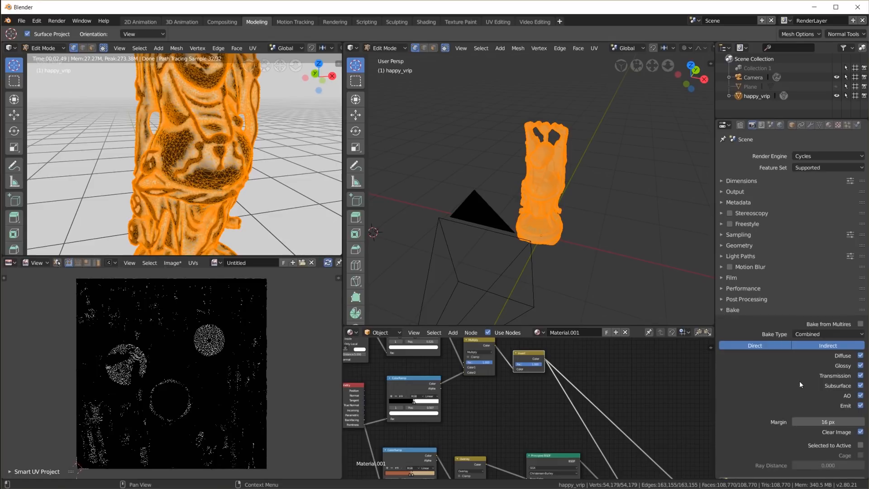
Examine the material's node chain from the inverted mask to the emission Viewer node feeding the Material Output, and the statue in both viewports.
scroll(535, 161, "up", 5)
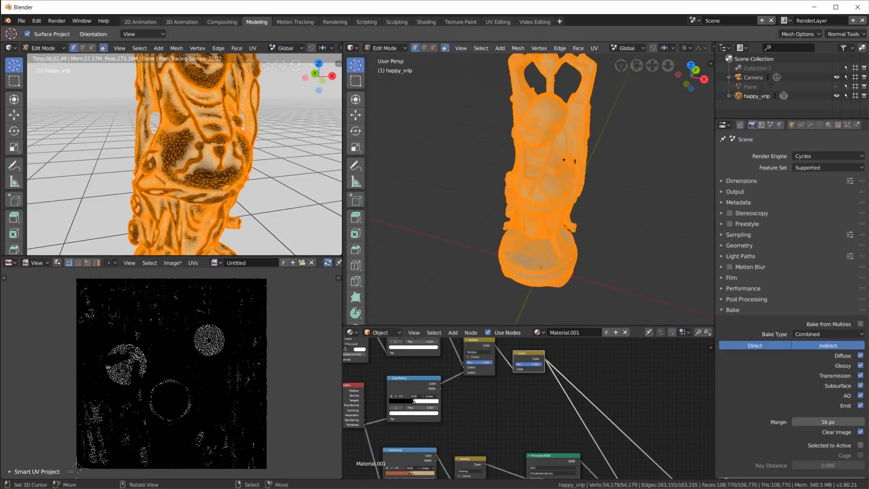
scroll(564, 159, "down", 2)
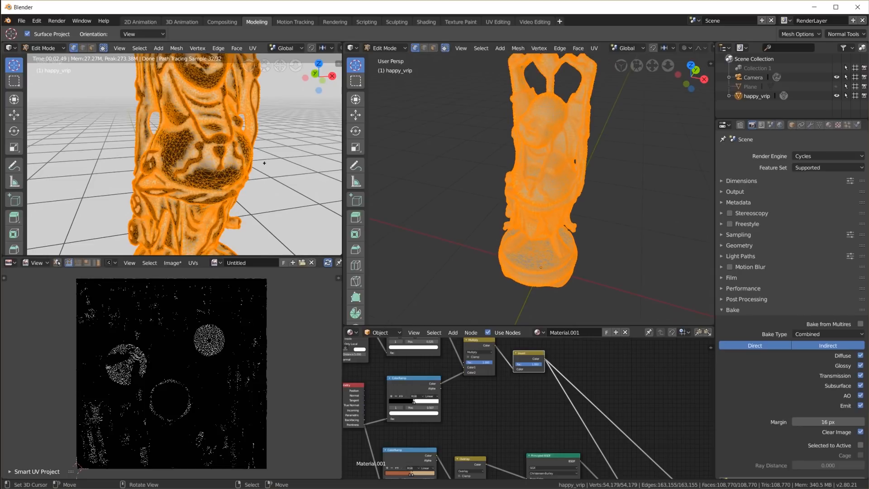
scroll(598, 385, "down", 1)
middle_click_drag(647, 417, 615, 406)
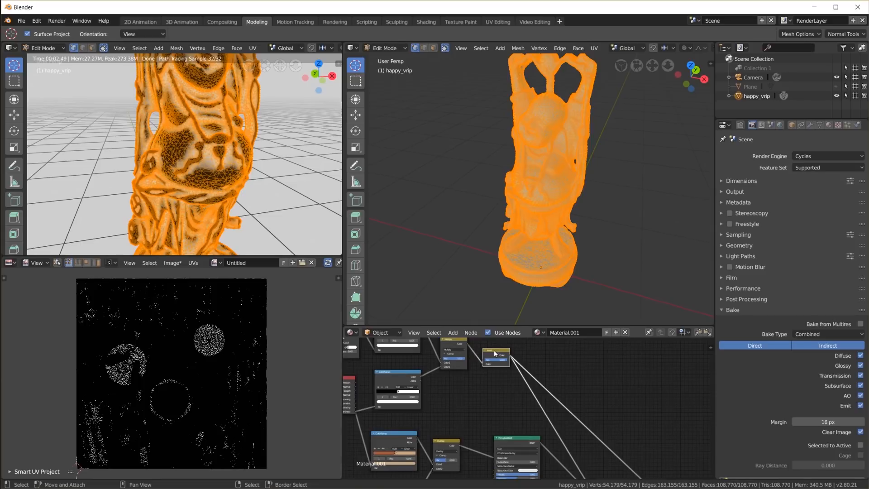
scroll(503, 358, "down", 2)
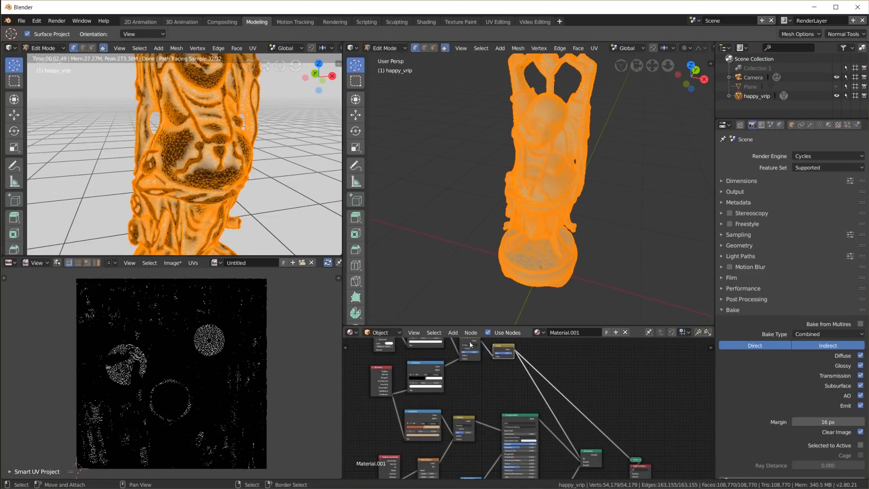
middle_click_drag(596, 402, 578, 380)
scroll(618, 441, "up", 6)
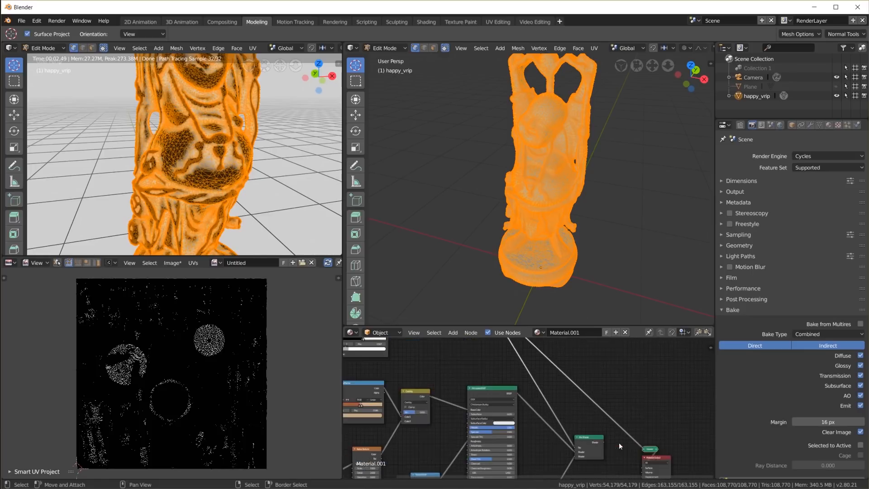
scroll(578, 402, "down", 7)
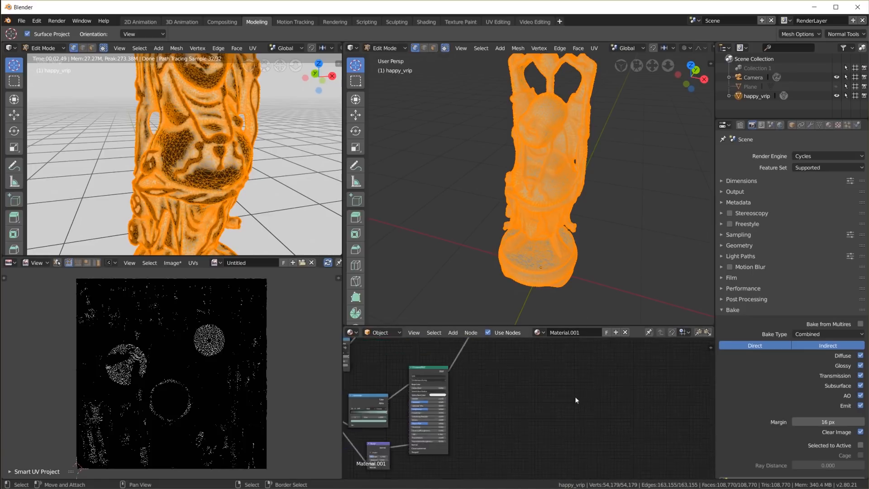
scroll(619, 402, "up", 4)
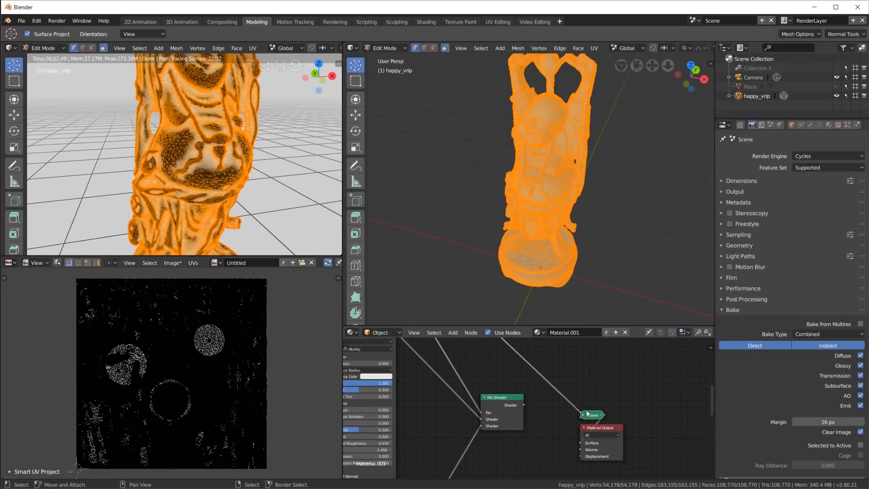
left_click(584, 416)
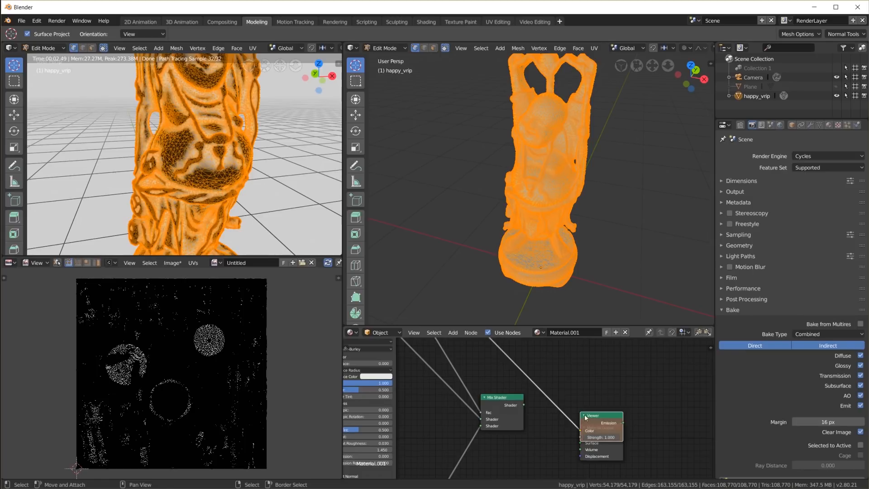
left_click(585, 416)
scroll(273, 176, "down", 5)
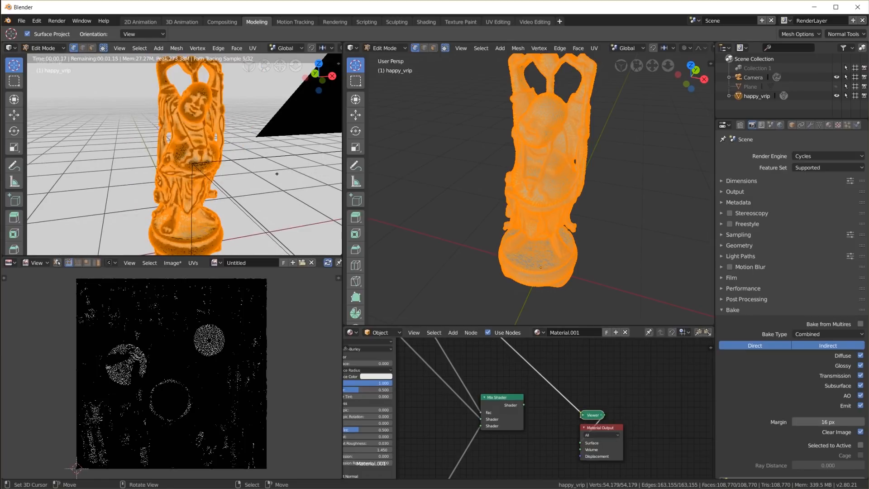
Return the statue to Object Mode and set the bake type to Emit.
key("Tab")
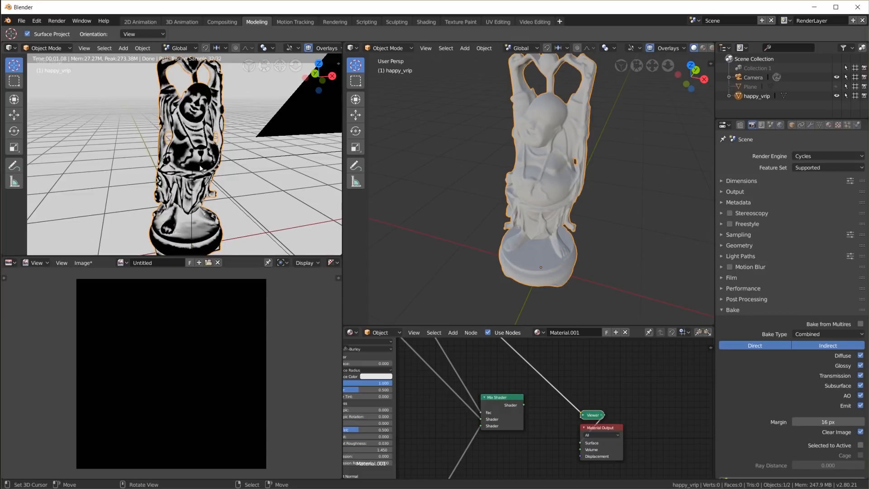
scroll(209, 142, "up", 5)
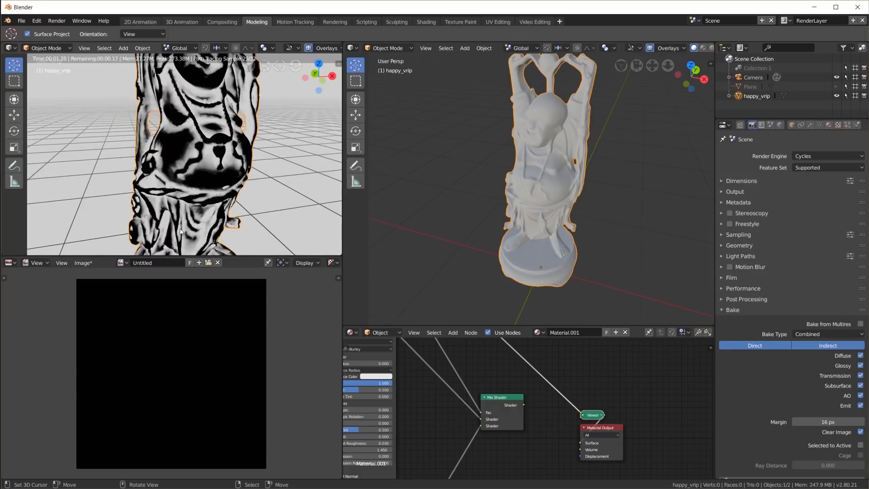
scroll(181, 232, "down", 5)
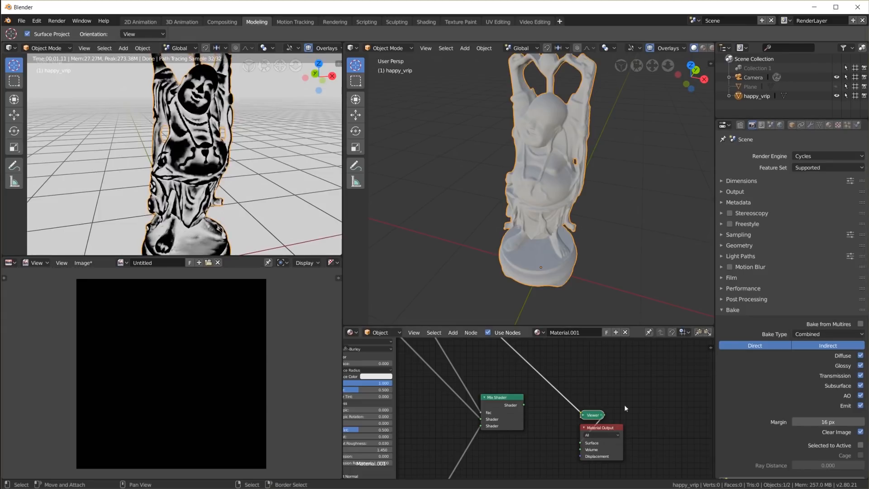
left_click(821, 334)
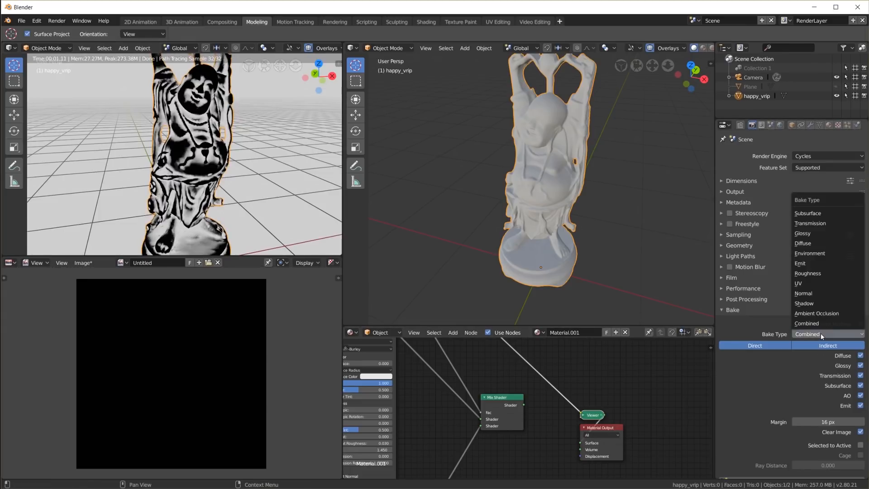
left_click(830, 262)
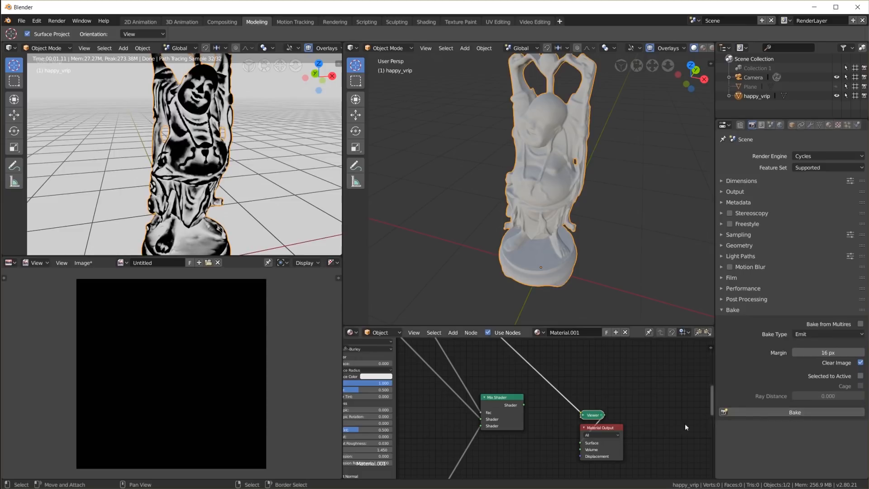
Add an Image Texture node near the Material Output and assign the Untitled image to it.
scroll(605, 388, "down", 2)
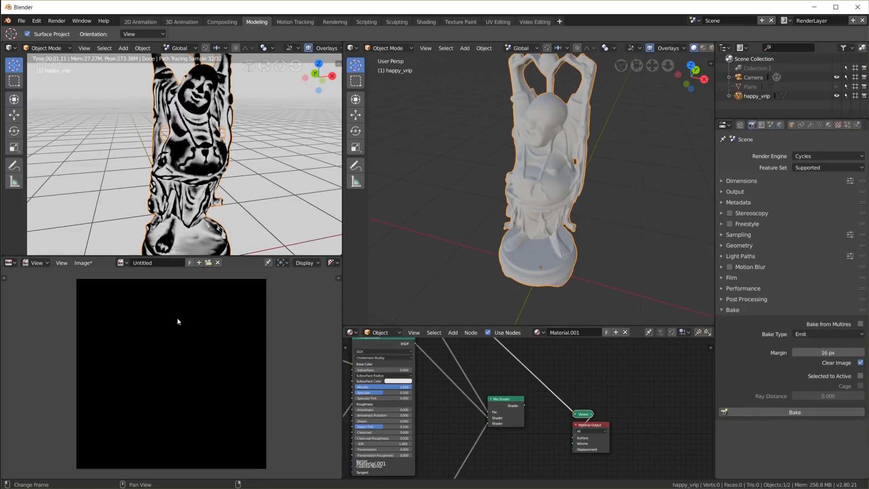
middle_click_drag(582, 373, 560, 404)
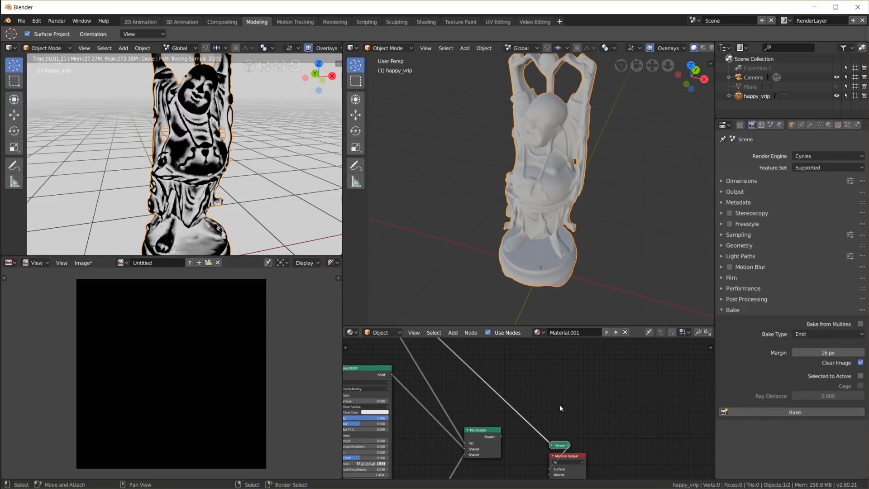
key("shift+a")
mouse_move(555, 385)
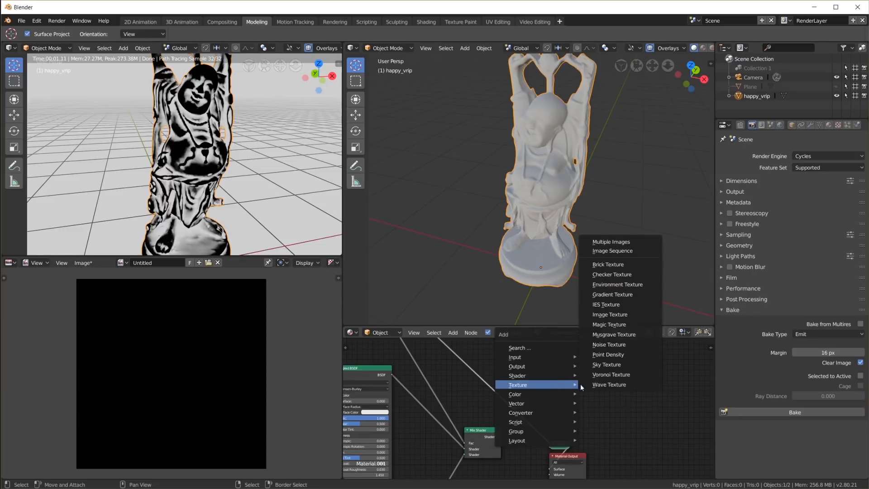
left_click(609, 314)
left_click(563, 392)
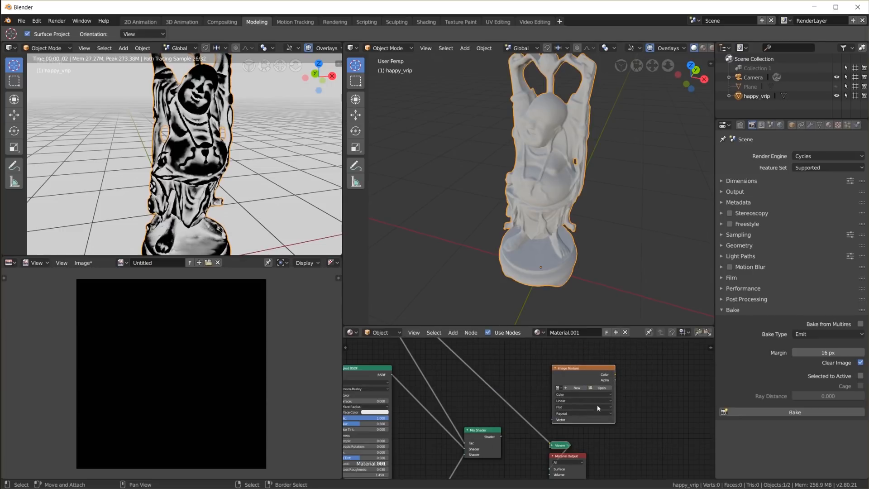
left_click(560, 388)
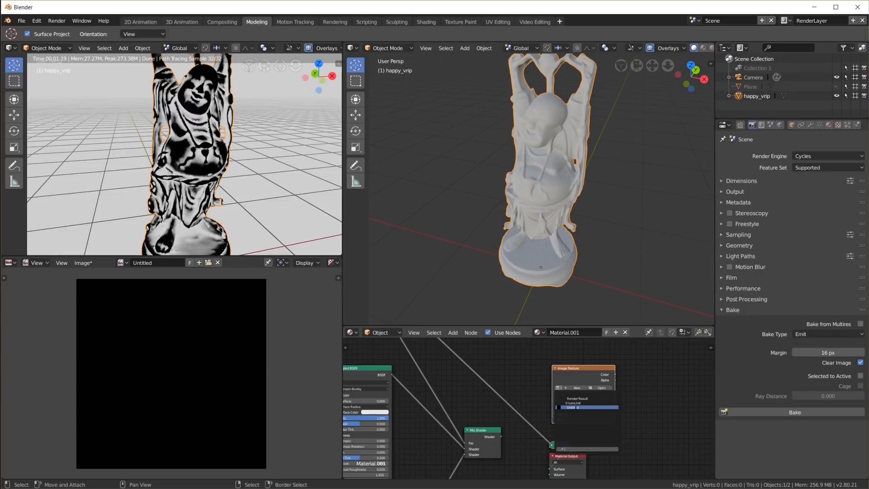
left_click(577, 407)
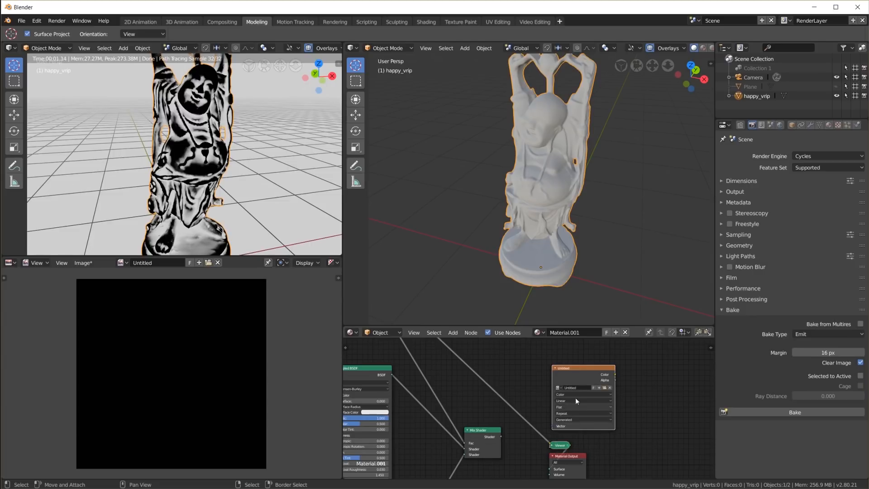
Place the selected, unconnected Untitled image node above the Material Output and bake the statue's emission into it.
key("g")
left_click(584, 397)
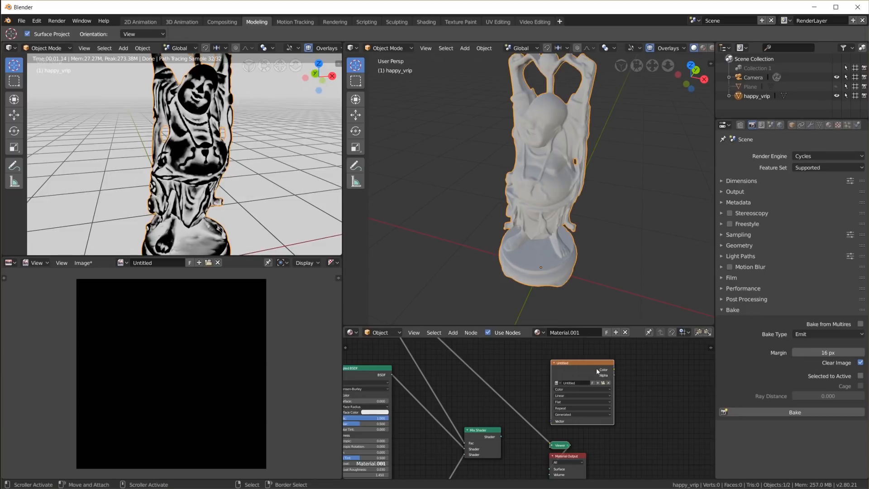
mouse_move(582, 364)
left_mouse_down()
mouse_move(602, 371)
mouse_move(590, 358)
left_mouse_up()
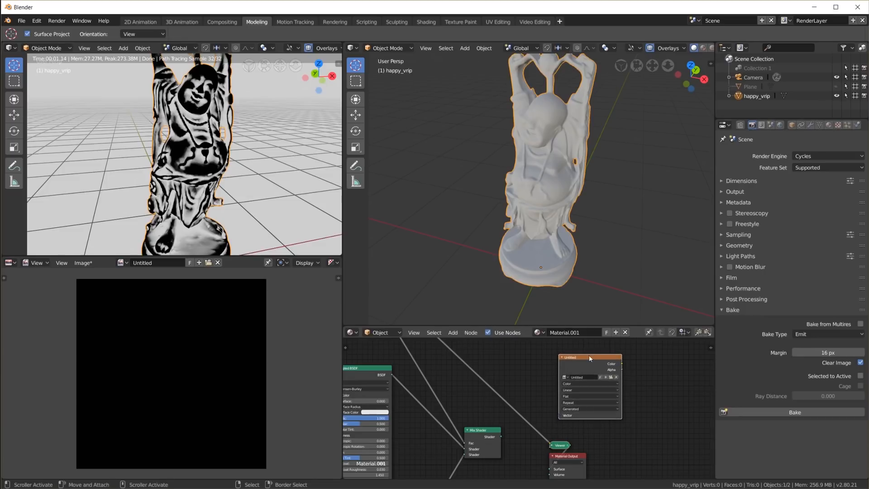
left_click(778, 411)
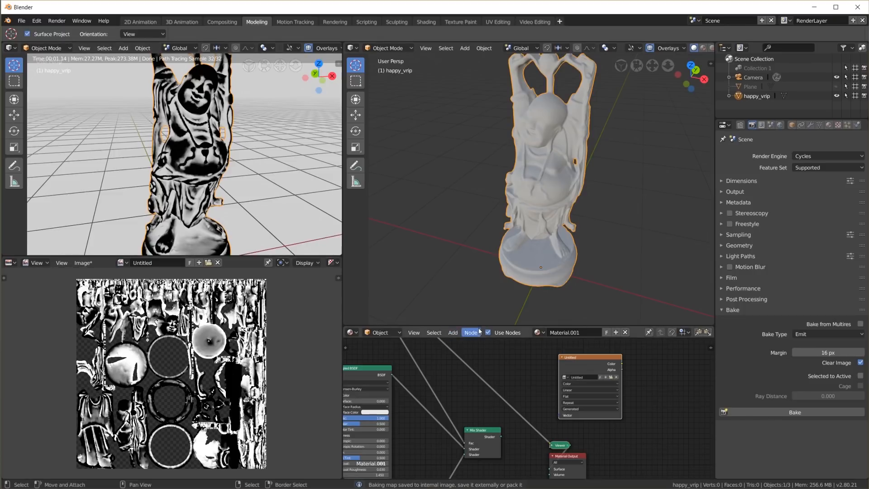
Enlarge the node editor upward and compare the baked Untitled image with the rendered mask on the statue.
left_click_drag(479, 325, 476, 125)
scroll(238, 165, "up", 5)
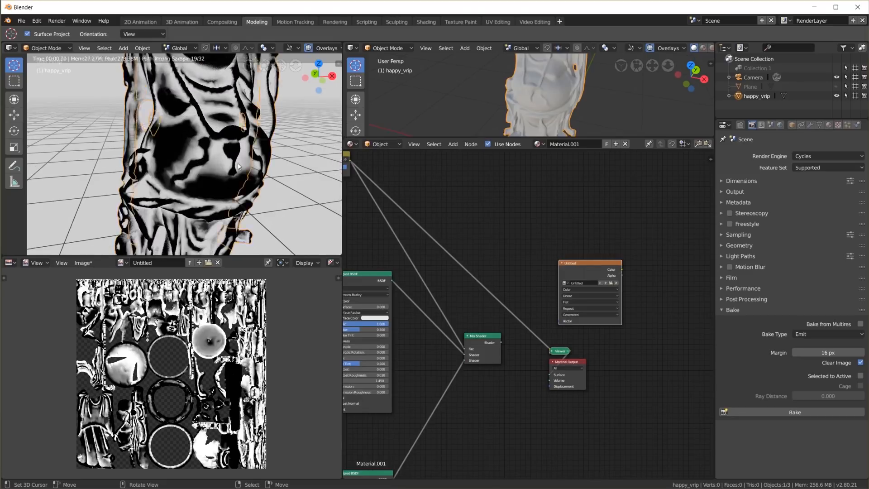
scroll(238, 165, "down", 3)
middle_click_drag(238, 166, 225, 154)
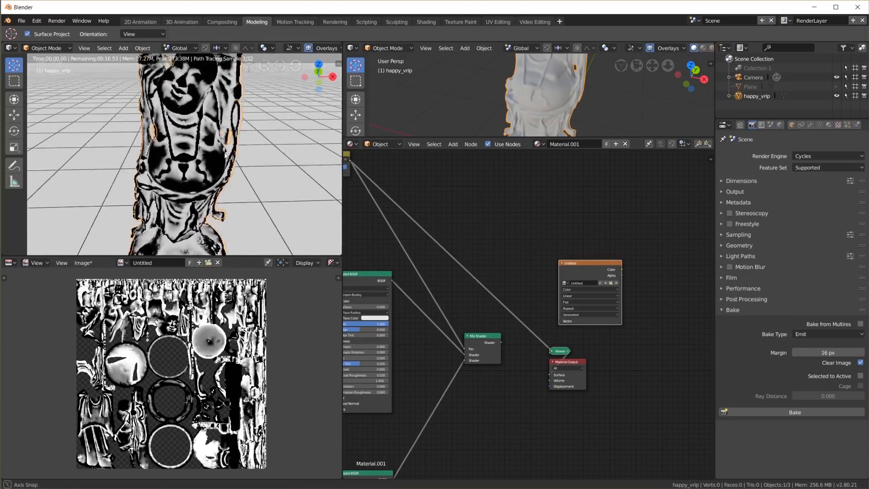
scroll(261, 339, "up", 3)
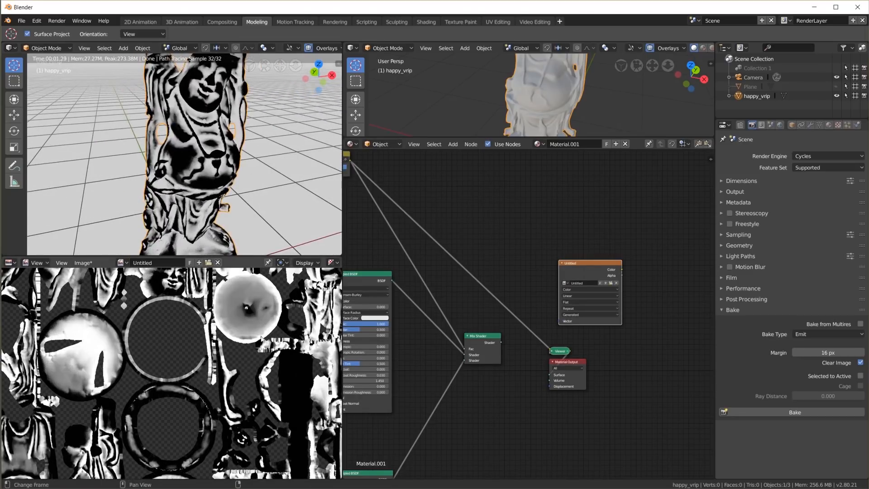
scroll(222, 413, "down", 3)
scroll(222, 413, "up", 2)
scroll(221, 413, "down", 2)
scroll(222, 413, "up", 1)
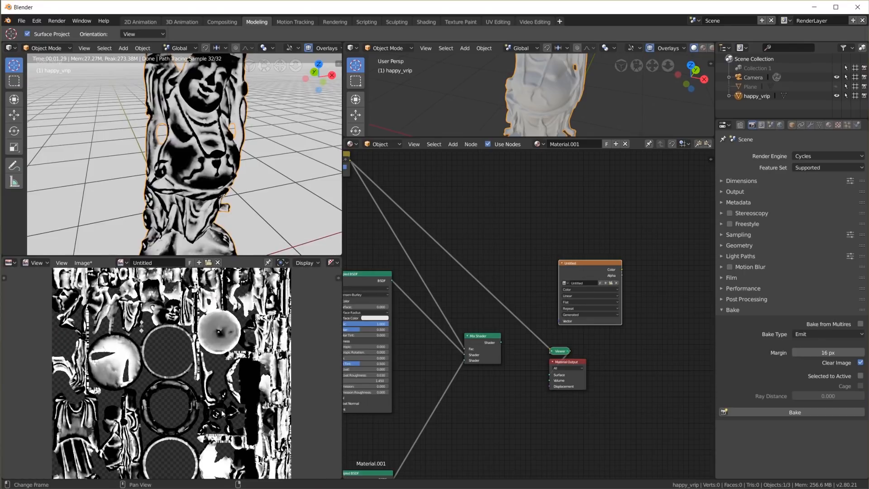
Move the Untitled image node above the Mix Shader and preview its color through the Viewer, comparing it with the Invert node's output.
scroll(526, 226, "down", 4)
middle_click_drag(525, 227, 623, 278)
left_click_drag(486, 255, 491, 252)
middle_click_drag(619, 282, 585, 244)
left_click_drag(638, 307, 574, 280)
left_click(611, 256, "ctrl+shift")
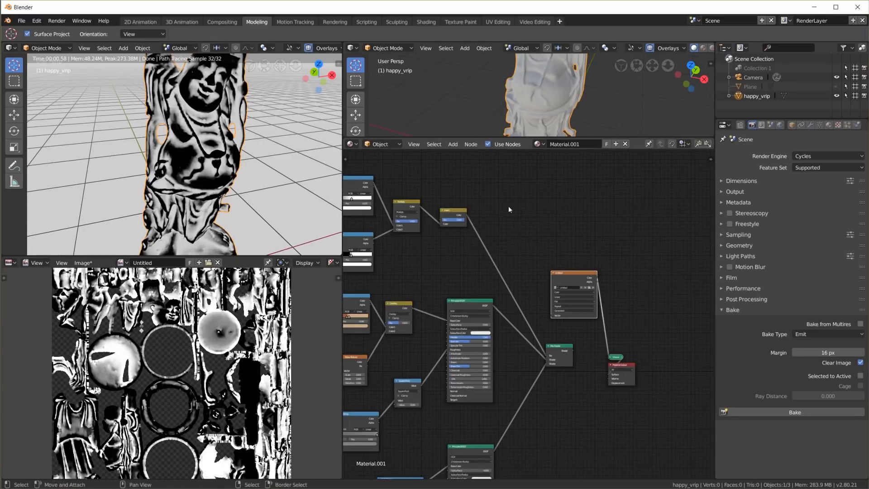
left_click(457, 213, "ctrl+shift")
left_click(570, 272, "ctrl+shift")
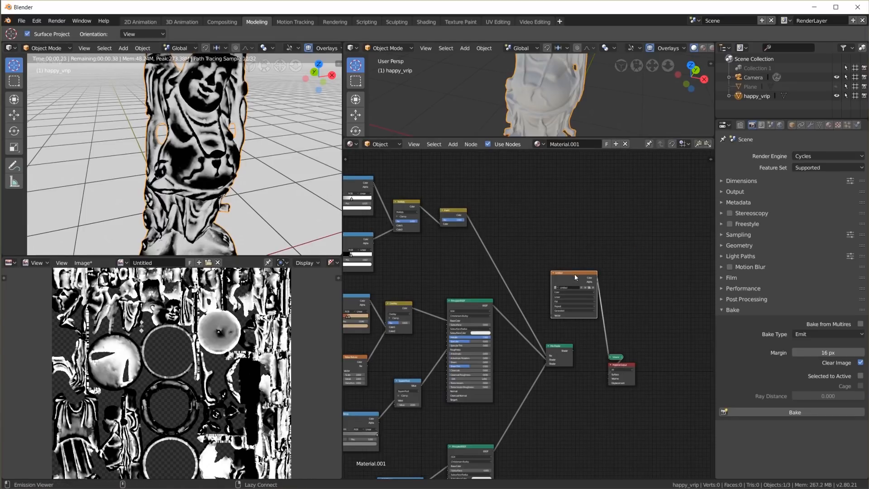
Frame the whole node tree and move the Untitled image node up beside the Invert node.
key("Home")
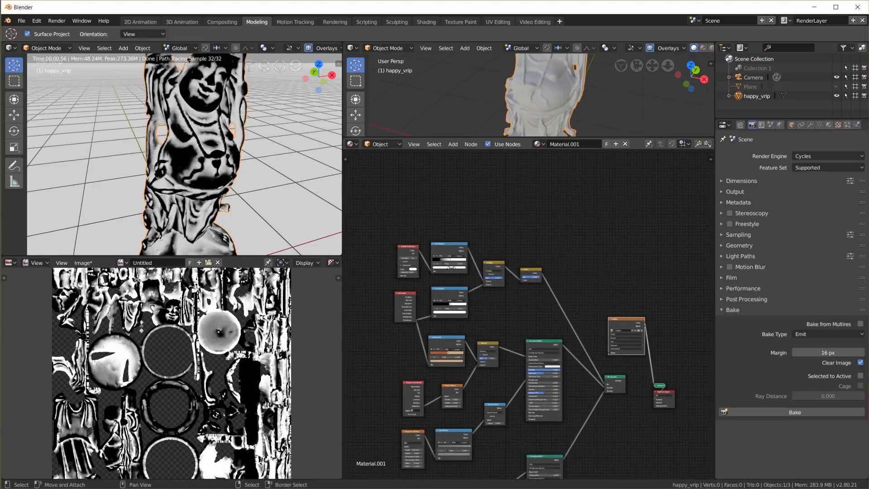
scroll(592, 261, "up", 3)
left_click_drag(591, 268, 566, 201)
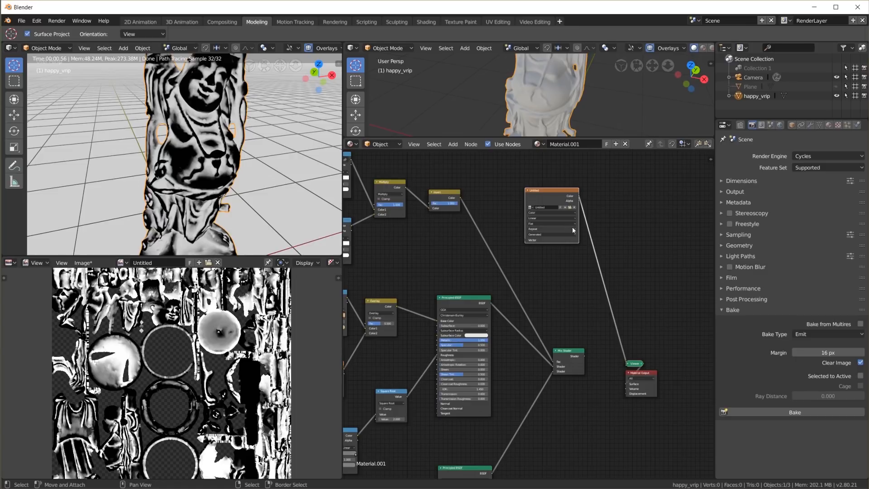
left_click_drag(555, 193, 548, 190)
Switch the scene's render engine to Eevee.
left_click(811, 156)
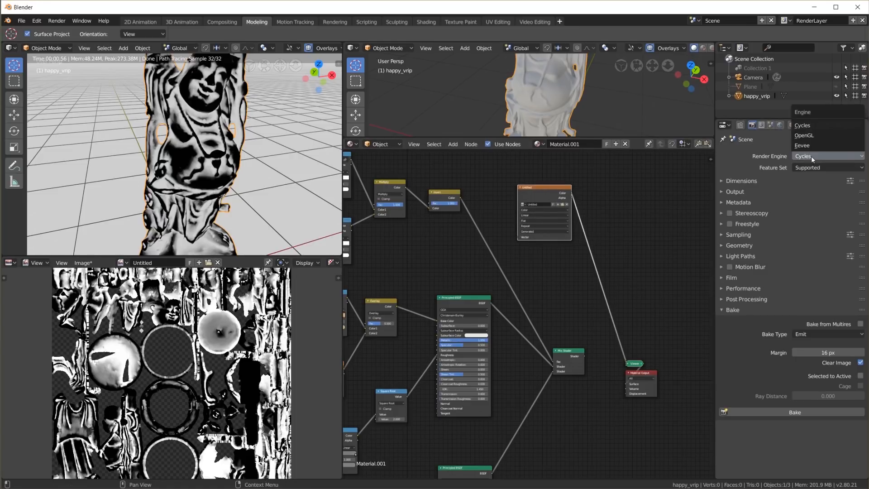
left_click(814, 147)
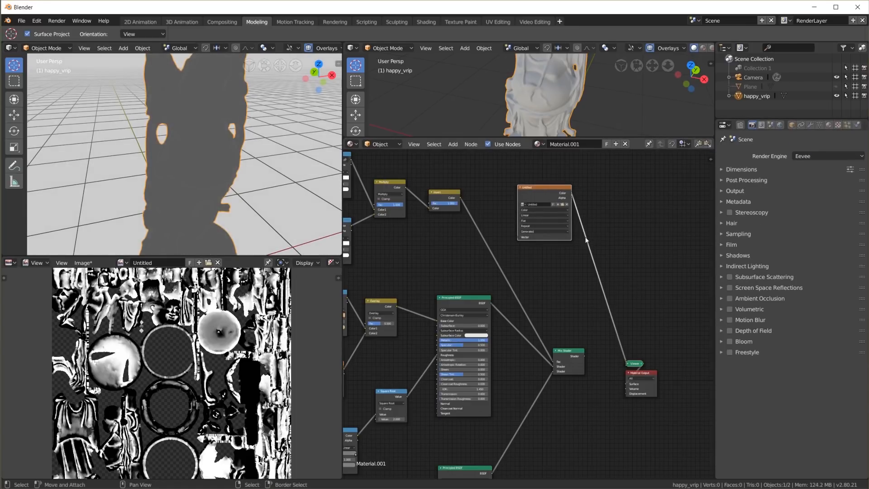
Drive the Mix Shader's factor with the Untitled image's color and feed the Mix Shader into the Material Output's surface.
left_click_drag(573, 199, 588, 350)
left_click(572, 359, "ctrl+shift")
scroll(259, 170, "up", 3)
scroll(258, 172, "down", 4)
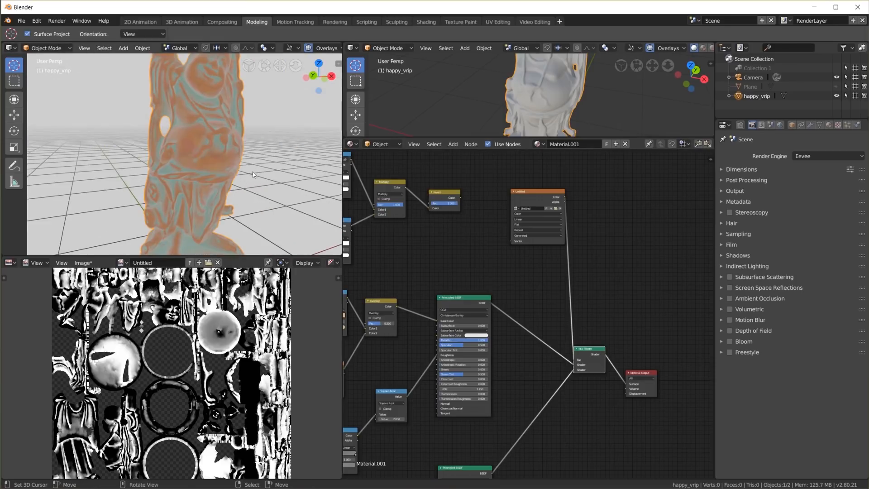
scroll(305, 50, "down", 3)
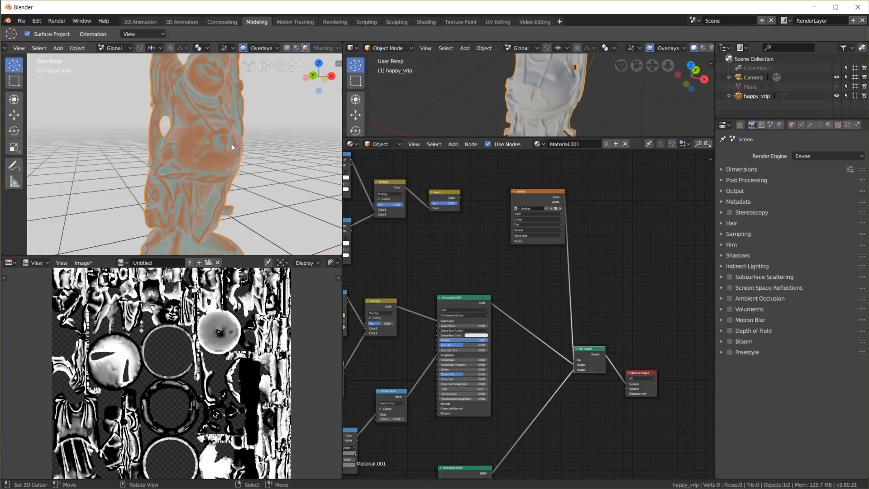
Set the world background color to an Environment Texture using ruins.hdr.
left_click(780, 125)
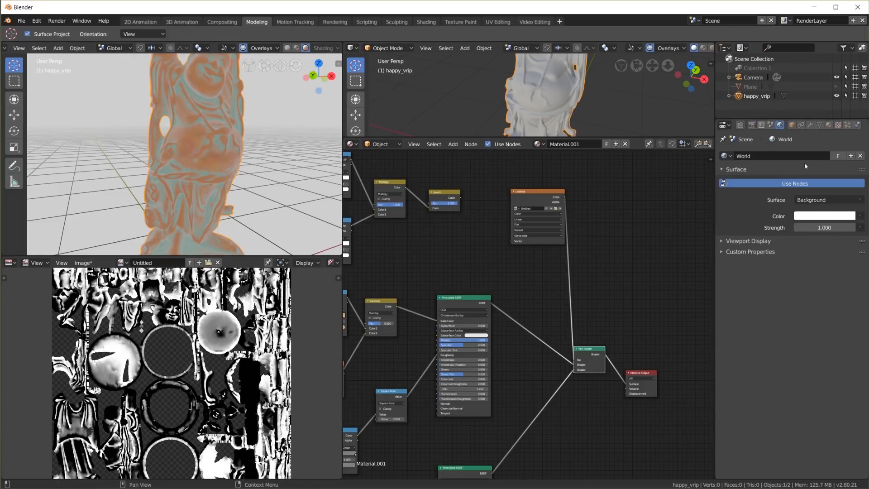
left_click(847, 216)
left_click(836, 249)
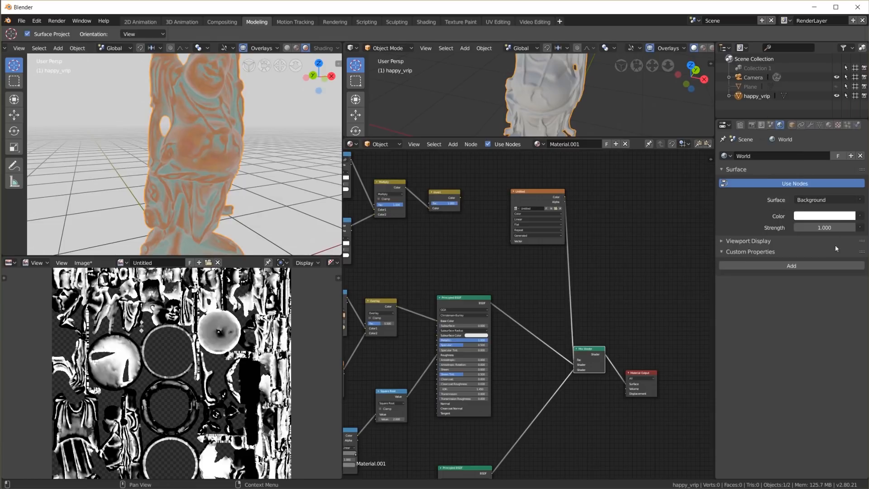
left_click(860, 216)
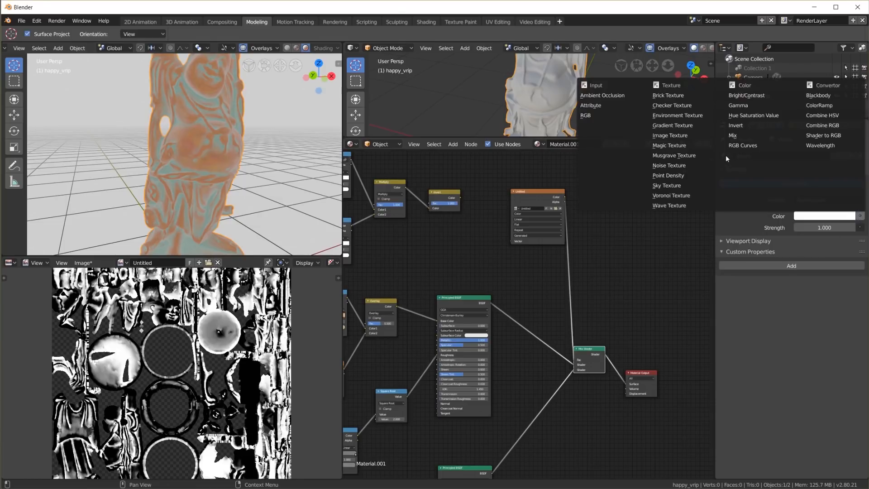
left_click(688, 119)
left_click(801, 228)
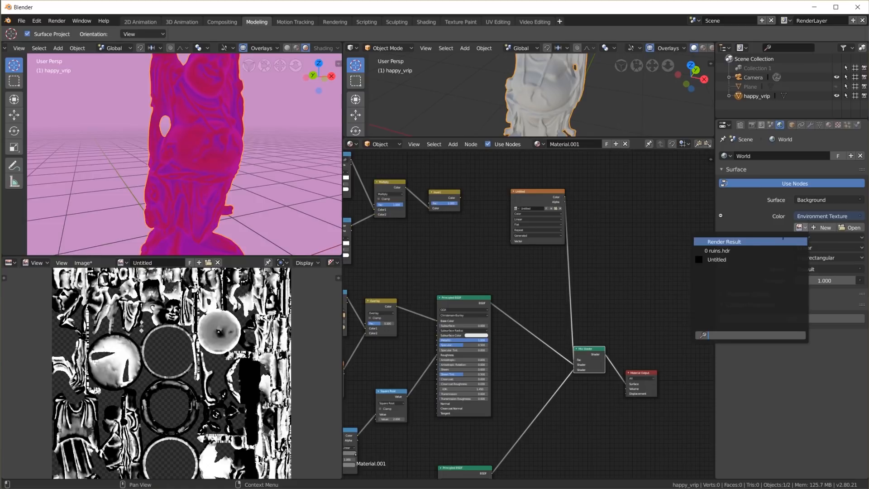
left_click(745, 251)
scroll(245, 146, "up", 4)
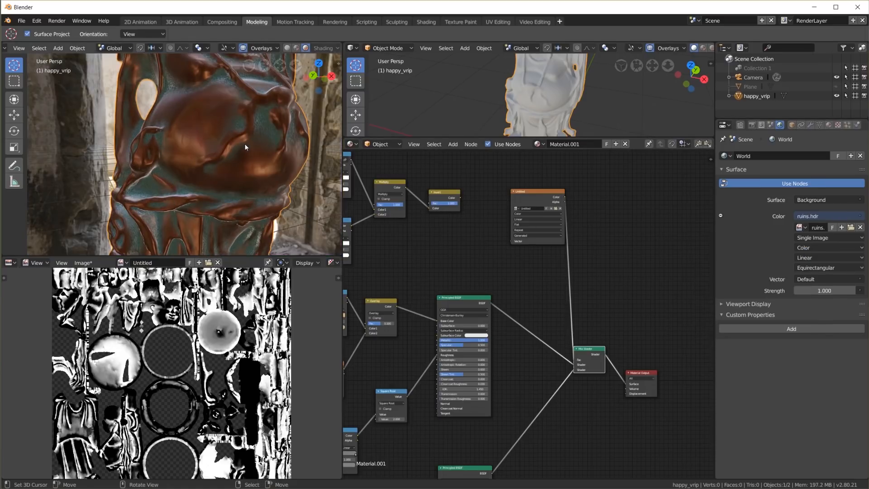
Enlarge the rendered viewport downward and examine the copper and patina on the statue from several angles and distances.
left_click_drag(245, 258, 244, 359)
scroll(226, 210, "down", 5)
scroll(224, 181, "up", 5)
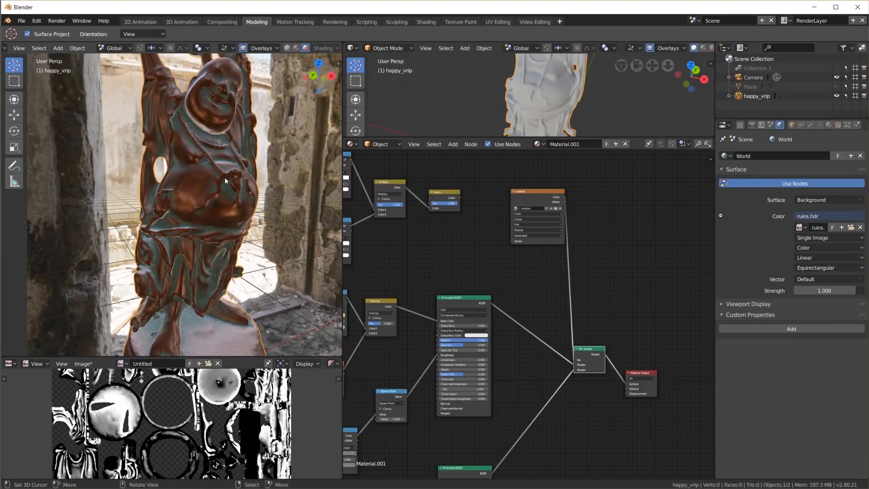
middle_click_drag(246, 162, 265, 187)
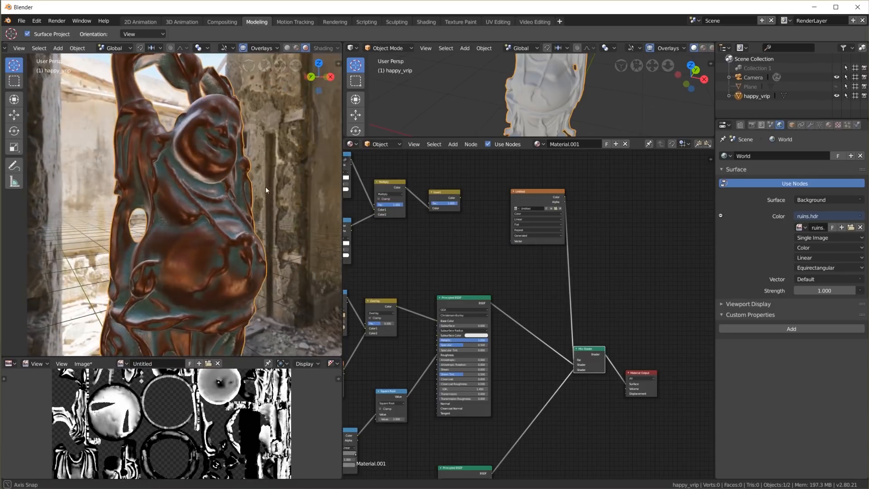
scroll(233, 158, "up", 3)
middle_click_drag(232, 158, 290, 169)
scroll(229, 186, "down", 5)
scroll(269, 185, "up", 6)
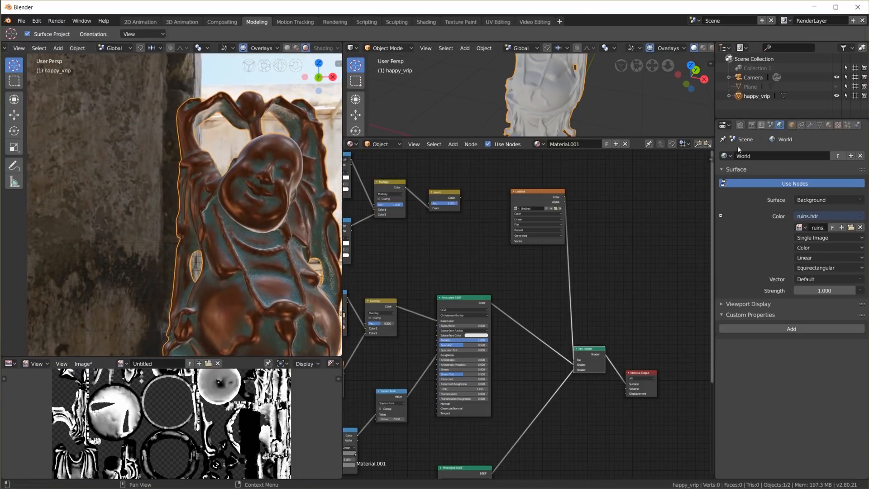
Enable Eevee's Screen Space Reflections, toggling the effect to compare it on a close view of the statue.
left_click(751, 125)
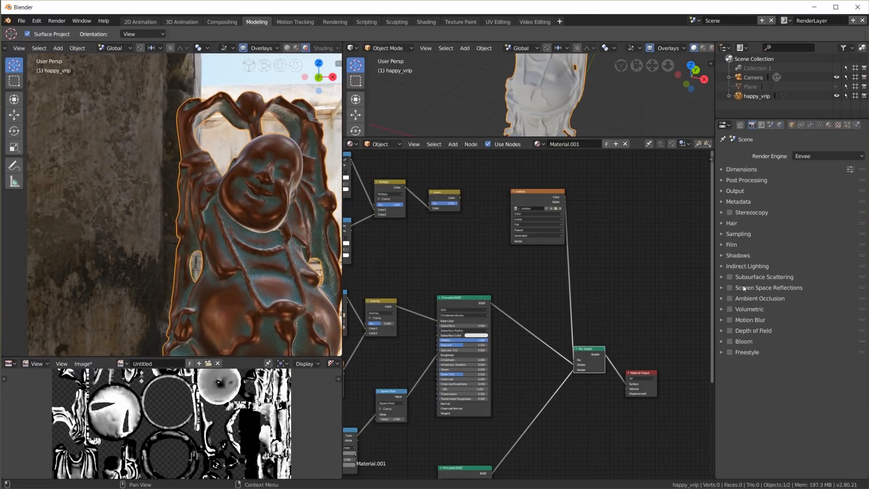
left_click(730, 288)
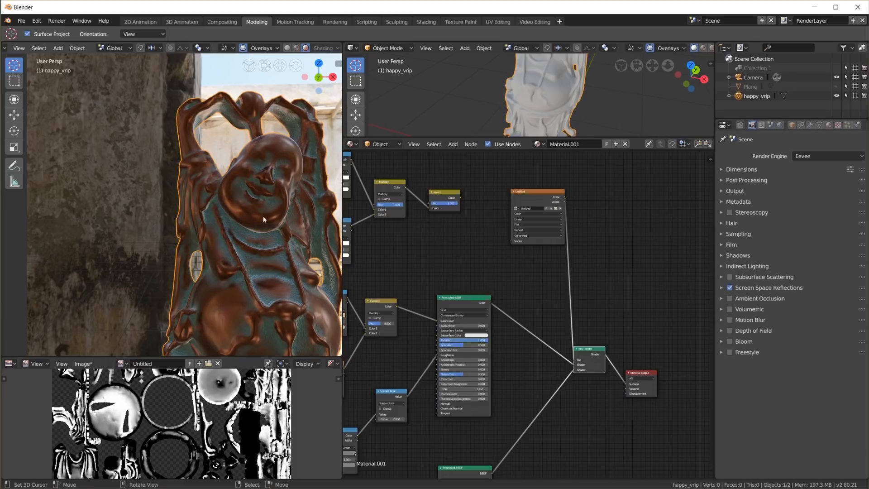
scroll(269, 221, "up", 2)
middle_click_drag(298, 213, 194, 196)
left_click(730, 288)
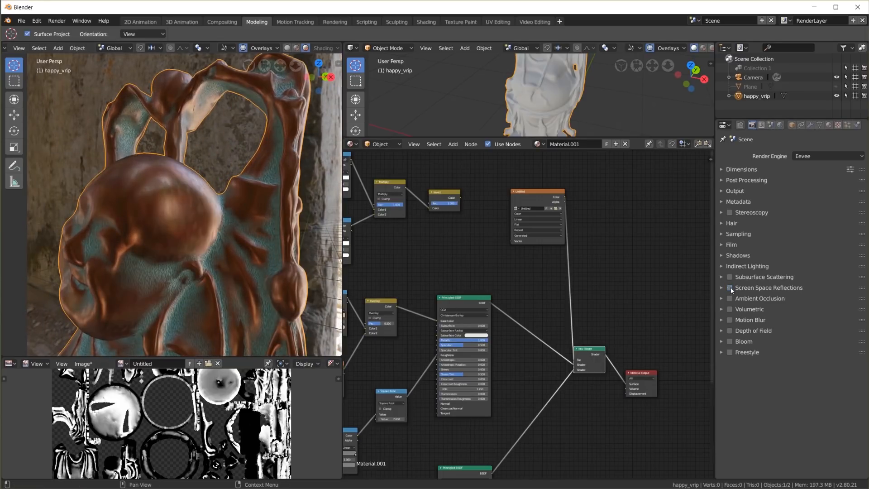
left_click(730, 288)
left_click(730, 288)
left_click(730, 288)
Widen the rendered viewport and extend it over the image editor's area, with the statue's face and belly in view.
middle_click_drag(219, 256, 280, 254)
middle_click_drag(179, 222, 185, 251)
scroll(186, 252, "down", 4)
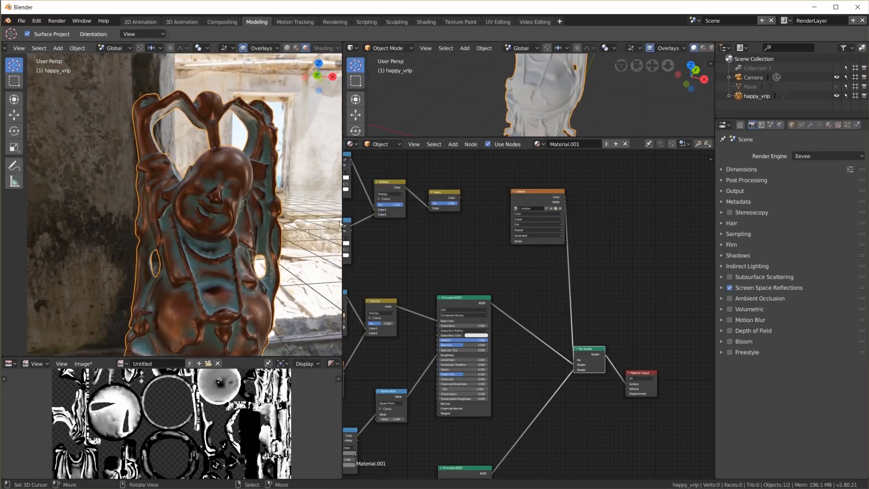
left_click_drag(343, 224, 472, 234)
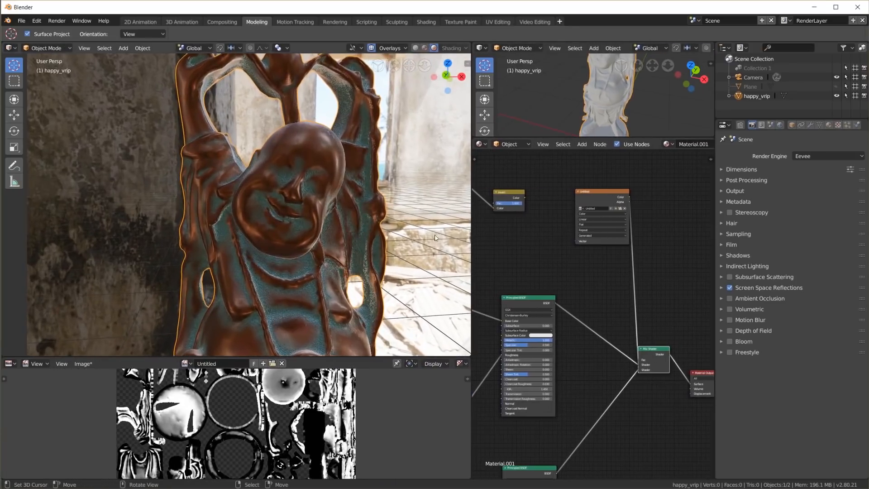
left_click_drag(4, 353, 72, 387)
middle_click_drag(290, 319, 306, 289, "shift")
scroll(594, 267, "down", 3)
scroll(594, 267, "down", 4)
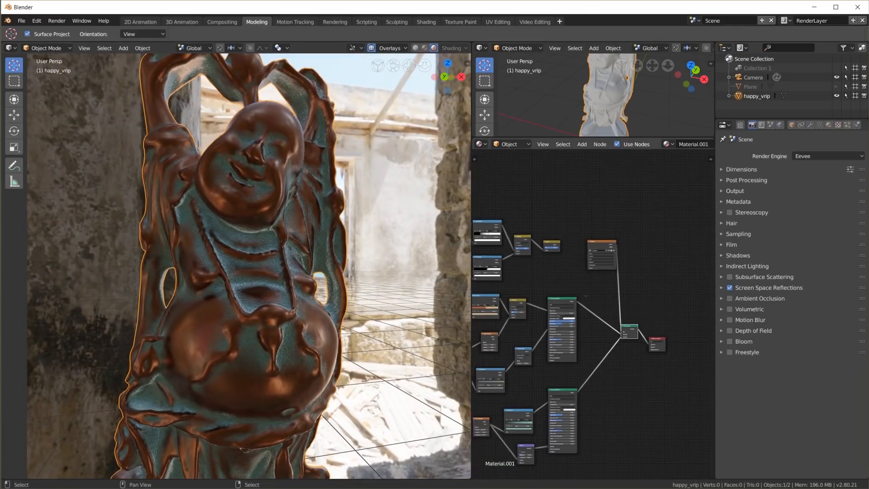
Widen the node editor again and examine the Geometry pointiness link into the copper ColorRamp alongside the statue's surface.
left_click_drag(470, 265, 283, 266)
scroll(478, 221, "up", 3)
middle_click_drag(485, 207, 495, 309)
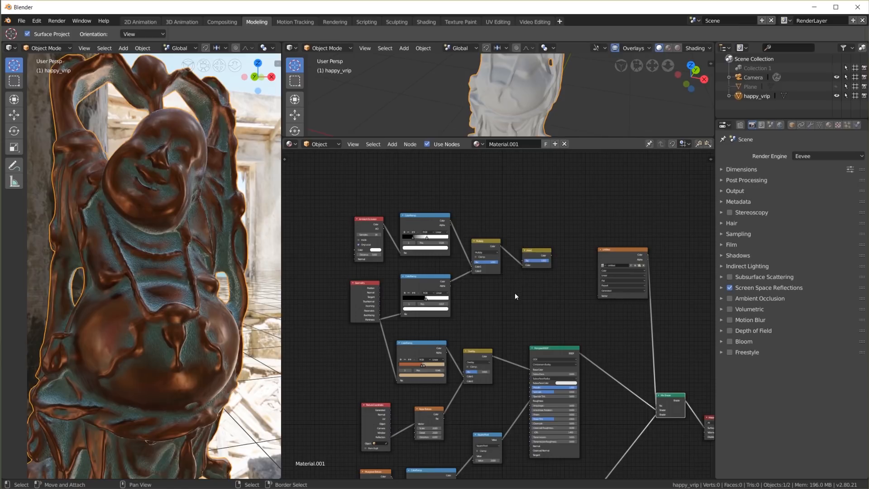
middle_click_drag(524, 320, 539, 227)
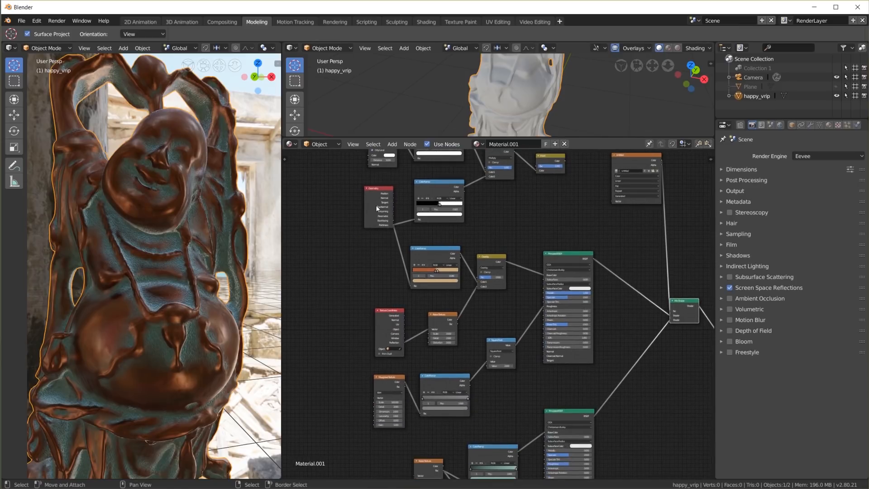
left_click_drag(432, 252, 435, 255)
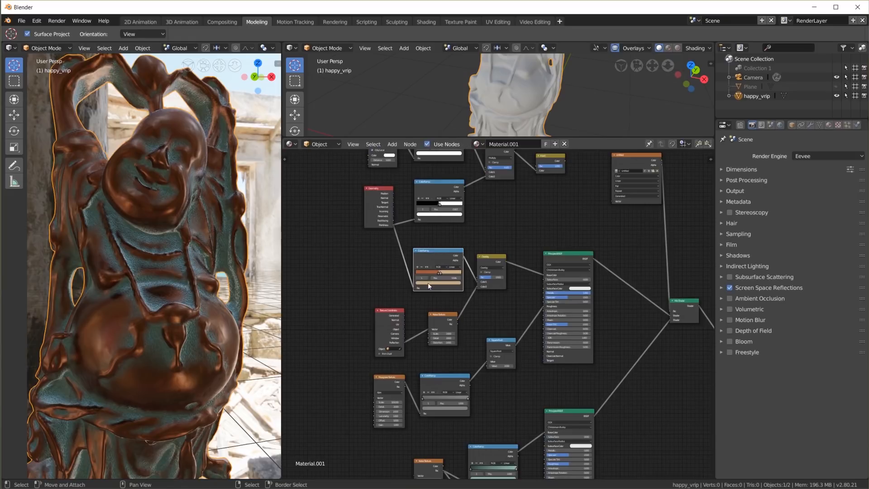
scroll(152, 308, "up", 5)
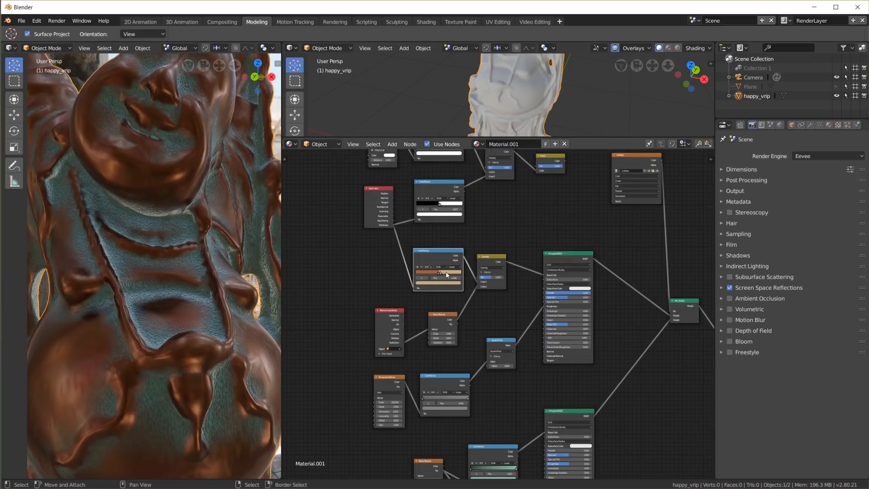
scroll(446, 275, "up", 3)
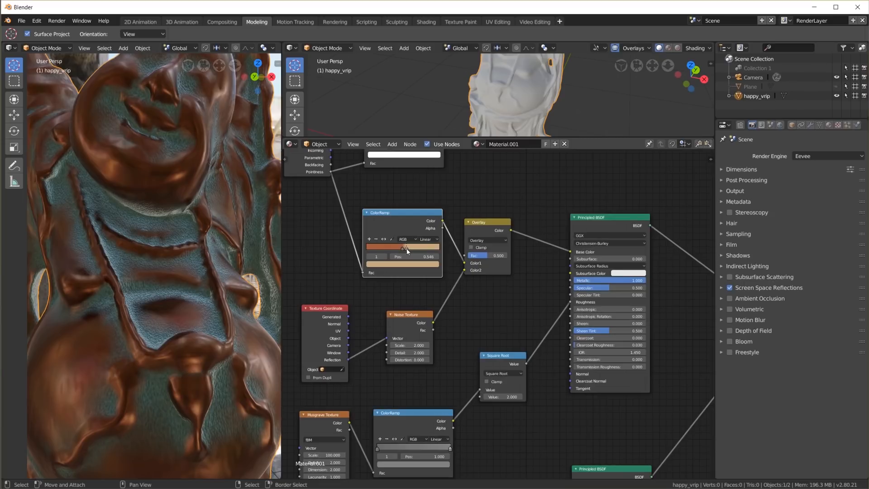
scroll(434, 251, "down", 4)
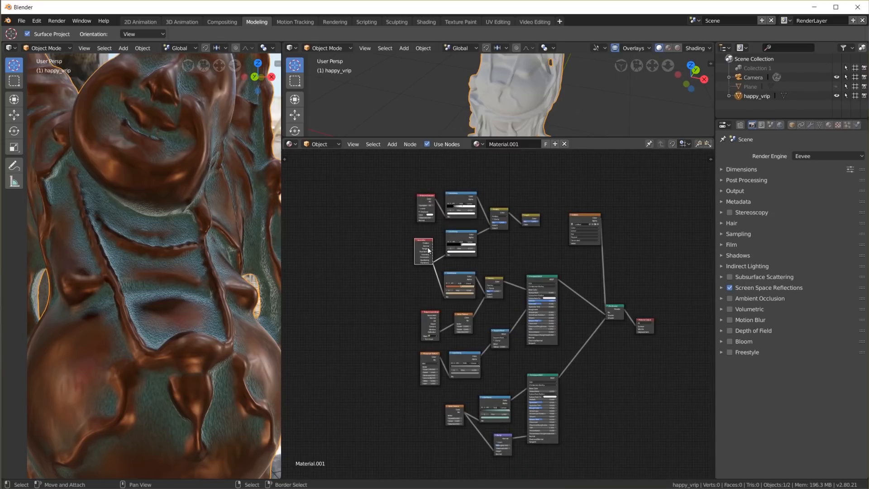
scroll(279, 308, "down", 6)
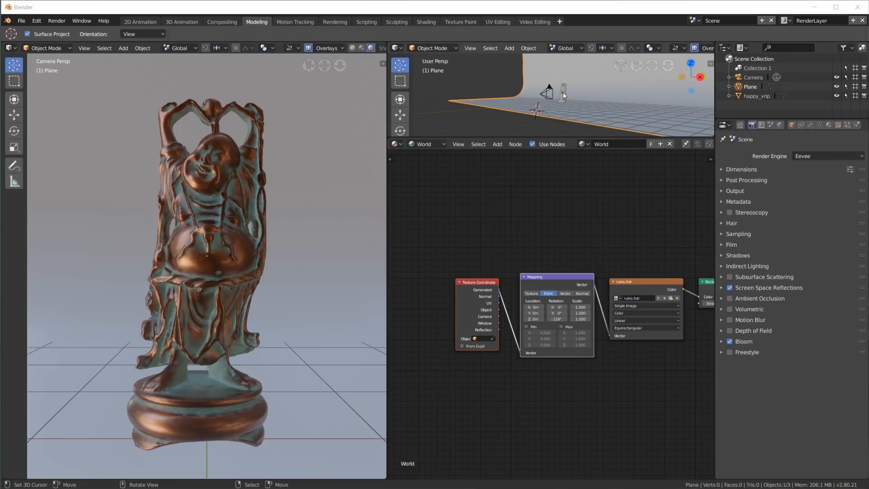
Select the happy_vrip statue and switch the node editor from World to Object shading, with its whole Material.001 tree in view.
left_click(563, 91)
left_click(436, 145)
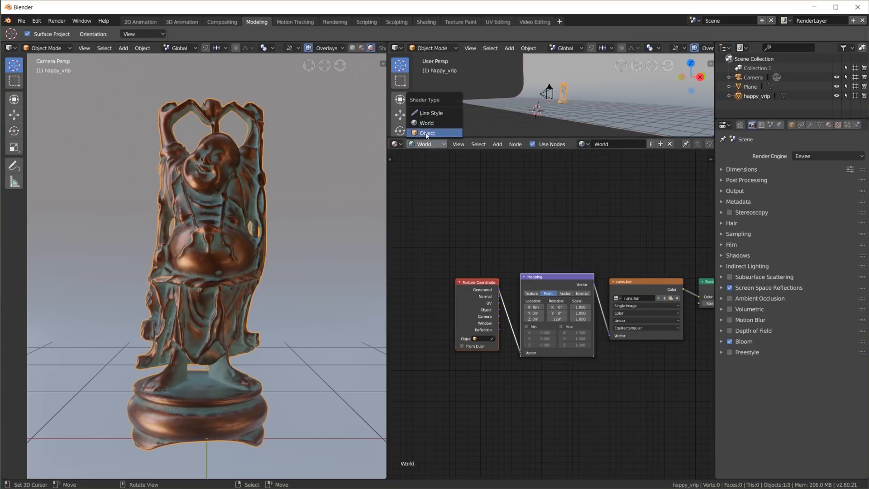
left_click(426, 133)
middle_click_drag(586, 294, 520, 272)
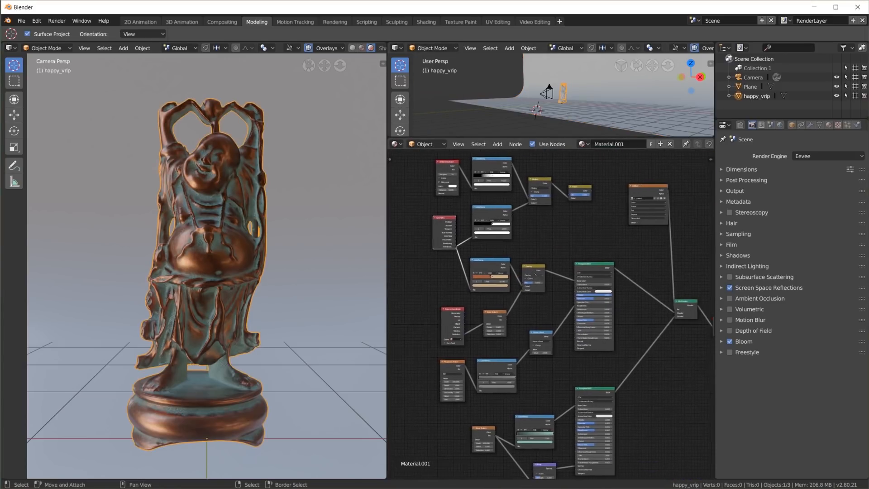
scroll(529, 271, "down", 4)
scroll(529, 271, "up", 1)
middle_click_drag(249, 273, 274, 271)
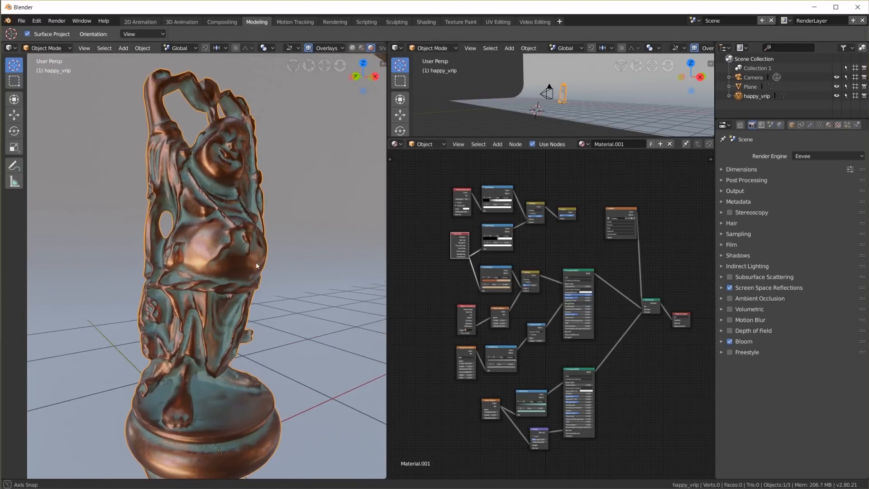